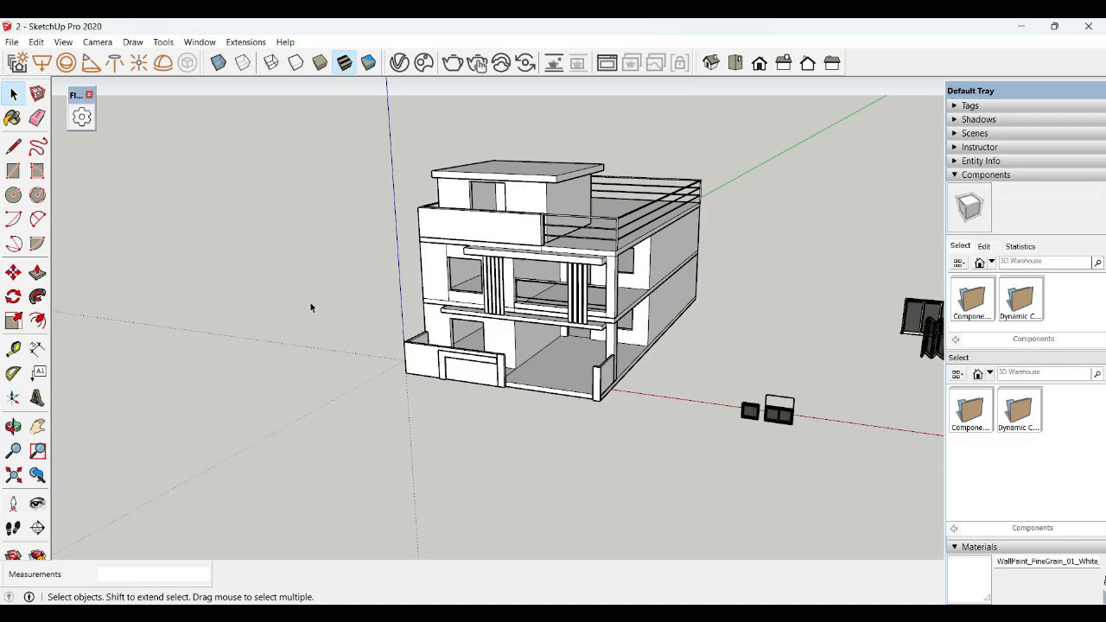
# - Open the V-Ray Asset Editor and expand its material library and the settings of the selected wall paint material
pyautogui.moveTo(365, 365); pyautogui.dragTo(637, 388, button='middle')
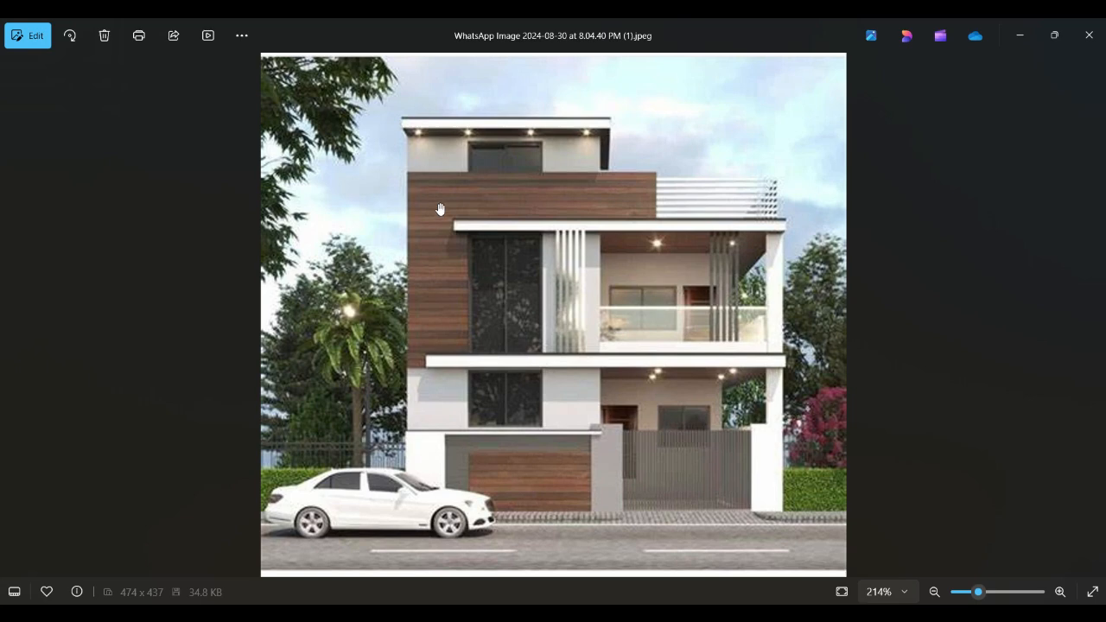
pyautogui.click(602, 604)
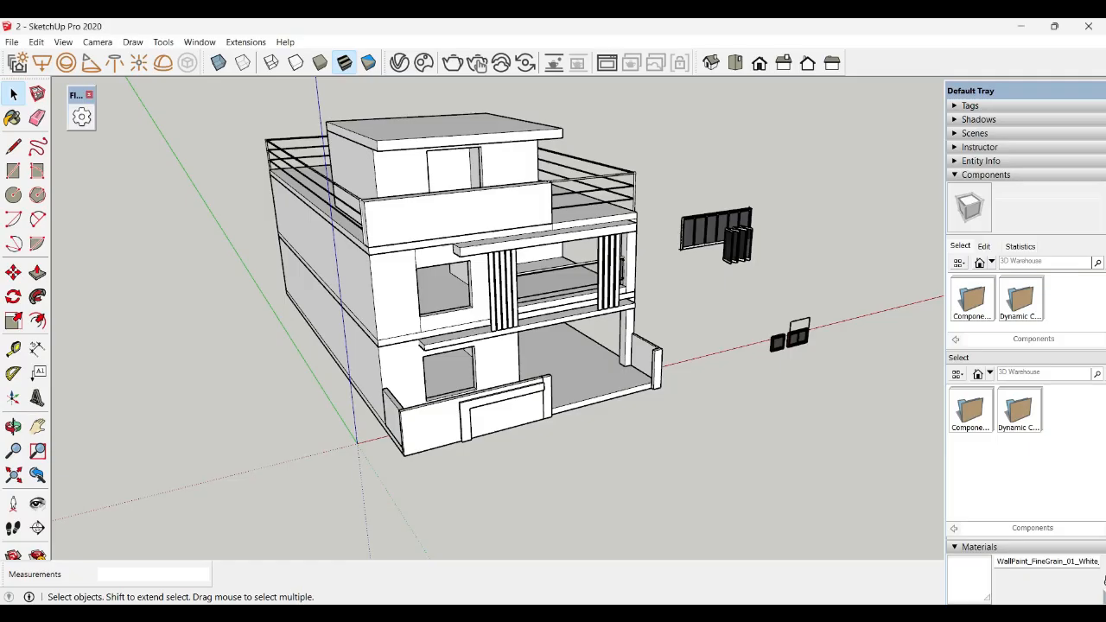
pyautogui.click(403, 67)
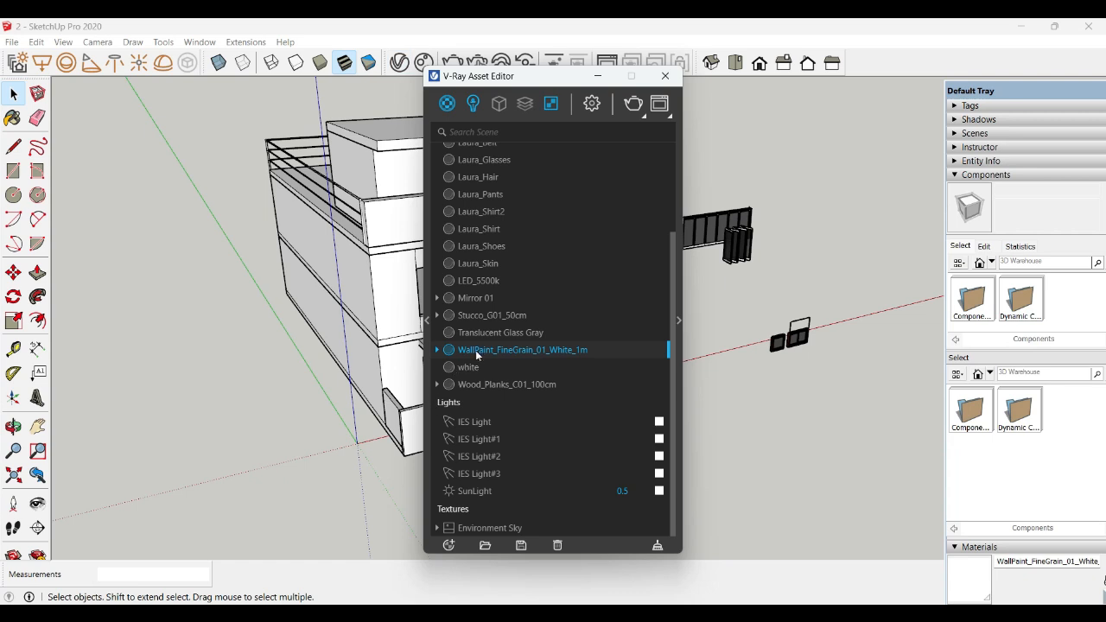
pyautogui.scroll(3, 475, 350)
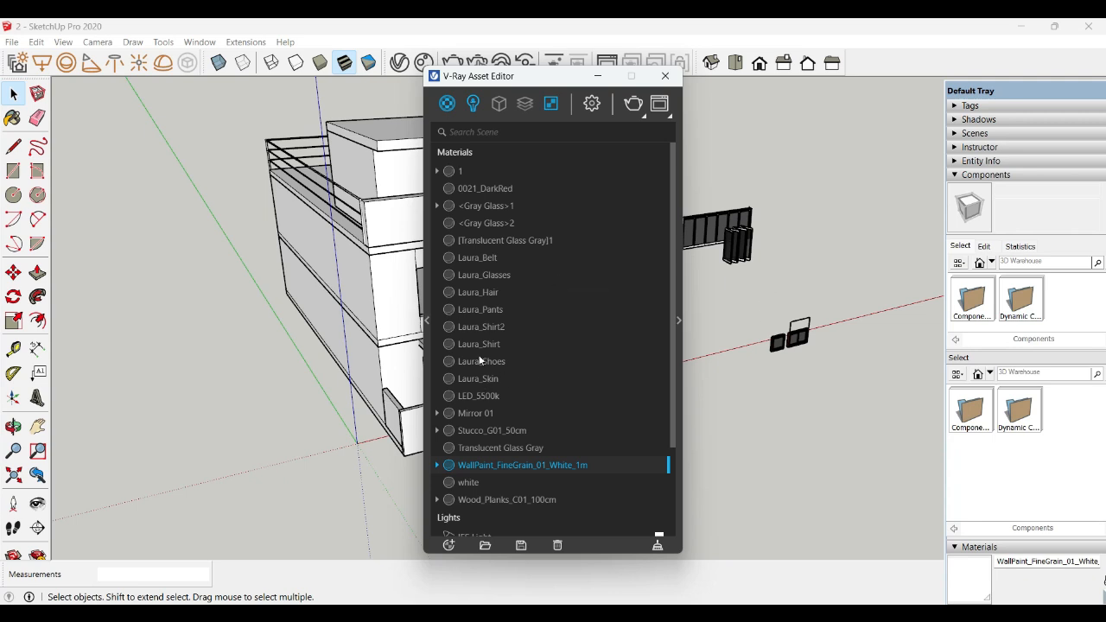
pyautogui.click(426, 322)
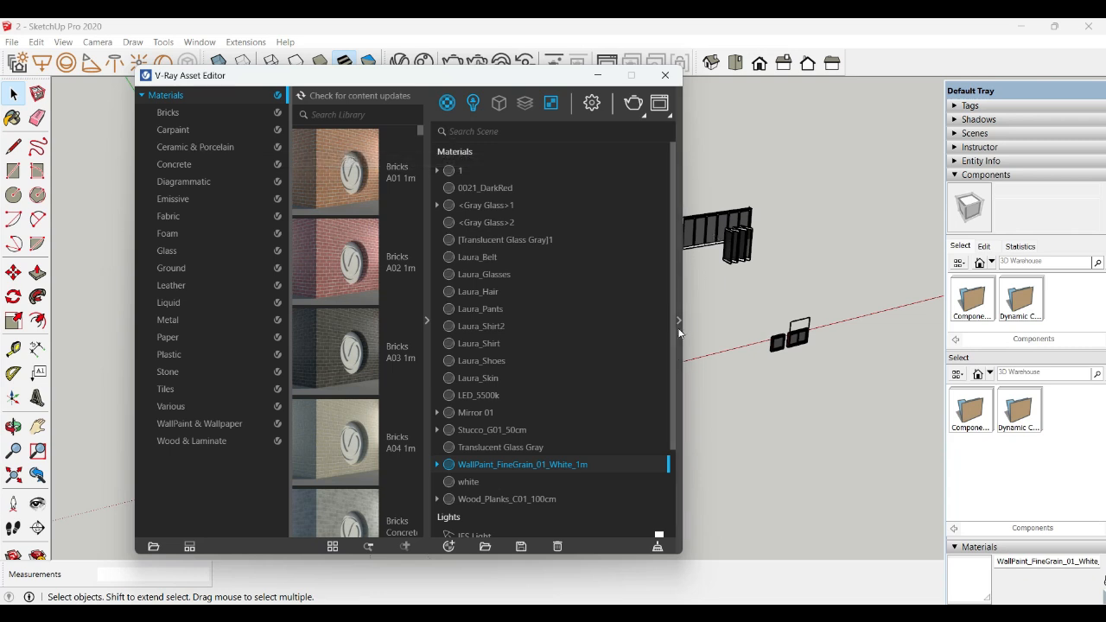
pyautogui.click(678, 321)
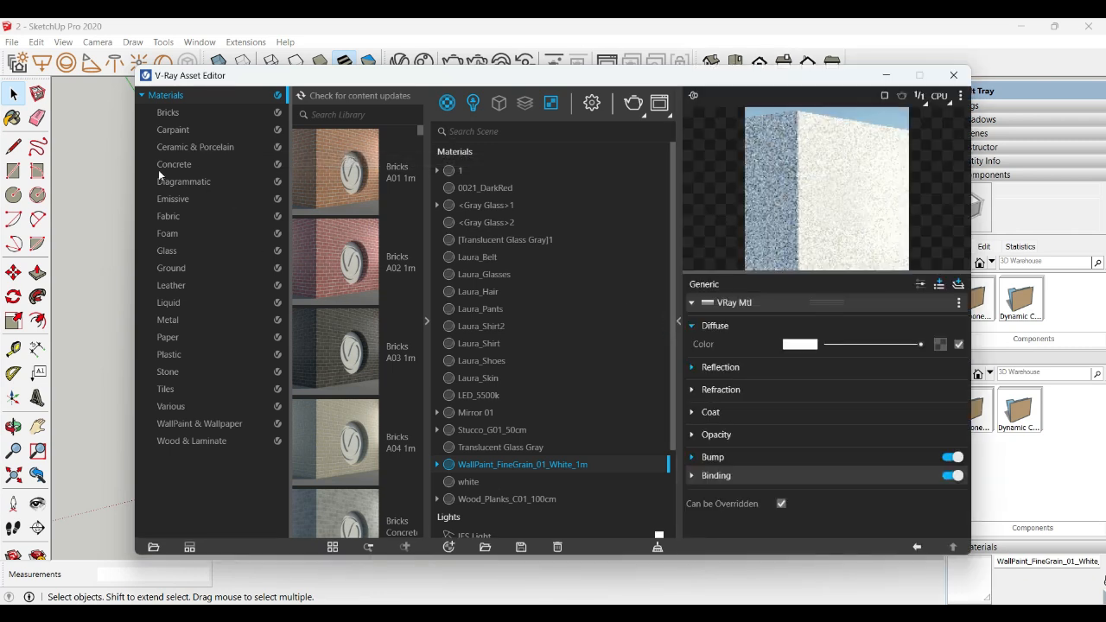
# - Show the Concrete materials in the V-Ray library and collapse the material settings
pyautogui.click(164, 164)
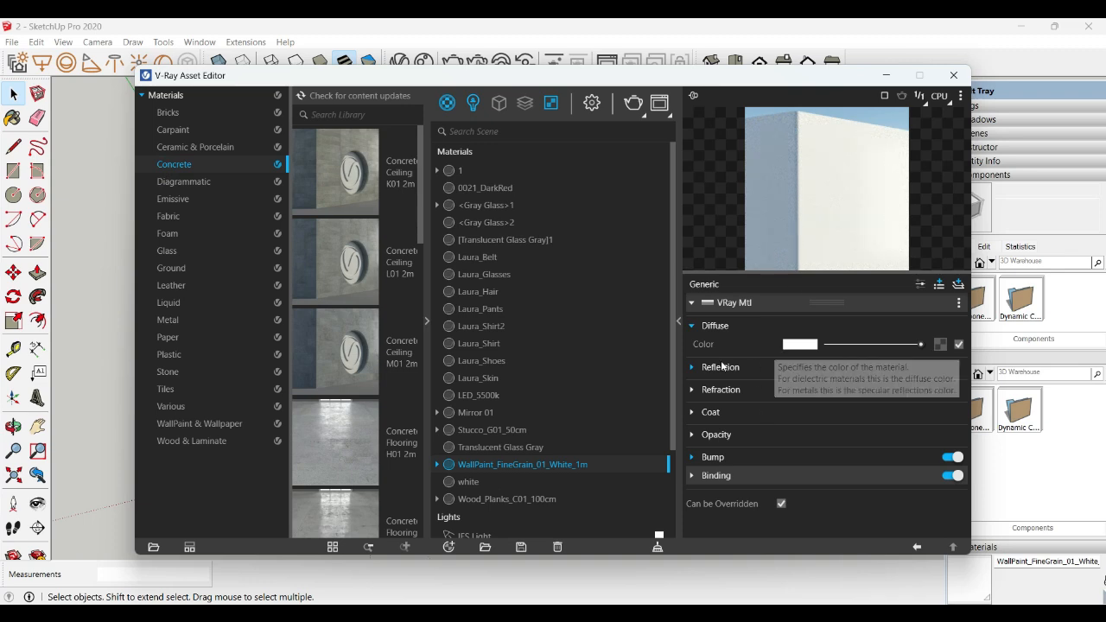
pyautogui.click(679, 323)
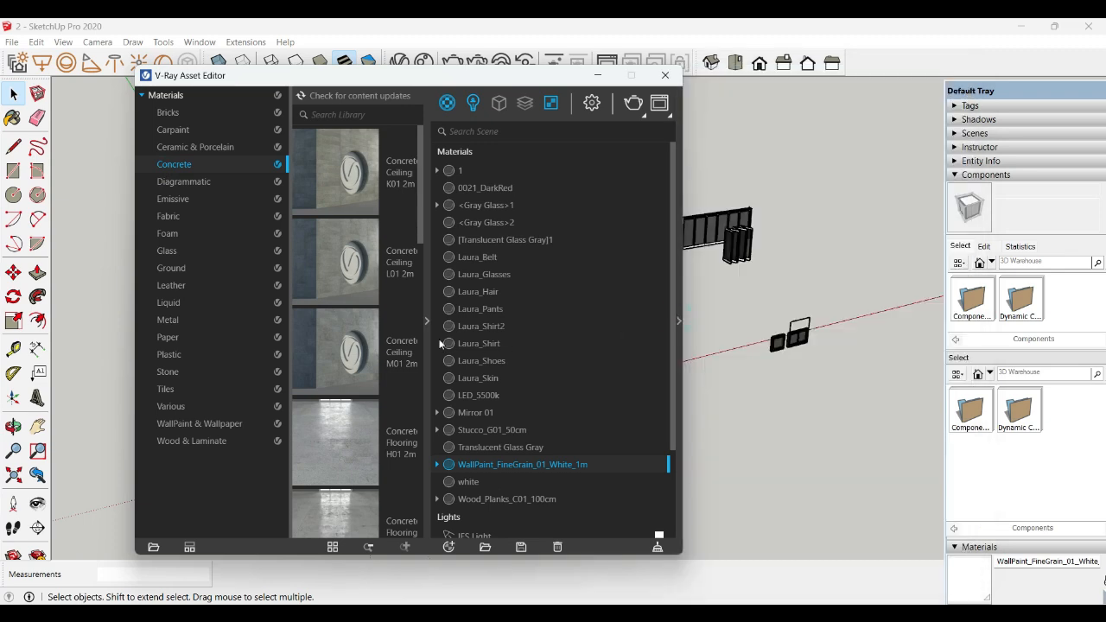
pyautogui.click(427, 320)
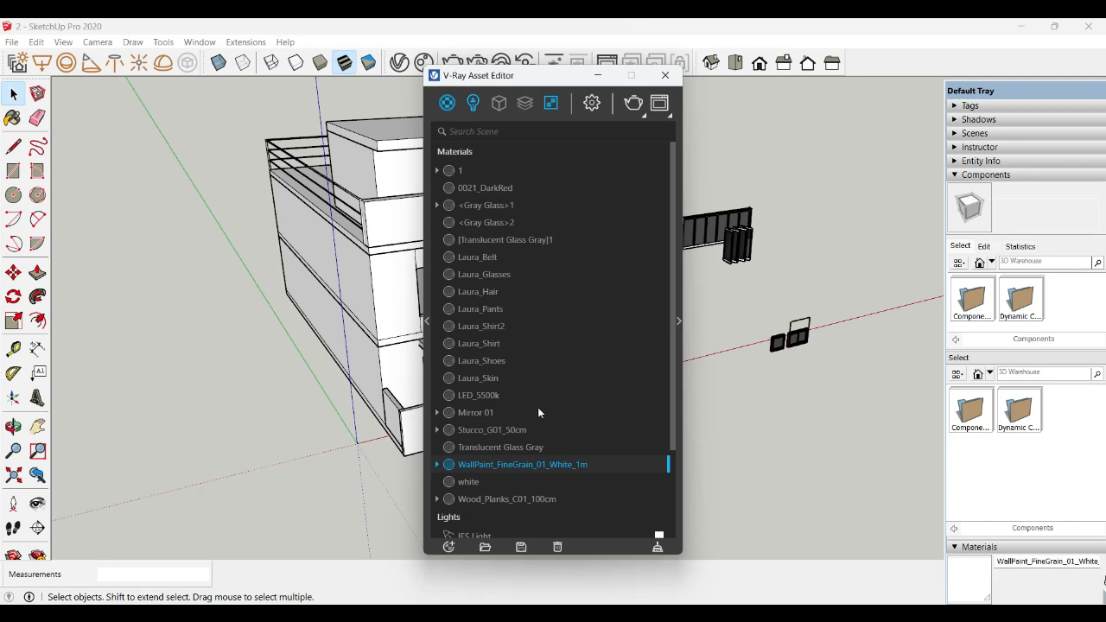
pyautogui.click(424, 322)
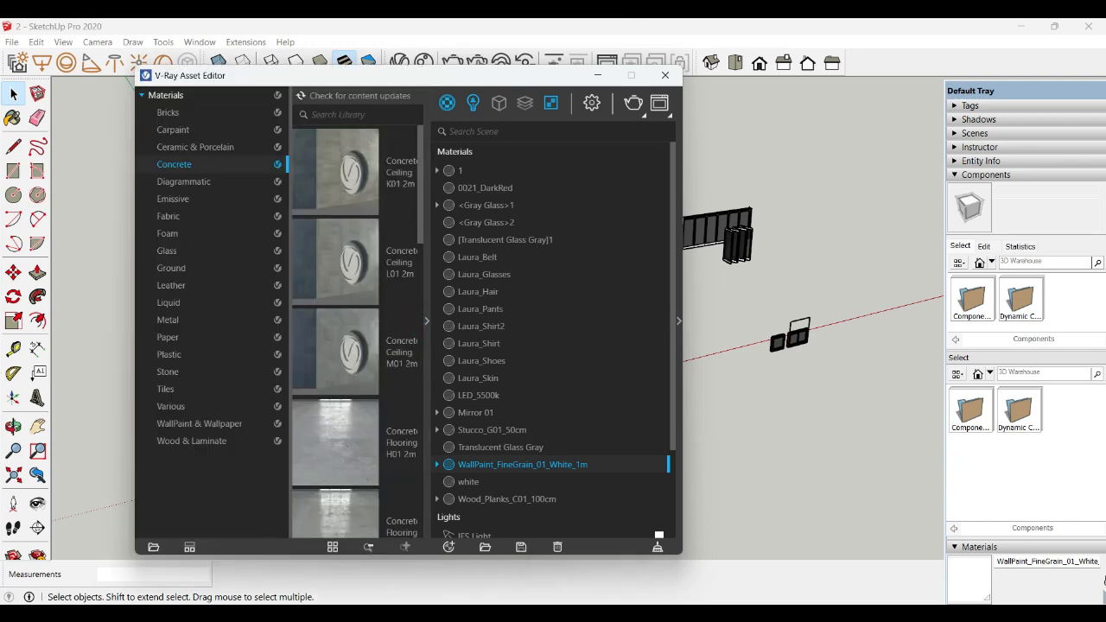
# - Switch to the web browser, show Bing image results for "wood texture seamless" and compare them with the reference house photo
pyautogui.moveTo(463, 614)
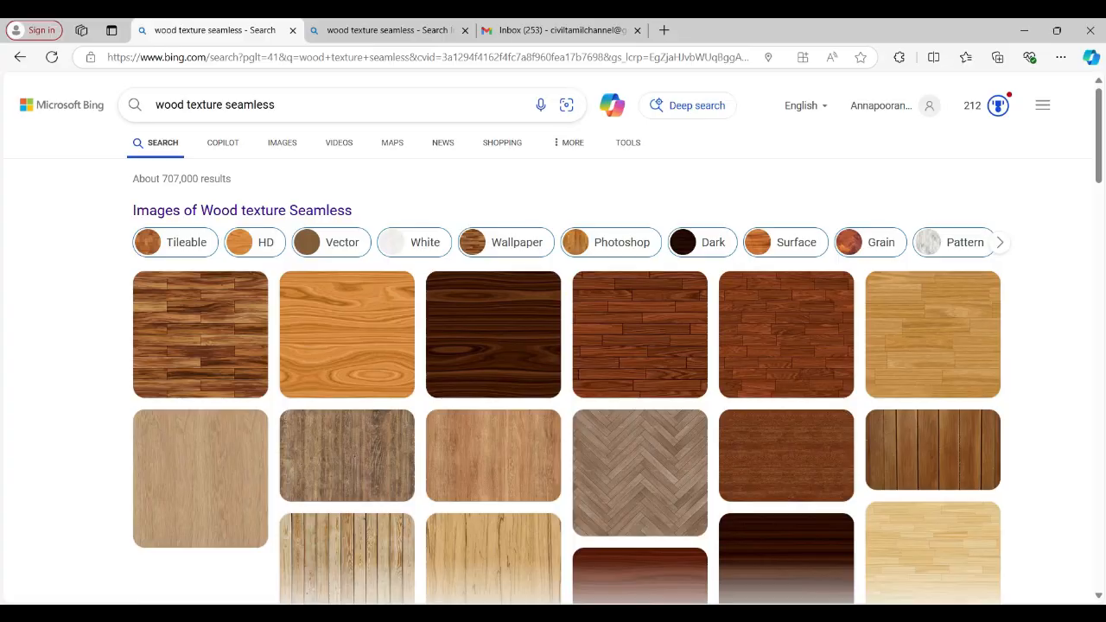
pyautogui.click(463, 553)
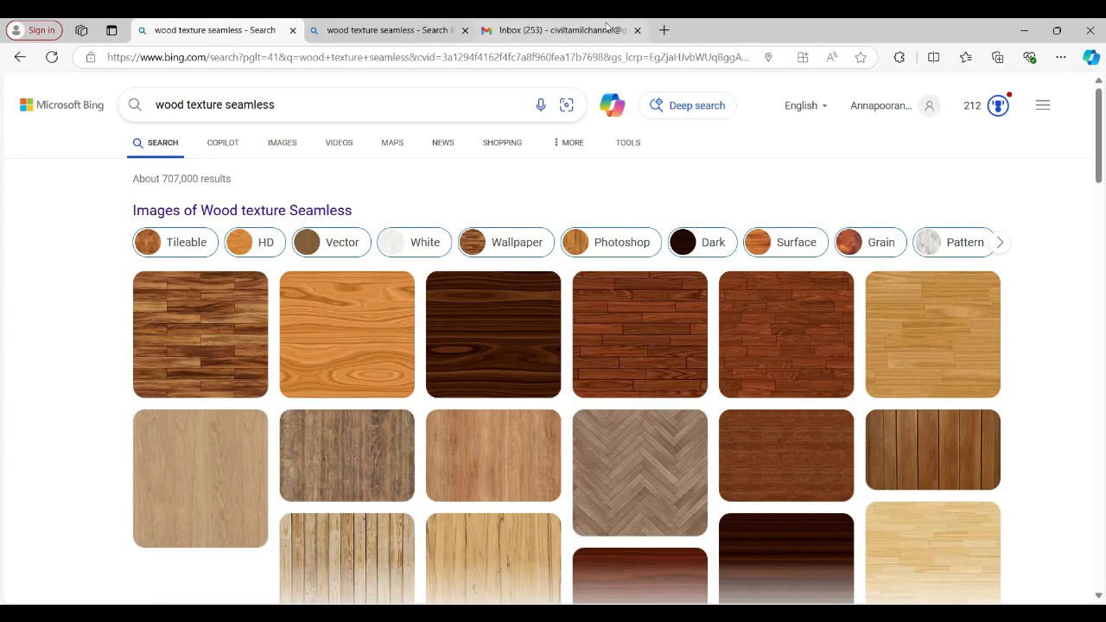
pyautogui.click(162, 26)
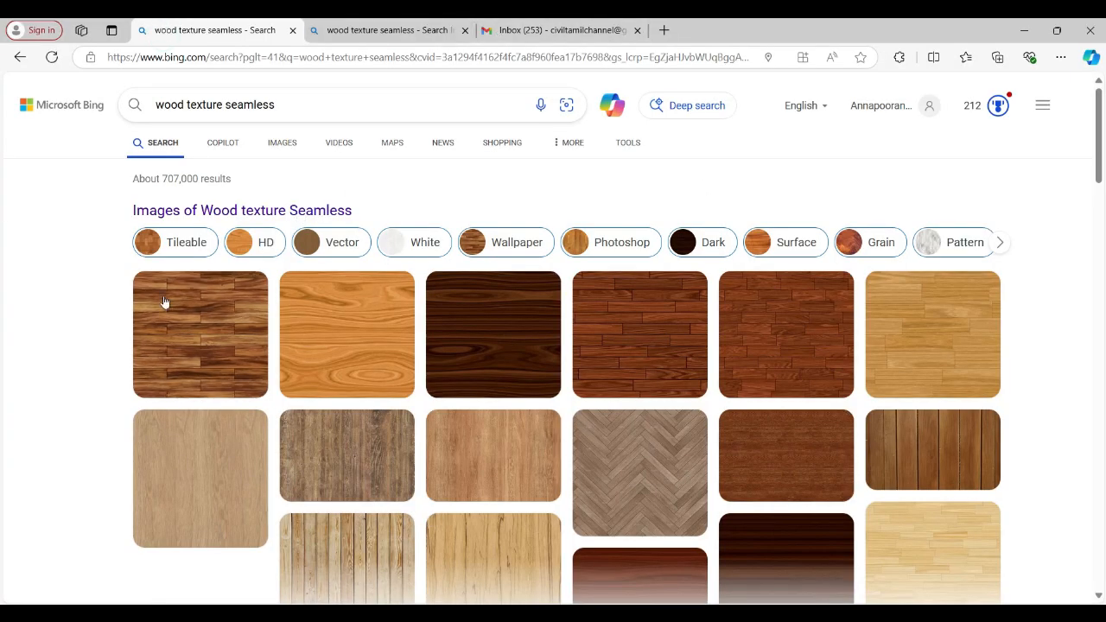
pyautogui.click(286, 101)
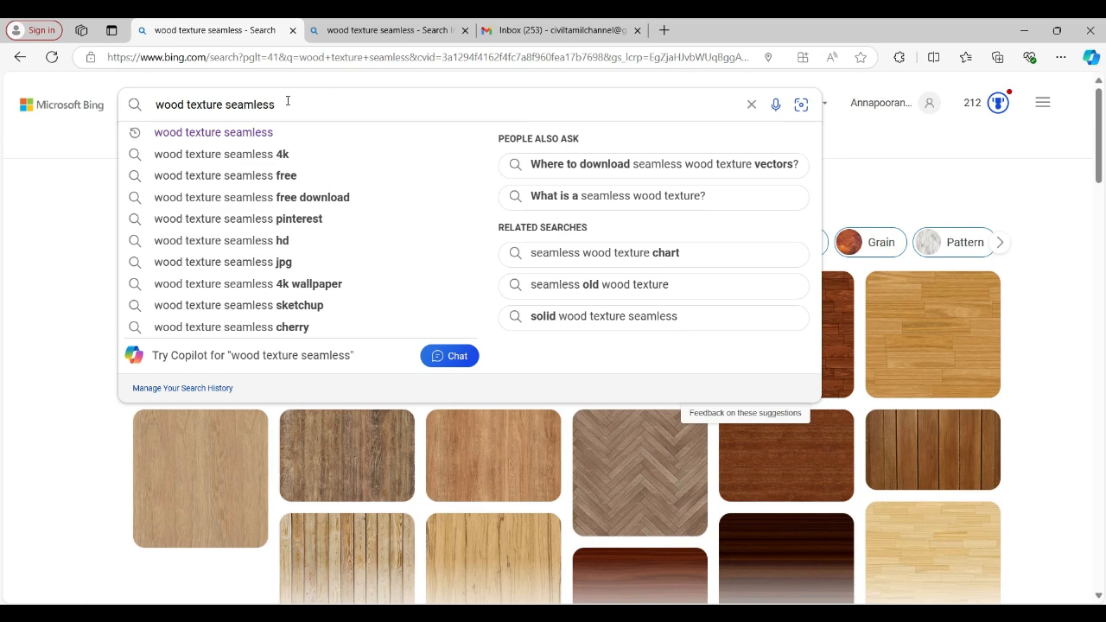
pyautogui.click(287, 101)
pyautogui.click(28, 348)
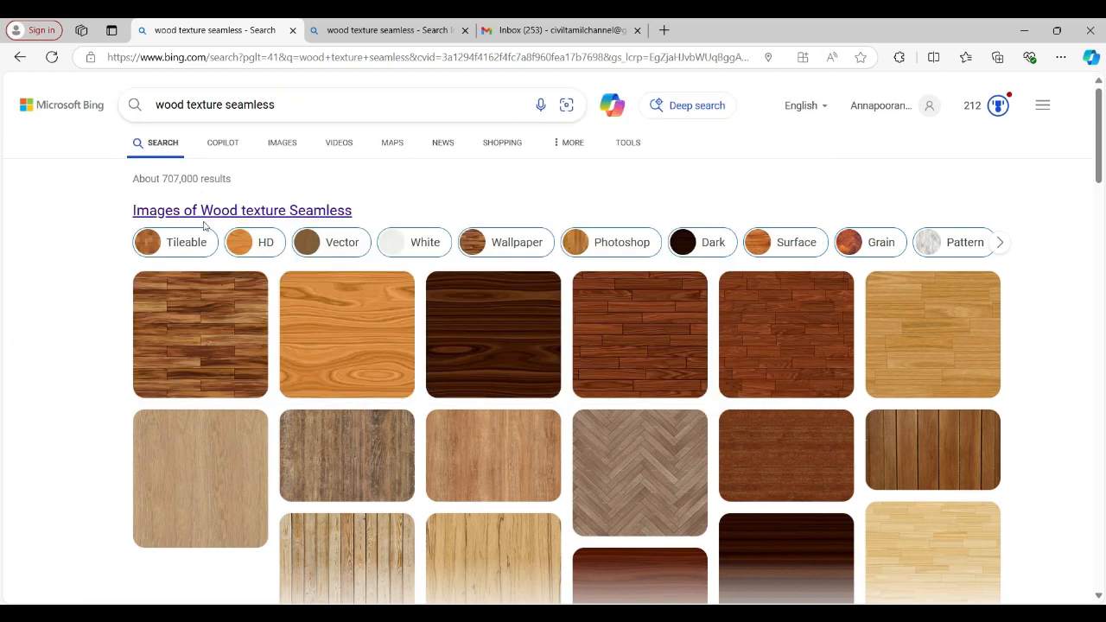
pyautogui.click(281, 144)
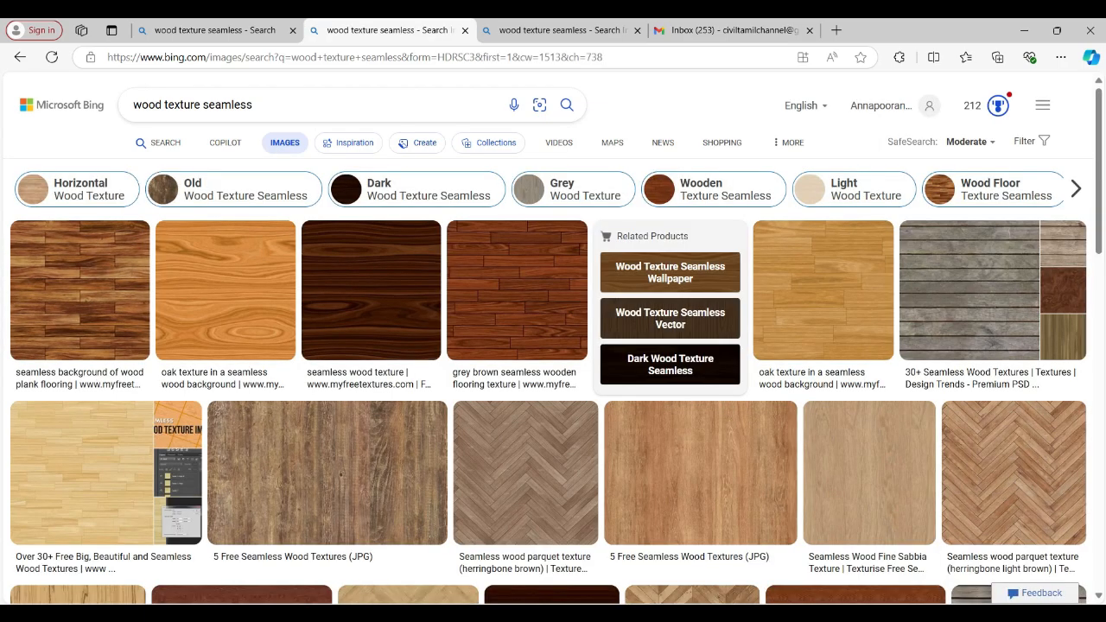
pyautogui.click(470, 612)
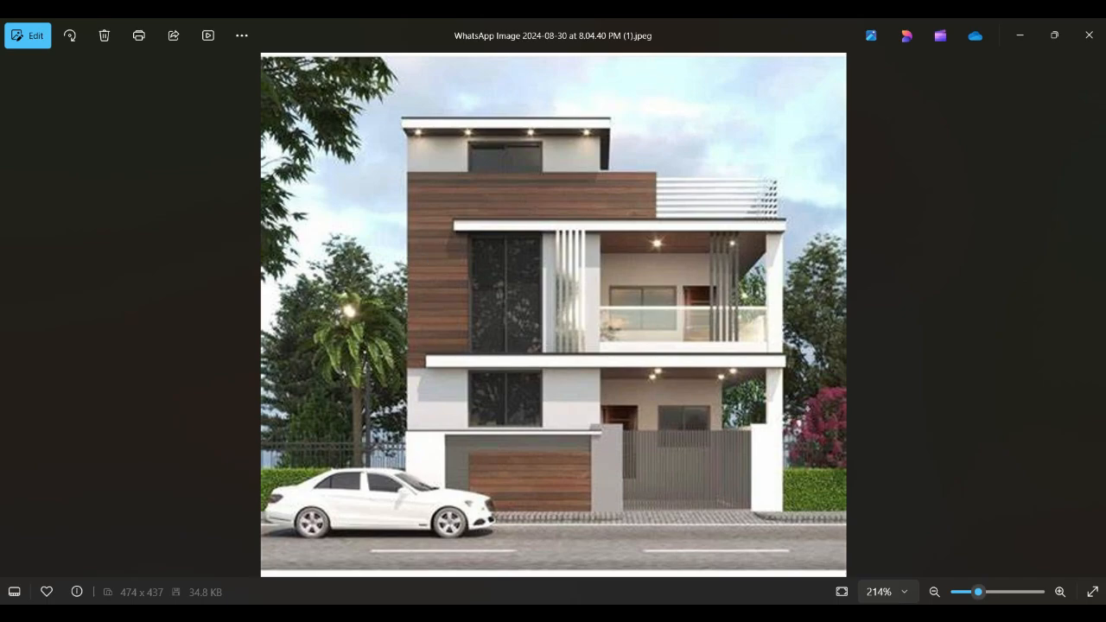
pyautogui.hotkey('alt', 'Tab')
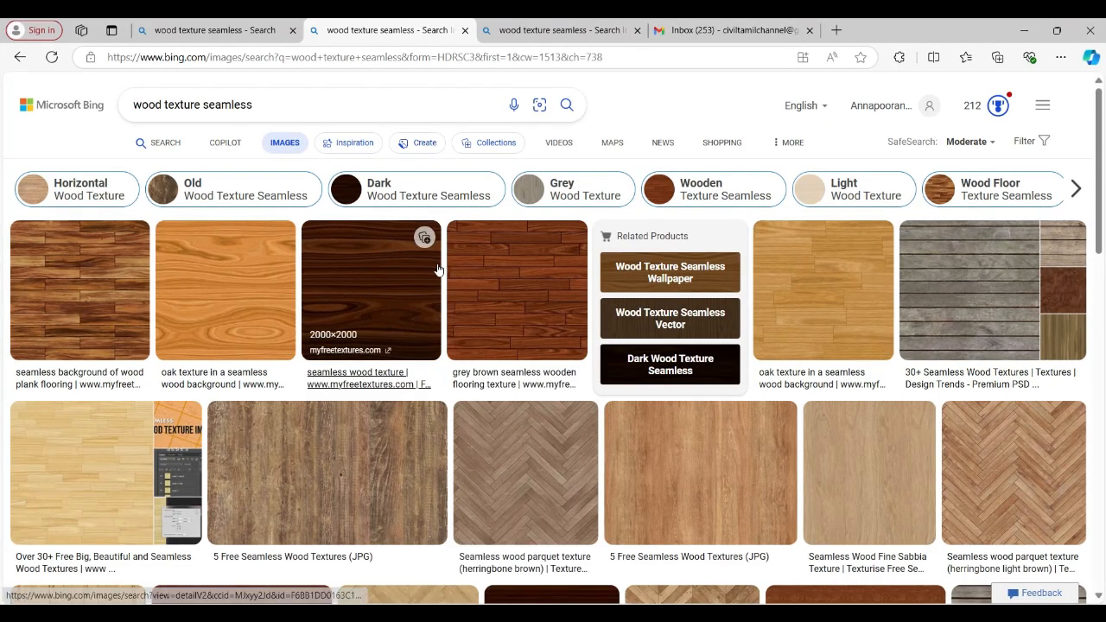
pyautogui.click(541, 107)
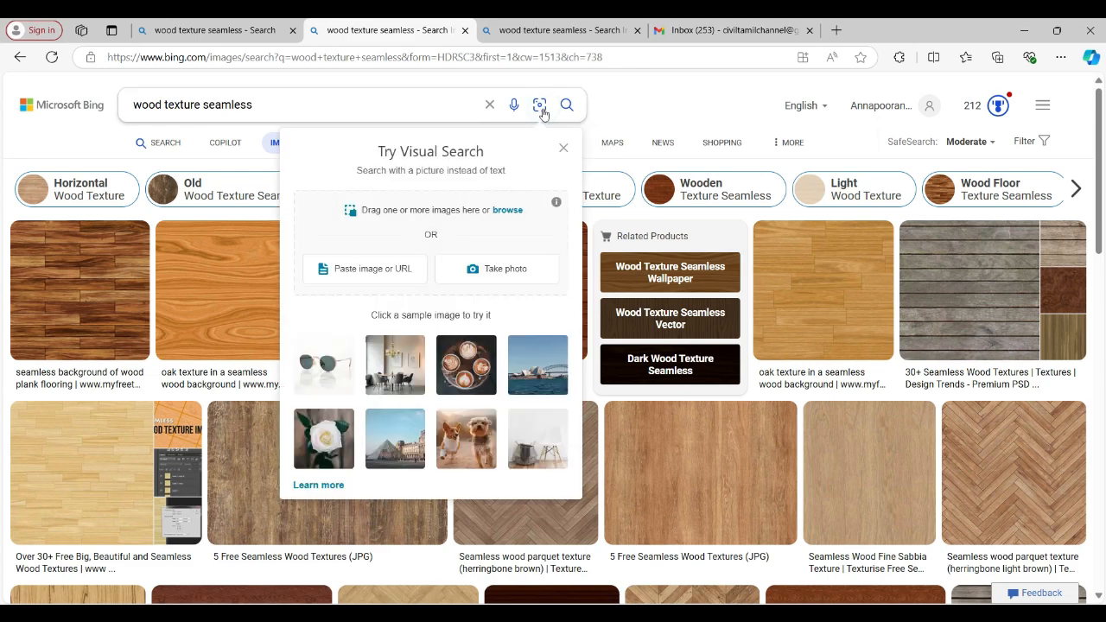
pyautogui.click(507, 210)
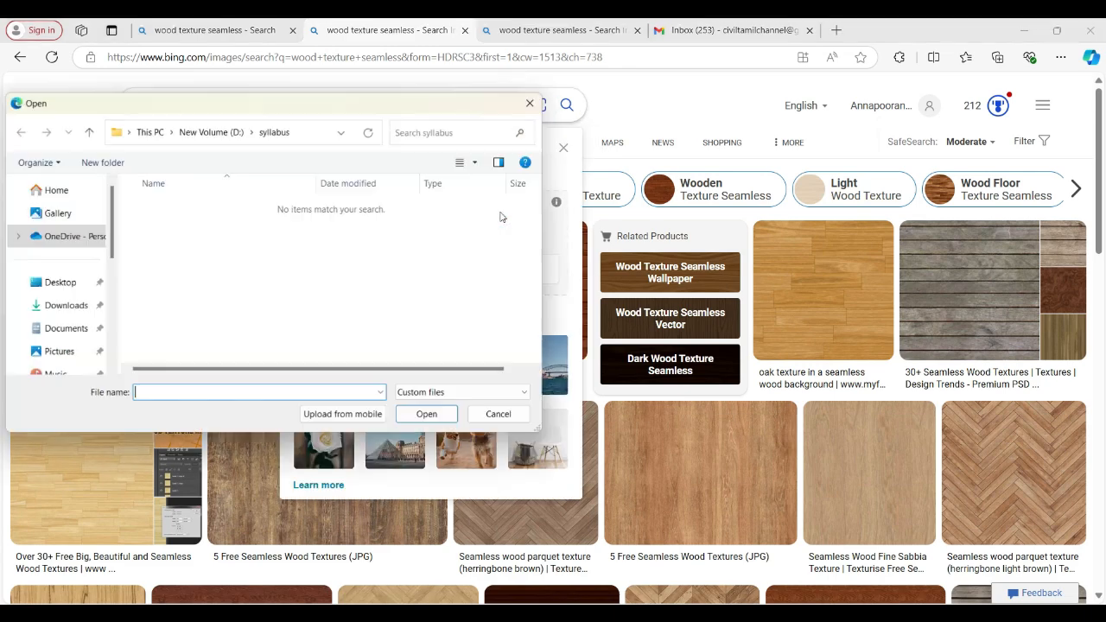
pyautogui.click(532, 103)
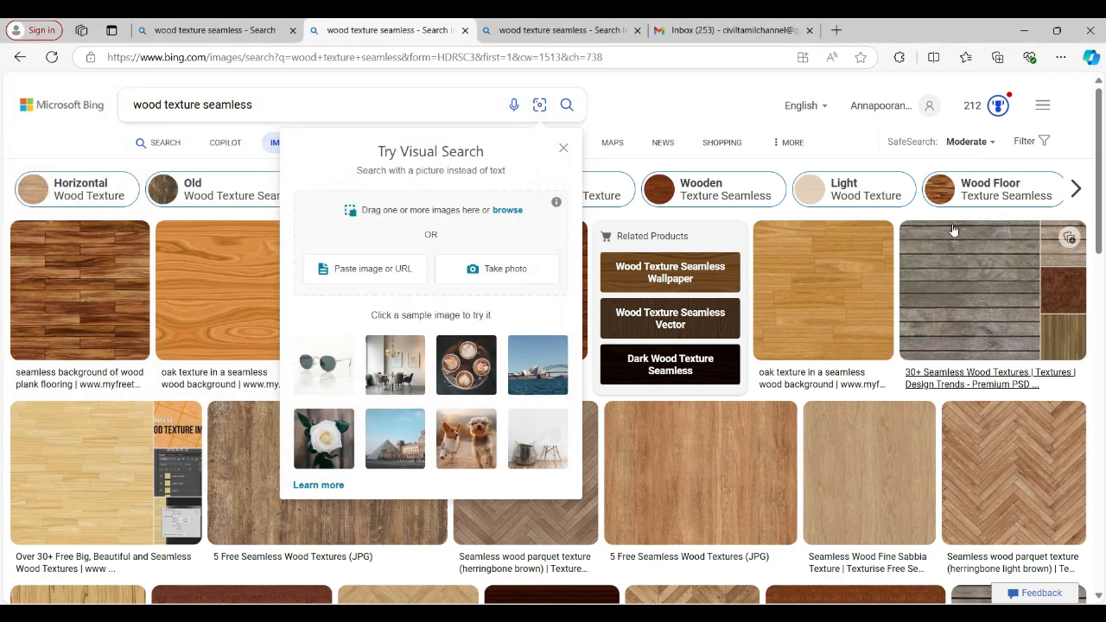
pyautogui.click(688, 110)
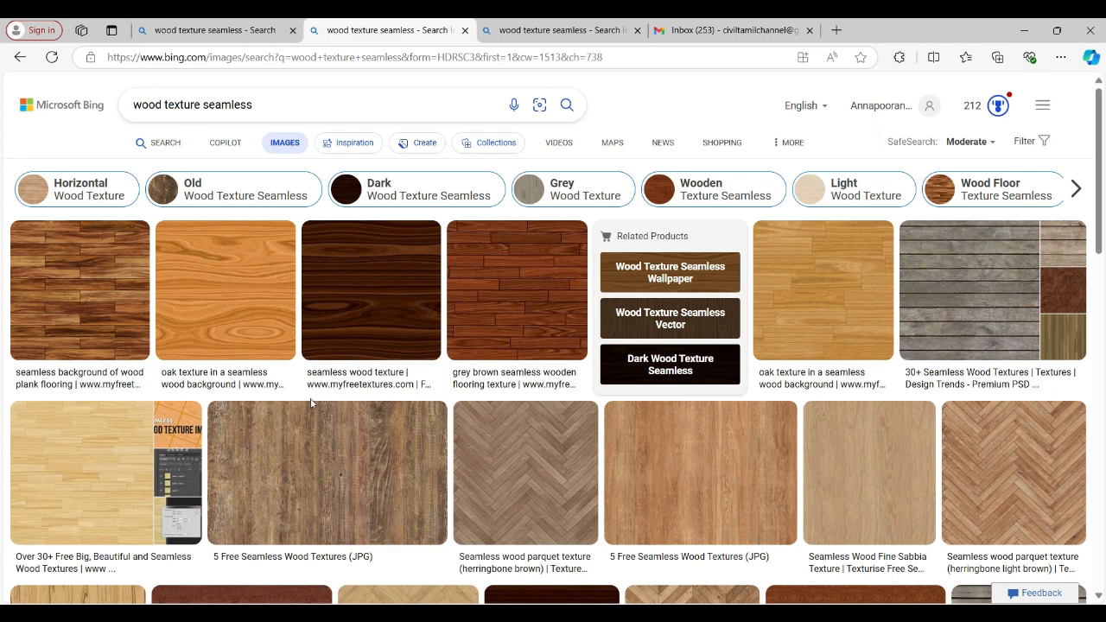
# - Preview the dark and deep seamless wood texture from the results, bring up its image options, and close the preview
pyautogui.scroll(-4, 601, 346)
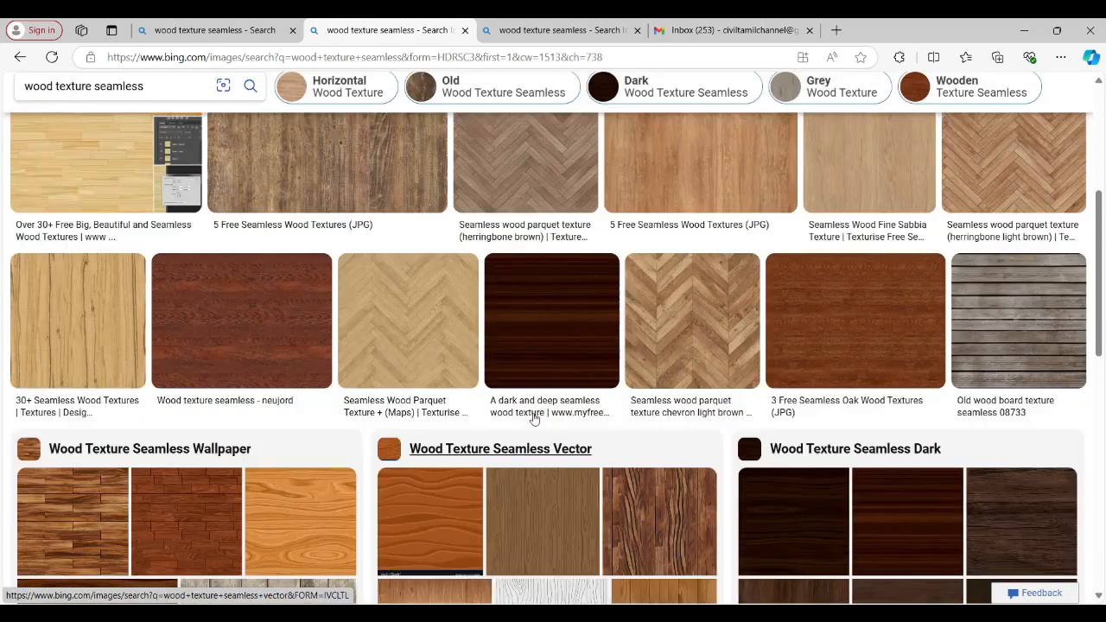
pyautogui.click(600, 344)
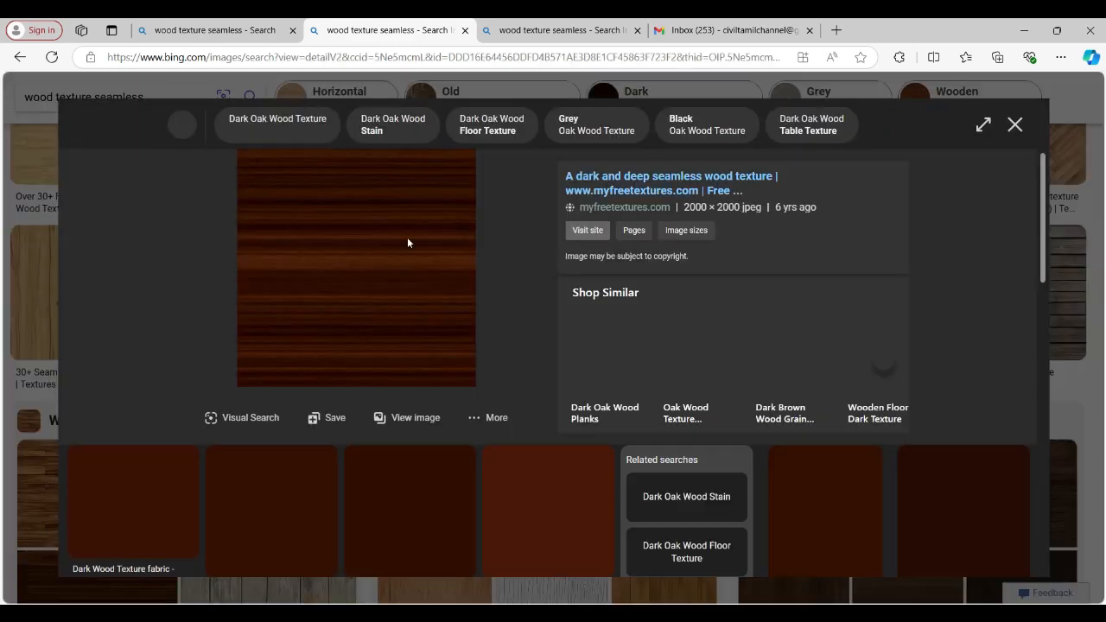
pyautogui.rightClick(409, 241)
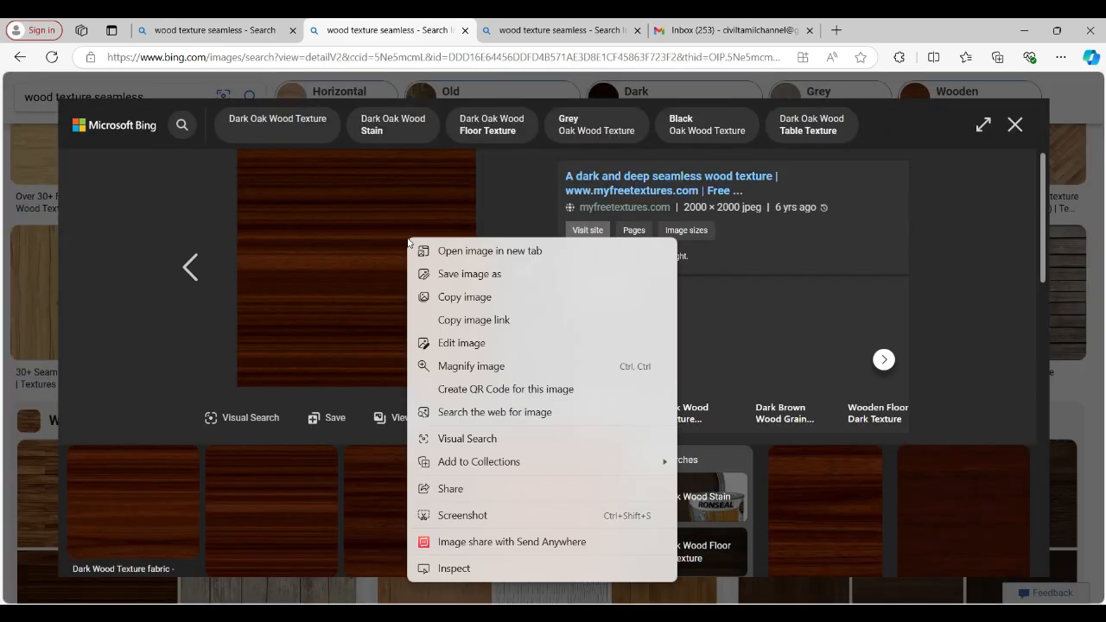
pyautogui.click(1015, 124)
pyautogui.click(1016, 124)
# - Switch back to SketchUp and add Flooring Laminate B Narrow 250cm from the Wood & Laminate library to the scene materials
pyautogui.click(781, 615)
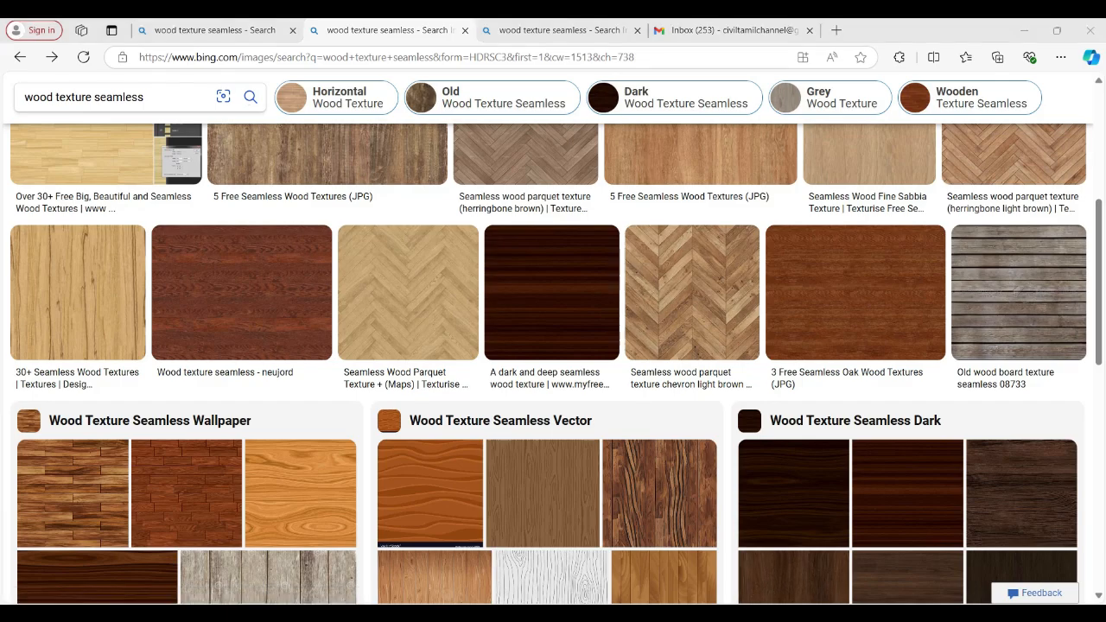
pyautogui.click(731, 553)
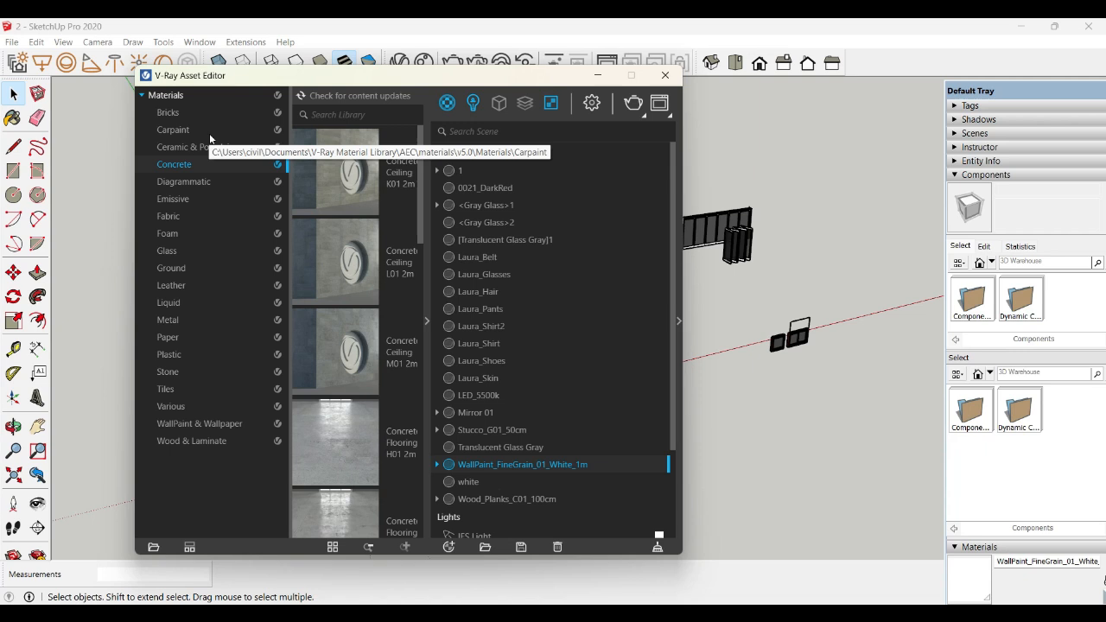
pyautogui.click(184, 442)
pyautogui.moveTo(336, 370); pyautogui.dragTo(553, 307)
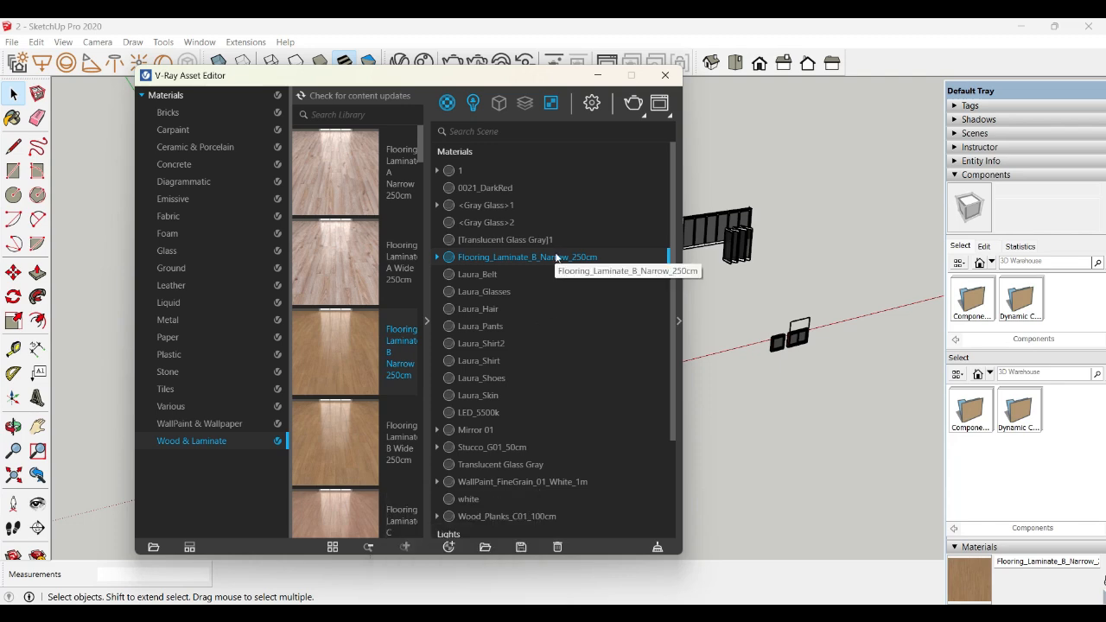
# - Collapse the library and open the diffuse bitmap settings of the Flooring_Laminate_B_Narrow_250cm material
pyautogui.click(426, 321)
pyautogui.click(680, 321)
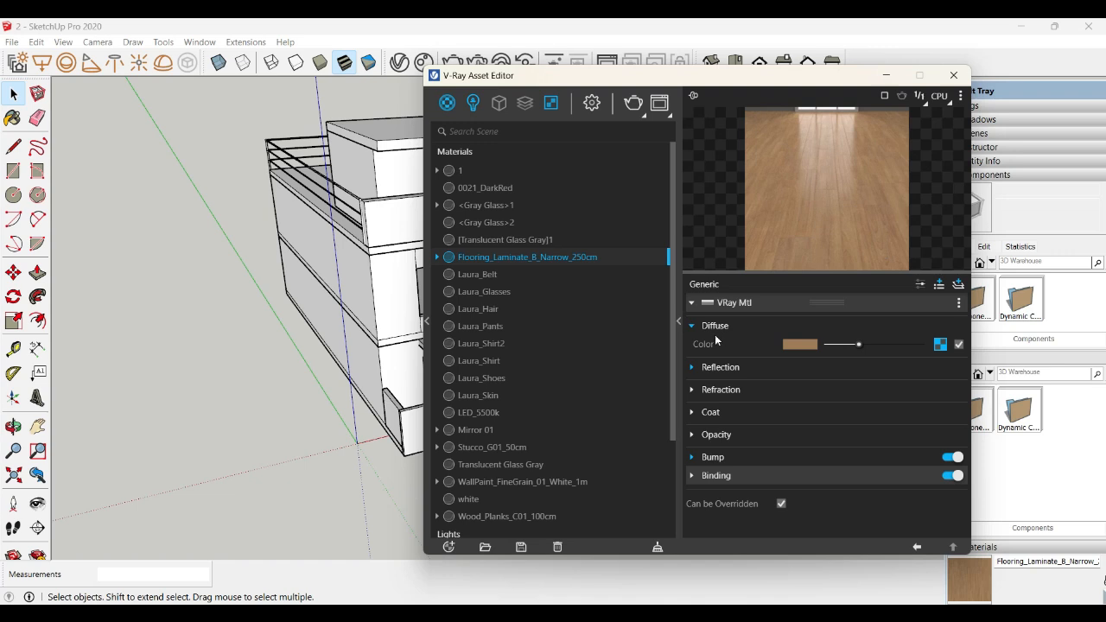
pyautogui.click(940, 345)
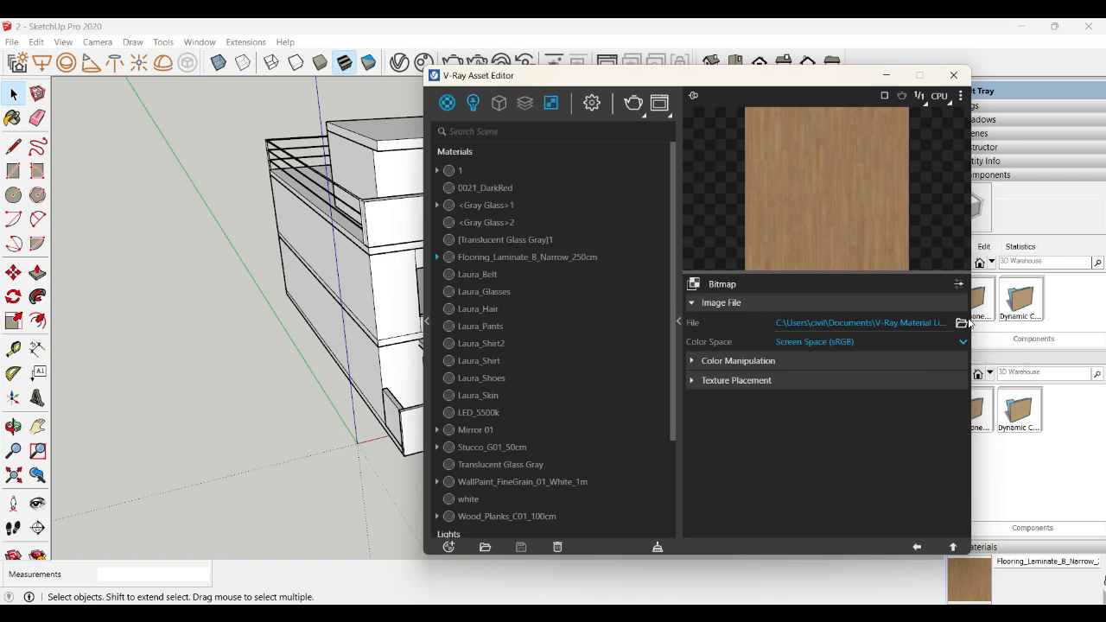
pyautogui.click(961, 323)
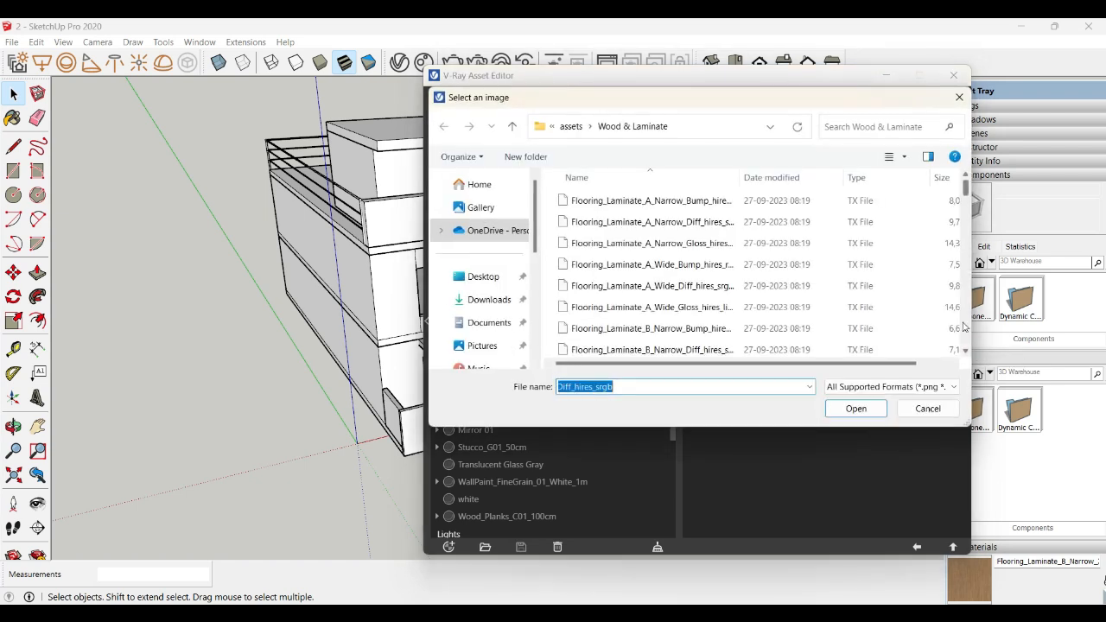
pyautogui.click(959, 95)
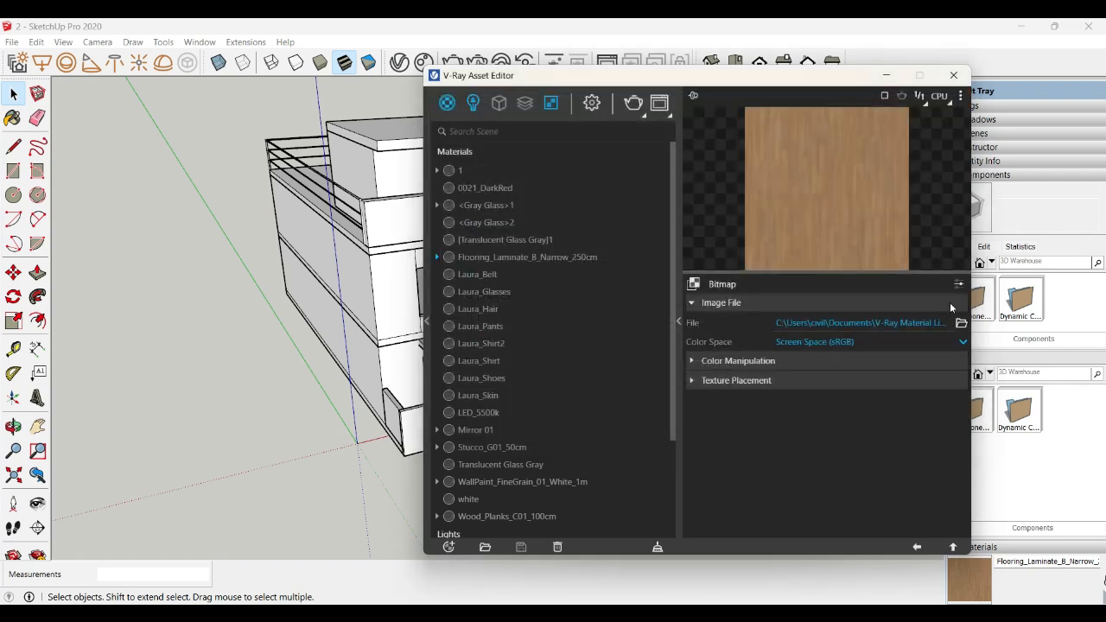
# - Replace the diffuse bitmap with 11.jpg from the Desktop folder and return to the Flooring_Laminate_B_Narrow_250cm material settings
pyautogui.click(961, 325)
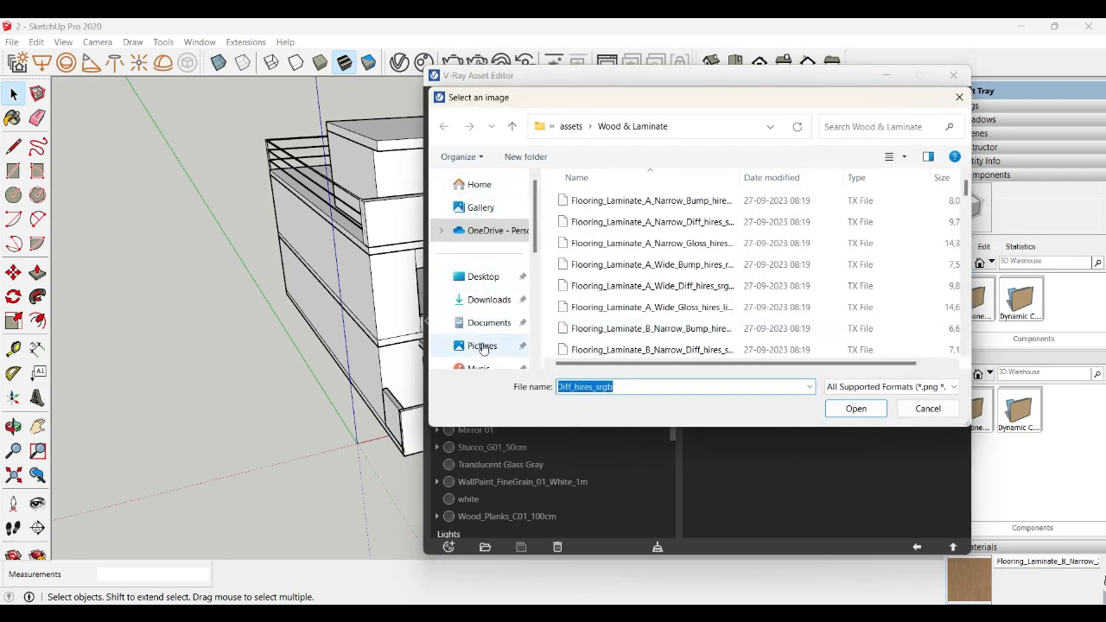
pyautogui.scroll(-3, 483, 346)
pyautogui.scroll(3, 482, 346)
pyautogui.click(484, 276)
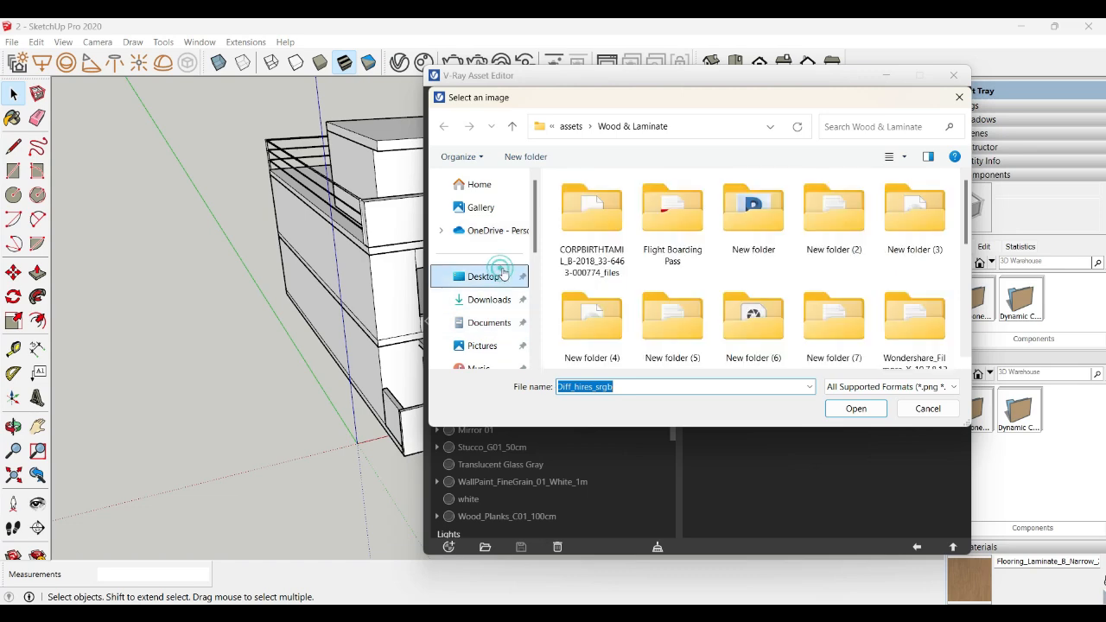
pyautogui.scroll(-5, 695, 318)
pyautogui.scroll(-1, 696, 318)
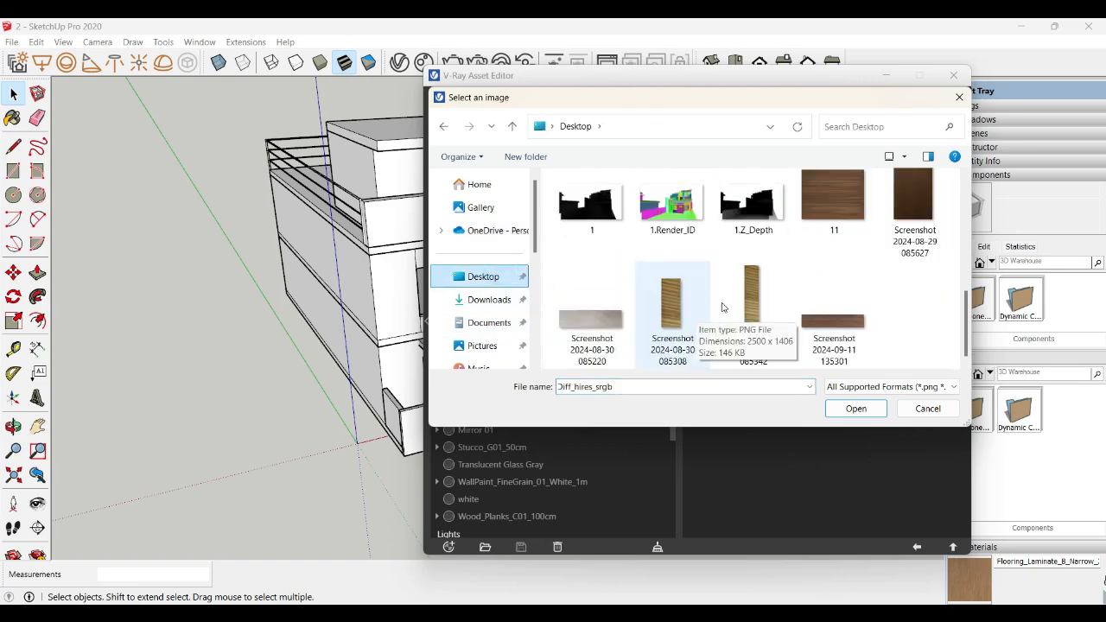
pyautogui.click(842, 220)
pyautogui.doubleClick(843, 218)
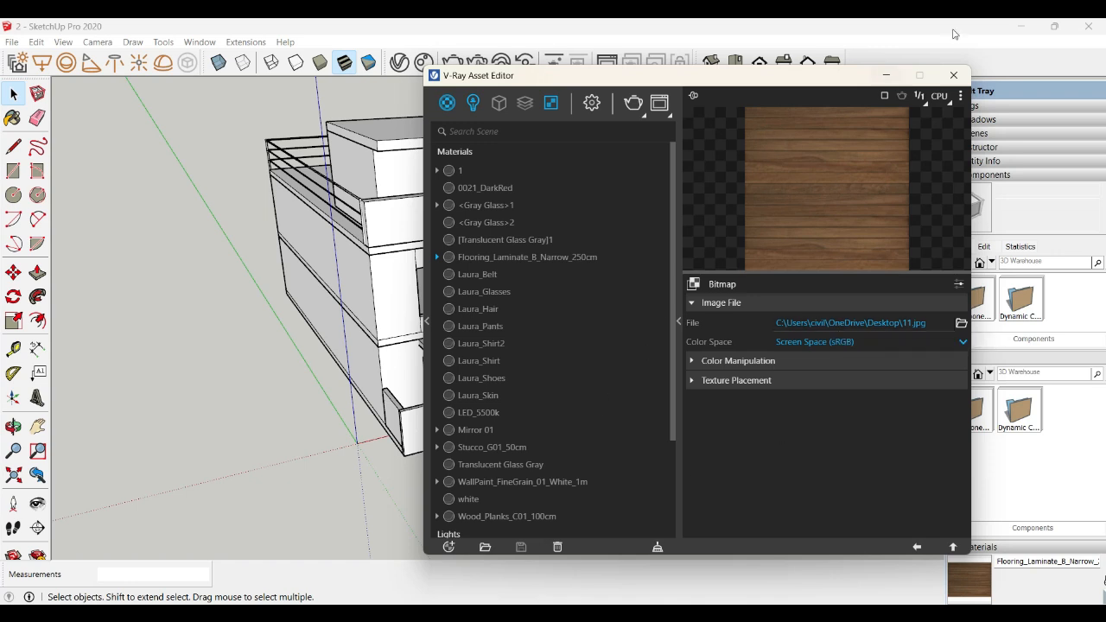
pyautogui.click(505, 259)
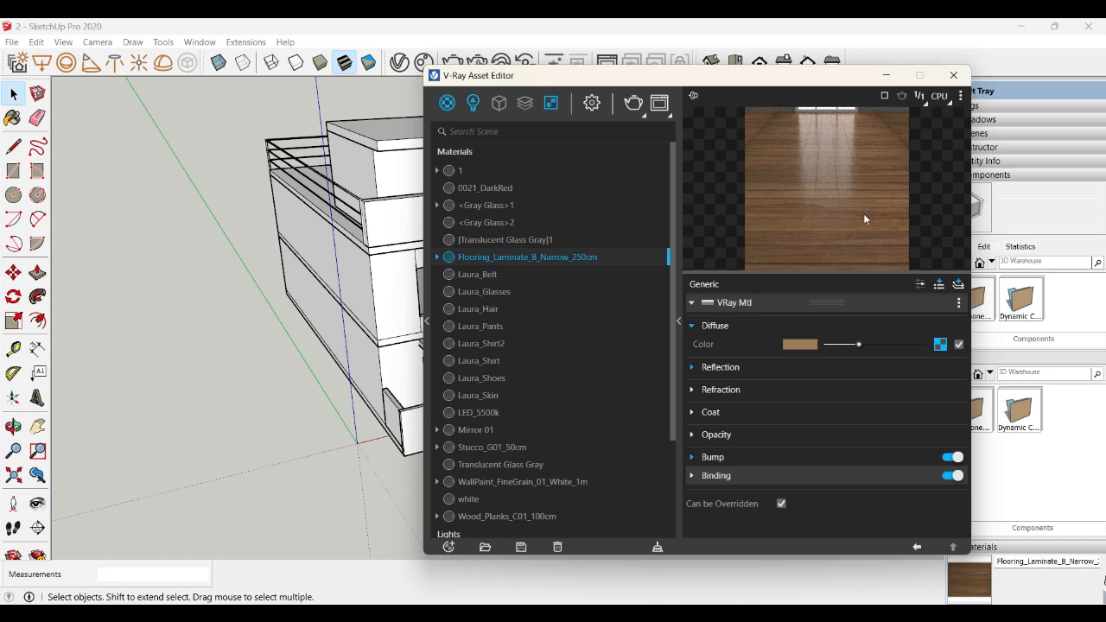
# - Add WallPaint FineGrain 01 White 1m from the WallPaint & Wallpaper library to the scene materials
pyautogui.click(427, 322)
pyautogui.click(183, 424)
pyautogui.scroll(-5, 359, 434)
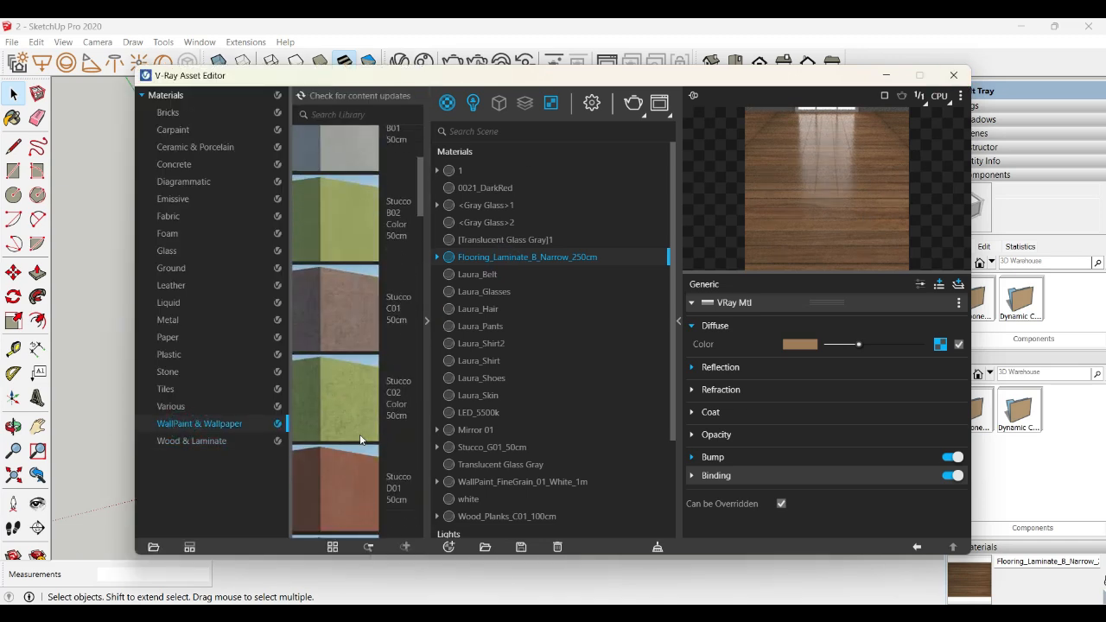
pyautogui.scroll(-8, 323, 267)
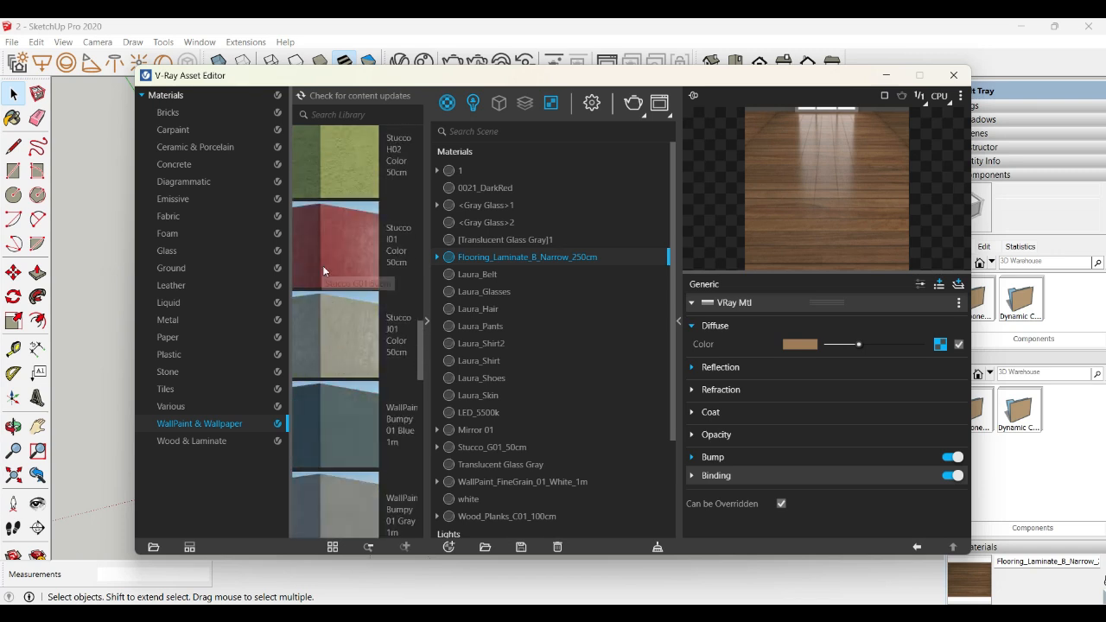
pyautogui.moveTo(327, 198); pyautogui.dragTo(561, 371)
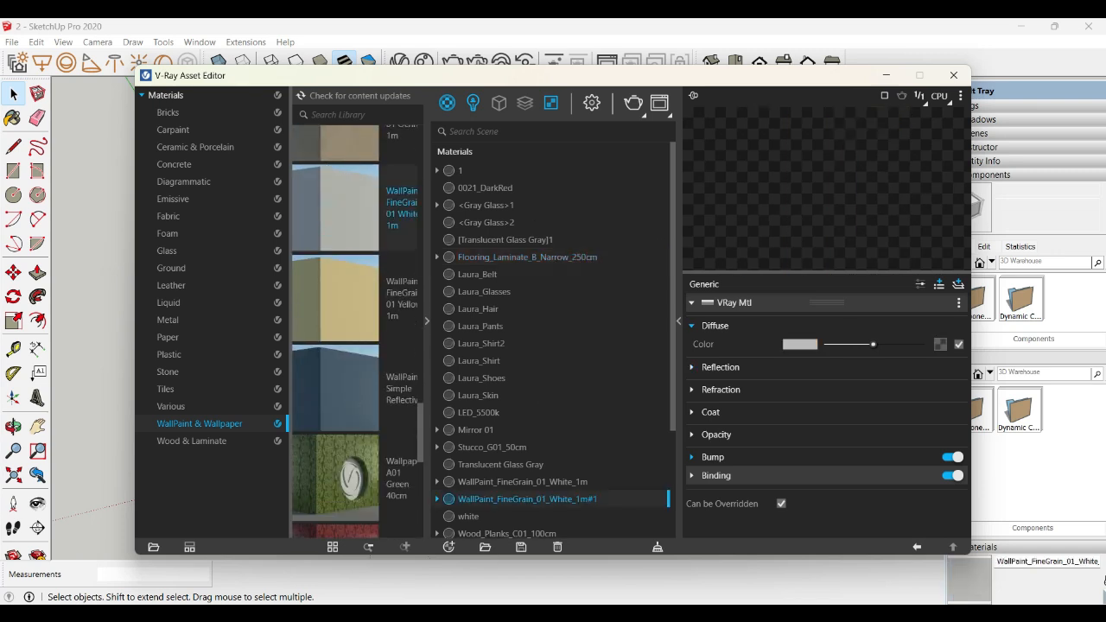
pyautogui.rightClick(593, 500)
pyautogui.click(570, 505)
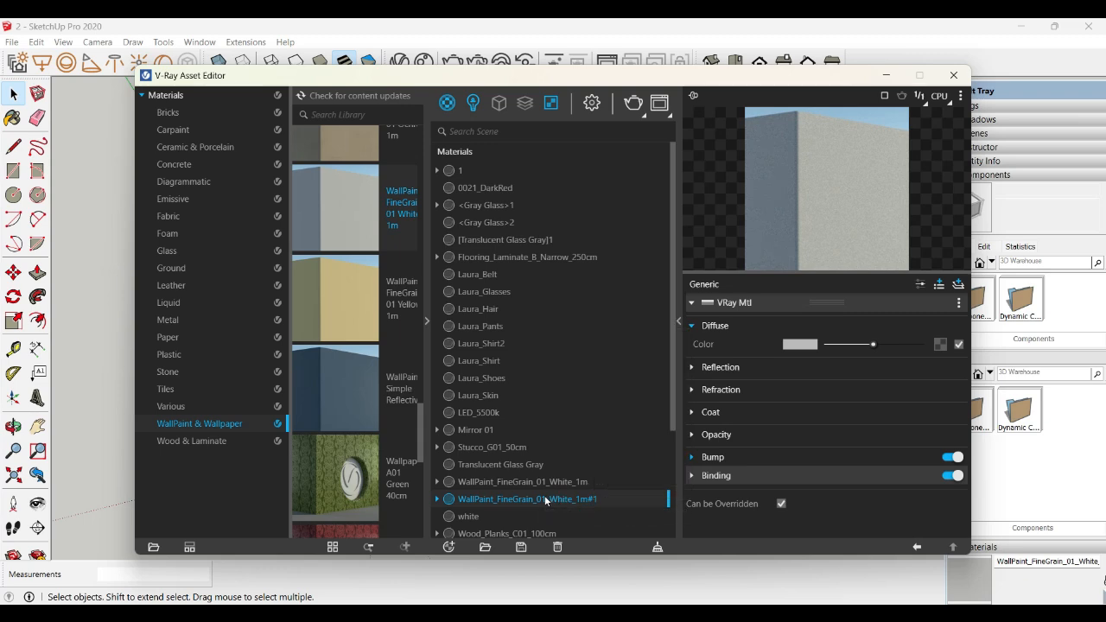
# - Set the diffuse colour of WallPaint_FineGrain_01_White_1m#1 to pure white (R, G, B 1) and close the Asset Editor
pyautogui.click(800, 345)
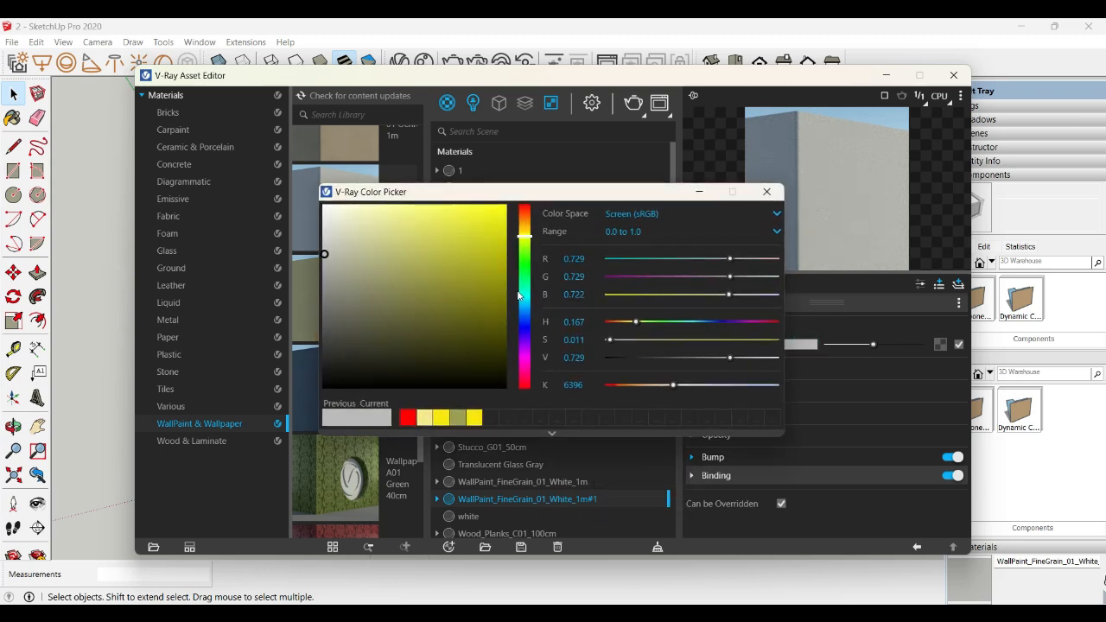
pyautogui.moveTo(381, 299); pyautogui.dragTo(282, 167)
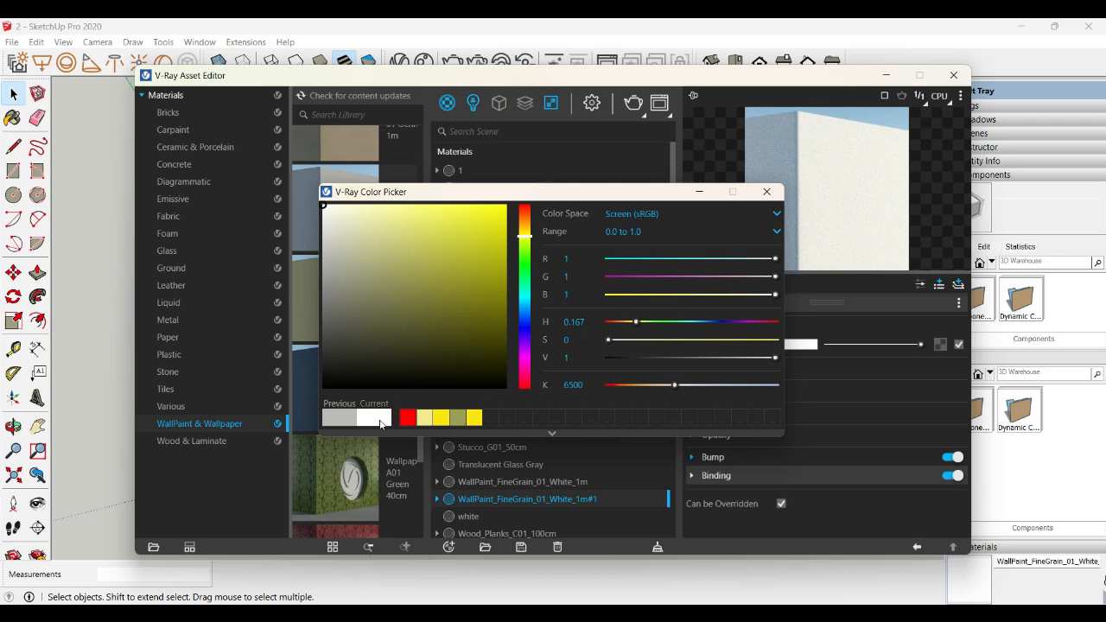
pyautogui.click(767, 193)
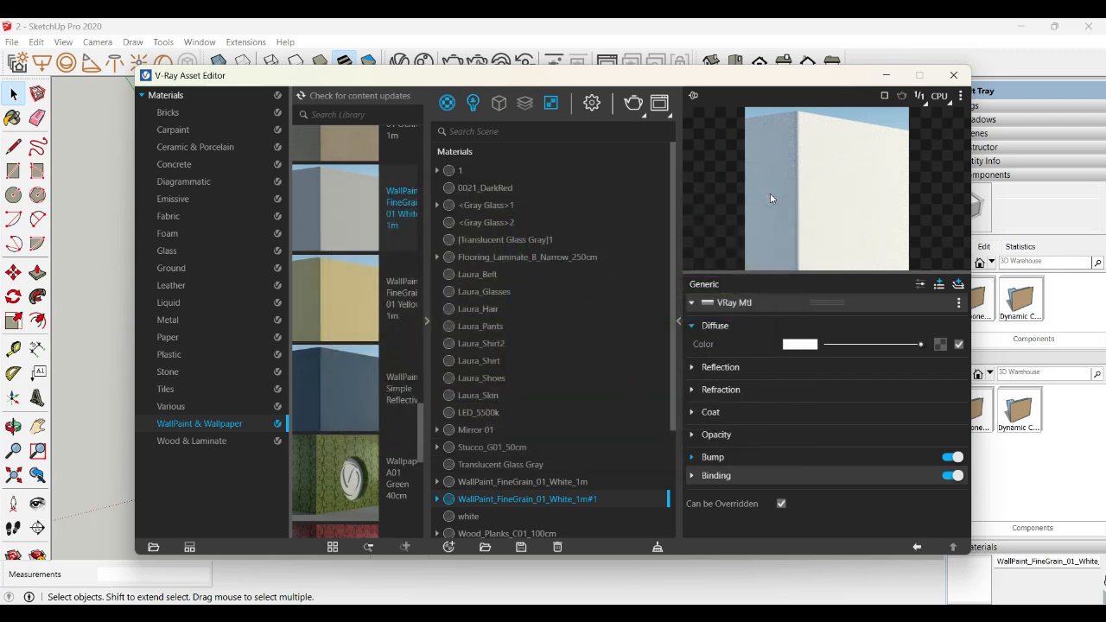
pyautogui.click(574, 257)
pyautogui.click(570, 499)
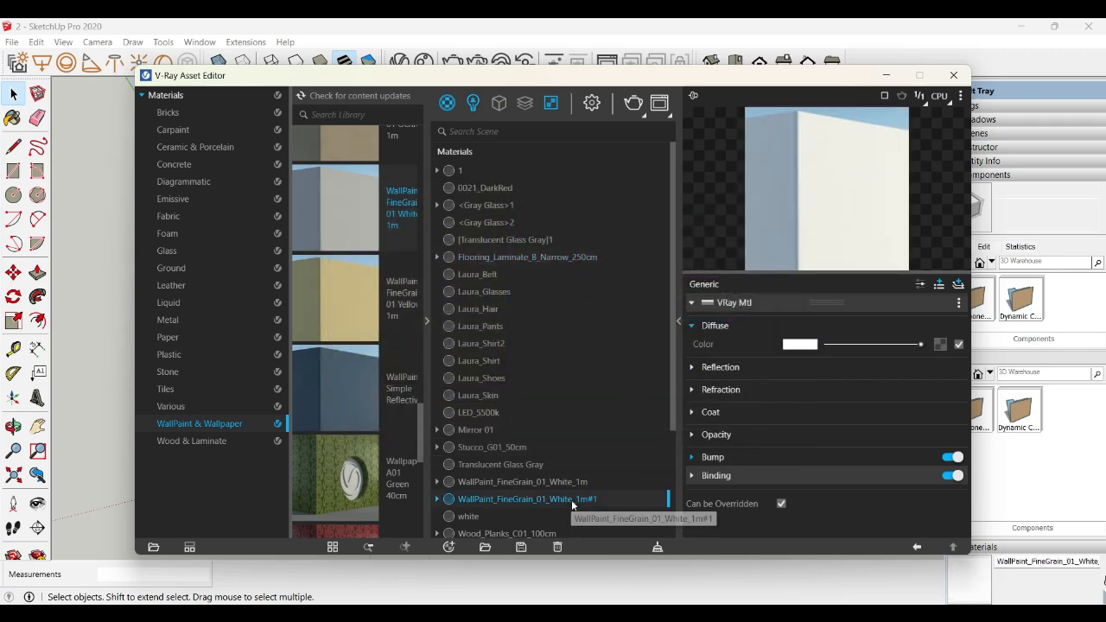
pyautogui.click(954, 75)
# - Select the whole house, reduce the Asset Editor to its material list beside the model, and apply WallPaint_FineGrain_01_White_1m#1 to the selection
pyautogui.scroll(-3, 412, 364)
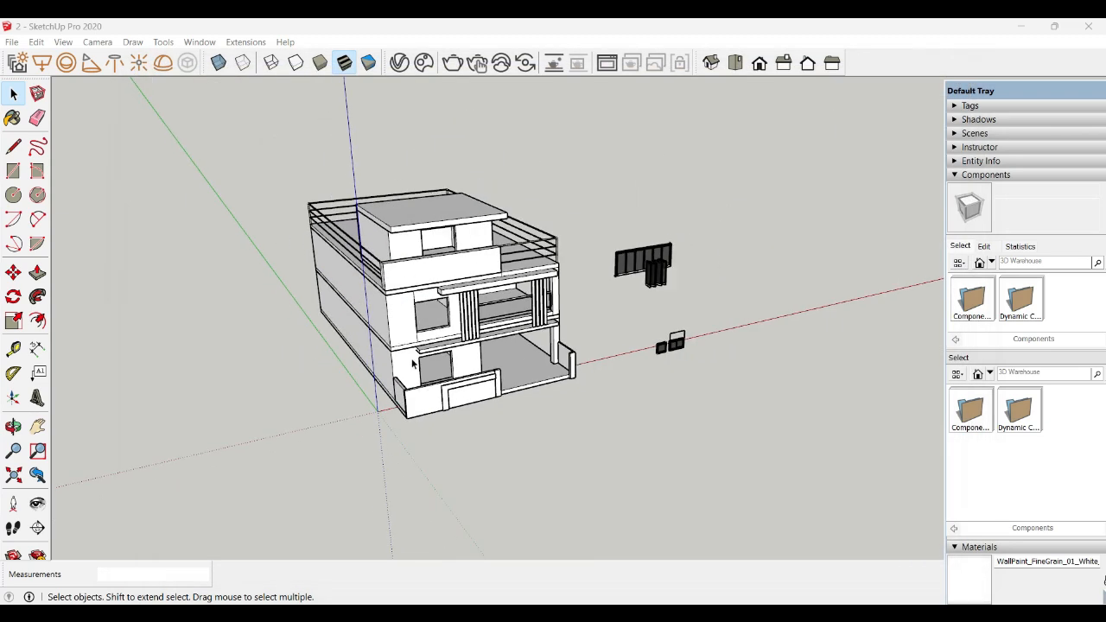
pyautogui.scroll(1, 412, 364)
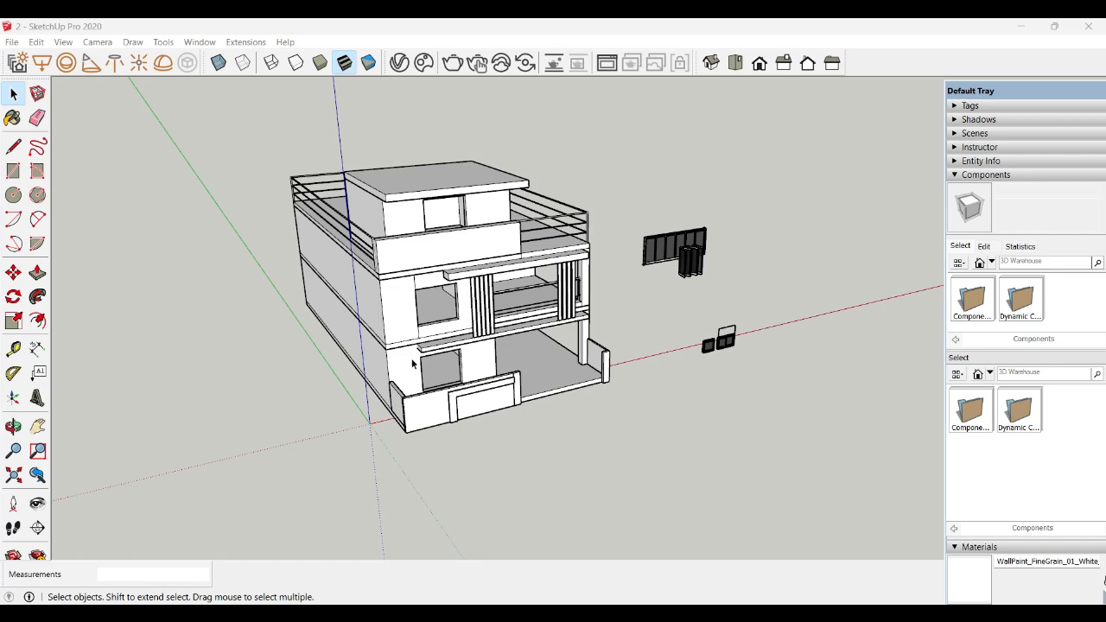
pyautogui.moveTo(412, 364); pyautogui.dragTo(530, 299, button='middle')
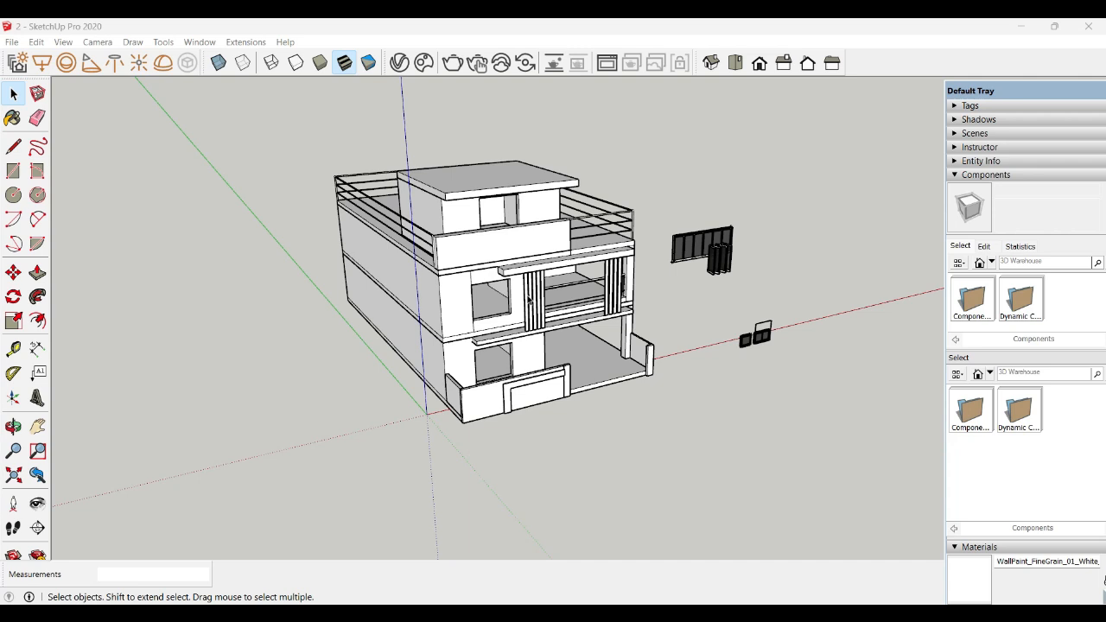
pyautogui.scroll(-2, 510, 277)
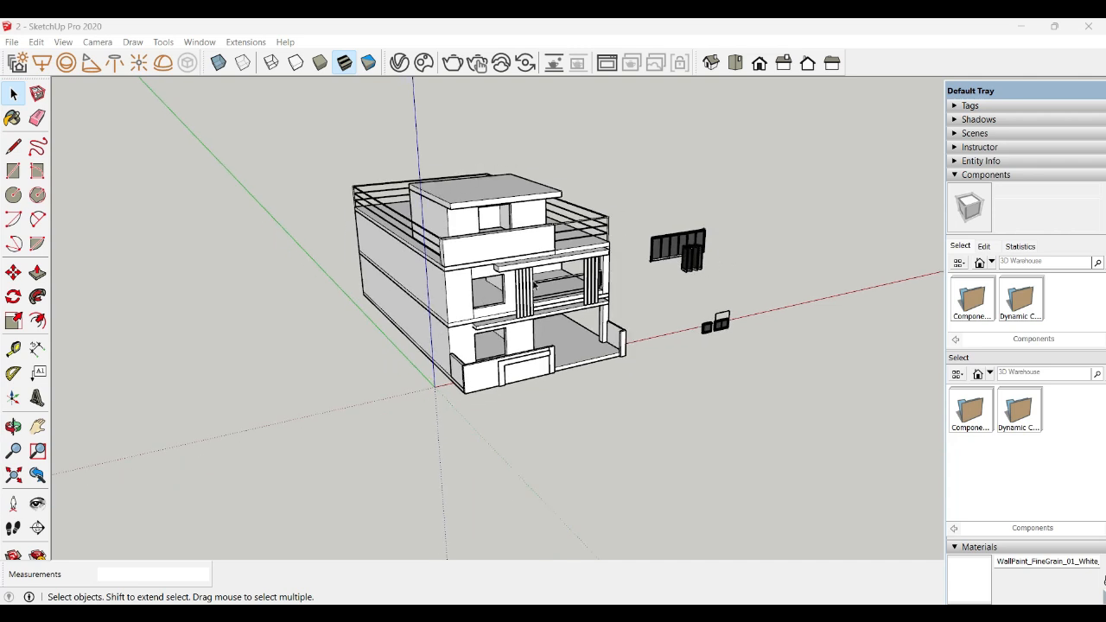
pyautogui.scroll(3, 536, 283)
pyautogui.moveTo(269, 113); pyautogui.dragTo(654, 489)
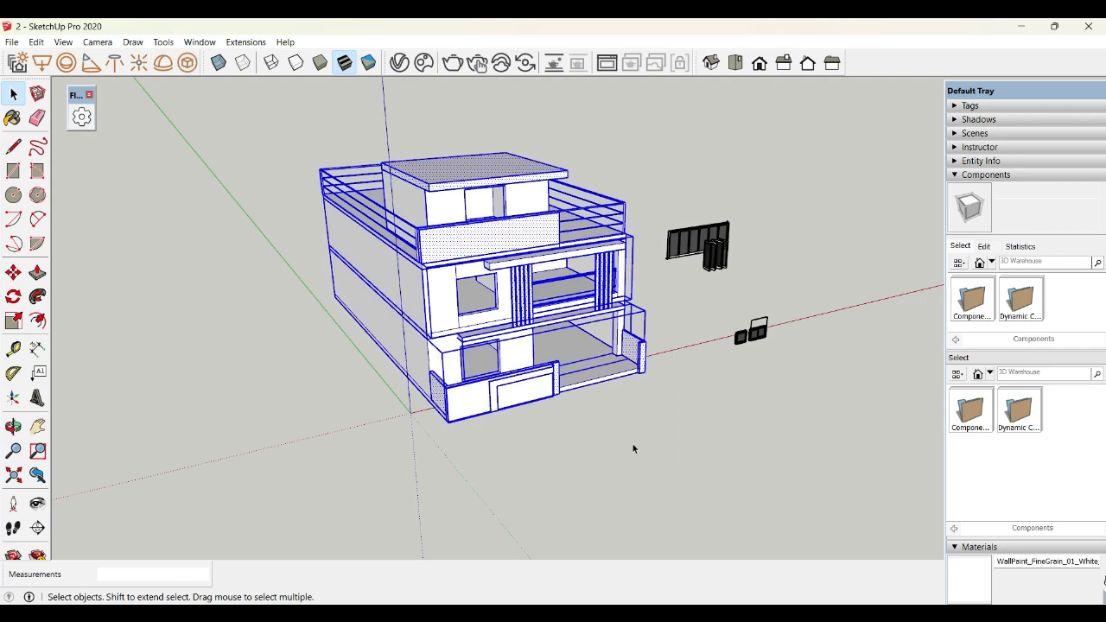
pyautogui.click(399, 62)
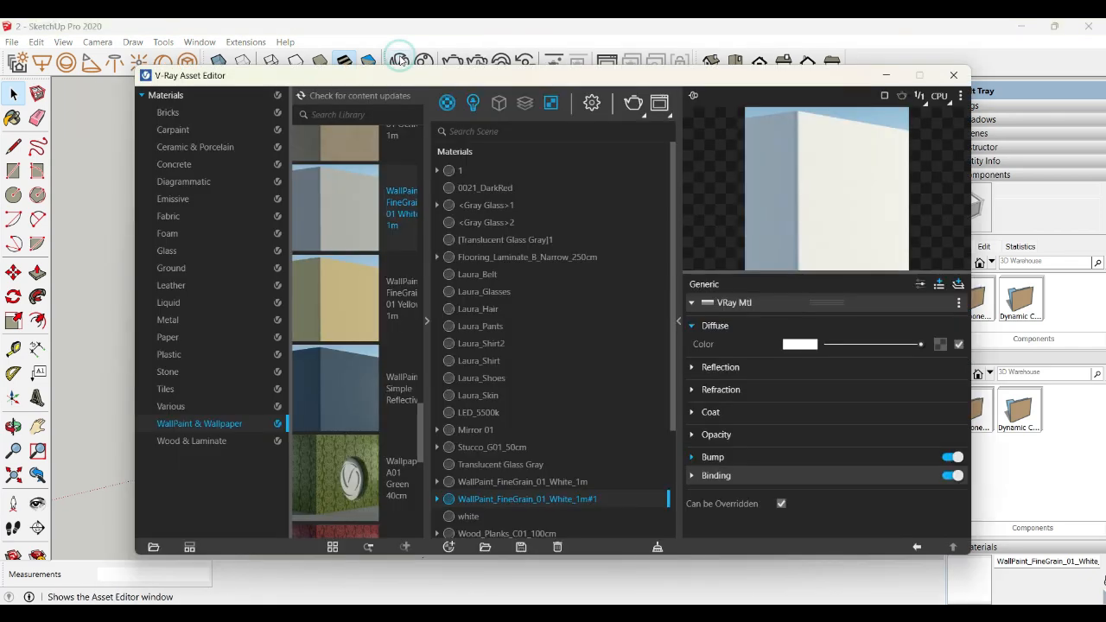
pyautogui.click(425, 321)
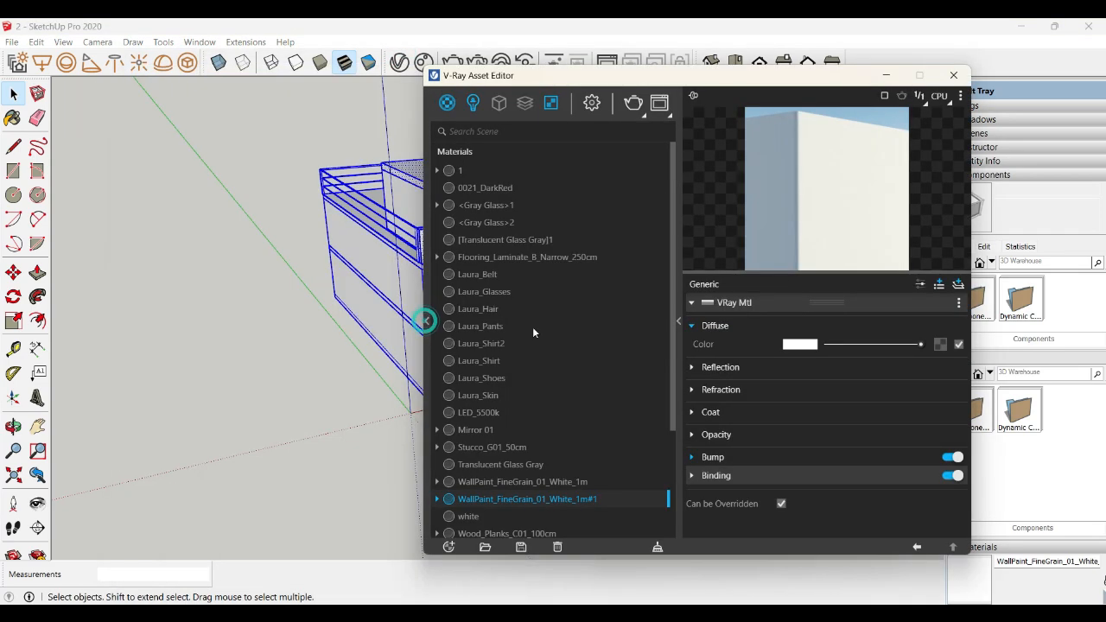
pyautogui.click(679, 321)
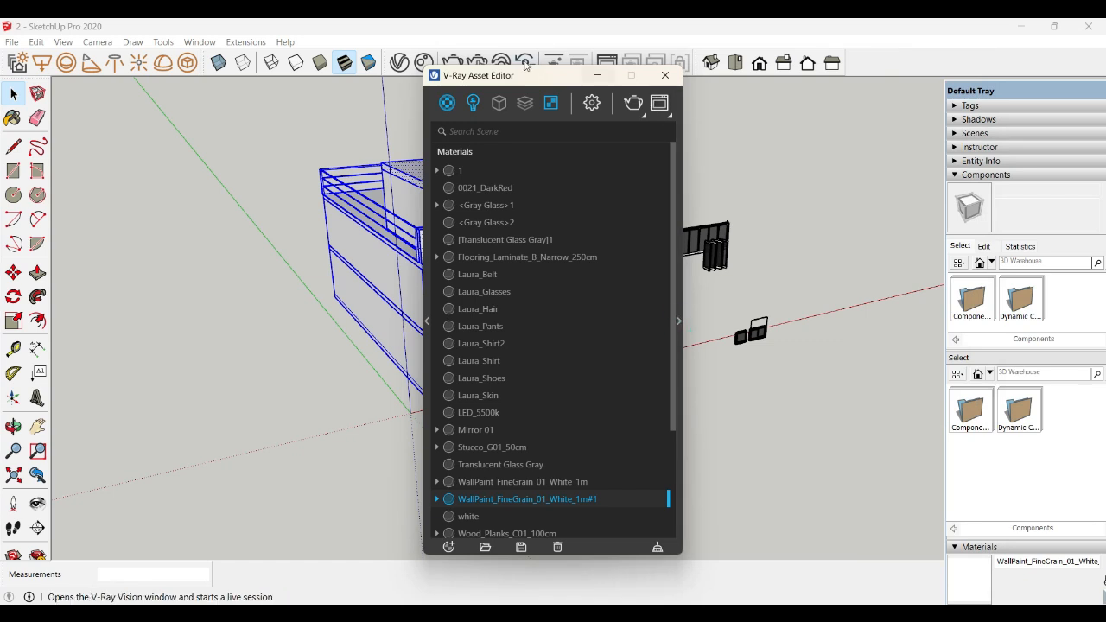
pyautogui.moveTo(513, 83); pyautogui.dragTo(780, 95)
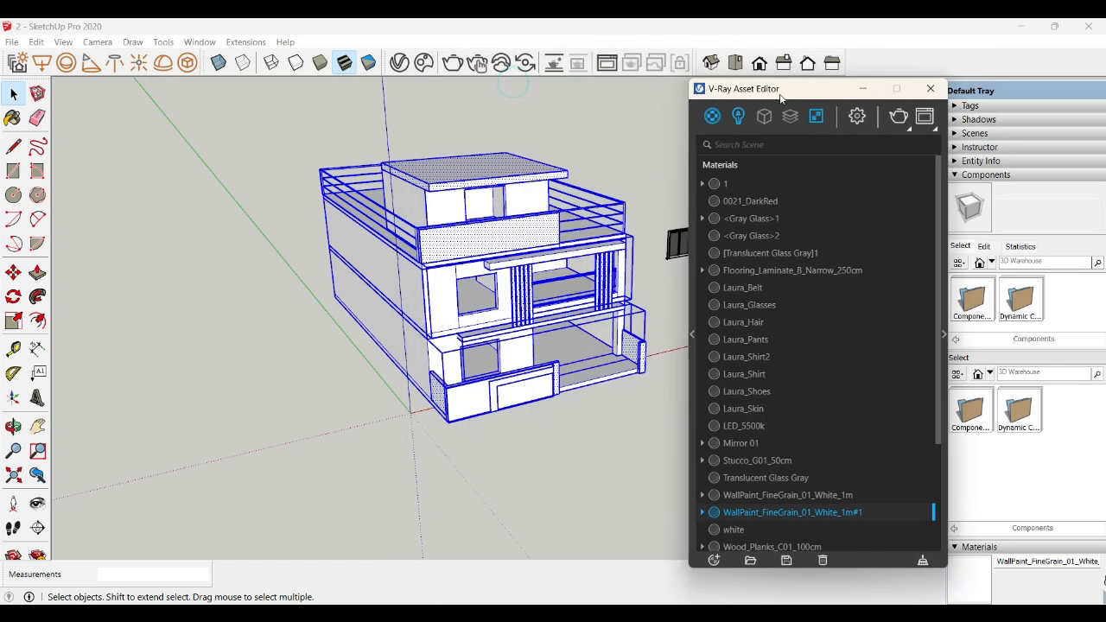
pyautogui.rightClick(842, 516)
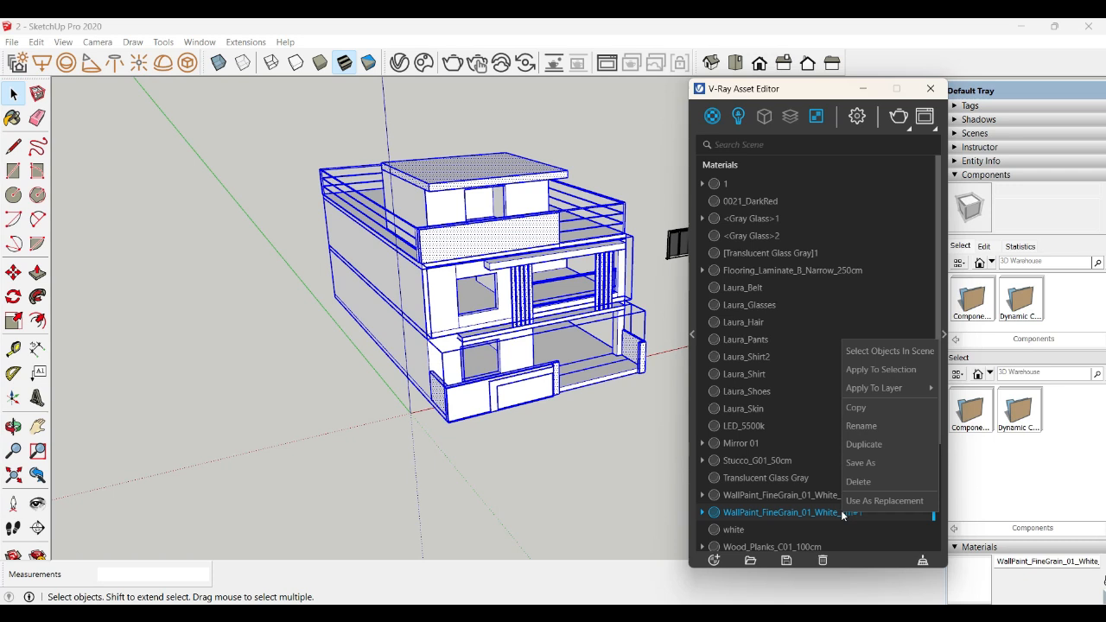
pyautogui.click(903, 372)
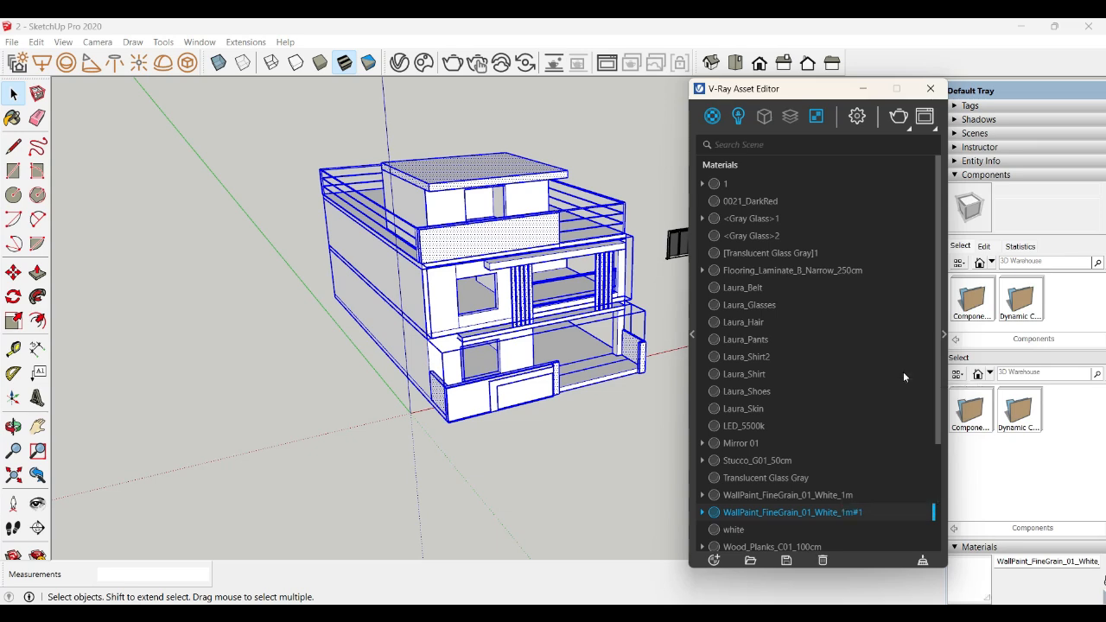
pyautogui.click(522, 480)
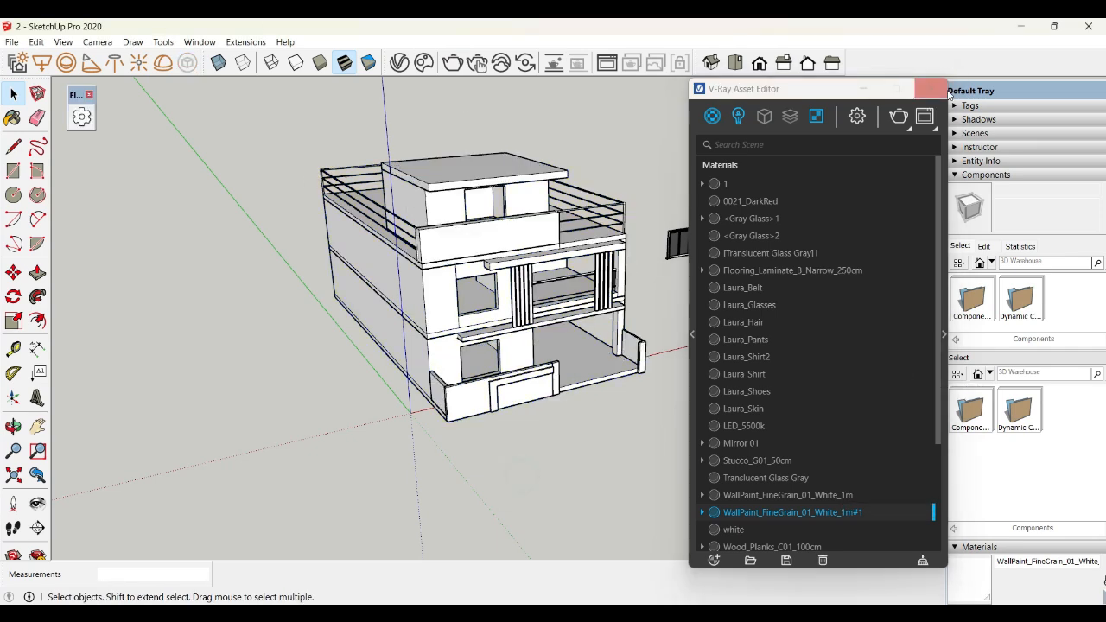
# - Check the reference house photo, and apply Flooring_Laminate_B_Narrow_250cm to the front face of the terrace parapet
pyautogui.moveTo(480, 330); pyautogui.dragTo(545, 389, button='middle')
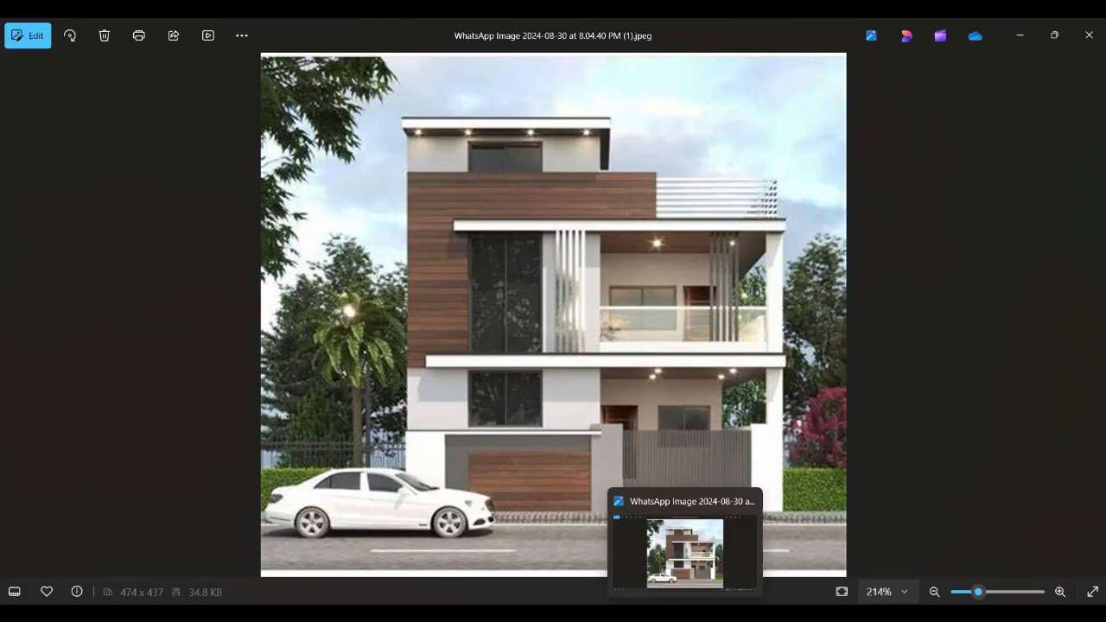
pyautogui.moveTo(815, 572)
pyautogui.click(767, 572)
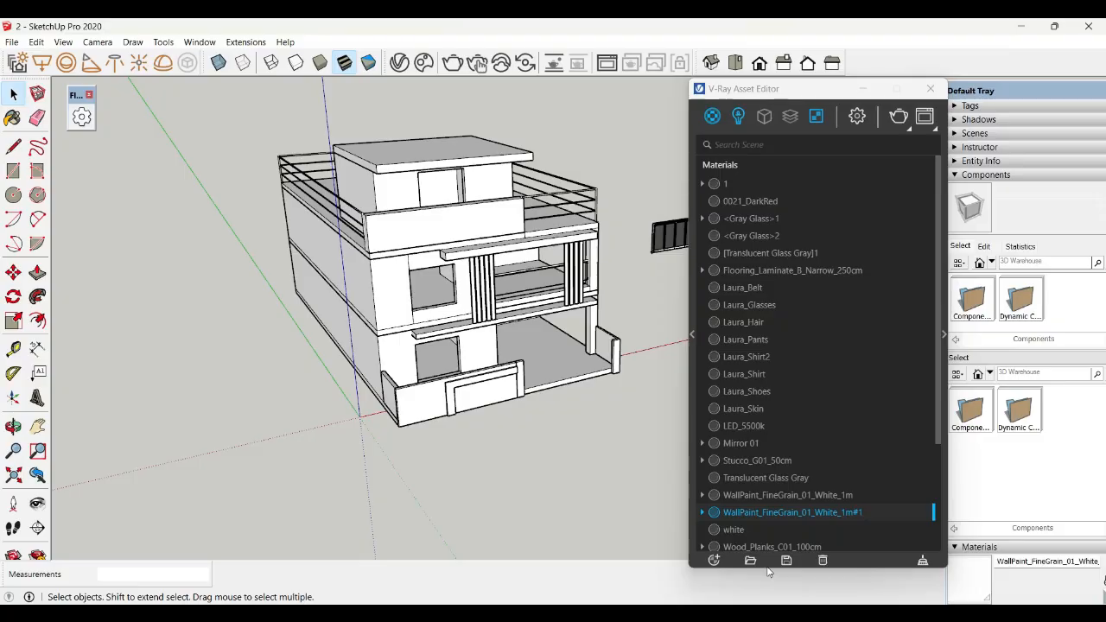
pyautogui.scroll(2, 403, 234)
pyautogui.click(402, 233)
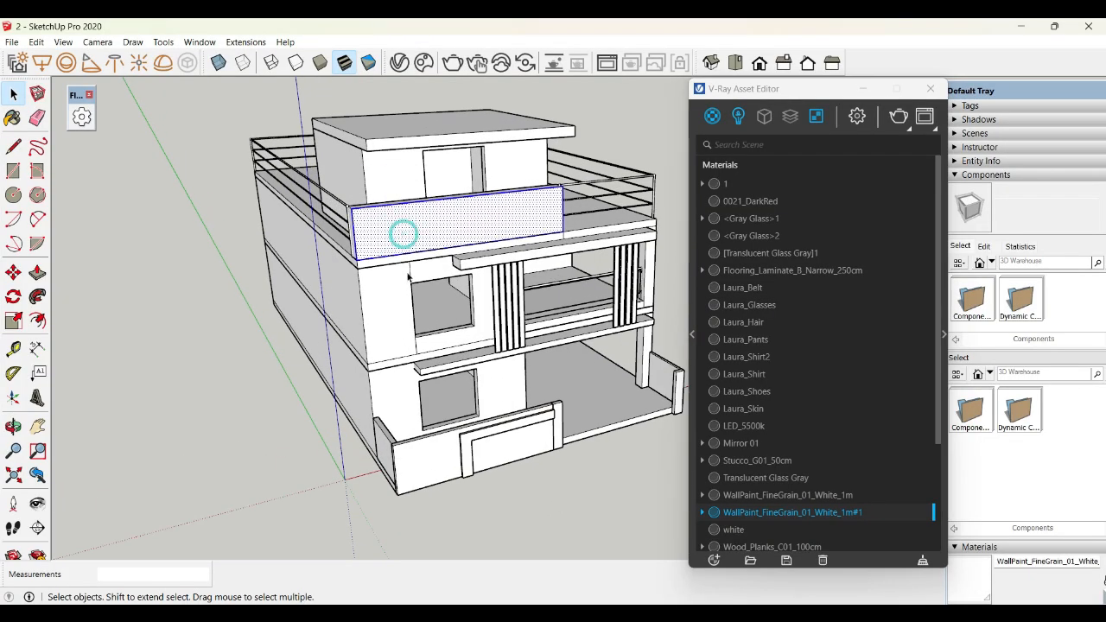
pyautogui.click(406, 233)
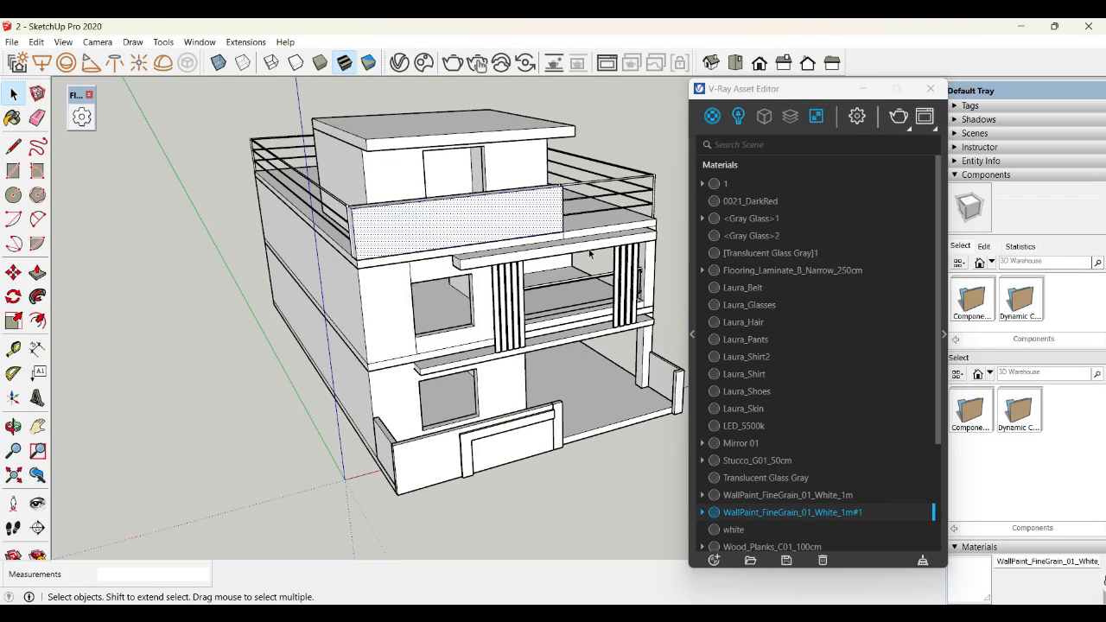
pyautogui.rightClick(818, 270)
pyautogui.click(795, 270)
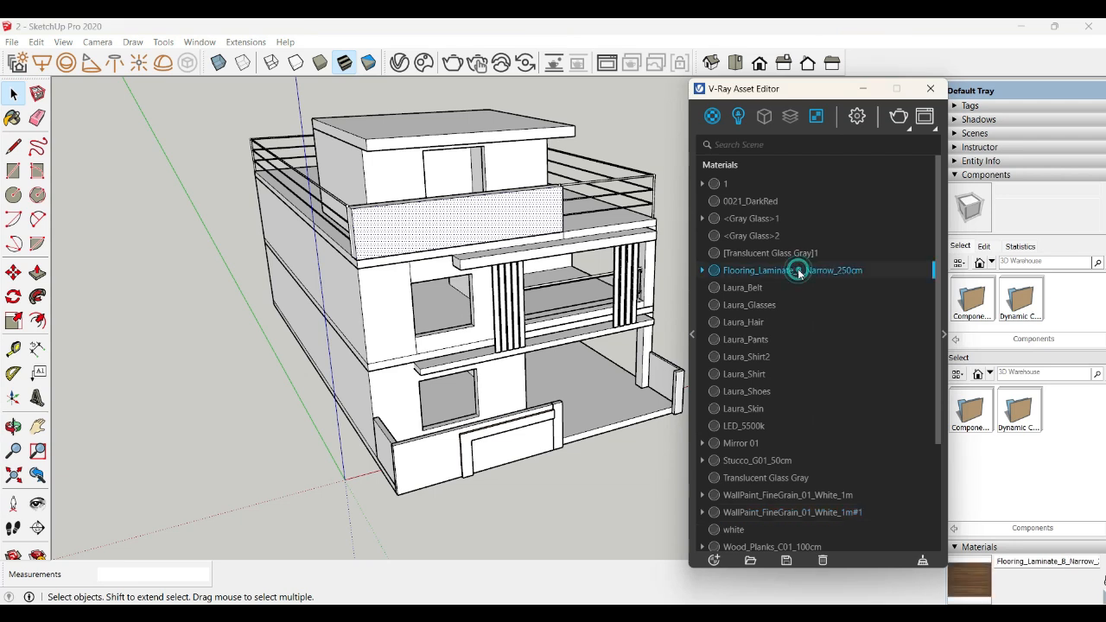
pyautogui.rightClick(798, 270)
pyautogui.click(837, 299)
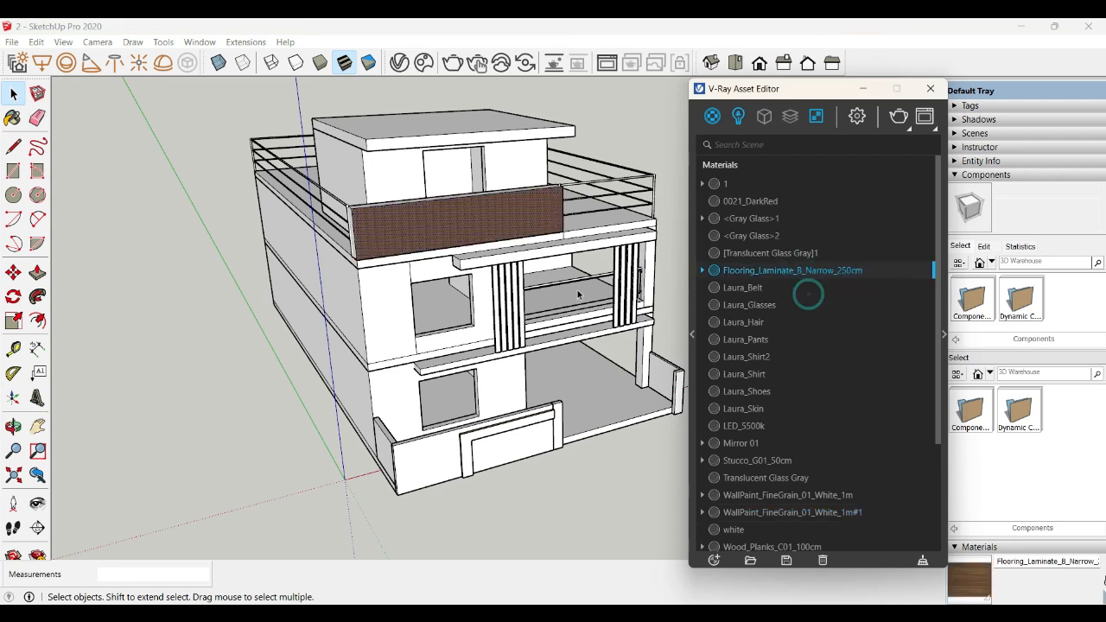
# - Enter the upper-storey wall group and apply Flooring_Laminate_B_Narrow_250cm to the front wall strip between the corner and the window
pyautogui.doubleClick(381, 326)
pyautogui.click(392, 300)
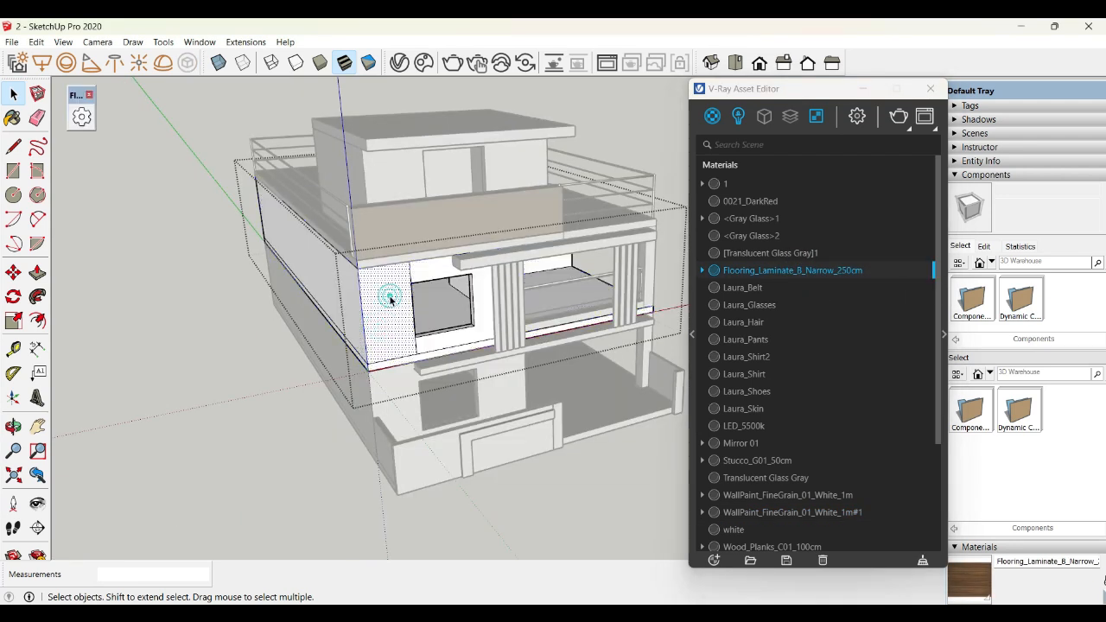
pyautogui.rightClick(788, 273)
pyautogui.click(807, 300)
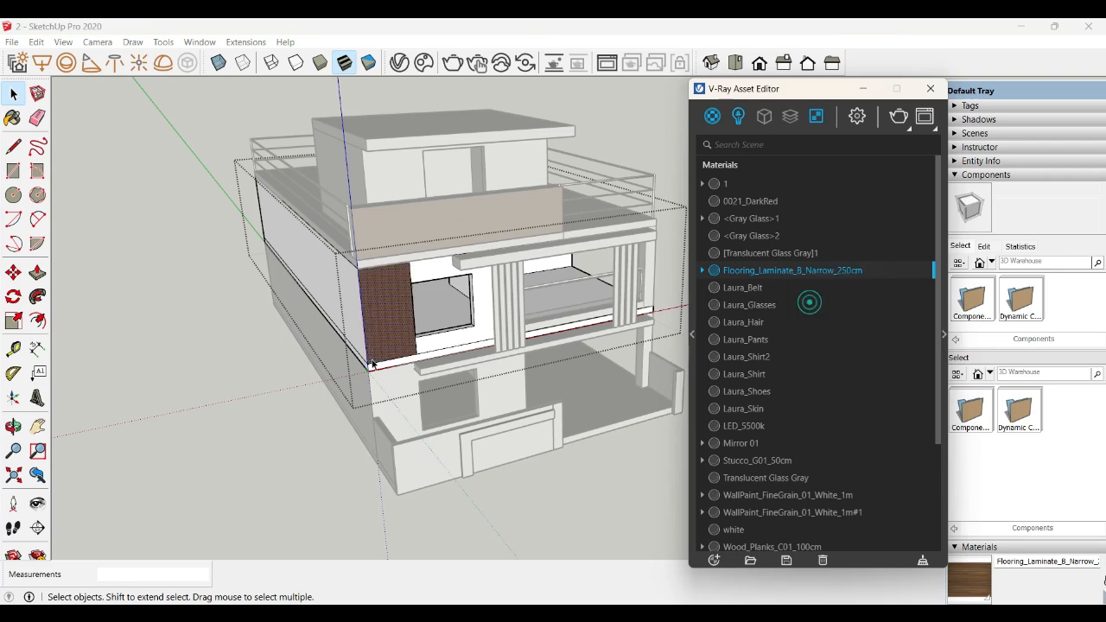
# - Enter the first-floor roof slab group and apply Flooring_Laminate_B_Narrow_250cm to its front edge face beneath the terrace parapet
pyautogui.moveTo(518, 372); pyautogui.dragTo(247, 383, button='middle')
pyautogui.scroll(3, 405, 248)
pyautogui.scroll(2, 405, 249)
pyautogui.tripleClick(403, 259)
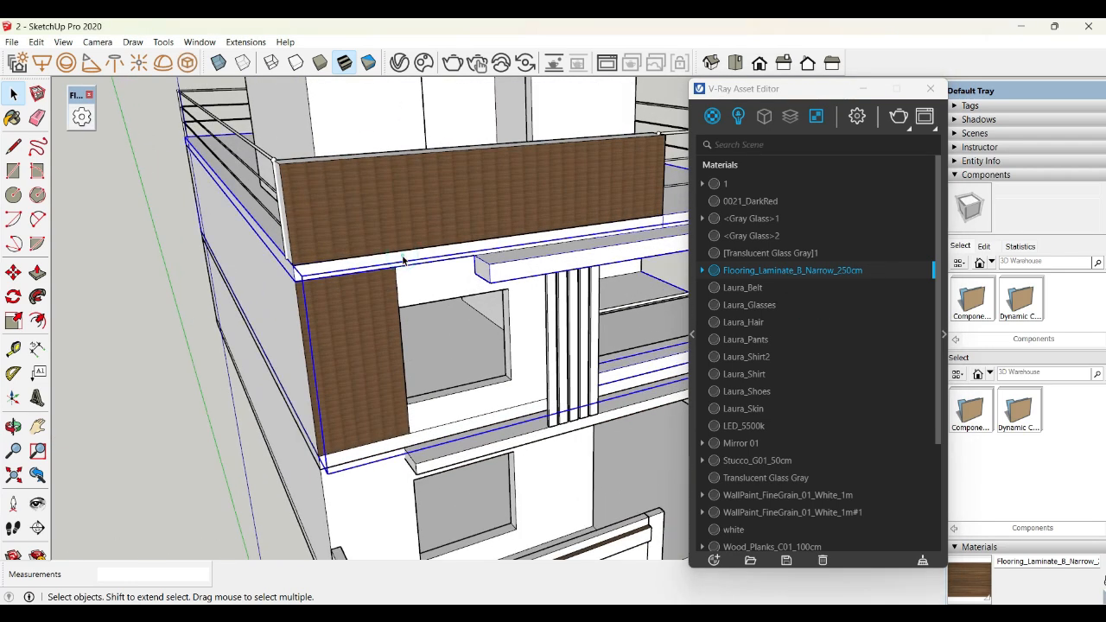
pyautogui.click(377, 261)
pyautogui.scroll(2, 355, 237)
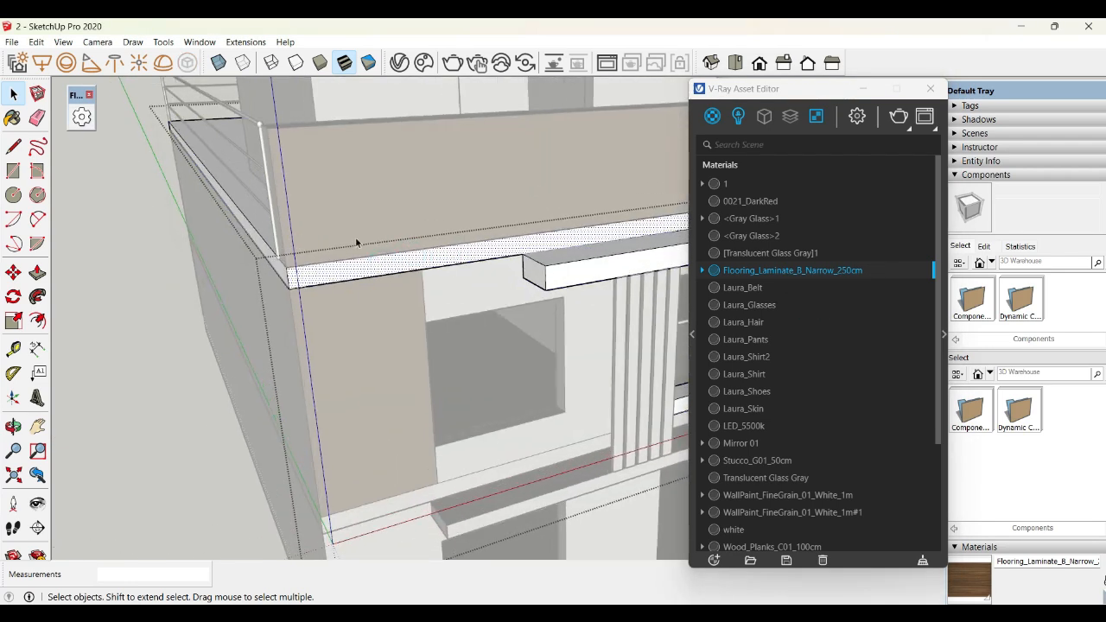
pyautogui.rightClick(816, 274)
pyautogui.click(844, 303)
pyautogui.scroll(-4, 344, 315)
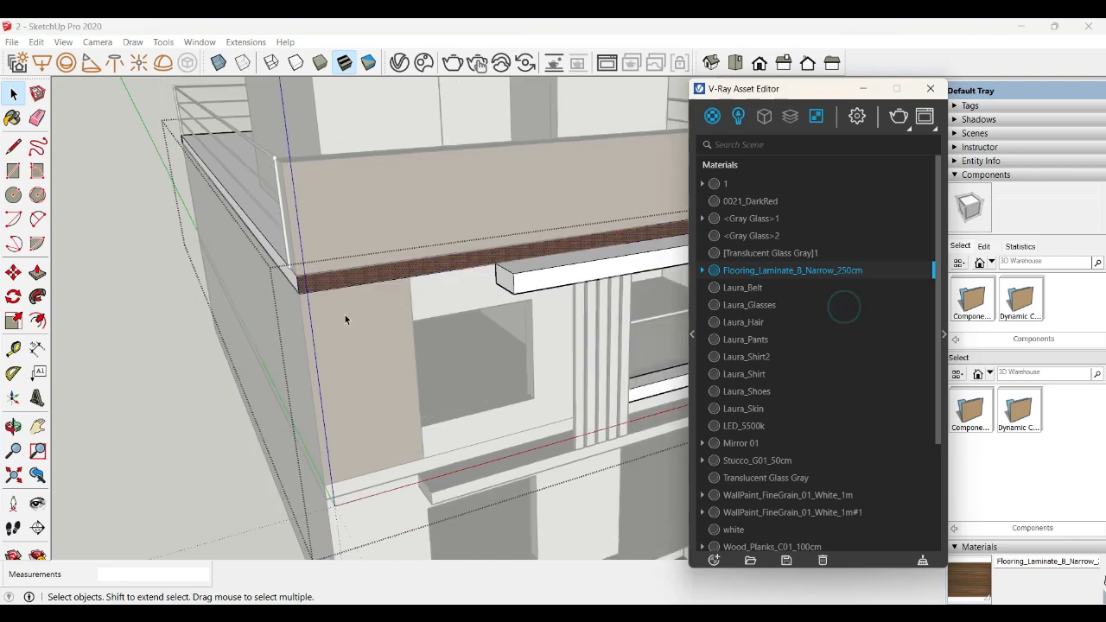
pyautogui.click(186, 386)
# - Check the reference house photo, and apply Flooring_Laminate_B_Narrow_250cm to the recessed panel of the front boundary wall
pyautogui.scroll(-3, 375, 283)
pyautogui.scroll(3, 390, 435)
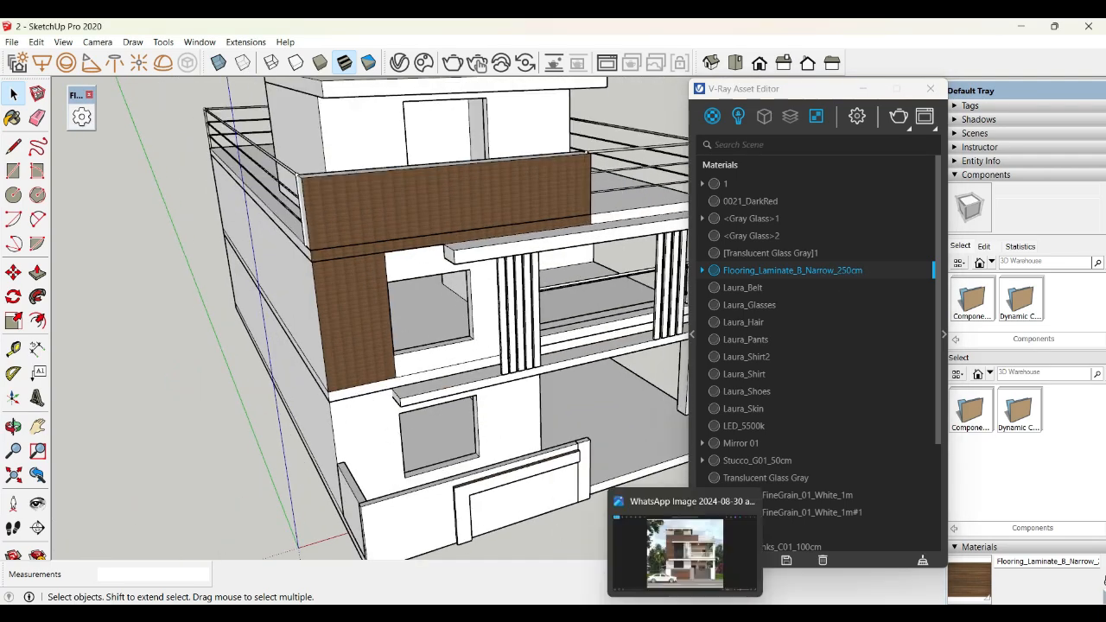
pyautogui.click(722, 613)
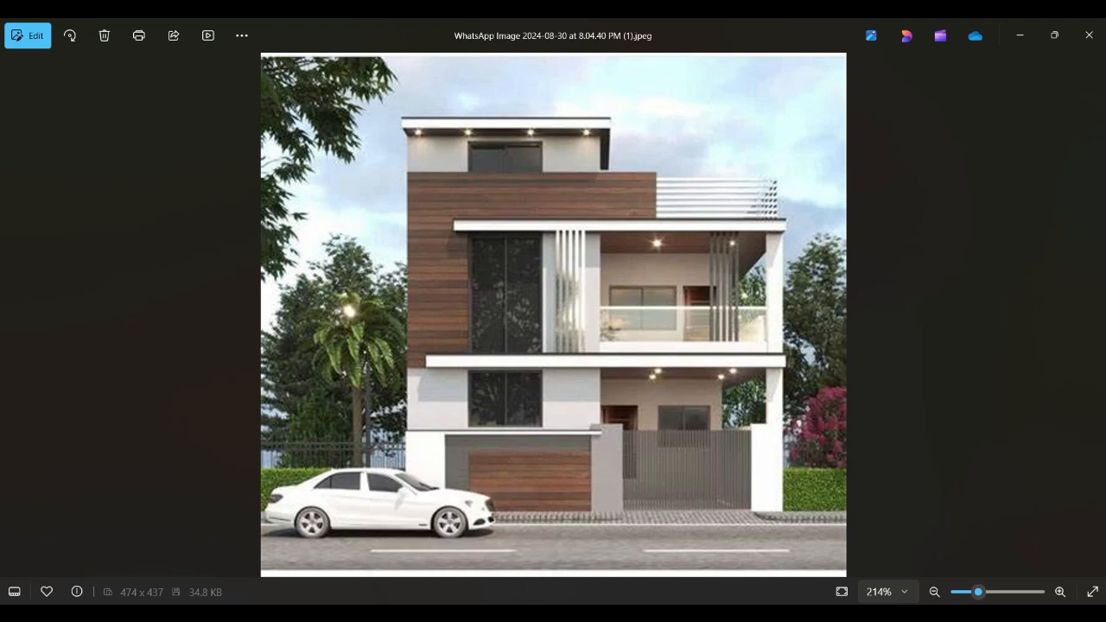
pyautogui.click(578, 529)
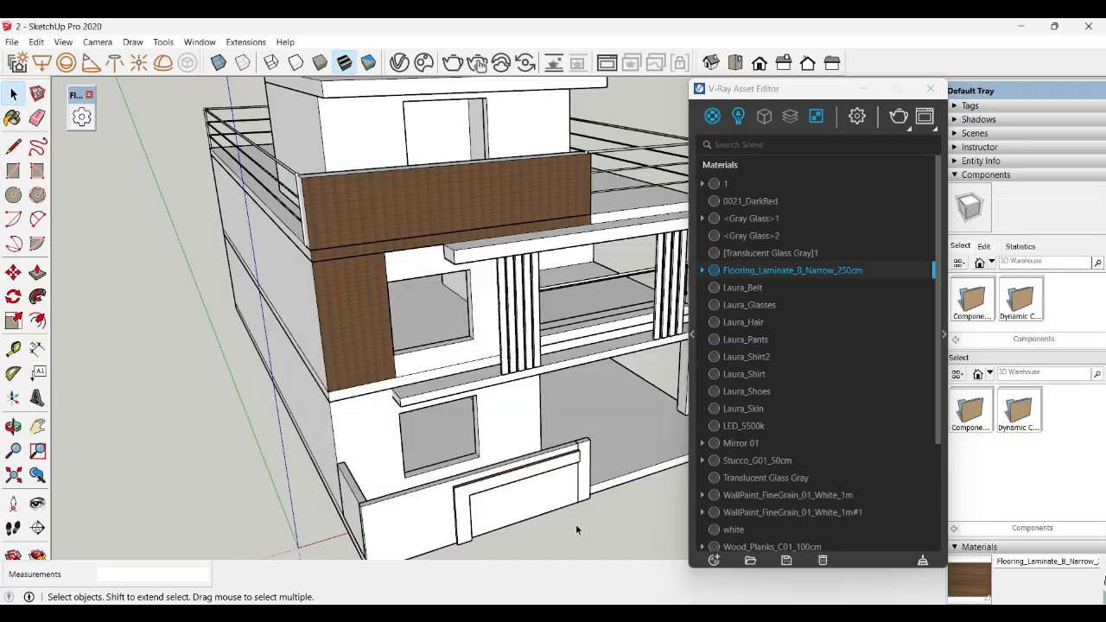
pyautogui.click(502, 501)
pyautogui.doubleClick(503, 501)
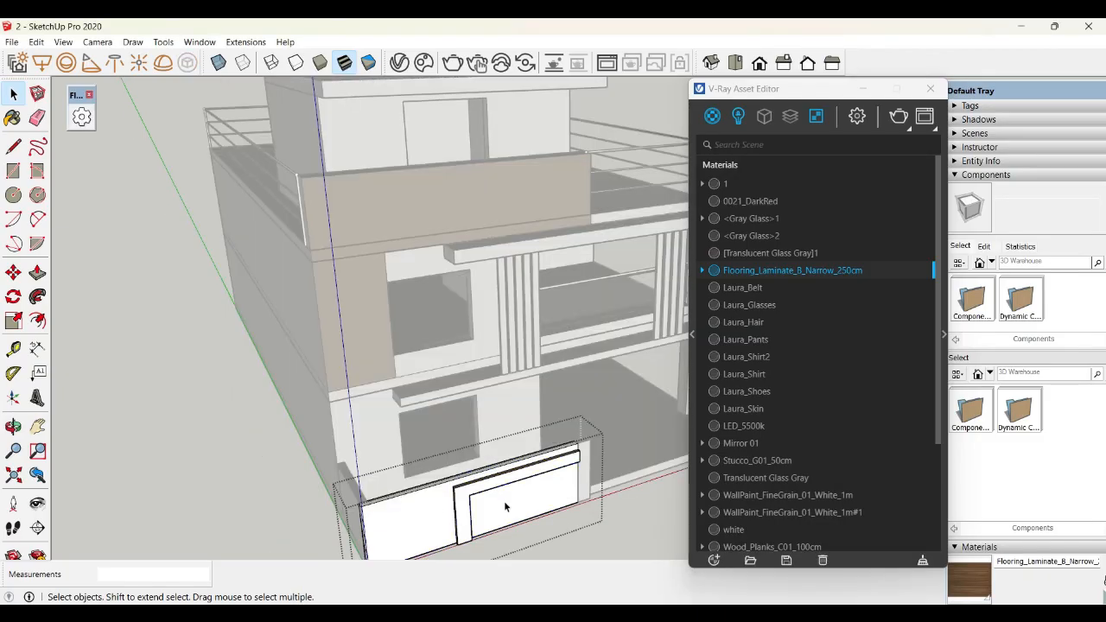
pyautogui.click(522, 505)
pyautogui.moveTo(522, 505); pyautogui.dragTo(499, 453, button='middle')
pyautogui.scroll(1, 498, 449)
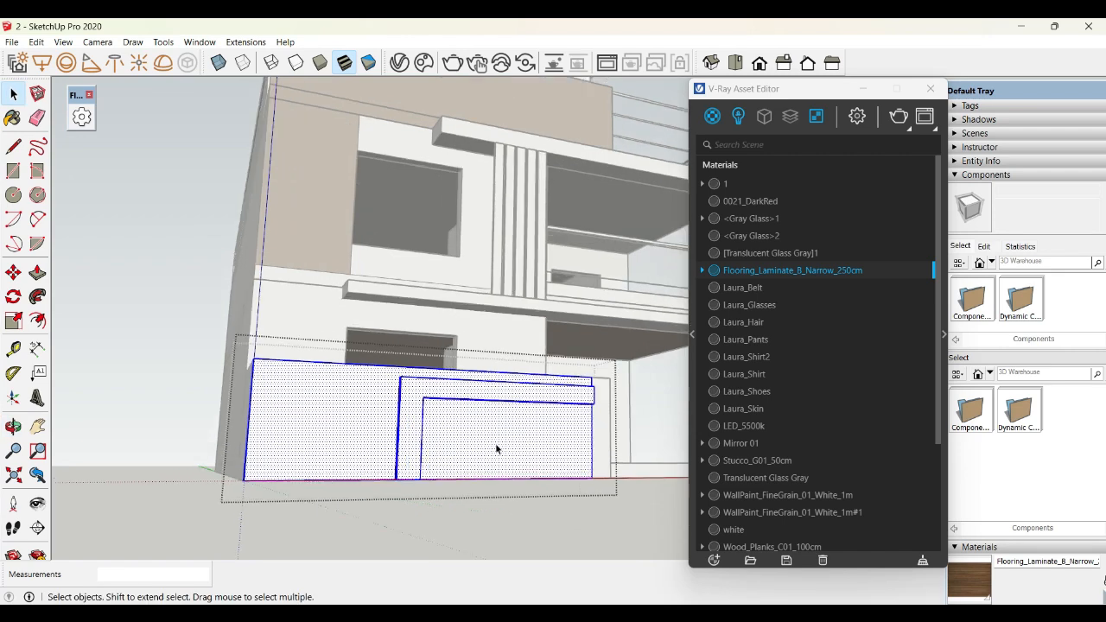
pyautogui.doubleClick(496, 447)
pyautogui.rightClick(777, 270)
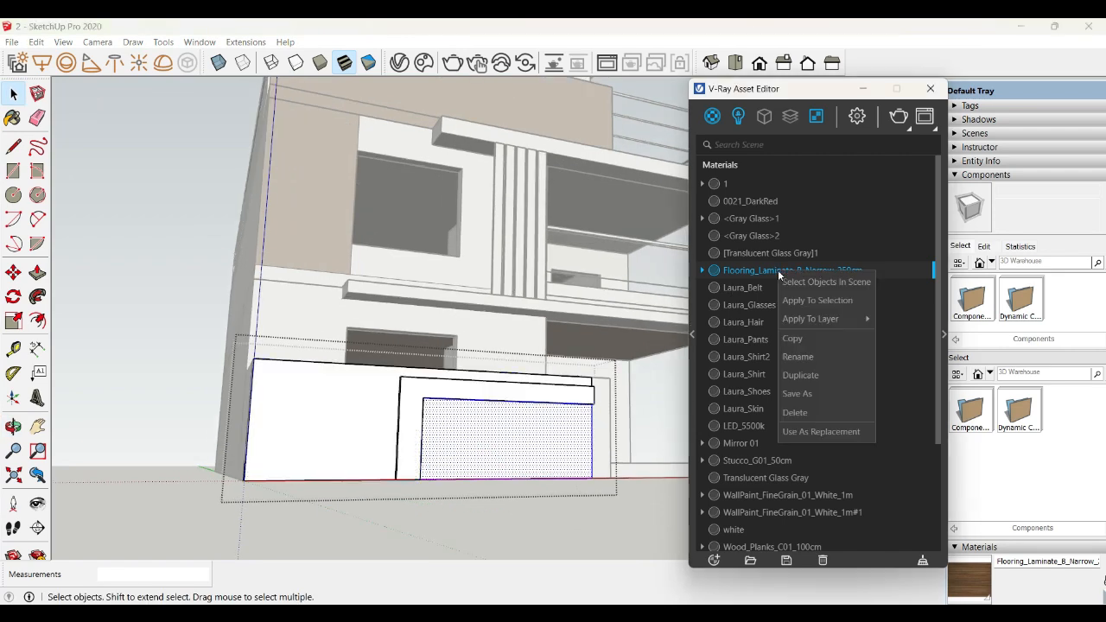
pyautogui.click(799, 299)
pyautogui.moveTo(655, 369); pyautogui.dragTo(453, 417, button='middle')
pyautogui.scroll(-5, 453, 422)
pyautogui.click(185, 299)
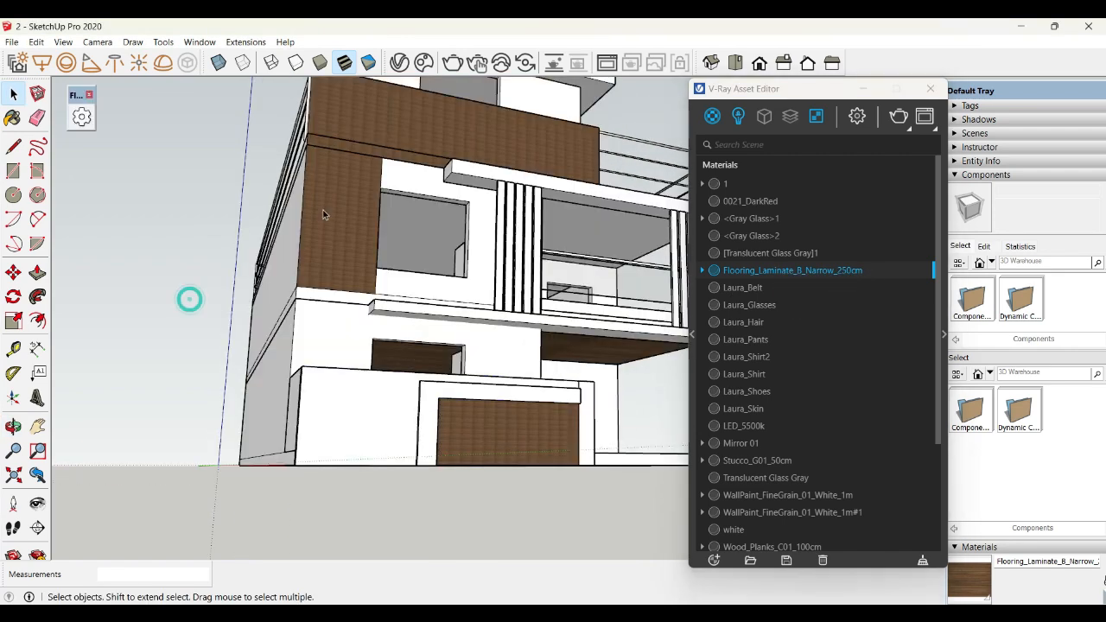
# - Close the Asset Editor and examine the wood texture's tiling and scale on the parapet and the front facade
pyautogui.click(930, 89)
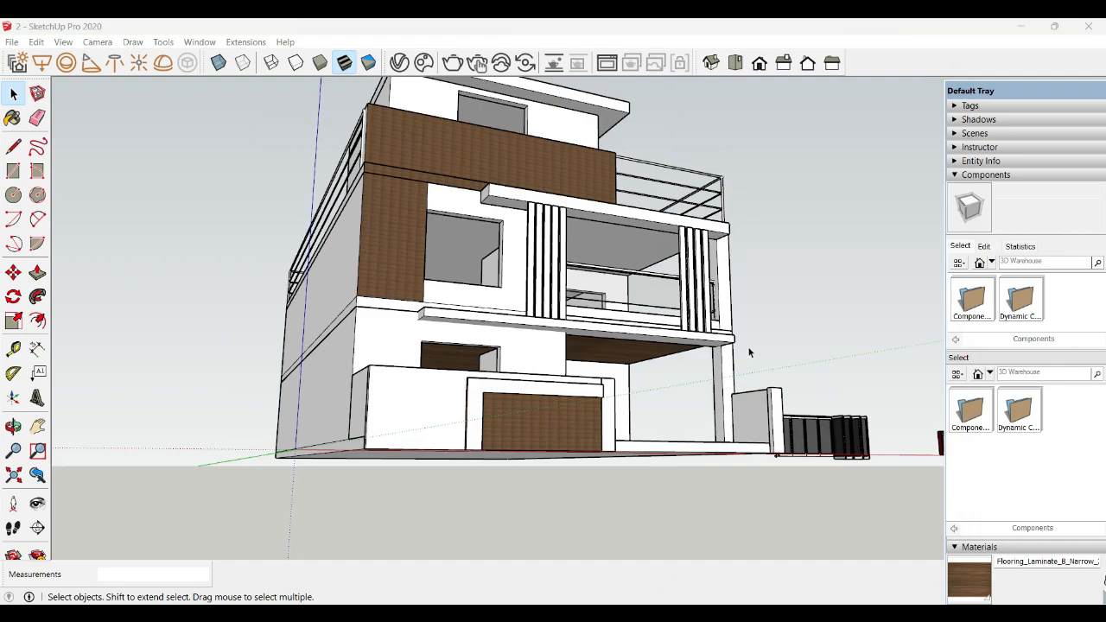
pyautogui.moveTo(749, 353); pyautogui.dragTo(510, 480, button='middle')
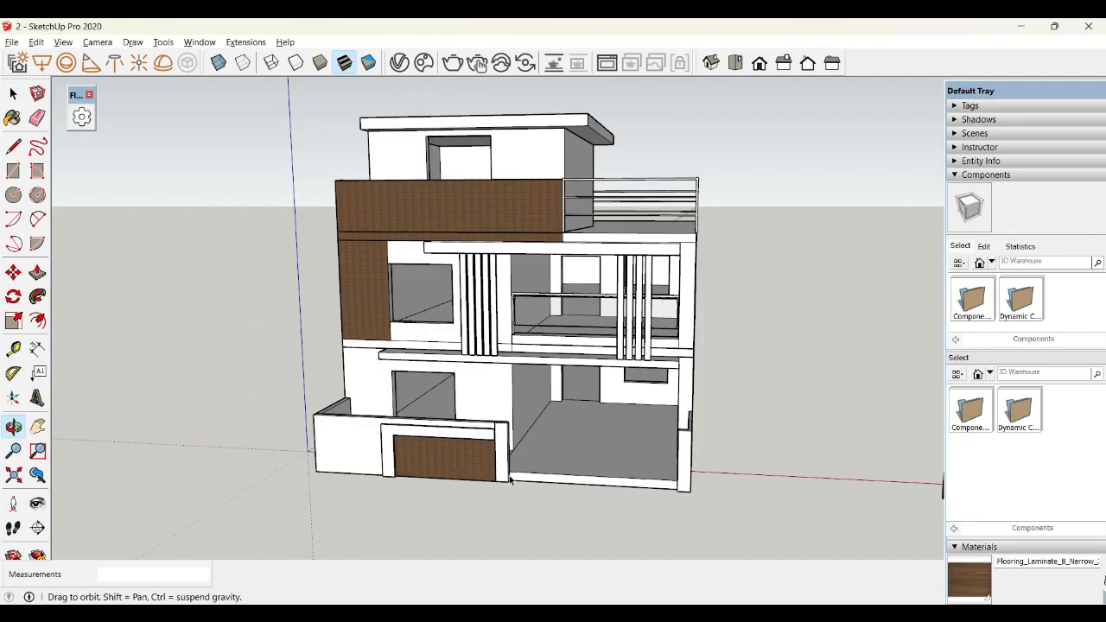
pyautogui.scroll(10, 548, 247)
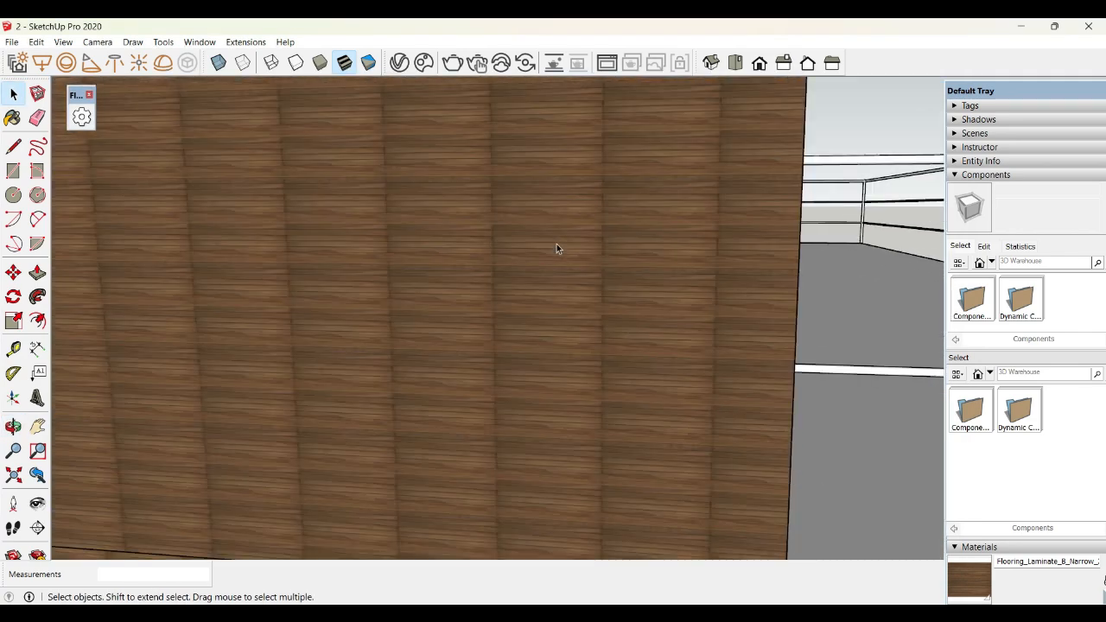
pyautogui.scroll(6, 556, 249)
pyautogui.scroll(-15, 364, 231)
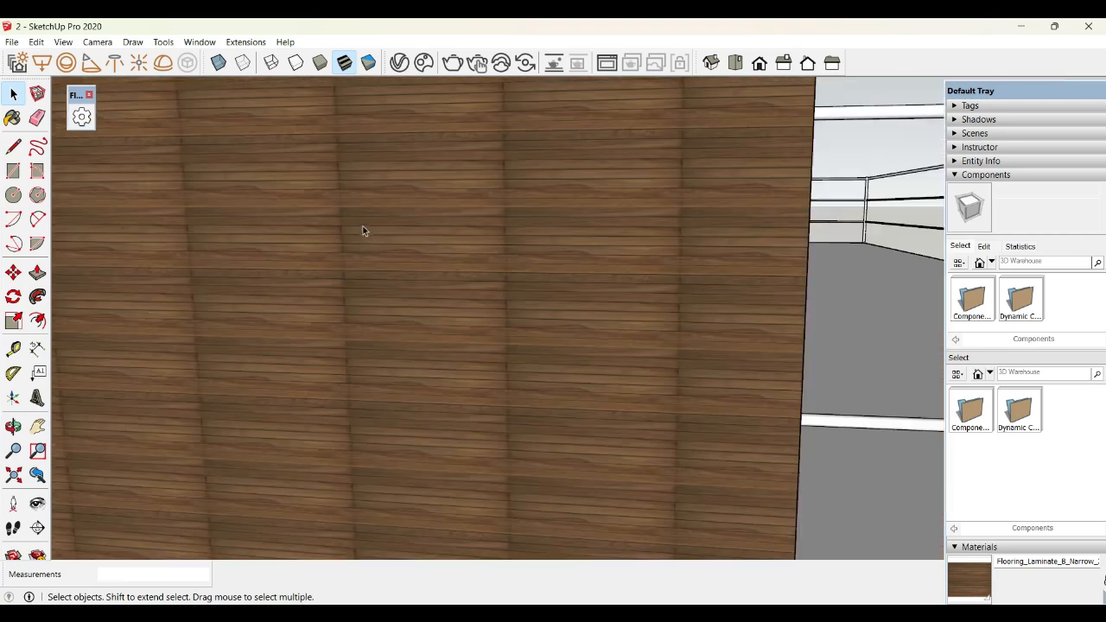
pyautogui.scroll(-10, 519, 308)
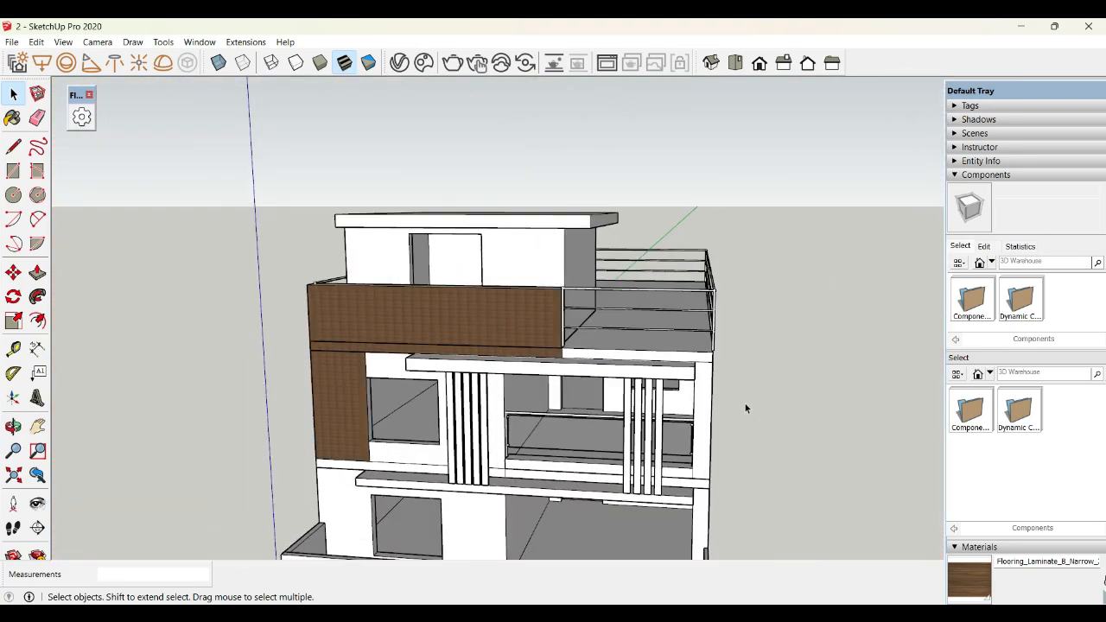
pyautogui.scroll(5, 562, 370)
pyautogui.scroll(-5, 561, 372)
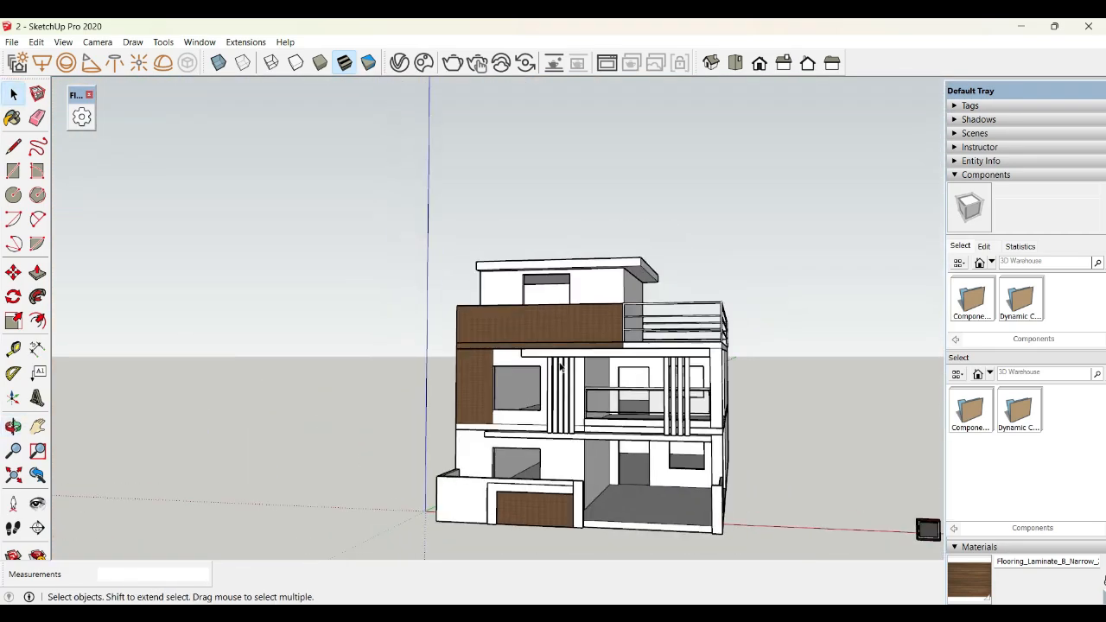
pyautogui.scroll(4, 569, 325)
pyautogui.scroll(2, 569, 326)
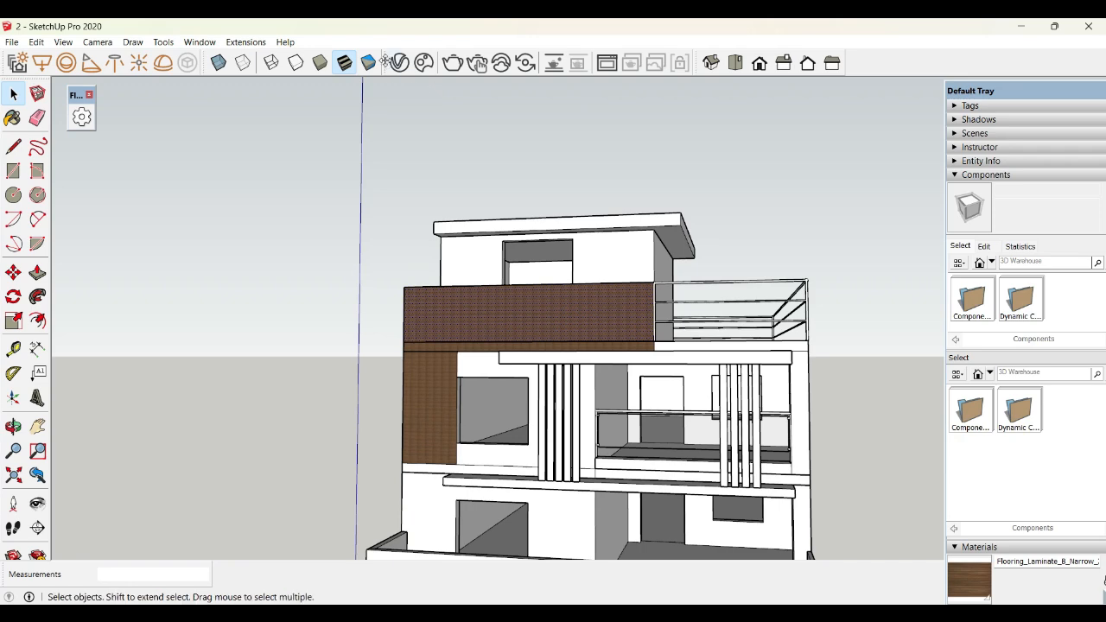
# - Make Flooring_Laminate_B_Narrow_250cm the current material via the Asset Editor, open its SketchUp texture settings for editing, and close the Asset Editor
pyautogui.click(400, 62)
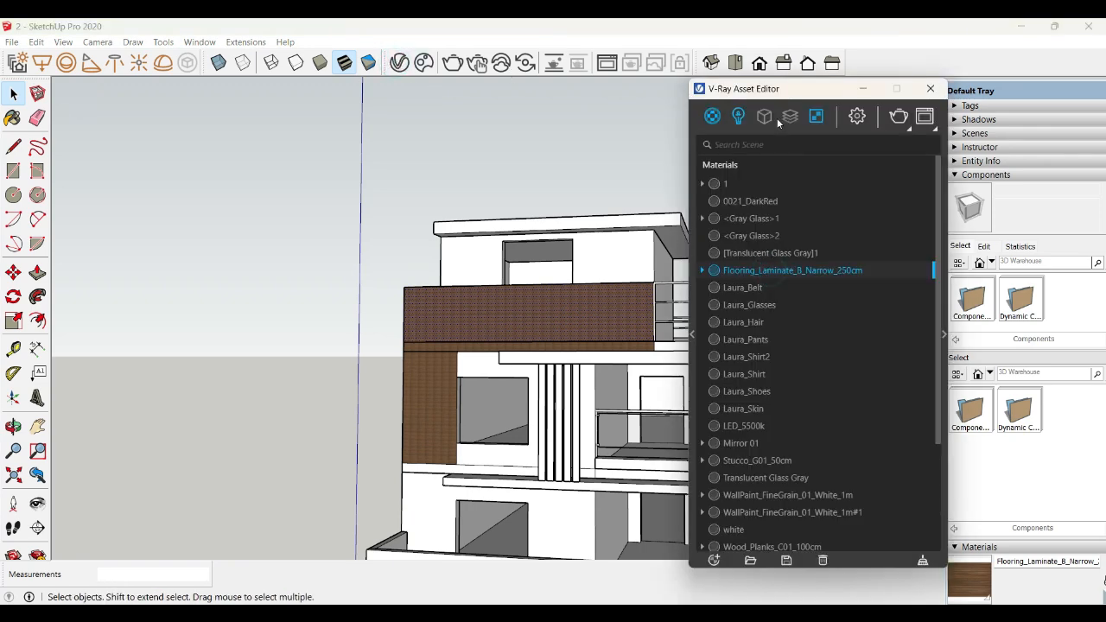
pyautogui.moveTo(763, 92); pyautogui.dragTo(492, 95)
pyautogui.click(985, 175)
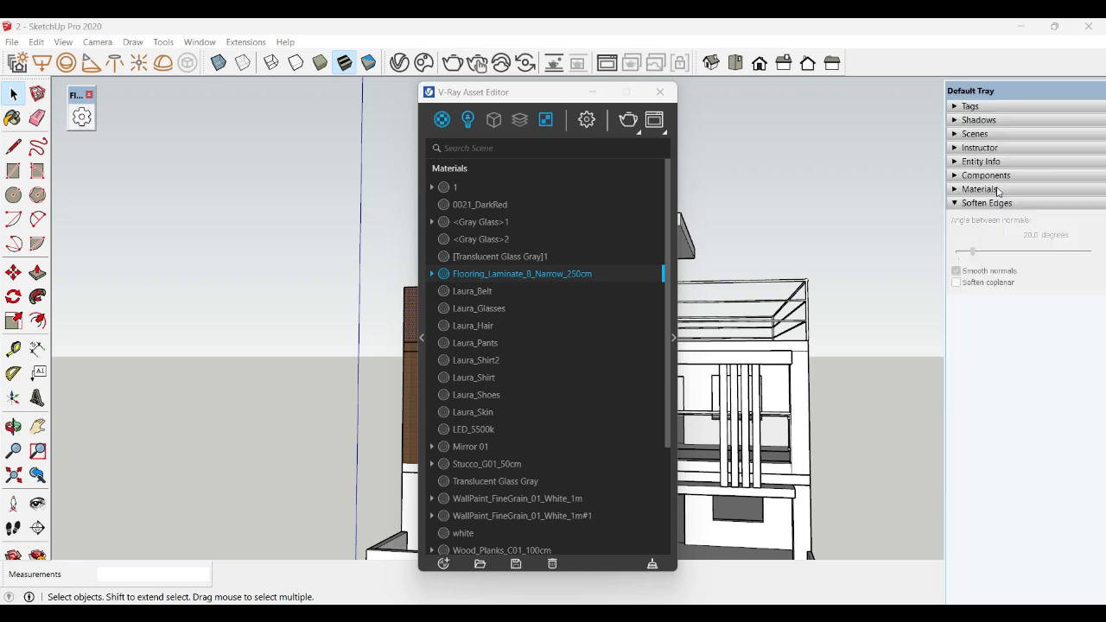
pyautogui.click(506, 358)
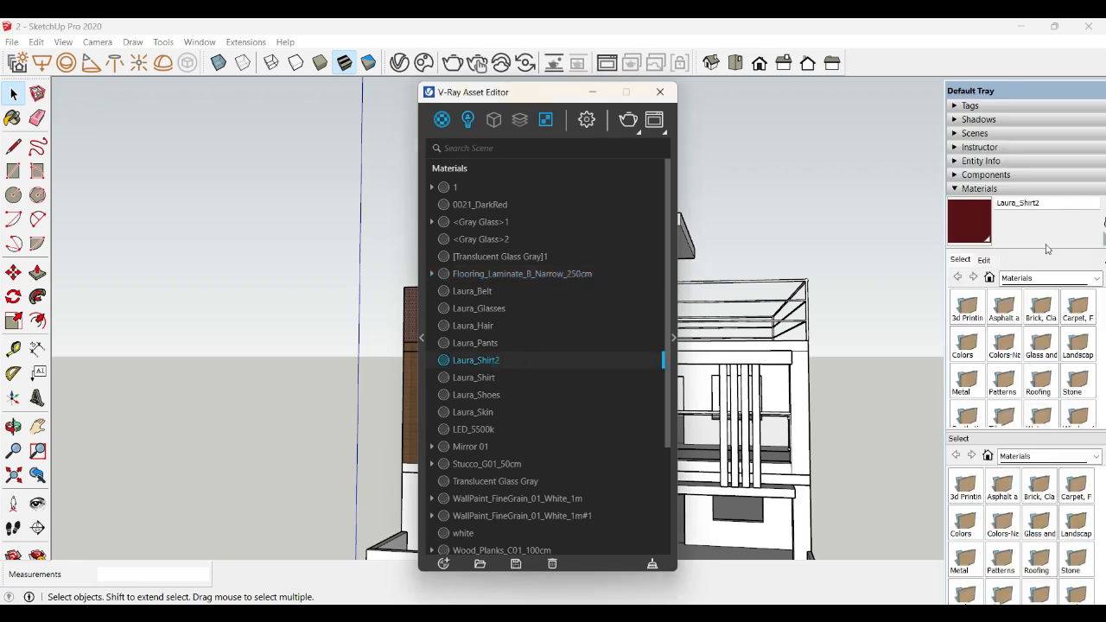
pyautogui.click(544, 444)
pyautogui.click(507, 496)
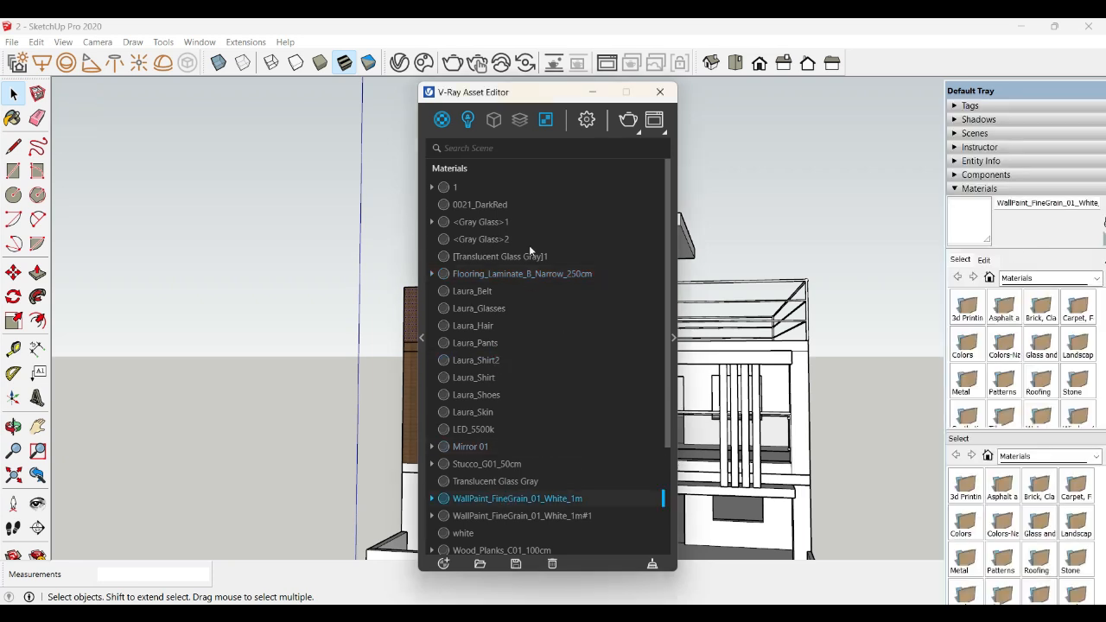
pyautogui.click(534, 273)
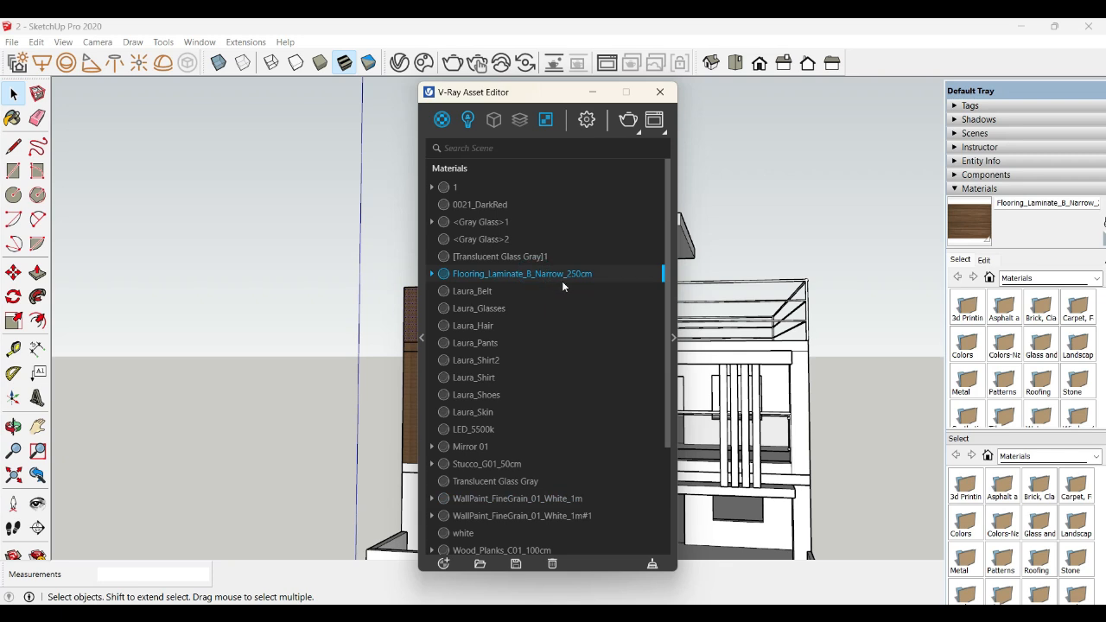
pyautogui.click(985, 261)
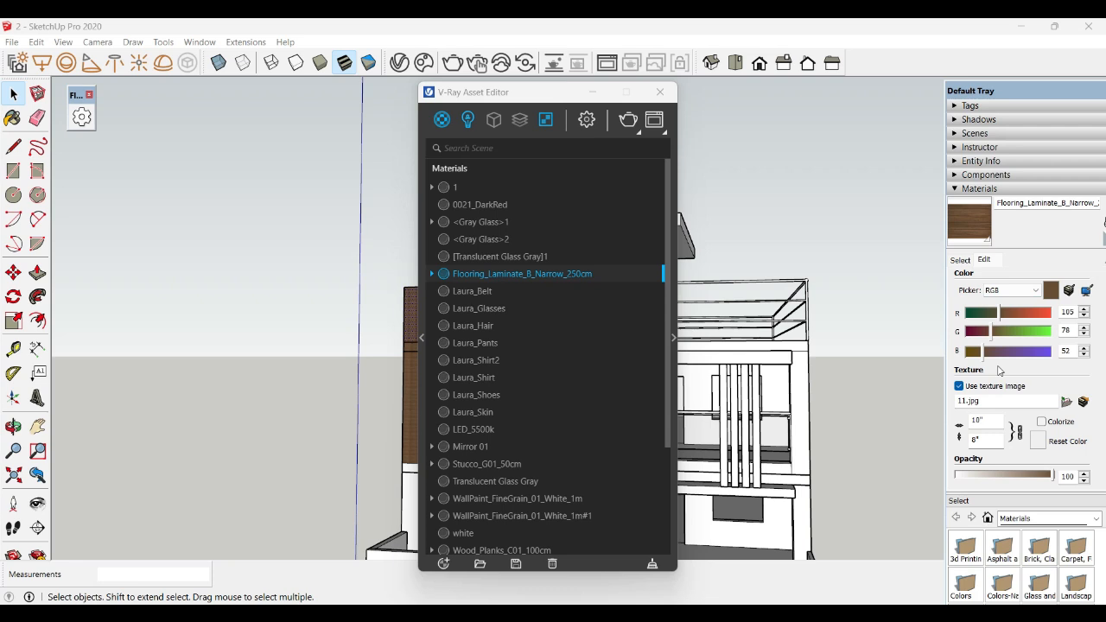
pyautogui.click(1075, 540)
pyautogui.click(660, 92)
# - With the aspect ratio locked, set the wood texture's width to 5' and afterwards override it with a height of 5'
pyautogui.click(977, 420)
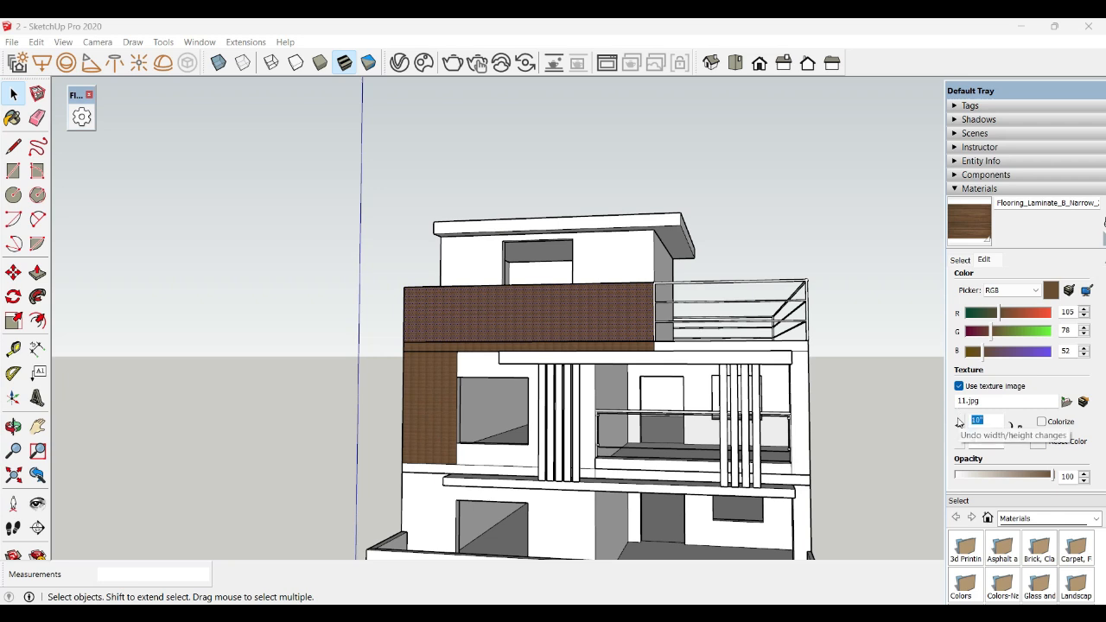
pyautogui.write('5')
pyautogui.press('Tab')
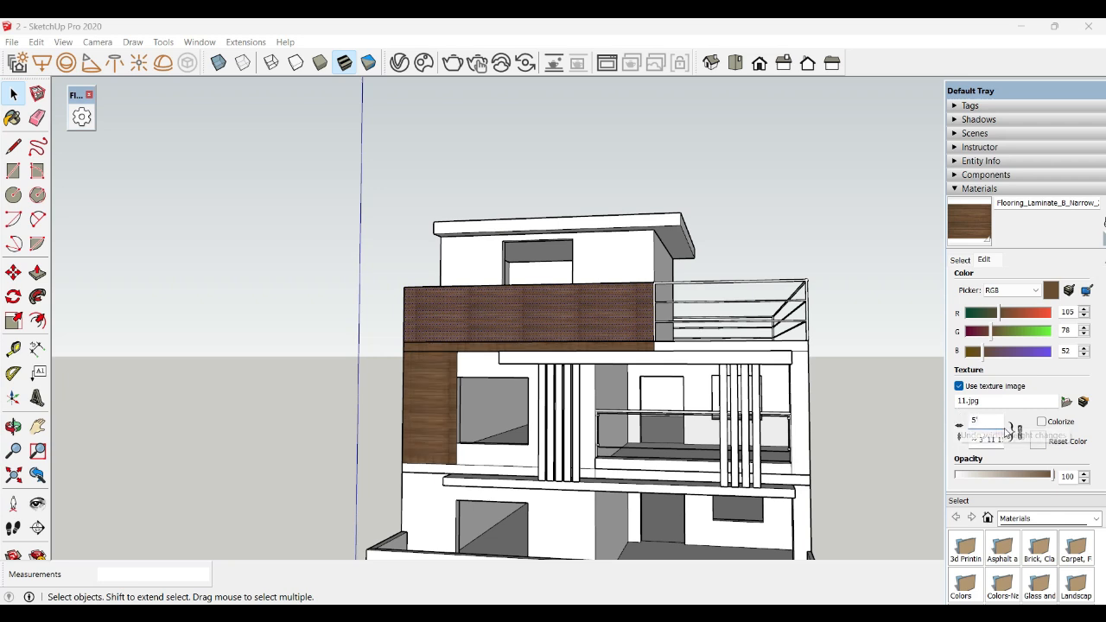
pyautogui.click(960, 437)
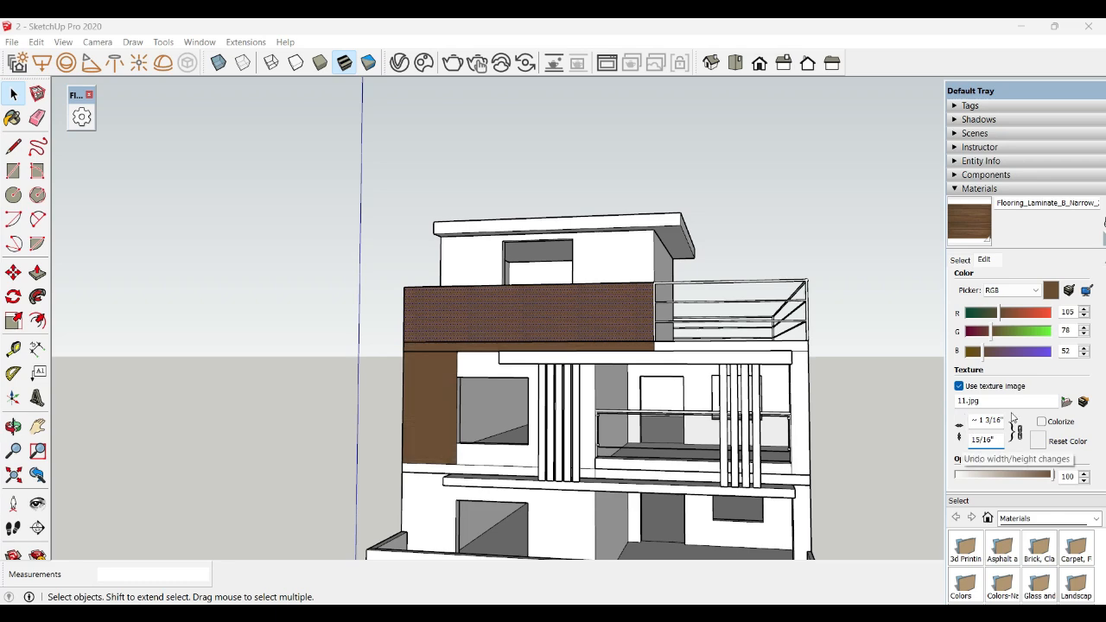
pyautogui.write('5')
pyautogui.press('Return')
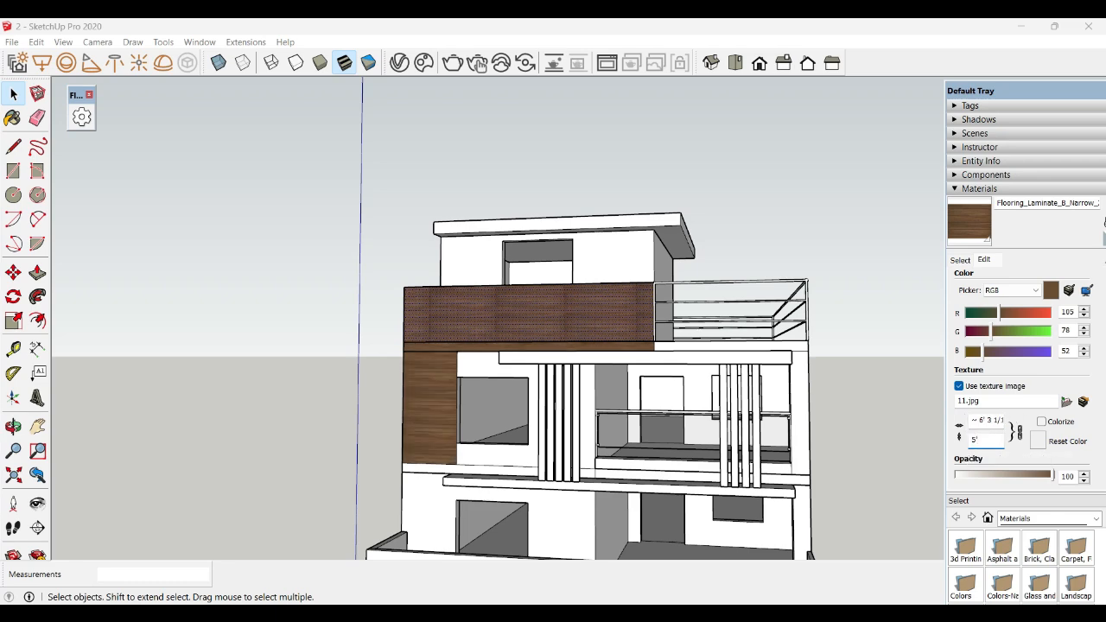
# - Try a texture width of 1/16" for the wood material, and replace it with 6'
pyautogui.scroll(3, 558, 365)
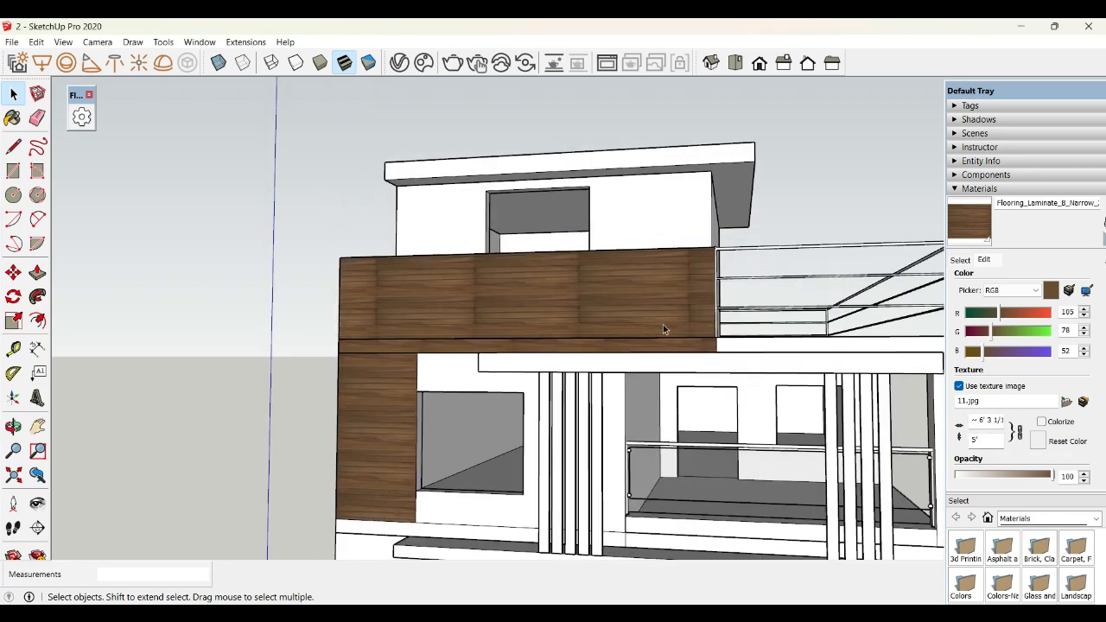
pyautogui.tripleClick(991, 420)
pyautogui.write('1/16')
pyautogui.press('Return')
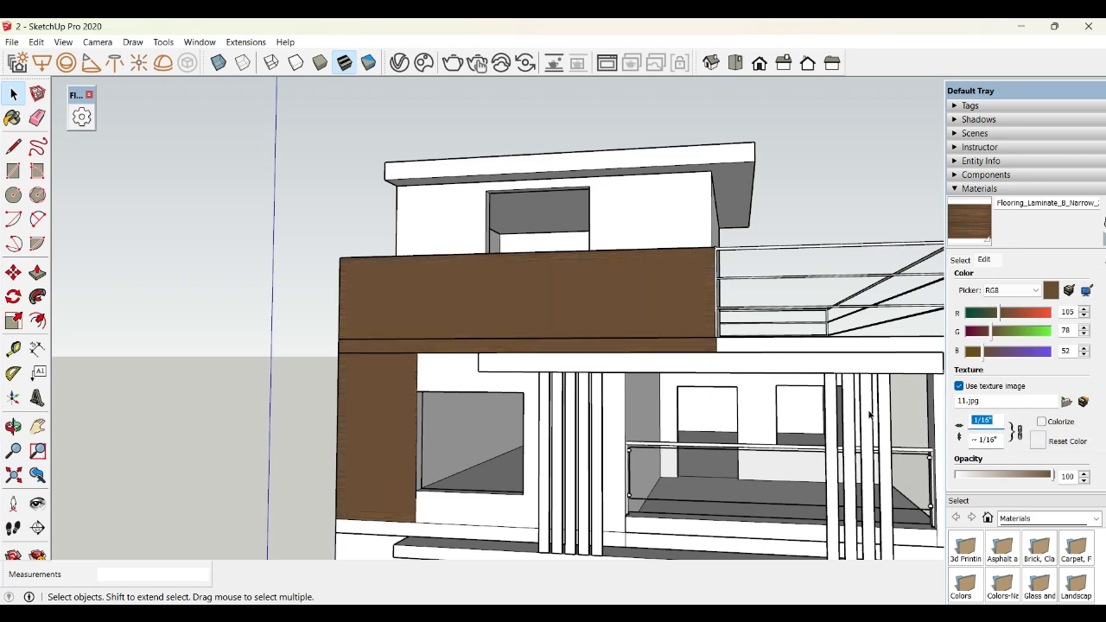
pyautogui.write('6')
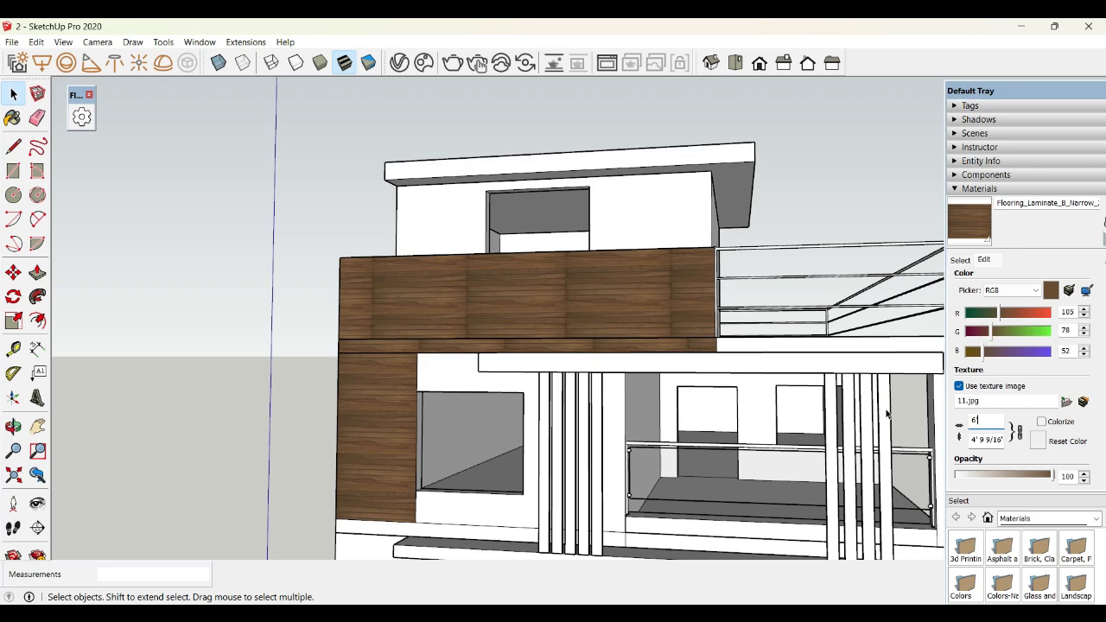
# - Unlock the wood texture's aspect ratio and try heights of 5' and 7'
pyautogui.click(1020, 432)
pyautogui.moveTo(1003, 440); pyautogui.dragTo(923, 439)
pyautogui.press('BackSpace')
pyautogui.write('5')
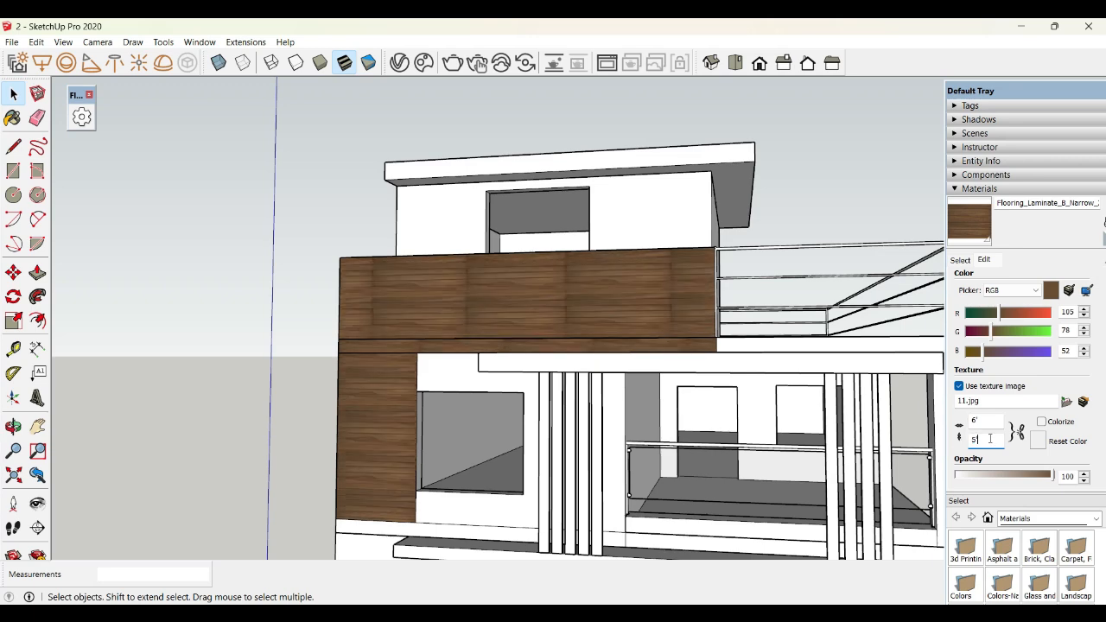
pyautogui.write('7')
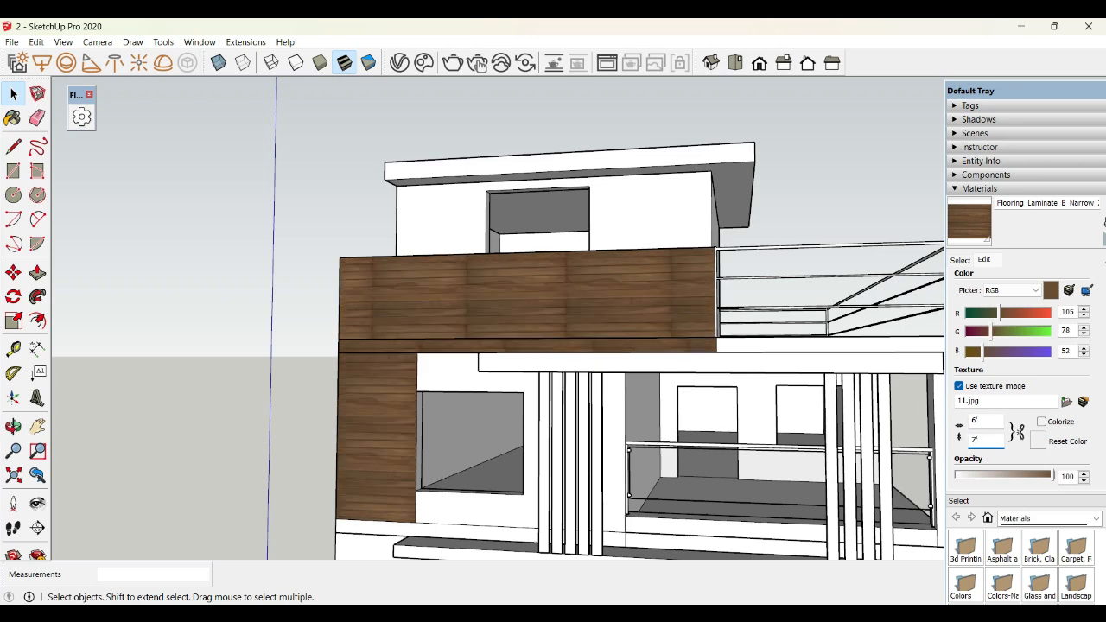
# - Set the wood texture's height to 8' and its width to 10'
pyautogui.click(925, 442)
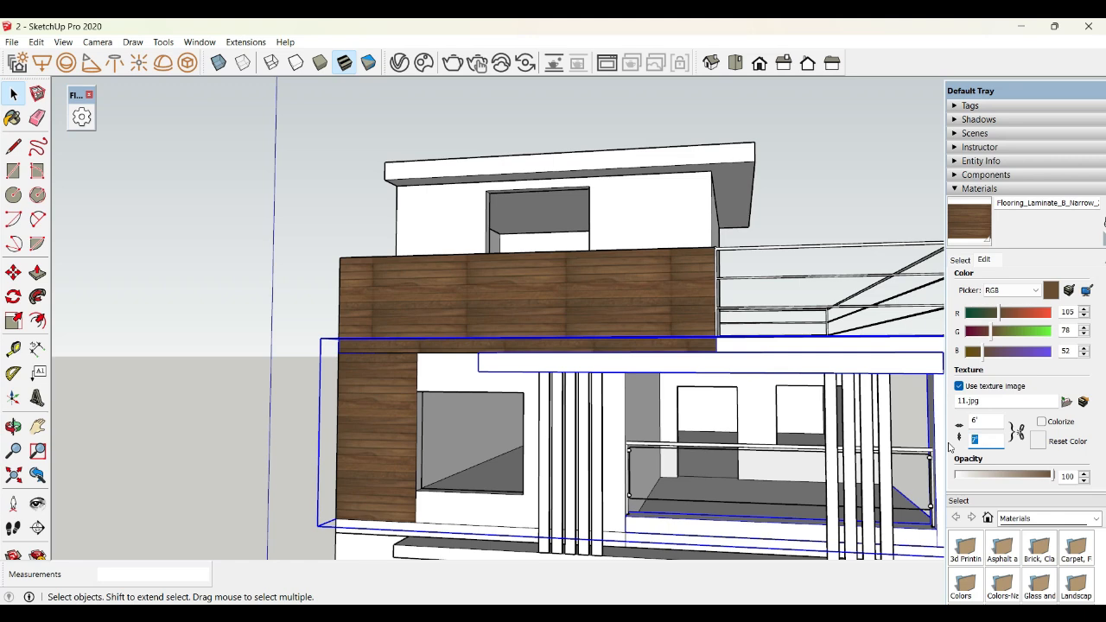
pyautogui.write('8')
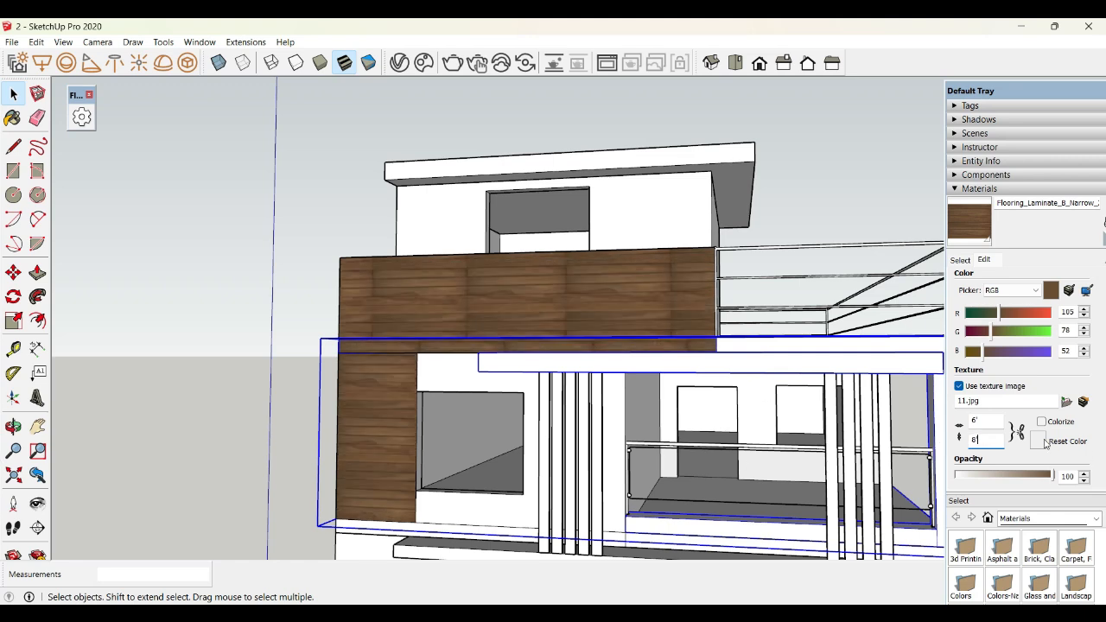
pyautogui.press('Return')
pyautogui.write('10')
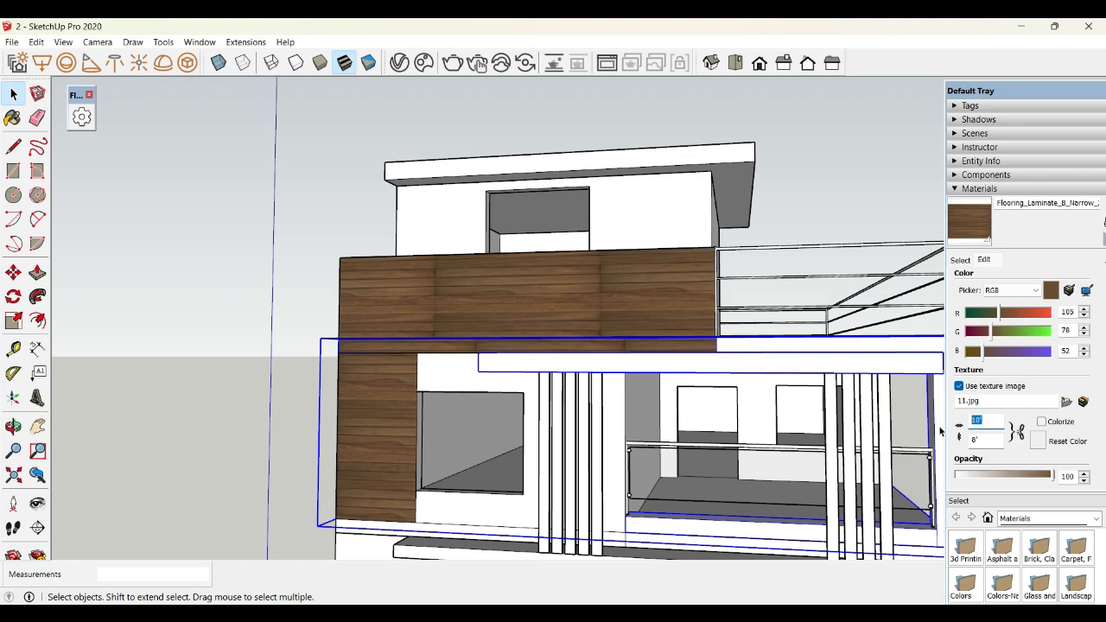
# - Try widths of 12', 15', 17', 20' and 25' for the wood texture
pyautogui.write('12')
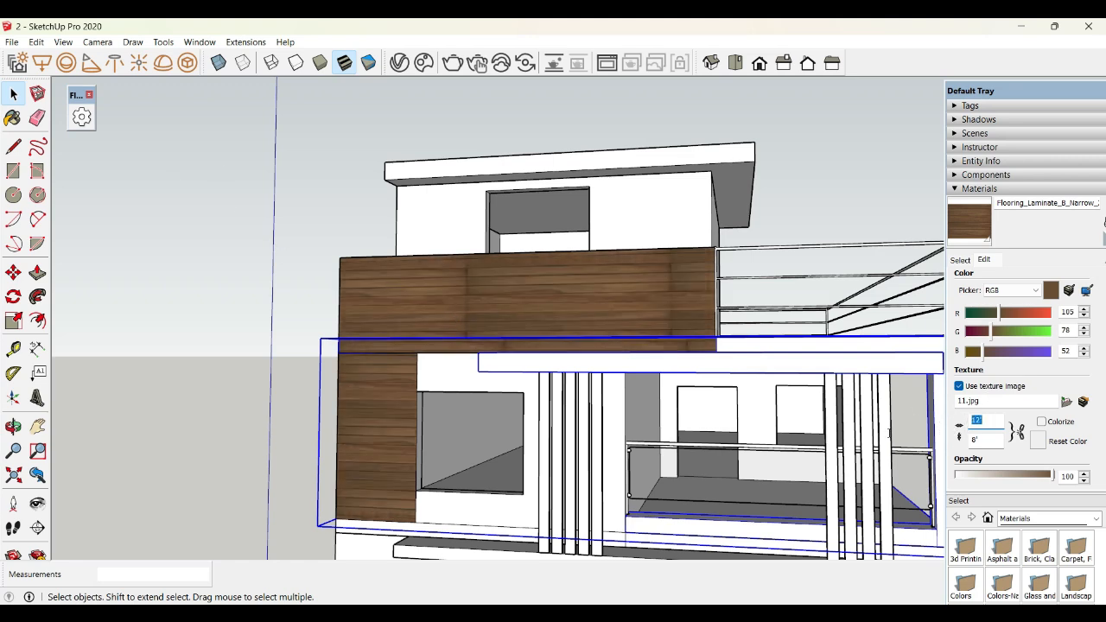
pyautogui.write('15')
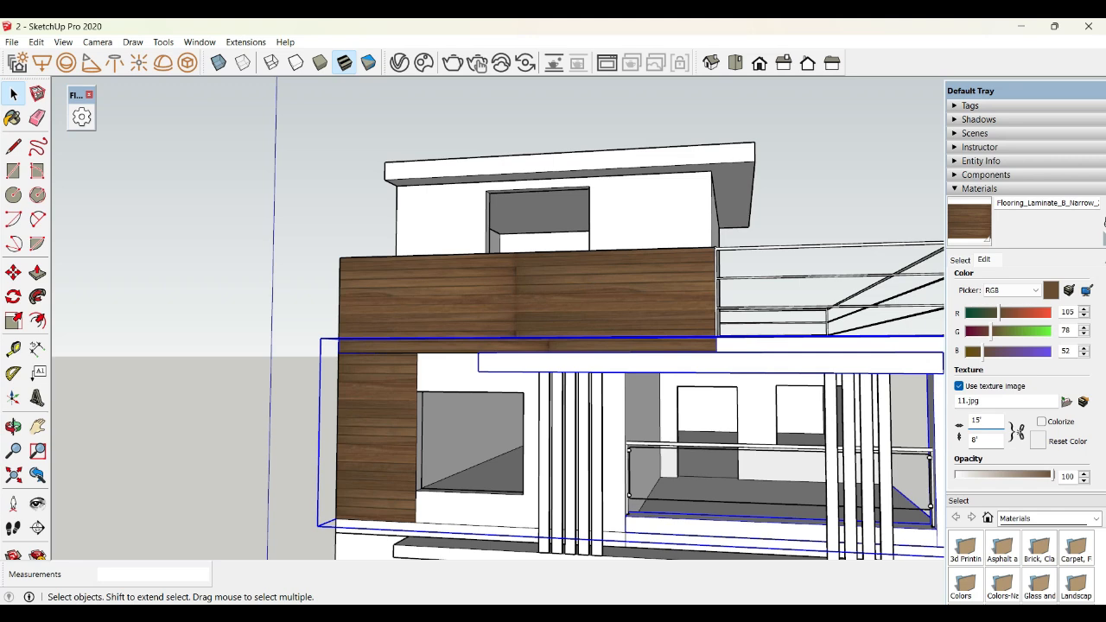
pyautogui.write('17')
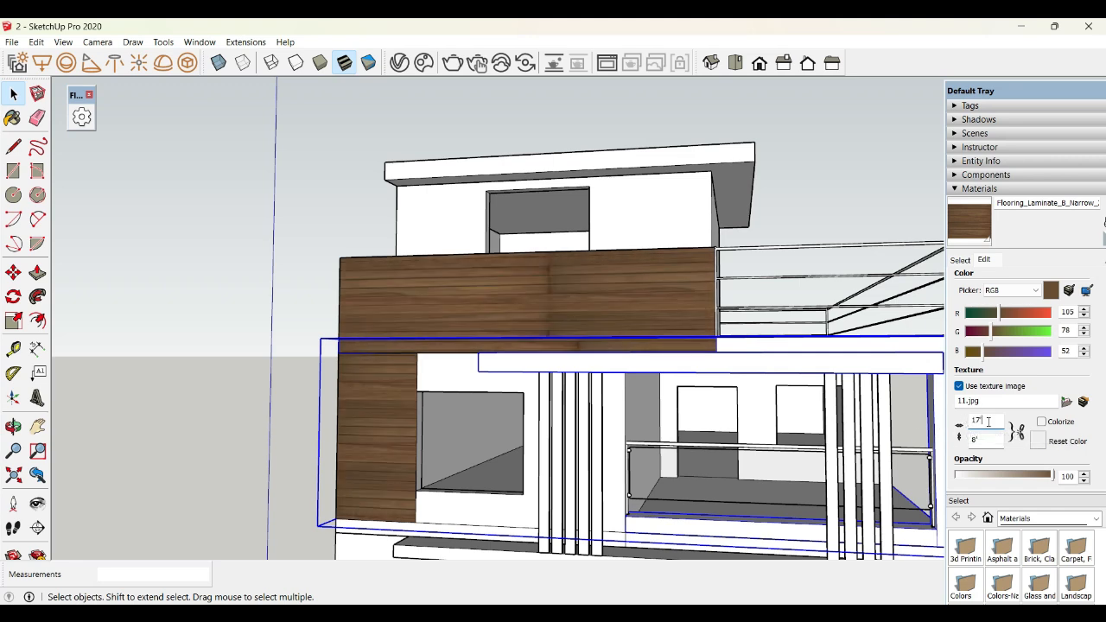
pyautogui.write('20')
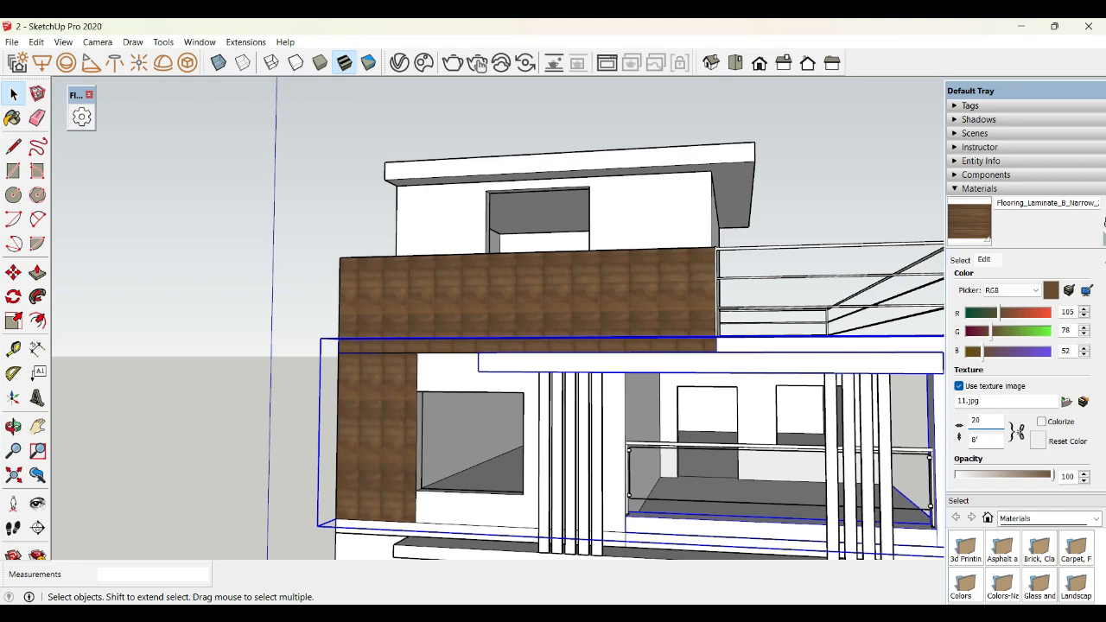
pyautogui.press('Return')
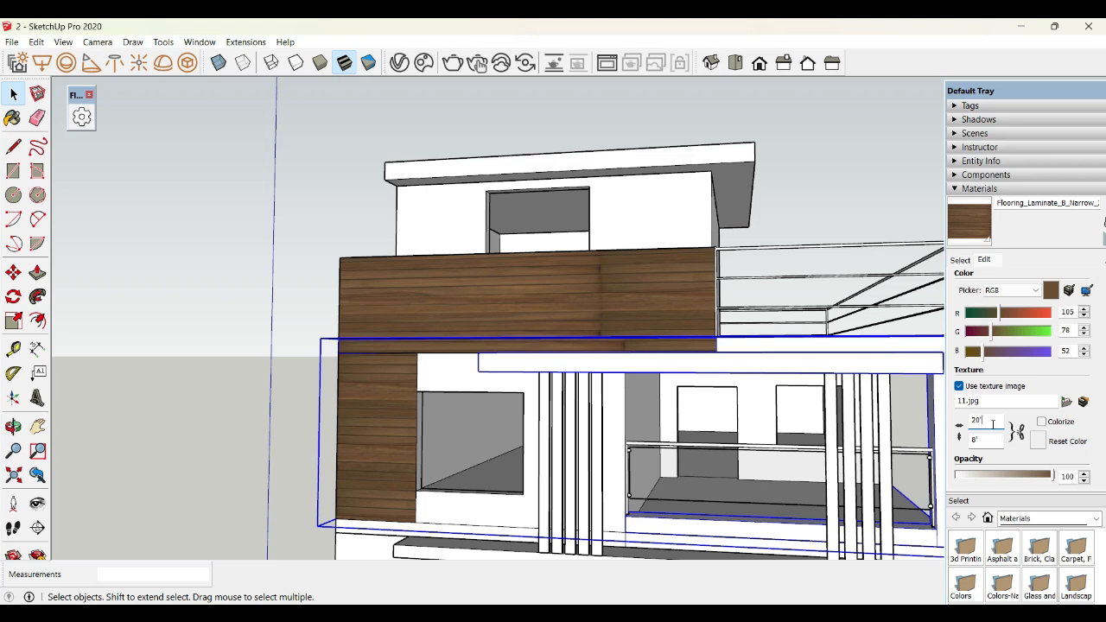
pyautogui.write('25')
pyautogui.press('Return')
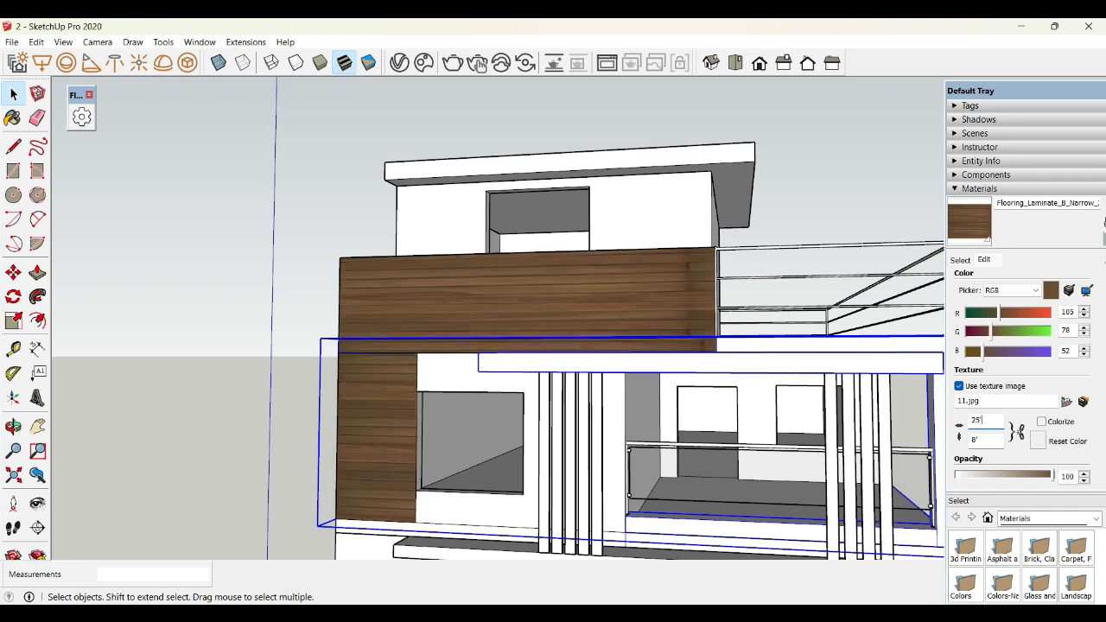
# - Set the wood texture's width to 30' and clear the selection in the model
pyautogui.write('30')
pyautogui.press('Return')
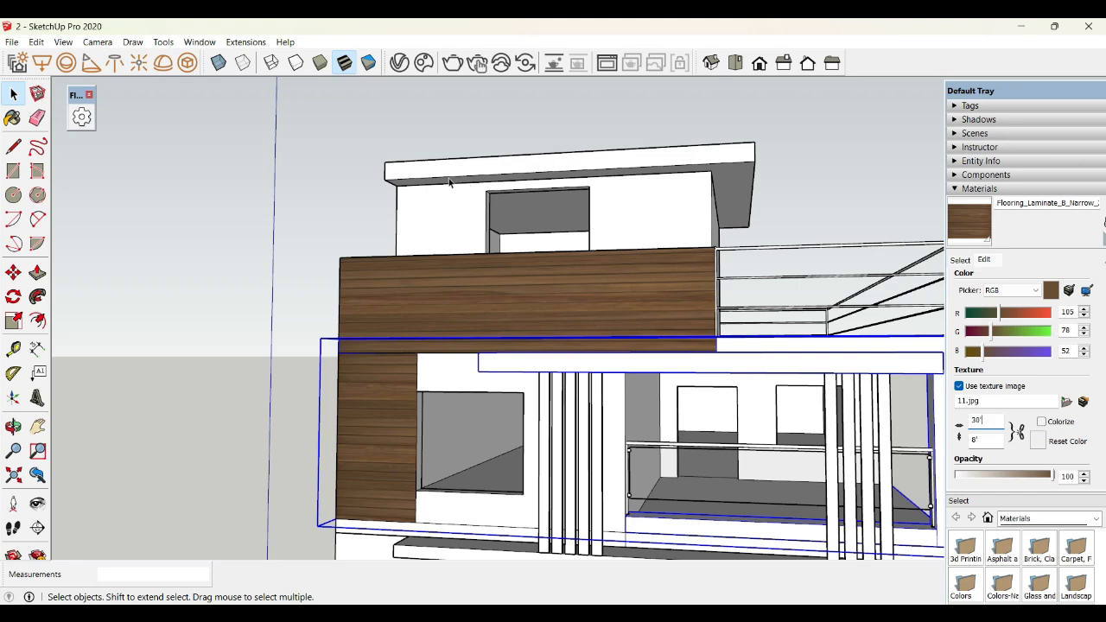
pyautogui.click(291, 217)
pyautogui.scroll(-4, 413, 293)
pyautogui.scroll(-2, 447, 283)
pyautogui.scroll(3, 451, 536)
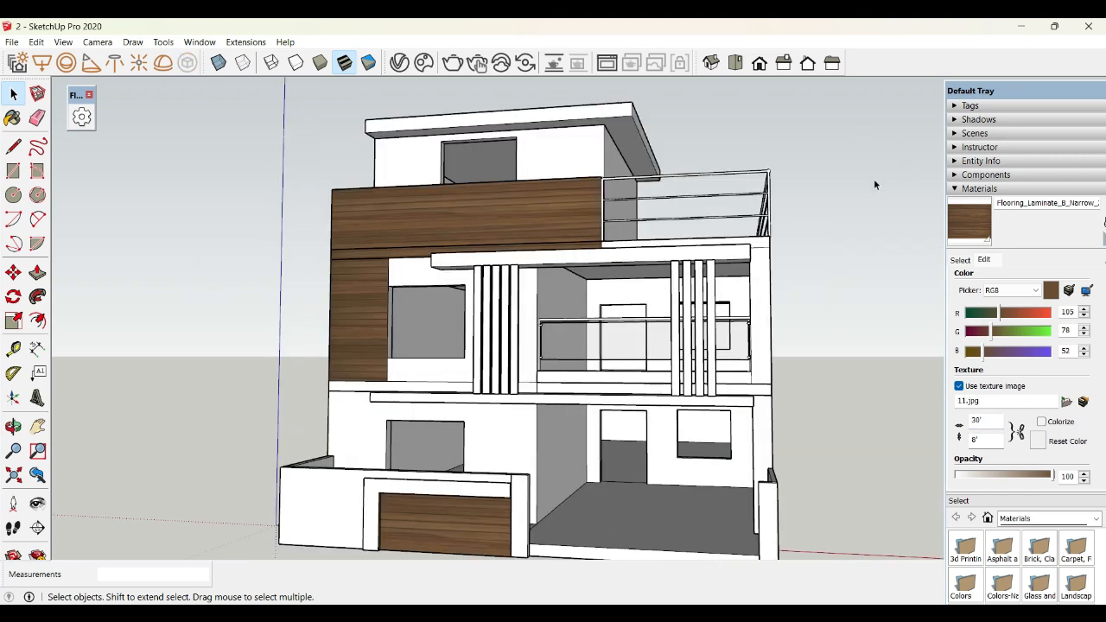
# - Open the balcony's glass railing for editing and select the front face of its top handrail
pyautogui.scroll(-3, 634, 259)
pyautogui.moveTo(562, 438); pyautogui.dragTo(766, 506, button='middle')
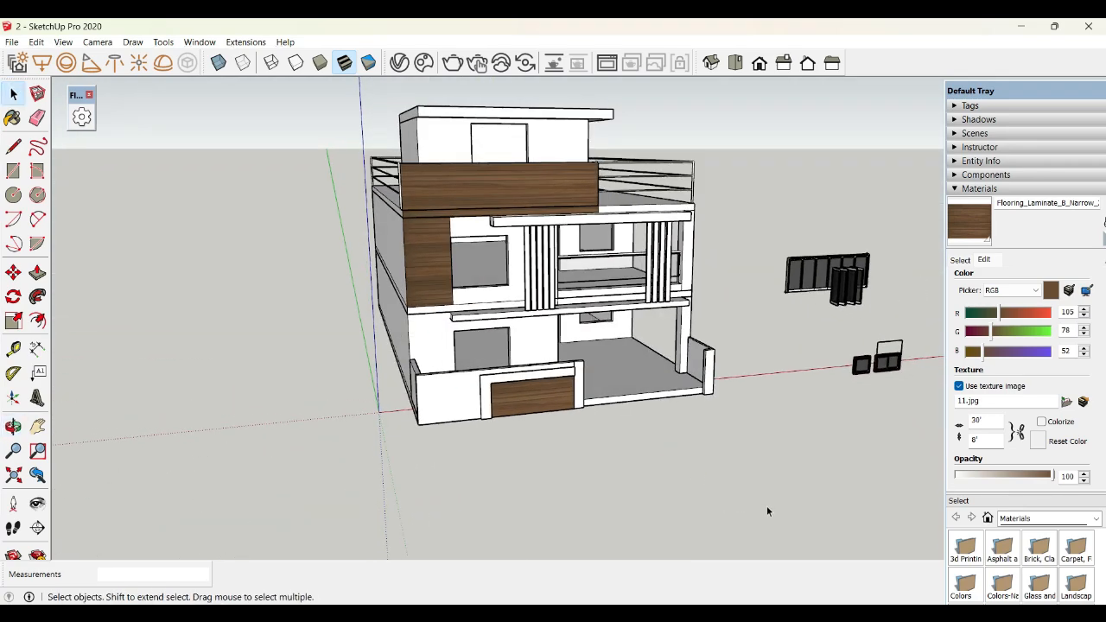
pyautogui.scroll(5, 608, 257)
pyautogui.click(601, 301)
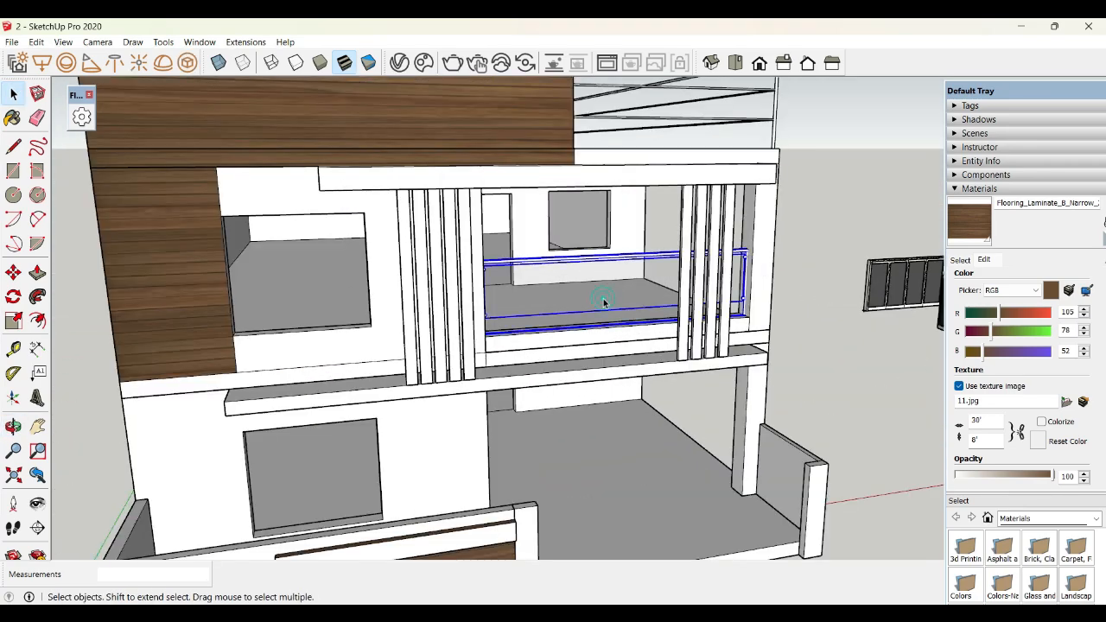
pyautogui.scroll(4, 603, 303)
pyautogui.scroll(-5, 604, 287)
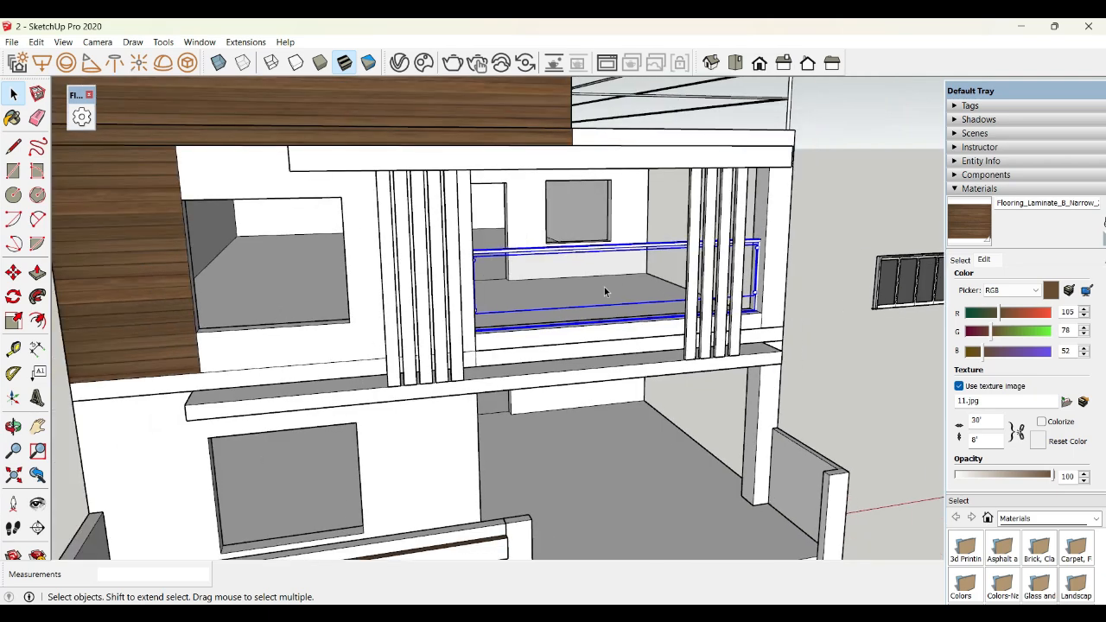
pyautogui.scroll(3, 604, 286)
pyautogui.doubleClick(633, 251)
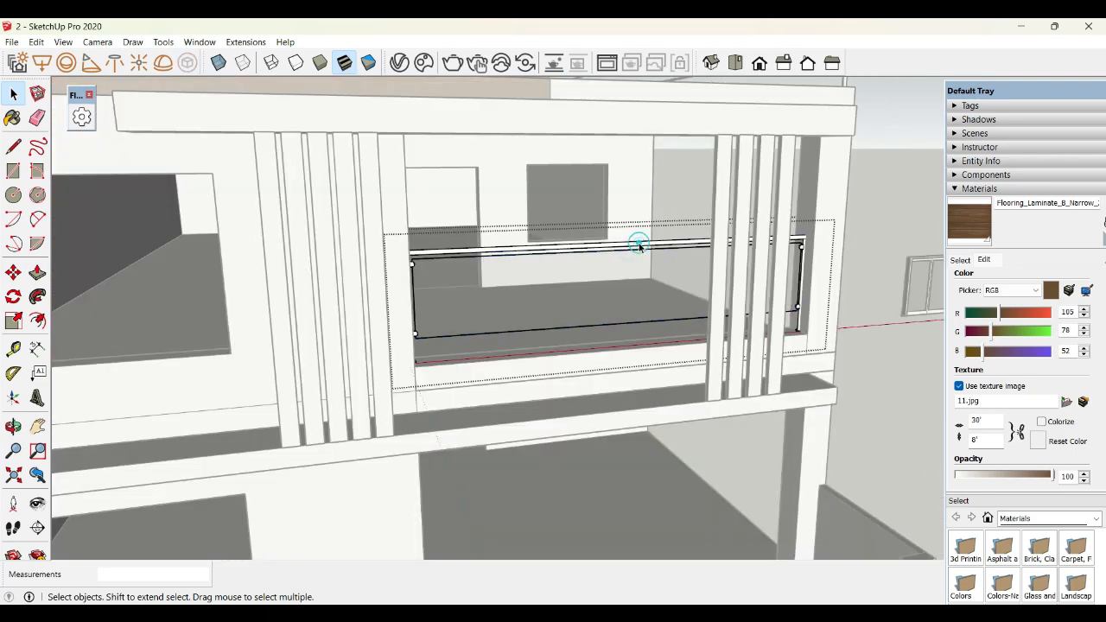
pyautogui.click(637, 249)
pyautogui.click(639, 248)
pyautogui.scroll(3, 640, 247)
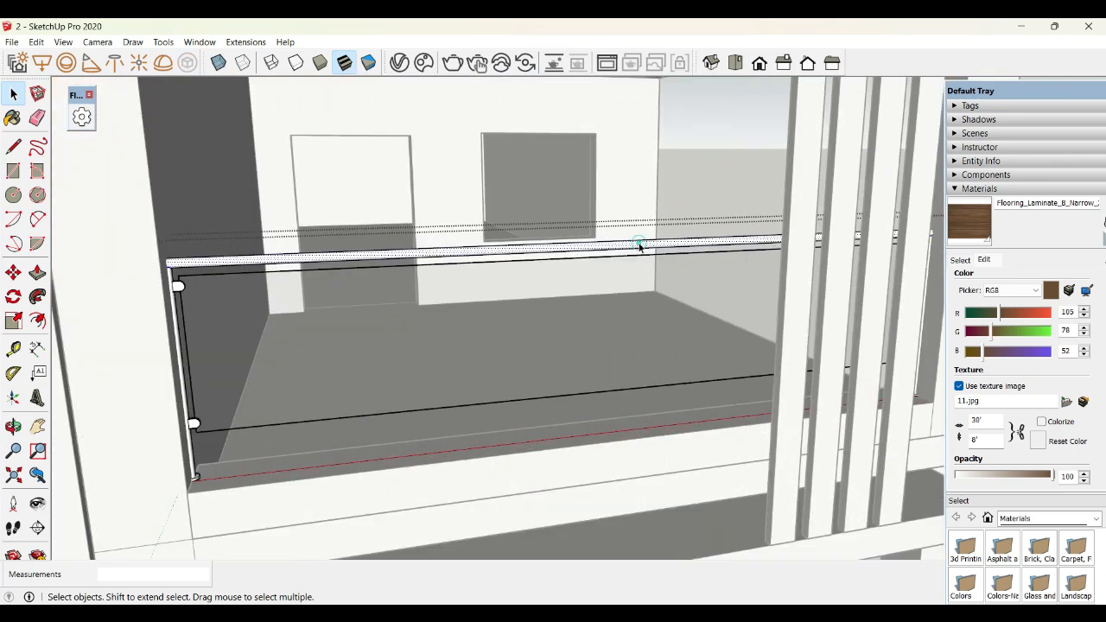
# - Add the WallPaint Bumpy 01 Blue 1m material from V-Ray's WallPaint & Wallpaper library to the scene
pyautogui.click(398, 66)
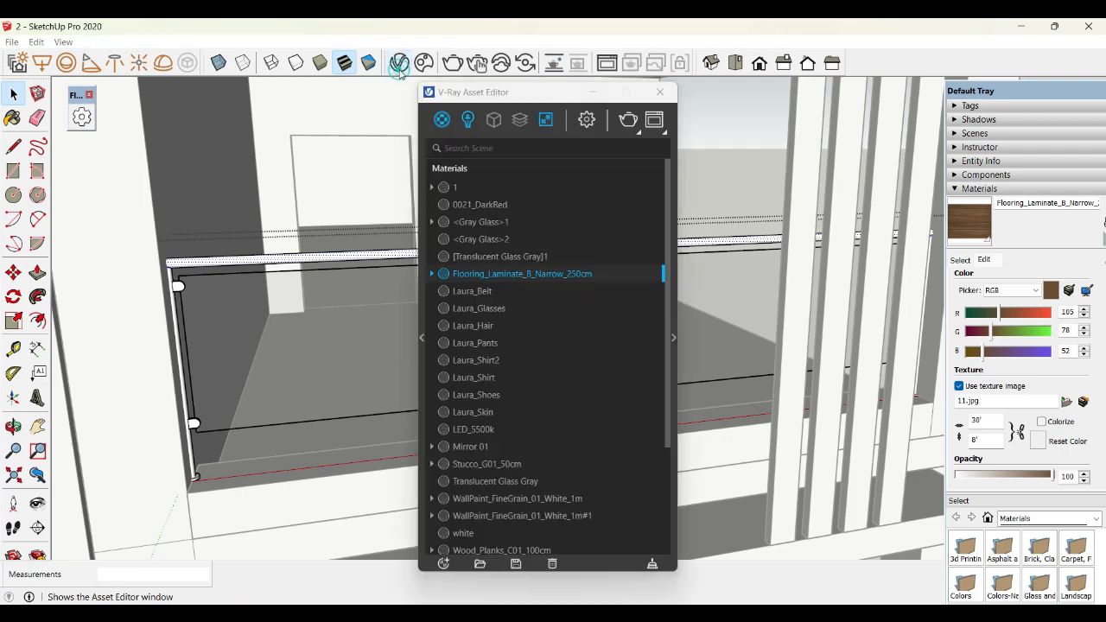
pyautogui.click(421, 337)
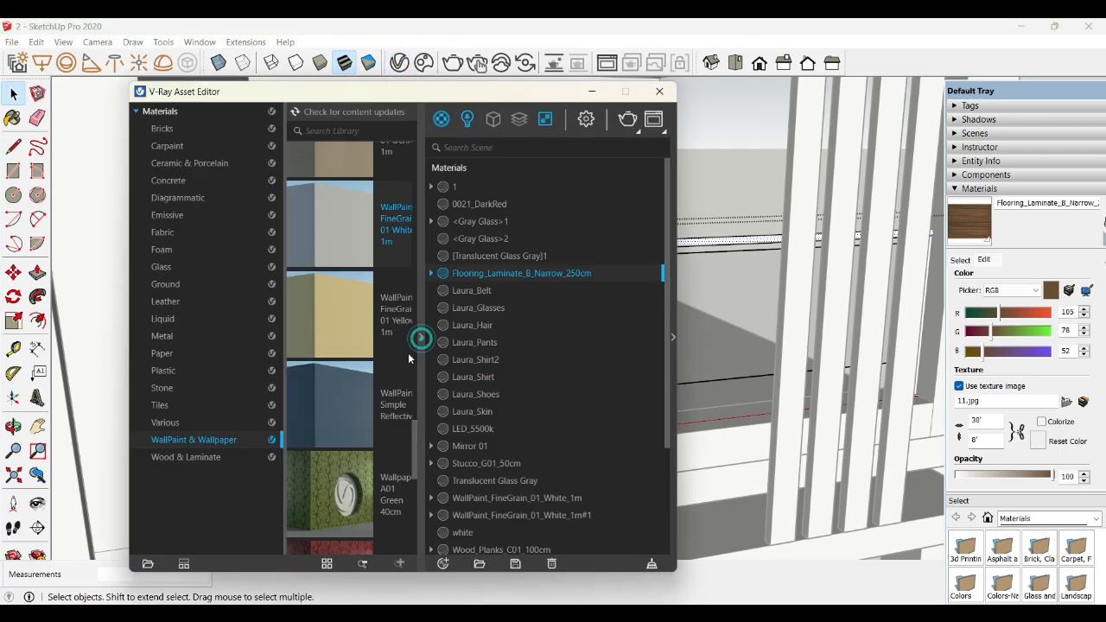
pyautogui.click(183, 441)
pyautogui.scroll(-4, 318, 414)
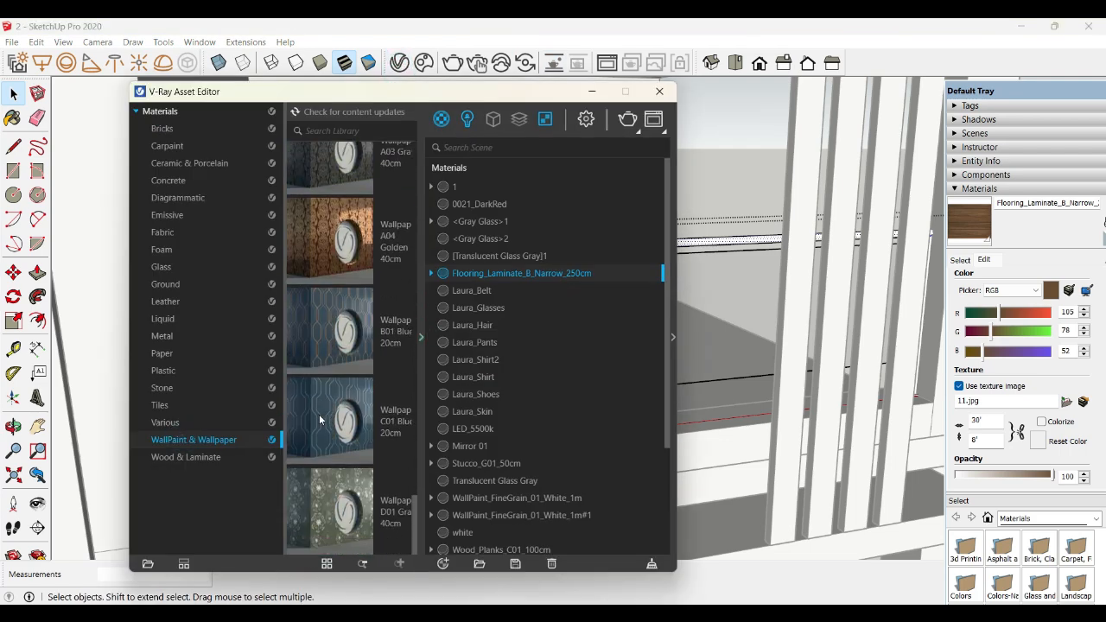
pyautogui.scroll(-5, 319, 412)
pyautogui.click(324, 395)
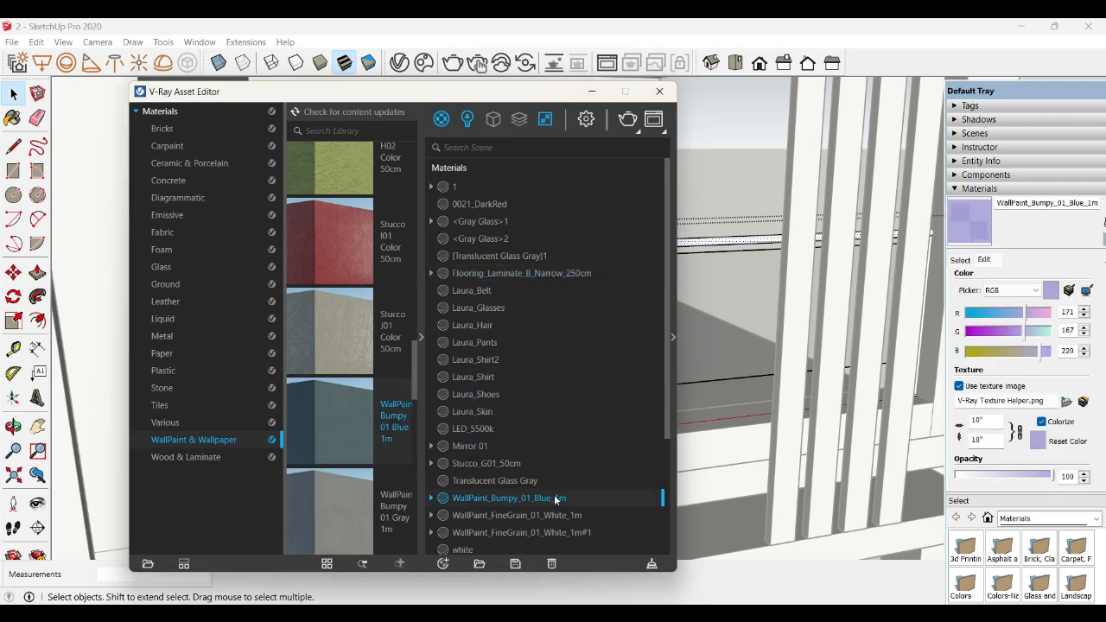
# - Set the diffuse color of the WallPaint_Bumpy_01_Blue_1m material to black
pyautogui.click(673, 339)
pyautogui.click(807, 360)
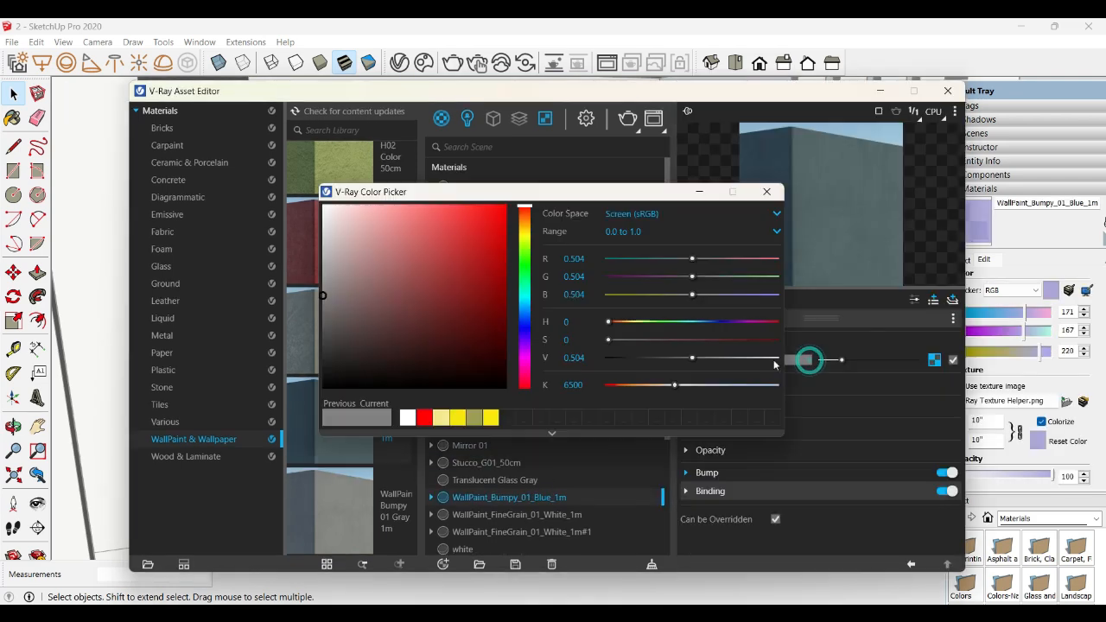
pyautogui.click(767, 191)
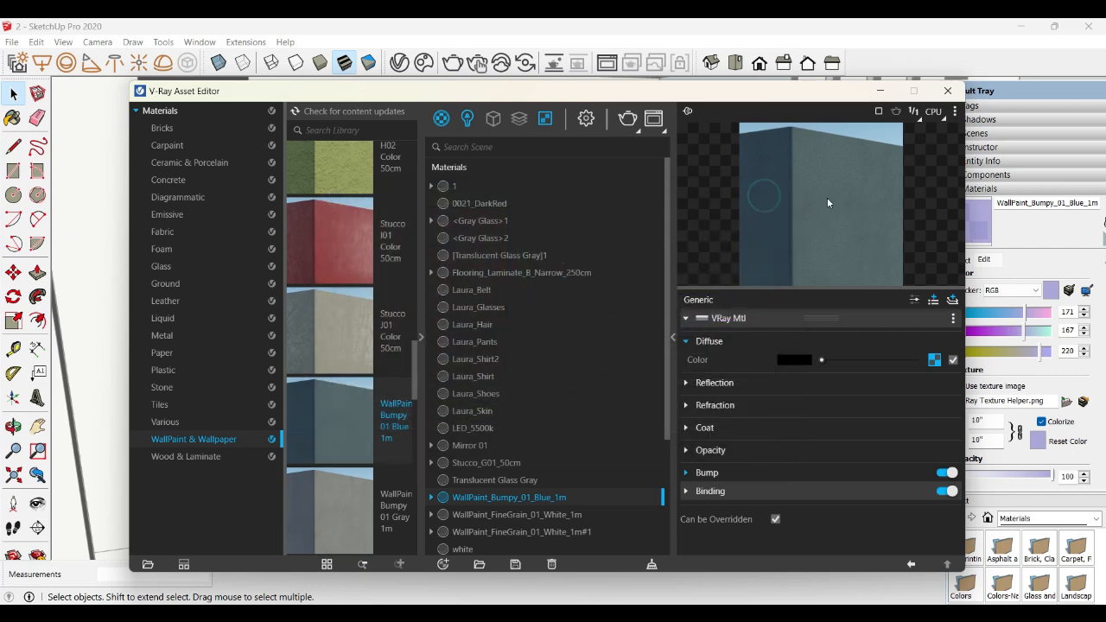
pyautogui.click(948, 91)
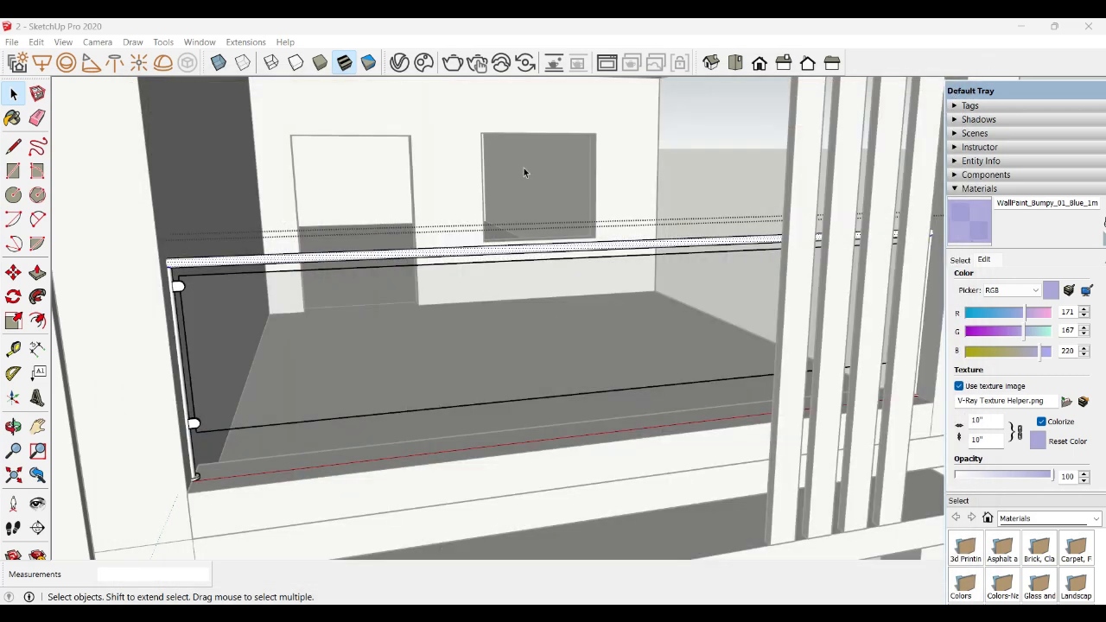
# - Apply the WallPaint_Bumpy_01_Blue_1m material to the selected handrail face and uncover the railing to inspect it
pyautogui.click(400, 63)
pyautogui.rightClick(559, 497)
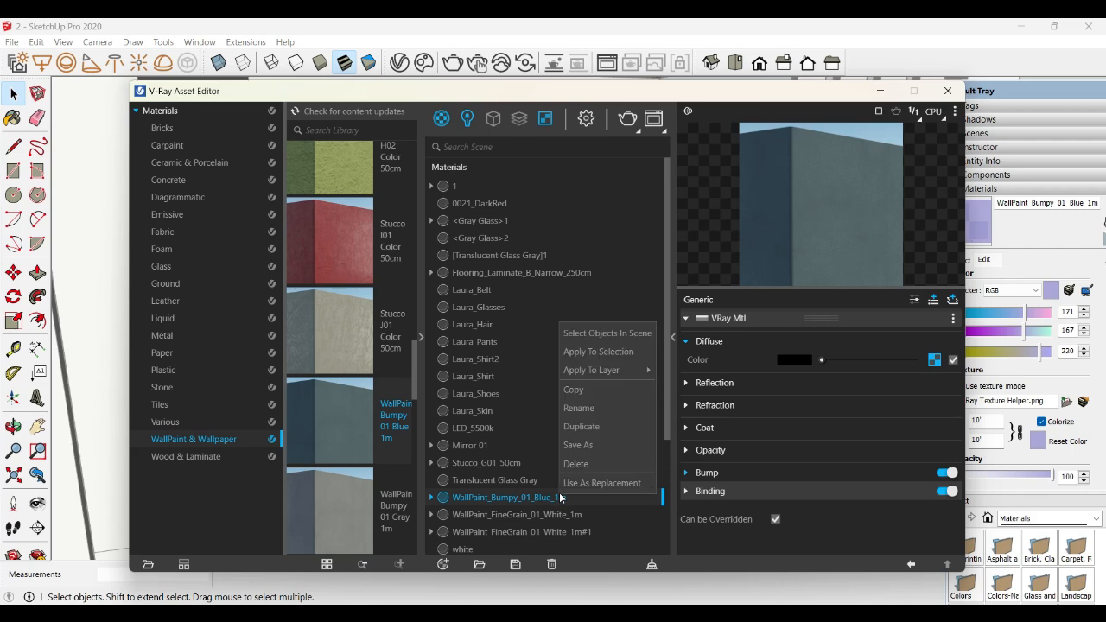
pyautogui.click(596, 350)
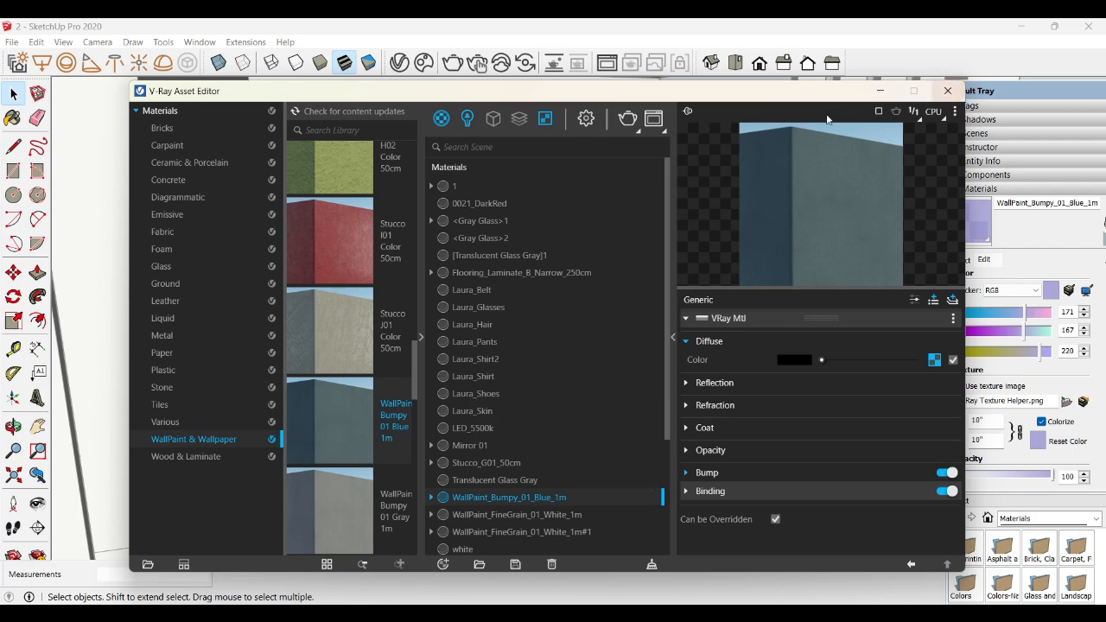
pyautogui.moveTo(790, 100); pyautogui.dragTo(842, 439)
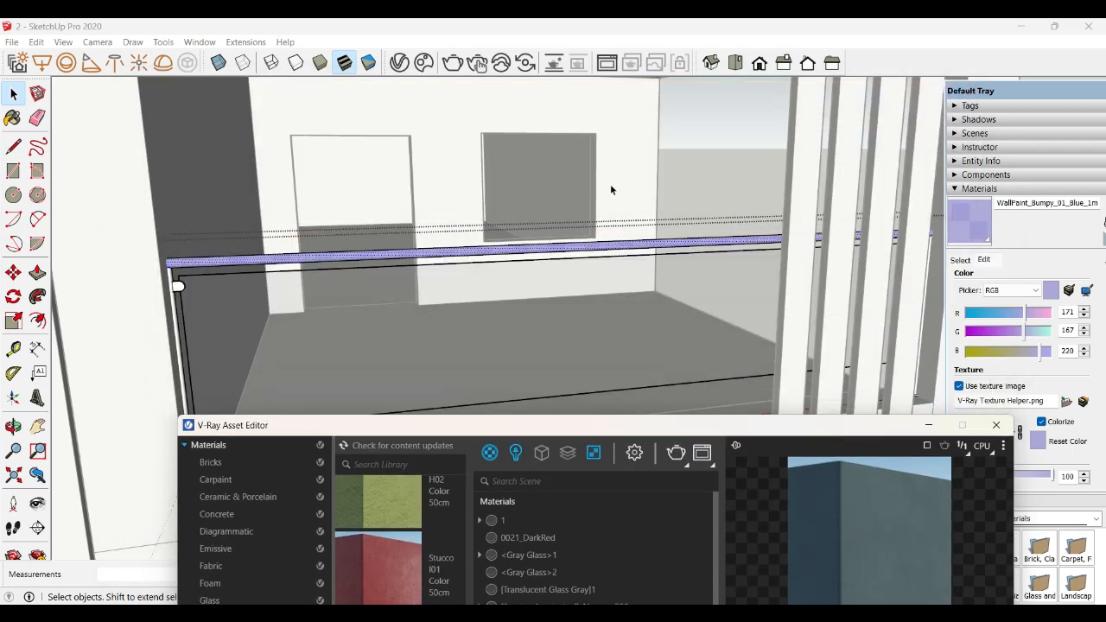
pyautogui.click(880, 429)
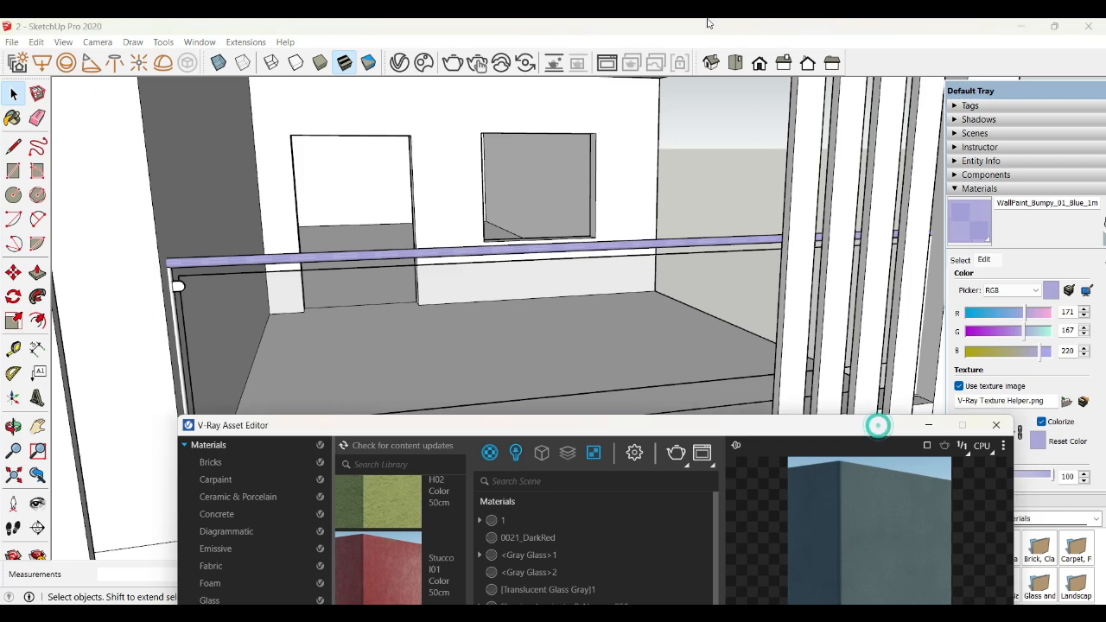
# - Set the Texture A color in the material's diffuse Mix (Operator) map to black
pyautogui.moveTo(691, 430); pyautogui.dragTo(611, 33)
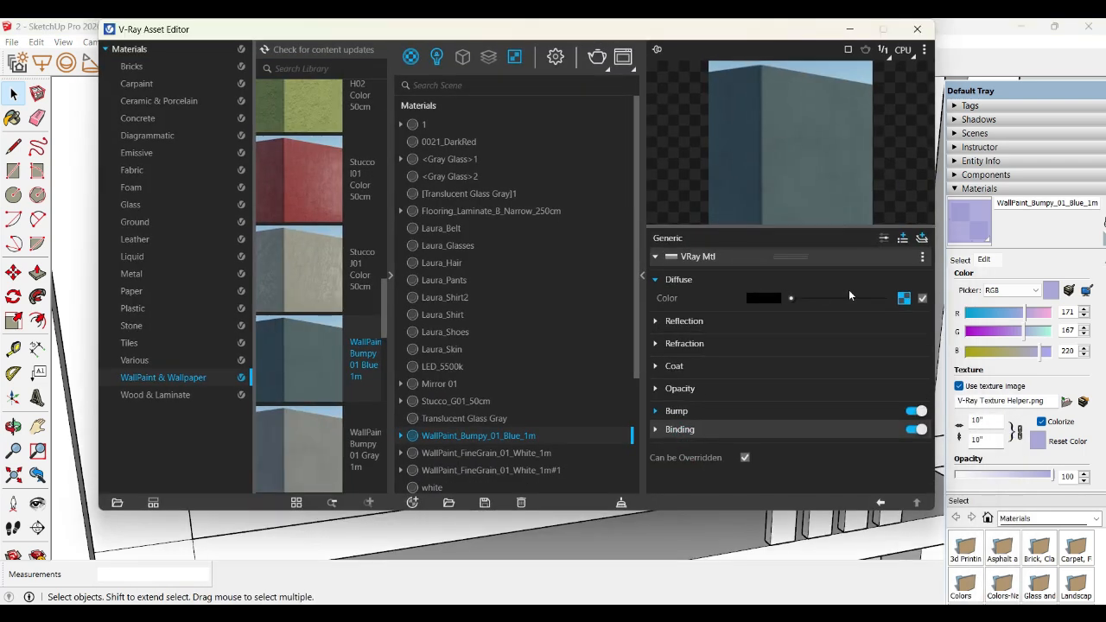
pyautogui.click(903, 298)
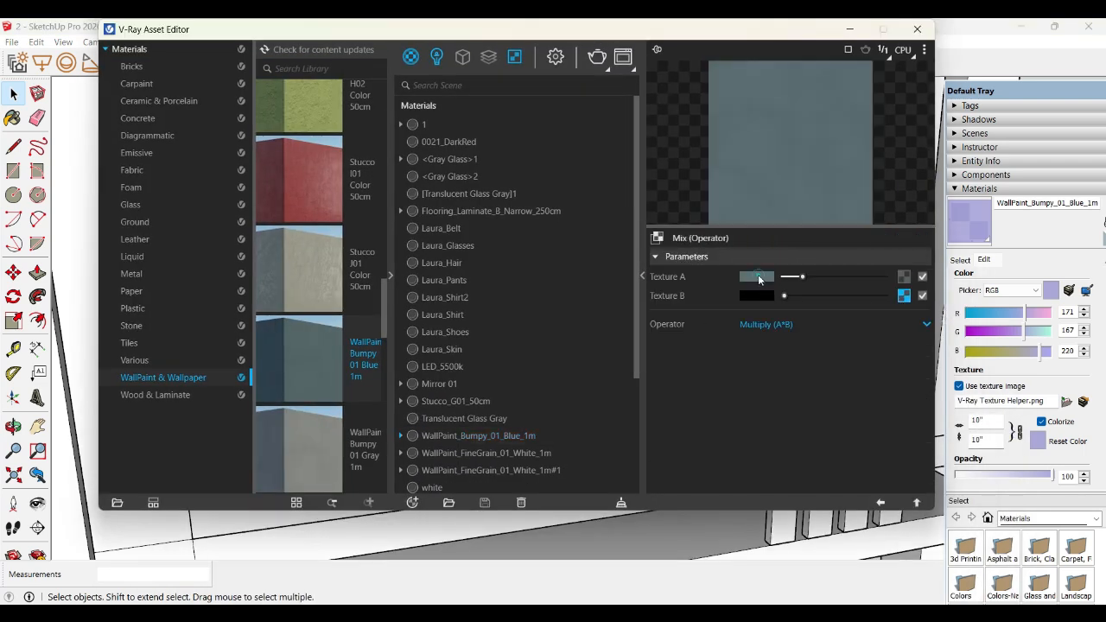
pyautogui.click(770, 290)
pyautogui.moveTo(430, 238); pyautogui.dragTo(329, 428)
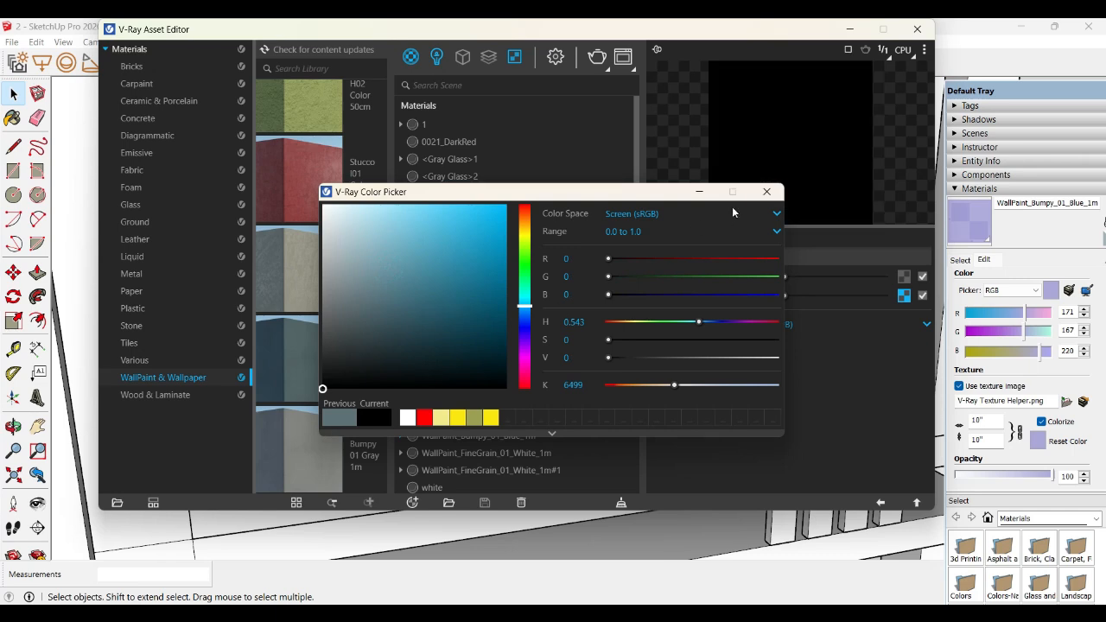
pyautogui.click(767, 191)
pyautogui.click(916, 28)
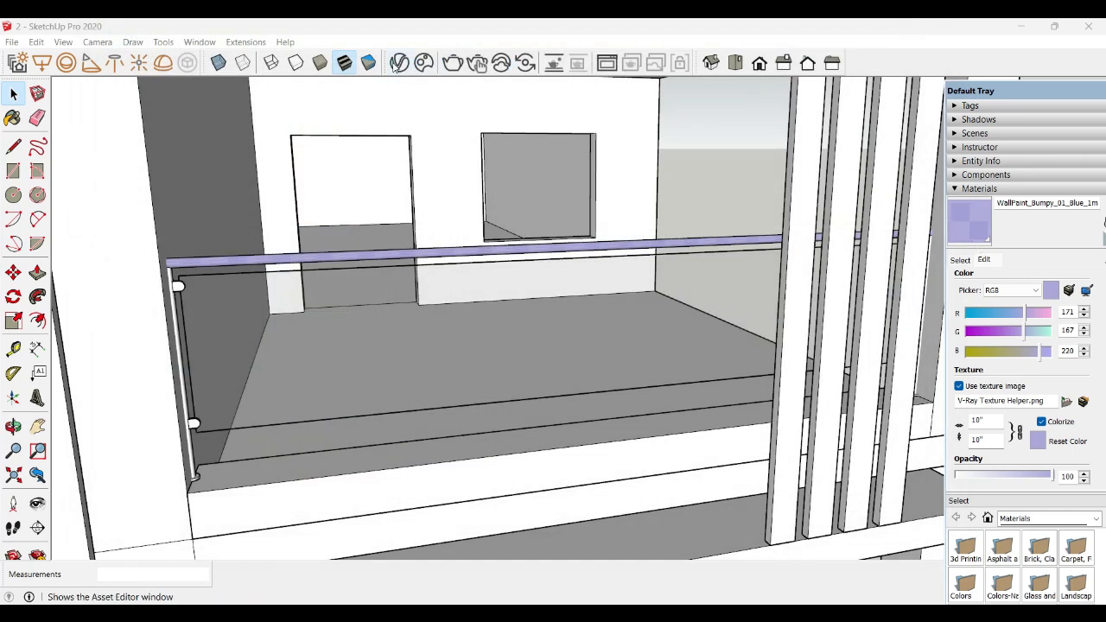
# - Clear the Texture B map from the diffuse Mix (Operator) of WallPaint_Bumpy_01_Blue_1m
pyautogui.click(424, 62)
pyautogui.click(505, 436)
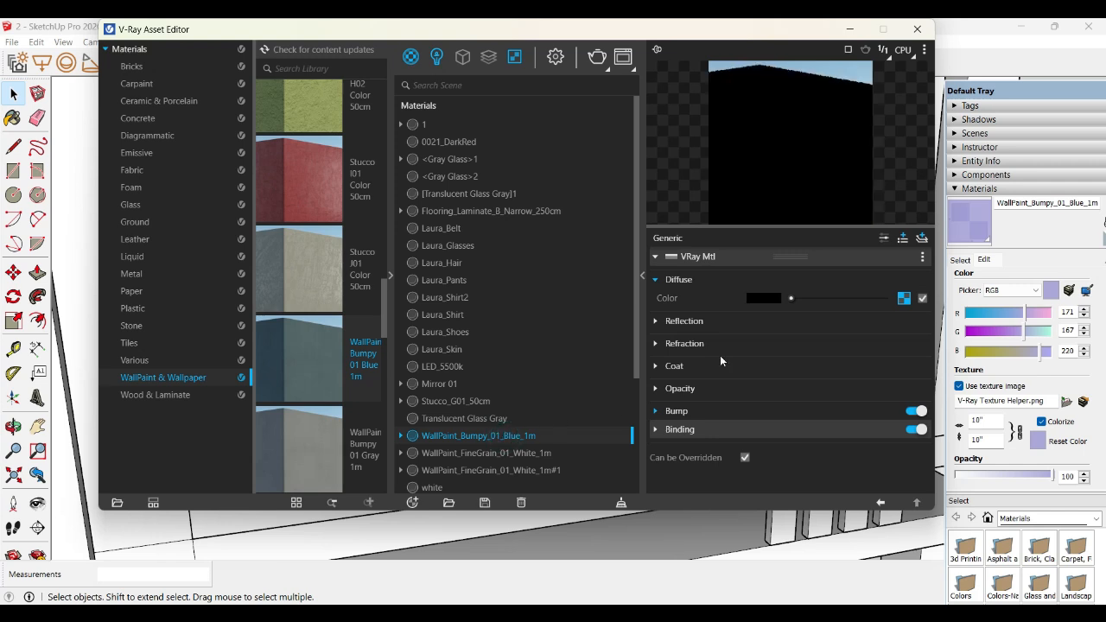
pyautogui.click(905, 299)
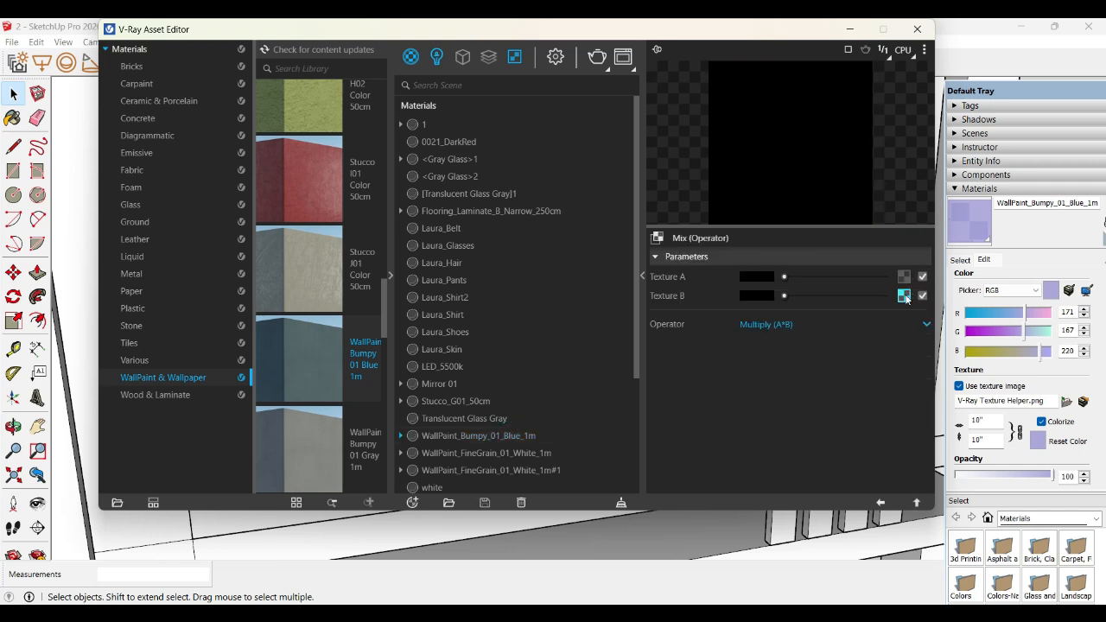
pyautogui.rightClick(904, 296)
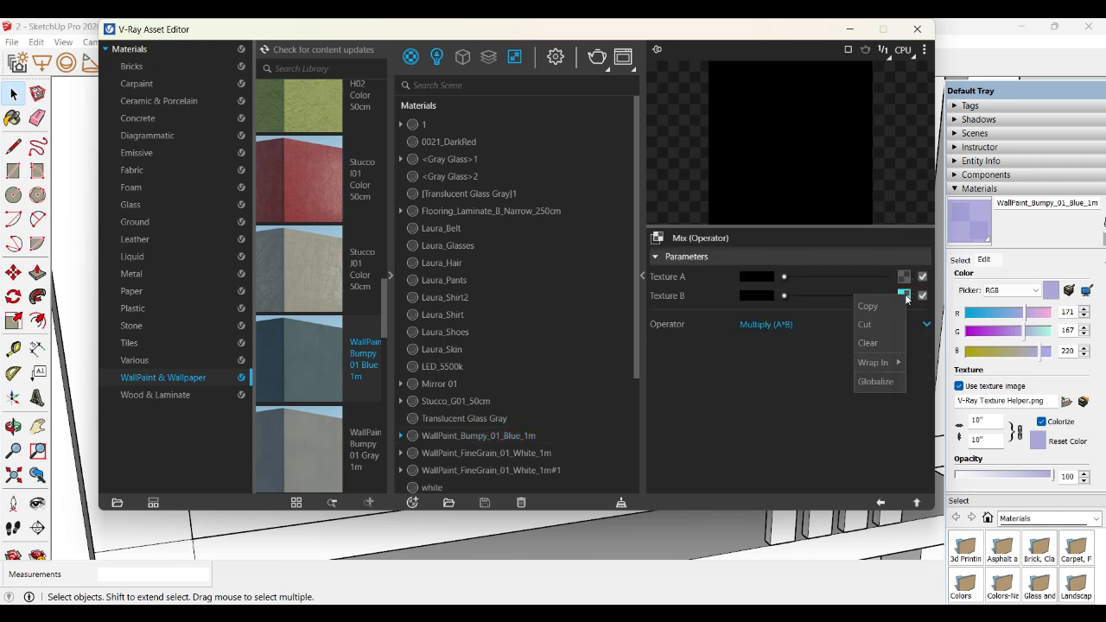
pyautogui.click(879, 346)
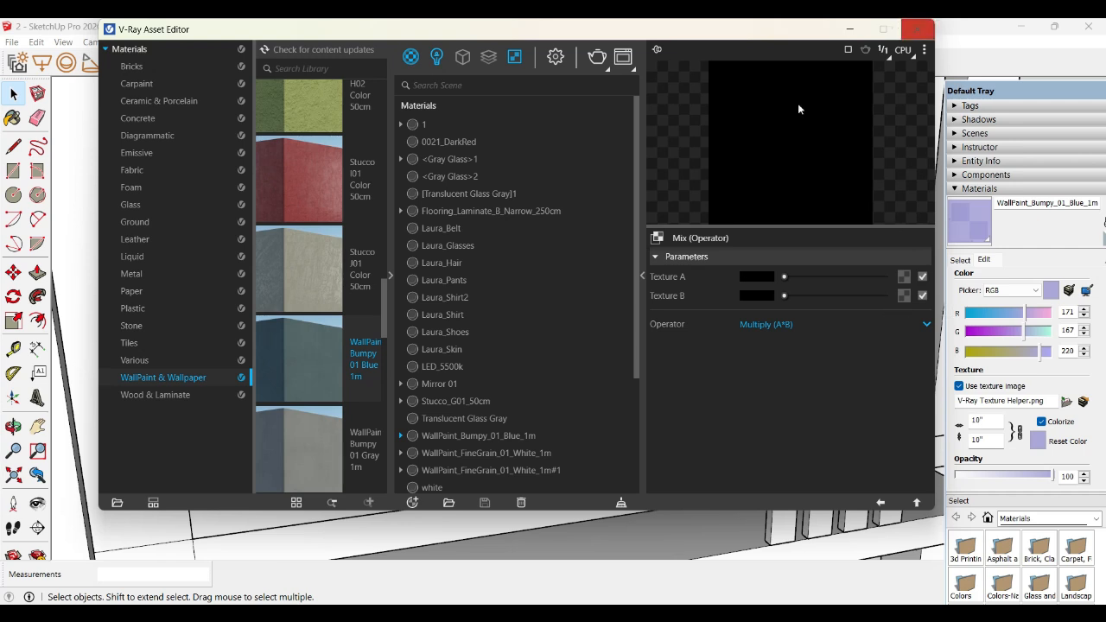
# - Try to apply the WallPaint_Bumpy_01_Blue_1m material to the current selection again
pyautogui.click(457, 436)
pyautogui.rightClick(457, 435)
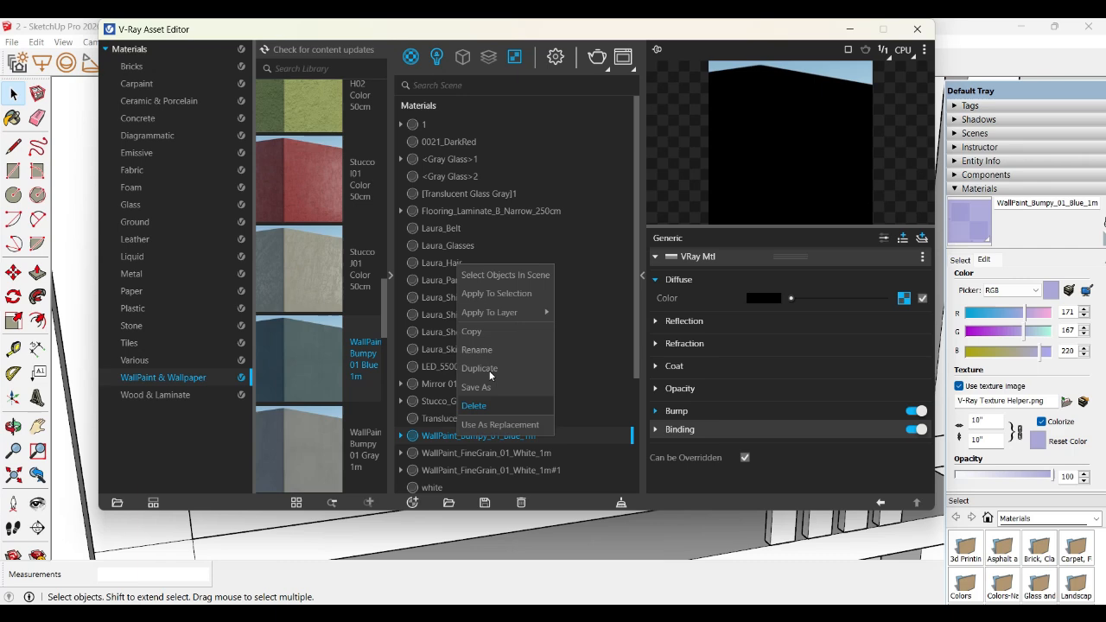
pyautogui.click(518, 292)
pyautogui.click(917, 28)
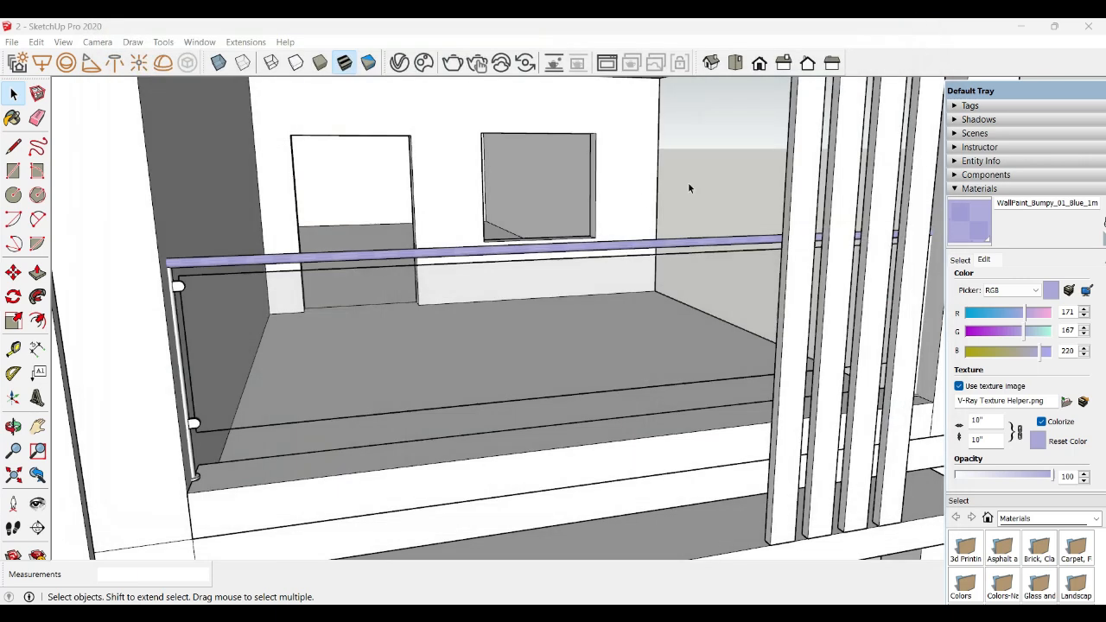
# - Open the balcony railing group for editing and select the top handrail
pyautogui.click(610, 252)
pyautogui.doubleClick(610, 252)
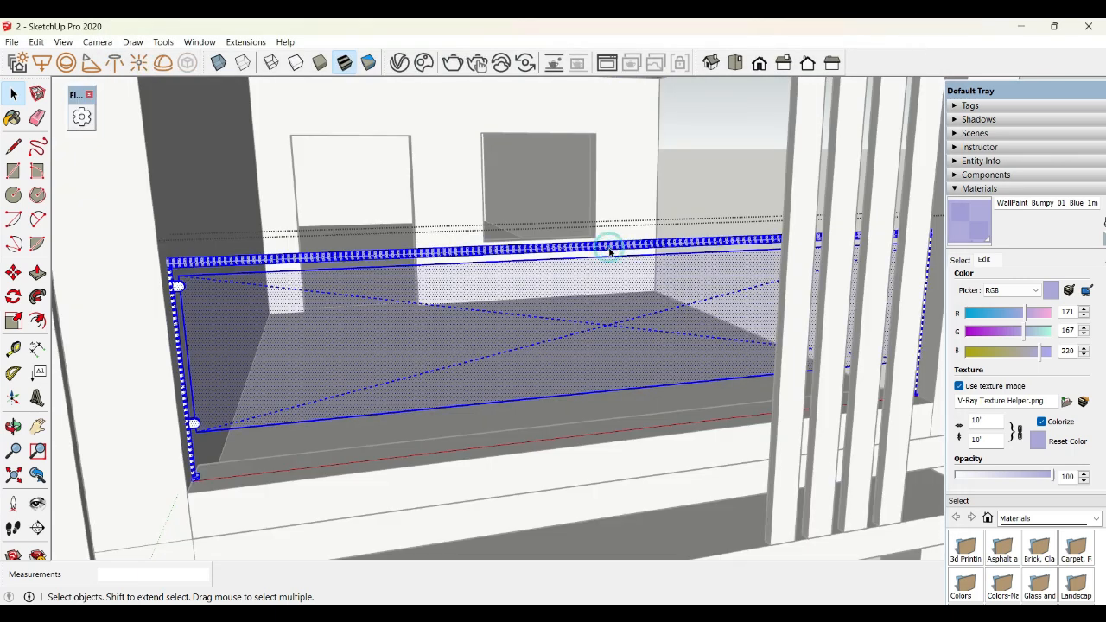
pyautogui.click(664, 192)
pyautogui.click(647, 246)
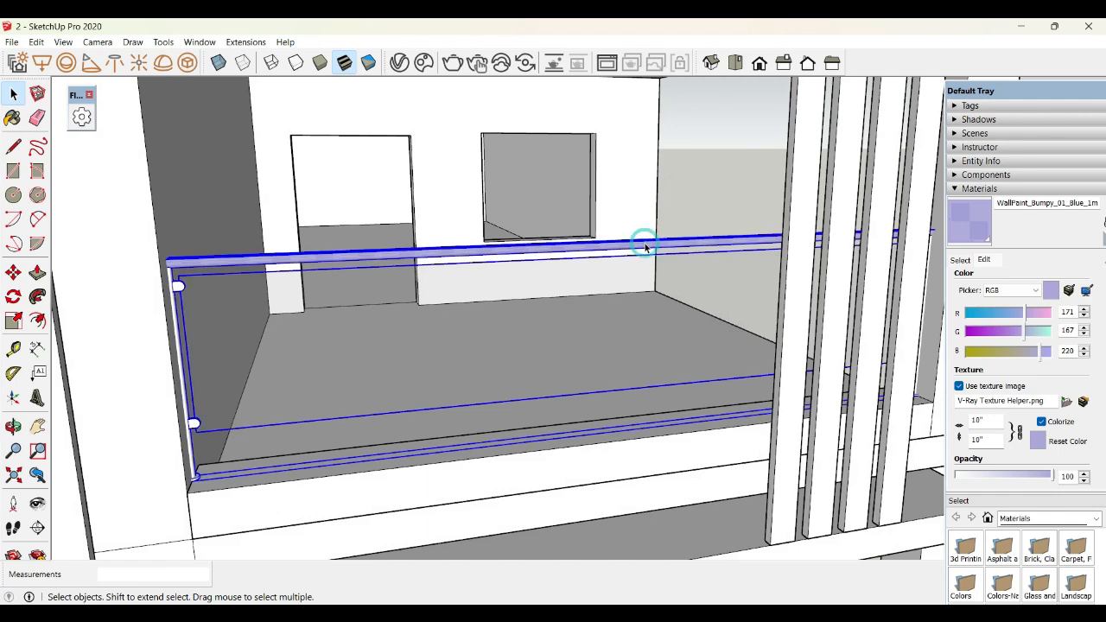
pyautogui.doubleClick(644, 244)
pyautogui.click(637, 301)
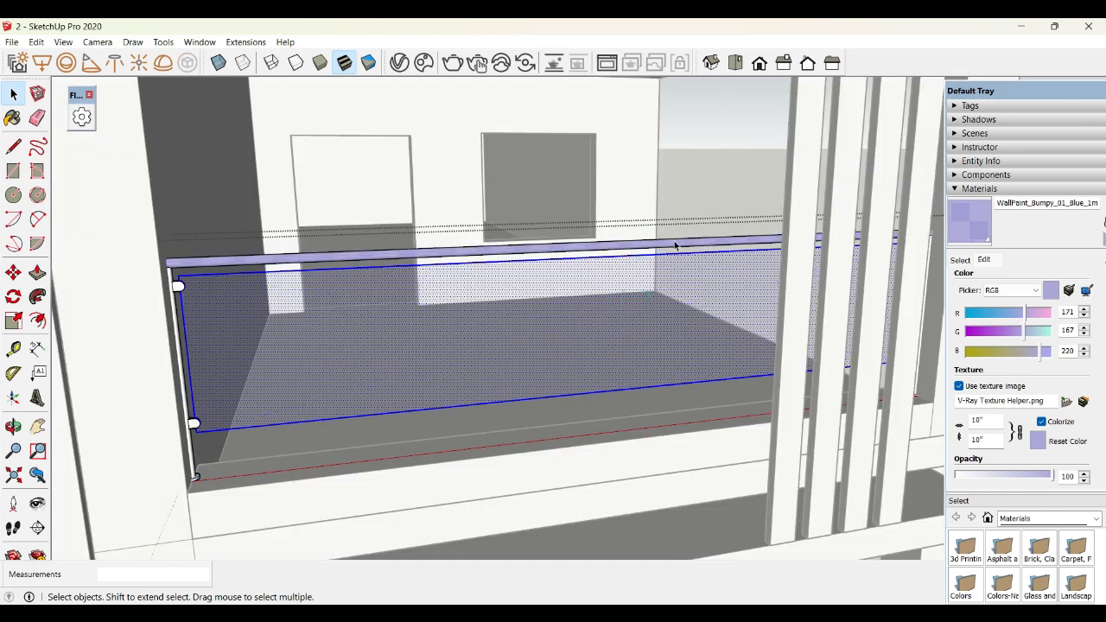
pyautogui.click(677, 245)
pyautogui.doubleClick(674, 242)
pyautogui.click(610, 294)
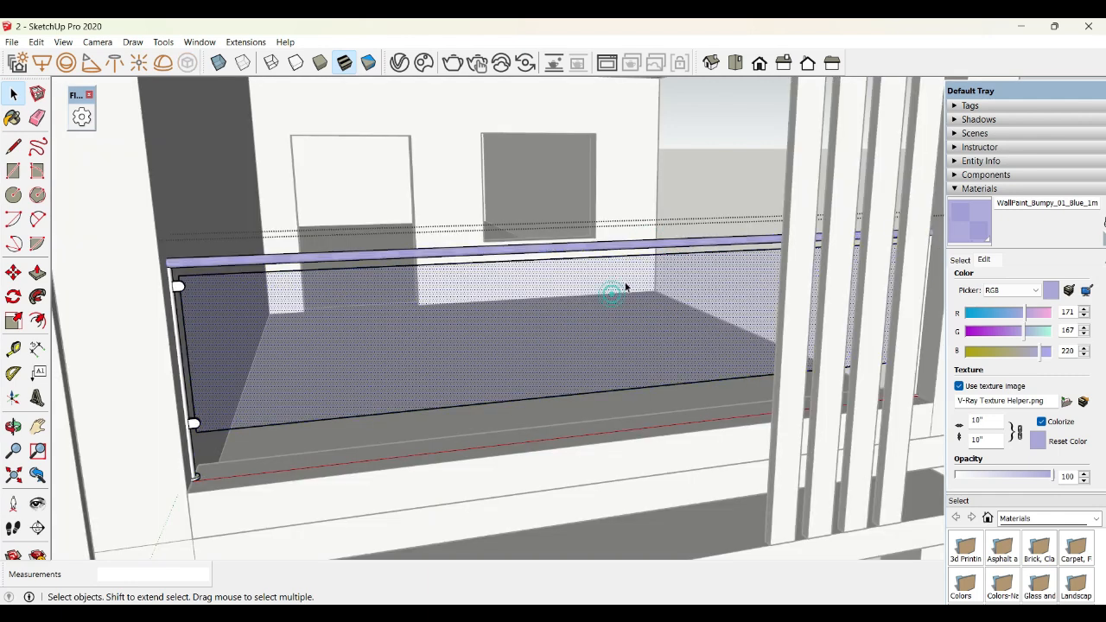
pyautogui.scroll(5, 669, 246)
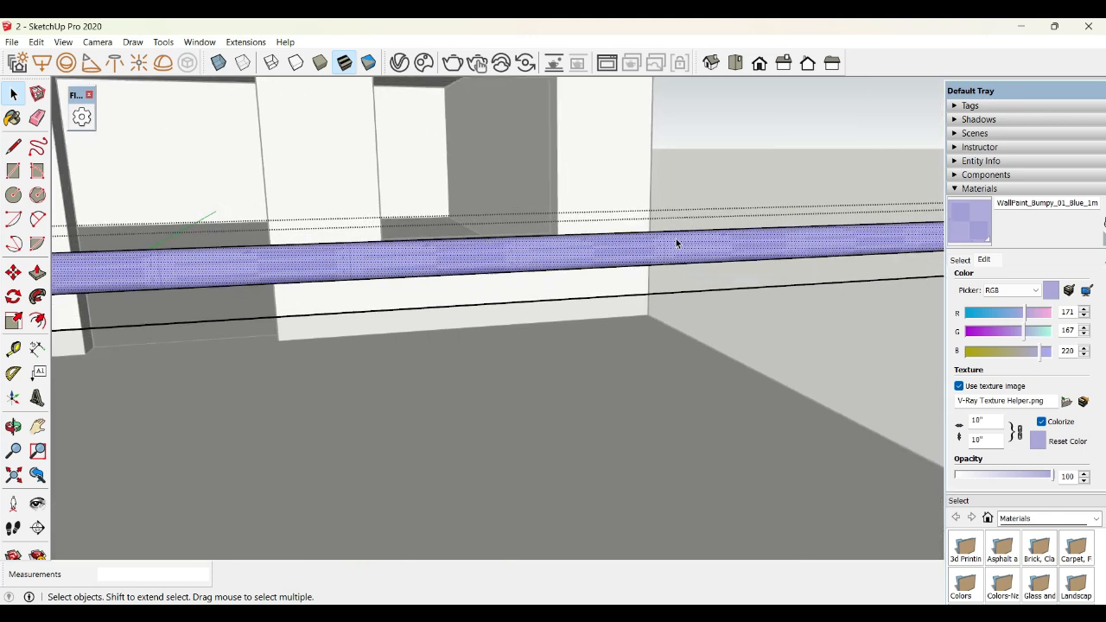
# - Try resetting the texture color of WallPaint_Bumpy_01_Blue_1m with the RGB picker active
pyautogui.click(1034, 293)
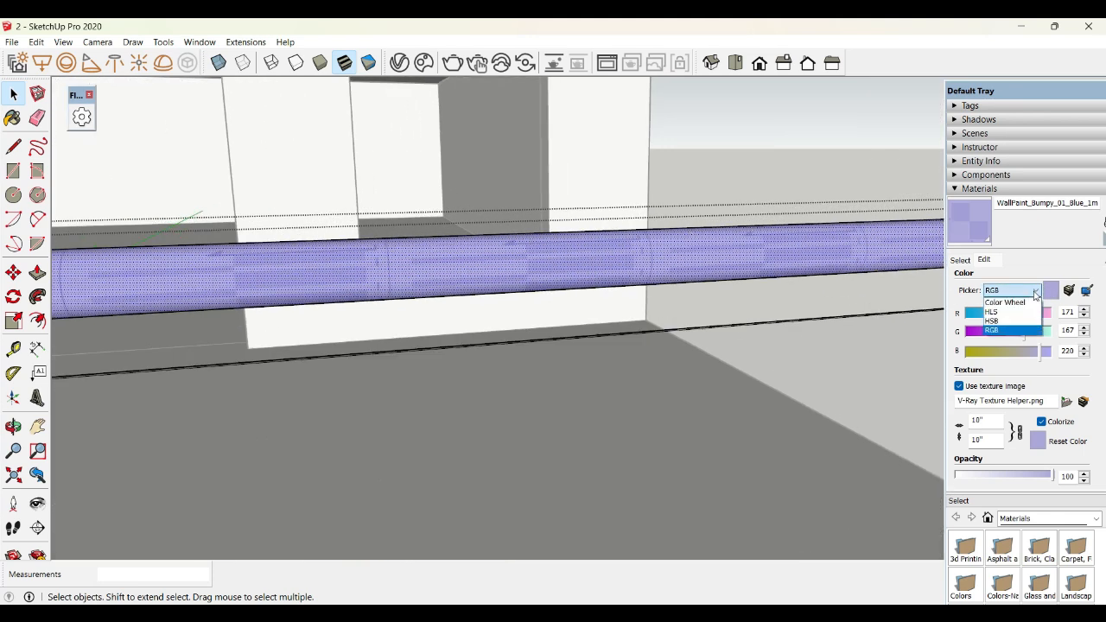
pyautogui.click(995, 329)
pyautogui.click(1041, 440)
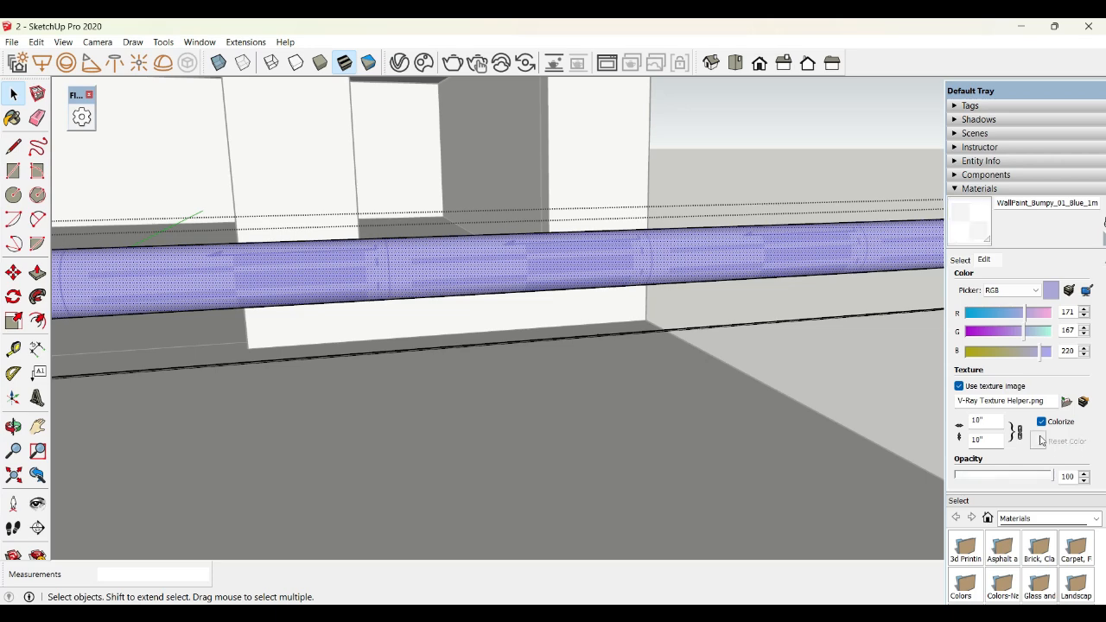
pyautogui.scroll(-3, 600, 366)
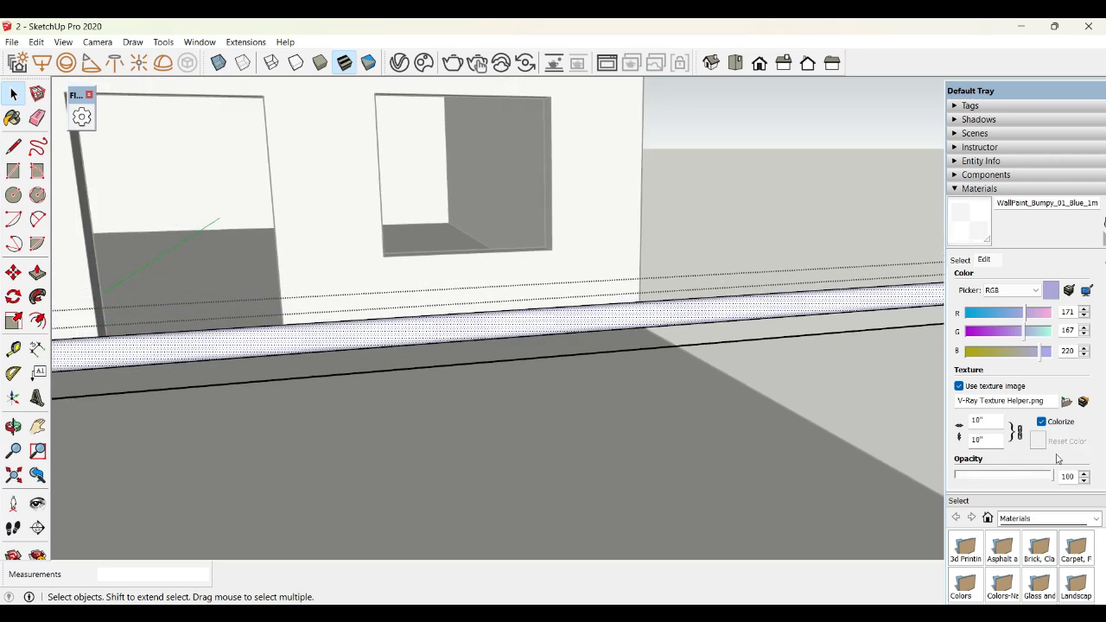
pyautogui.click(1051, 294)
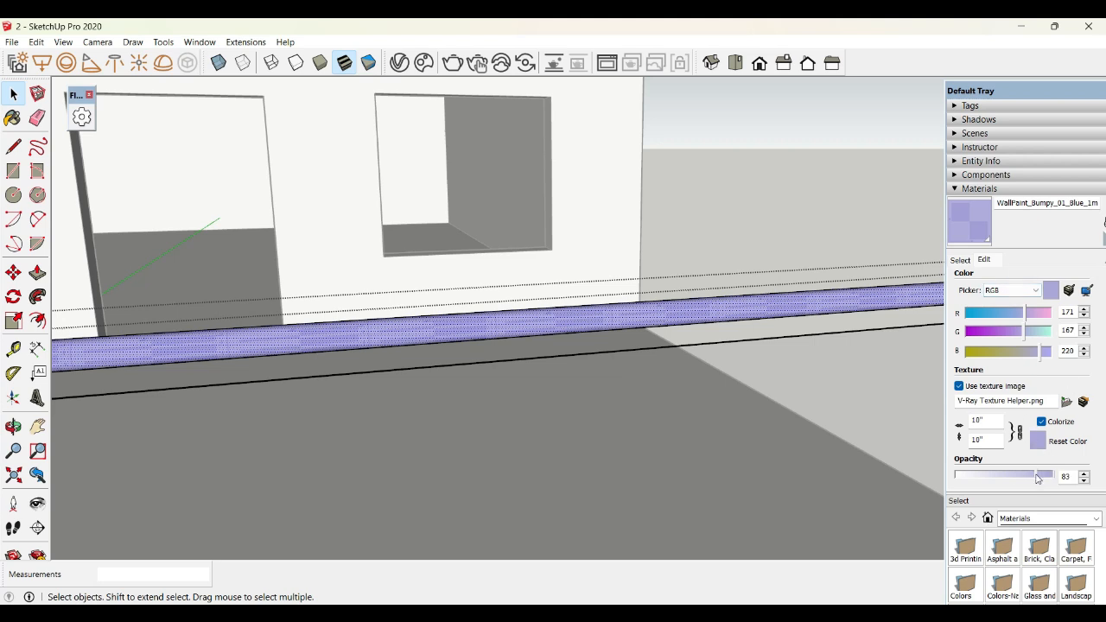
# - Lower the opacity of WallPaint_Bumpy_01_Blue_1m to 17
pyautogui.moveTo(1037, 473); pyautogui.dragTo(1077, 466)
pyautogui.moveTo(990, 474); pyautogui.dragTo(975, 475)
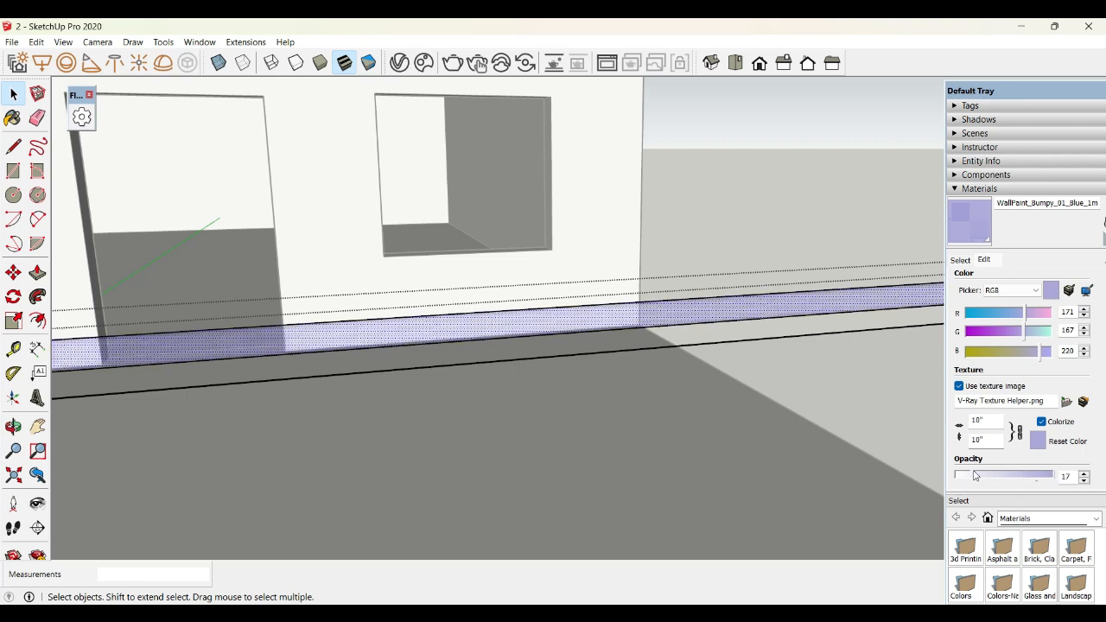
pyautogui.scroll(-3, 637, 361)
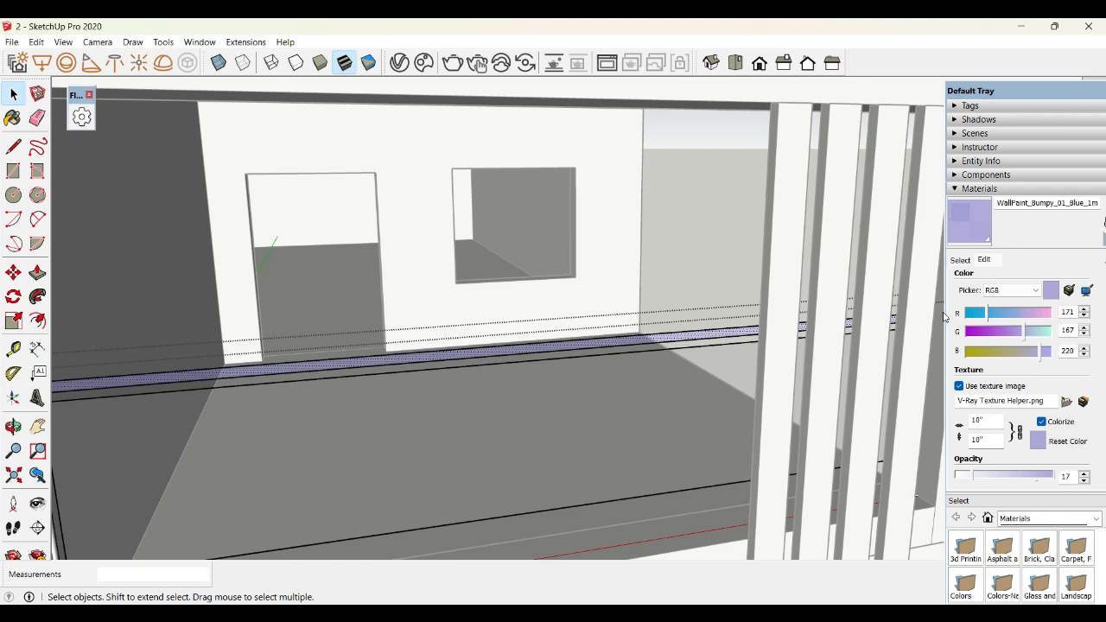
# - Set the WallPaint_Bumpy_01_Blue_1m color to RGB 0, 0, 0 and its opacity to 100, and leave the railing group
pyautogui.moveTo(993, 313); pyautogui.dragTo(946, 317)
pyautogui.moveTo(1023, 331); pyautogui.dragTo(947, 335)
pyautogui.moveTo(1008, 354); pyautogui.dragTo(949, 354)
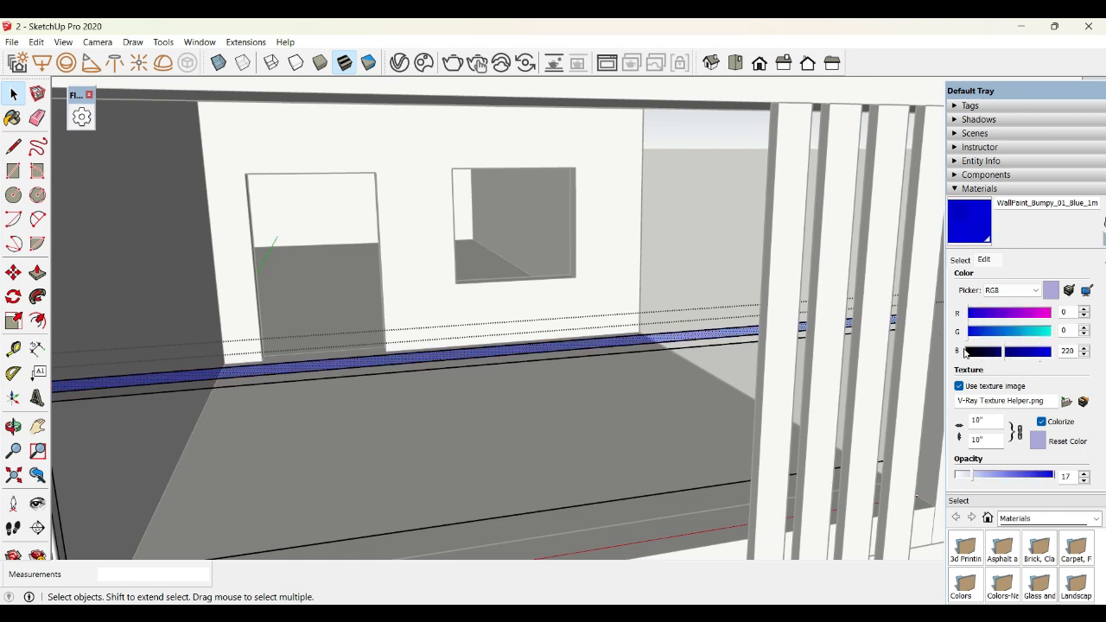
pyautogui.moveTo(994, 485); pyautogui.dragTo(1093, 467)
pyautogui.scroll(-5, 605, 289)
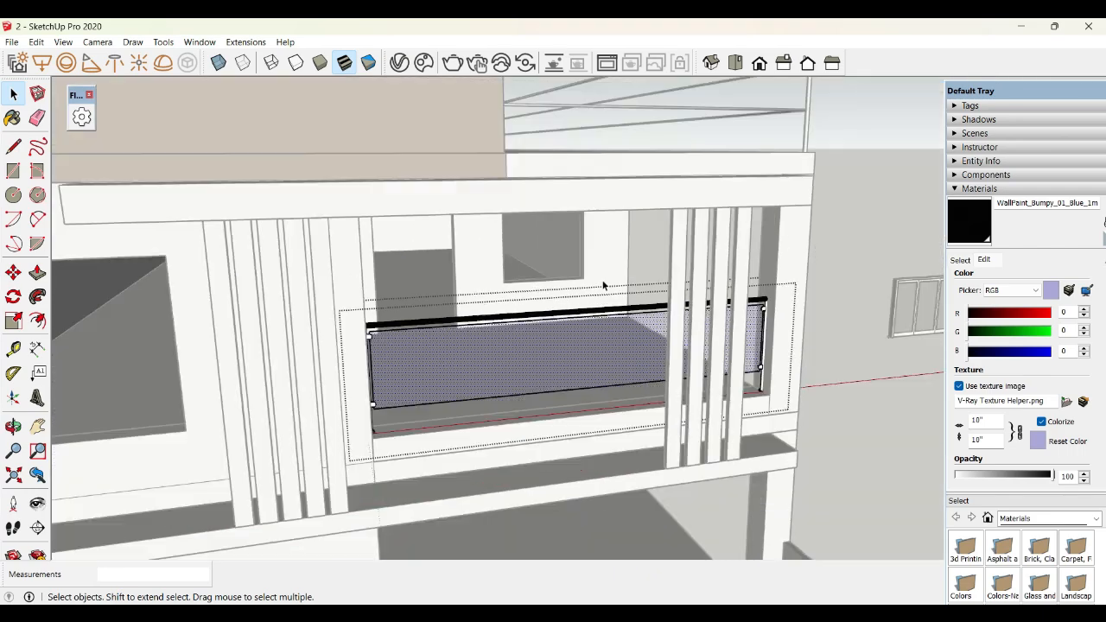
pyautogui.moveTo(862, 198); pyautogui.dragTo(751, 297, button='middle')
pyautogui.scroll(2, 751, 296)
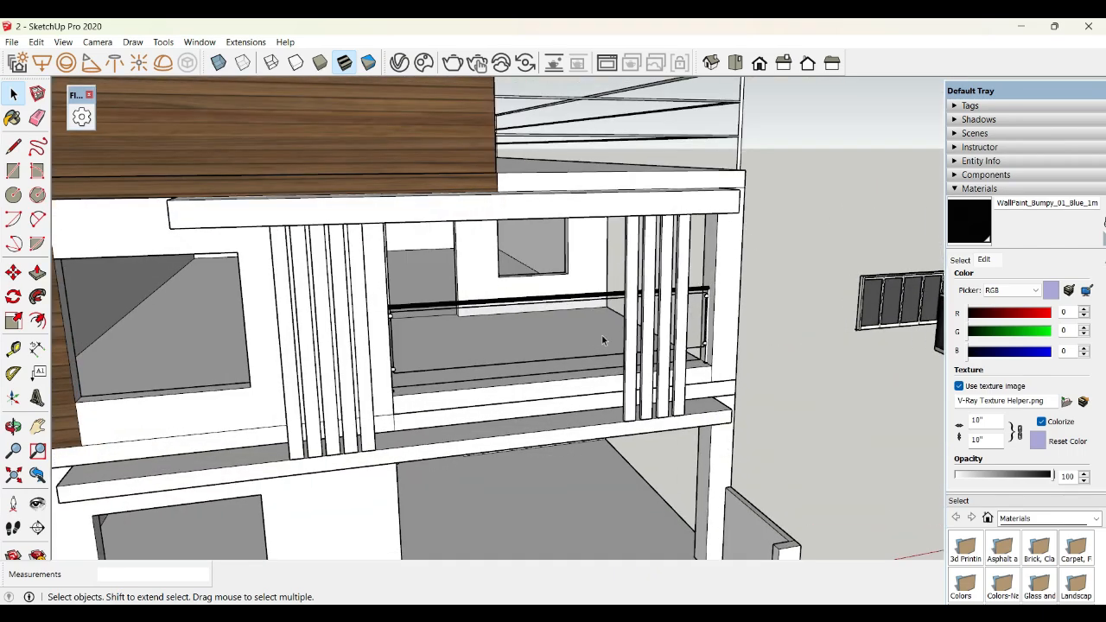
pyautogui.scroll(-5, 603, 339)
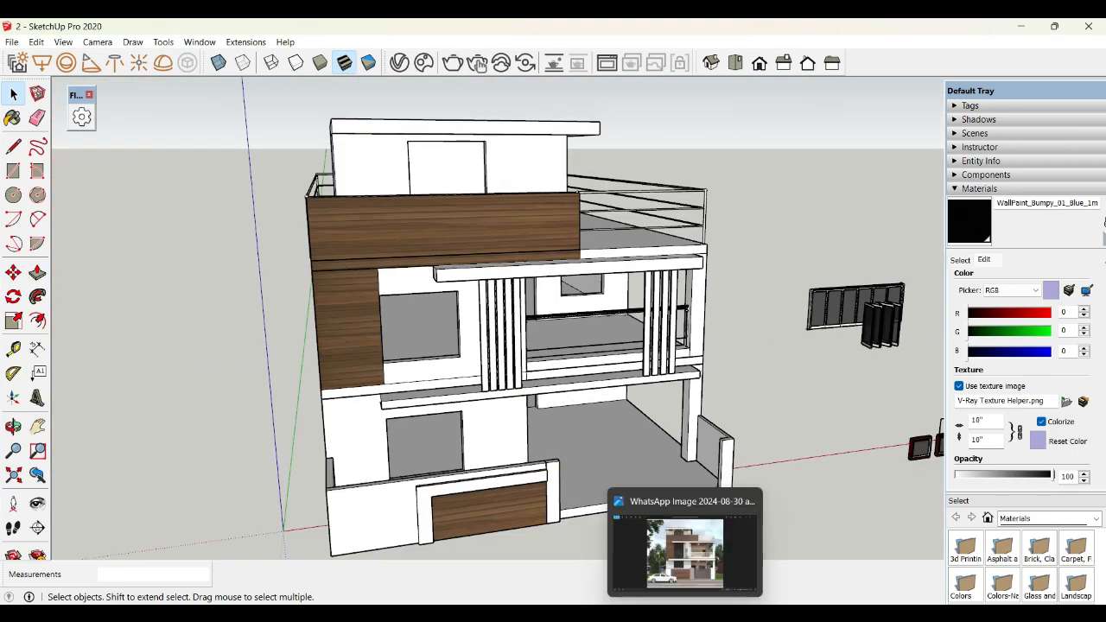
# - Check the reference house photo in the image viewer and set the WallPaint_Bumpy_01_Blue_1m color to RGB 255, 255, 255
pyautogui.click(685, 614)
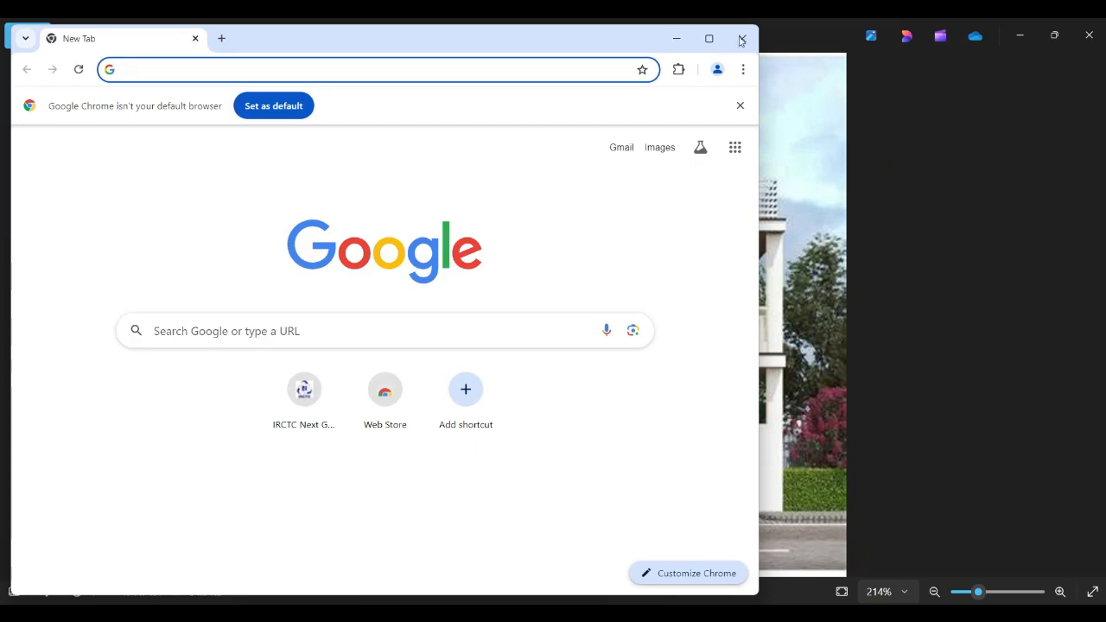
pyautogui.click(739, 38)
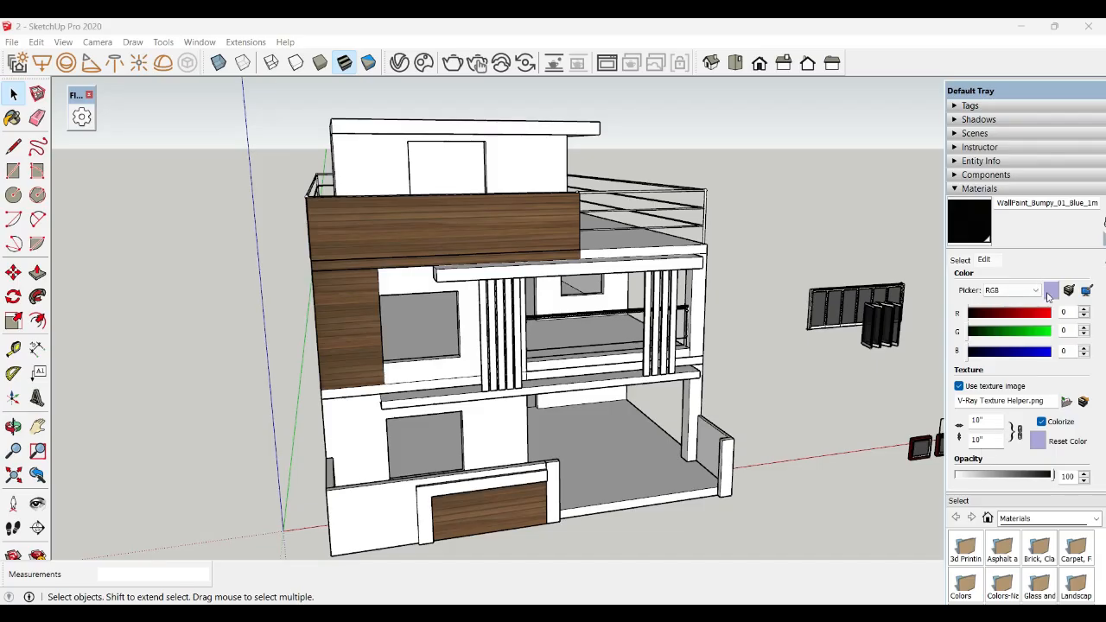
pyautogui.click(972, 352)
pyautogui.click(1047, 353)
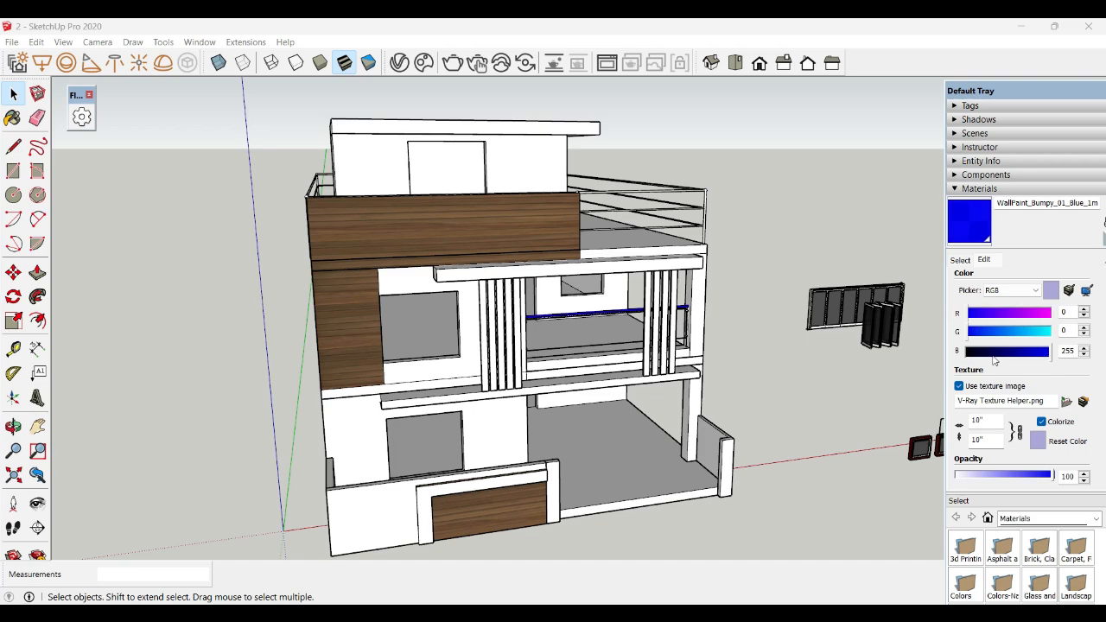
pyautogui.moveTo(976, 316); pyautogui.dragTo(1049, 313)
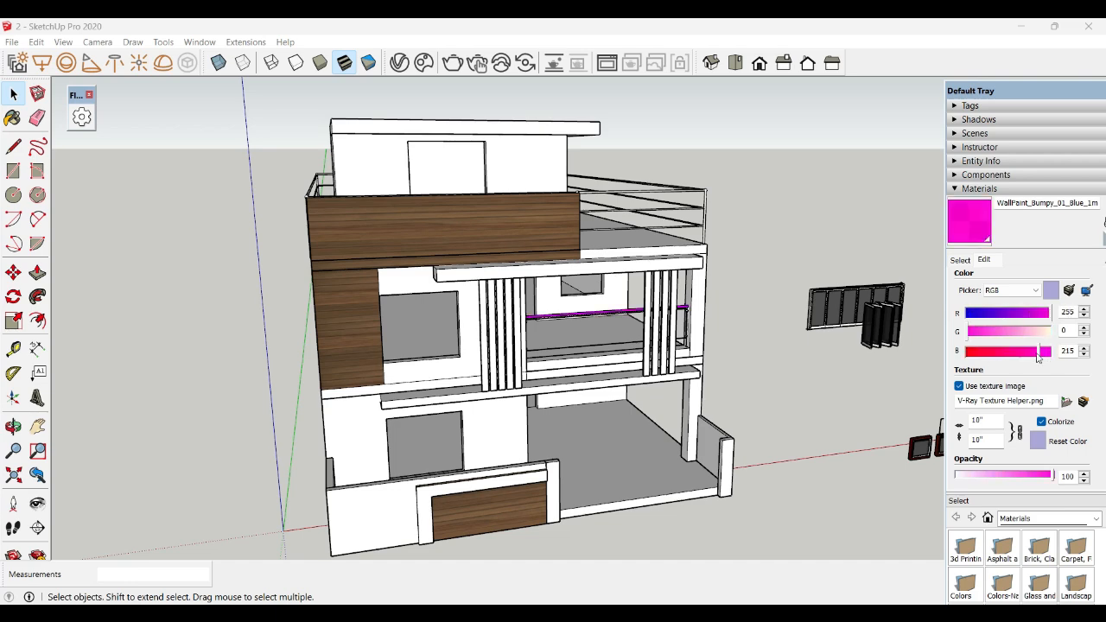
pyautogui.click(1049, 332)
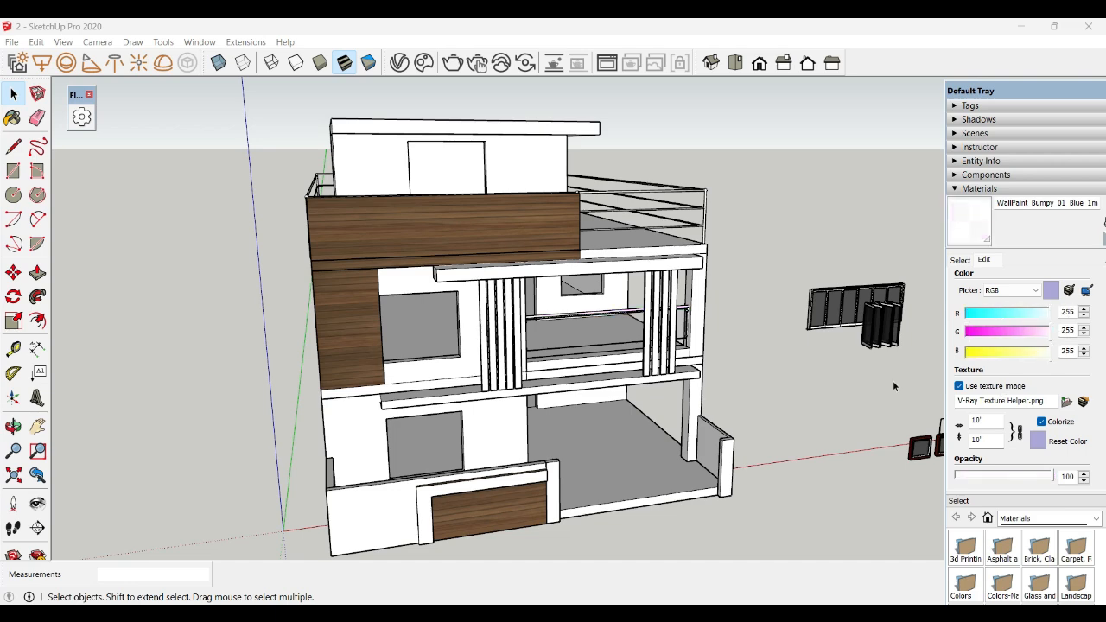
# - Compare the balcony and its vertical fins with the reference photo and look through the scene materials in the V-Ray Asset Editor
pyautogui.scroll(5, 734, 242)
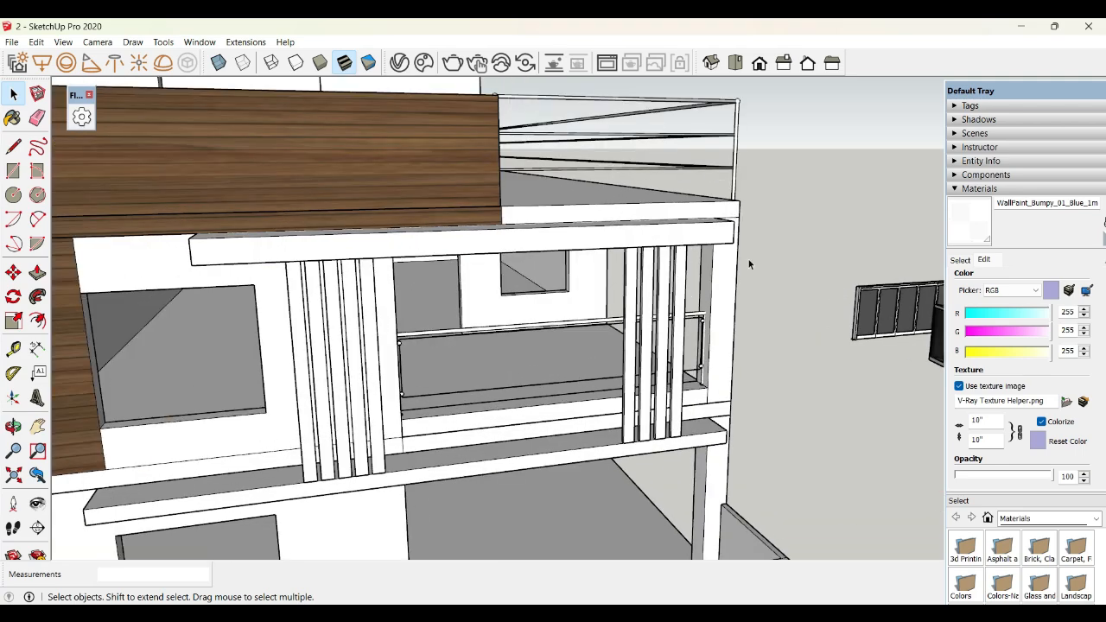
pyautogui.click(399, 62)
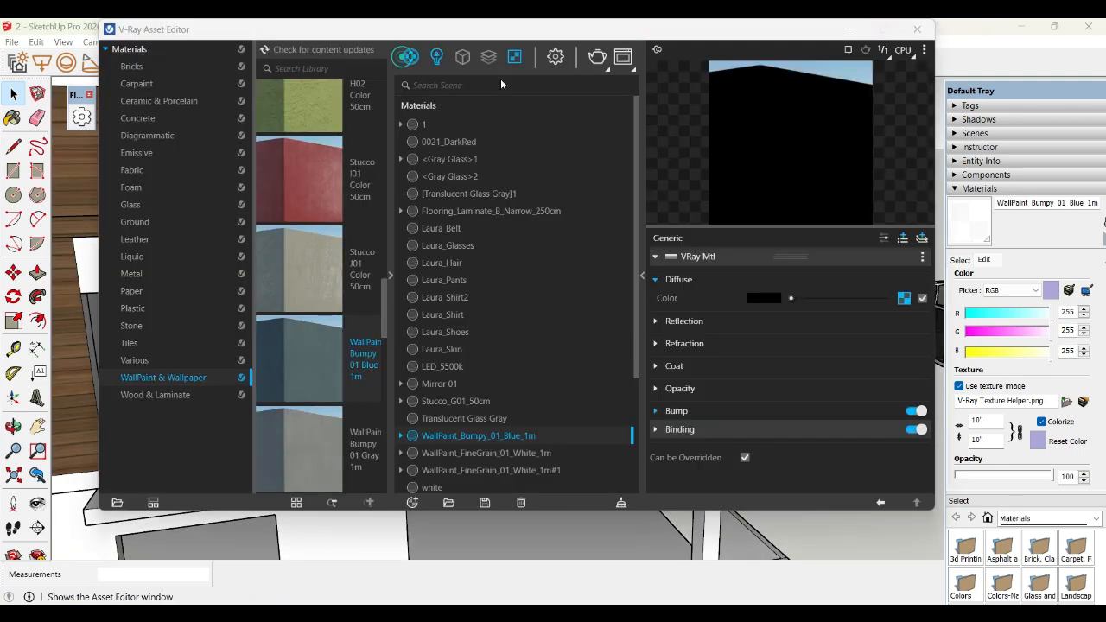
pyautogui.click(917, 29)
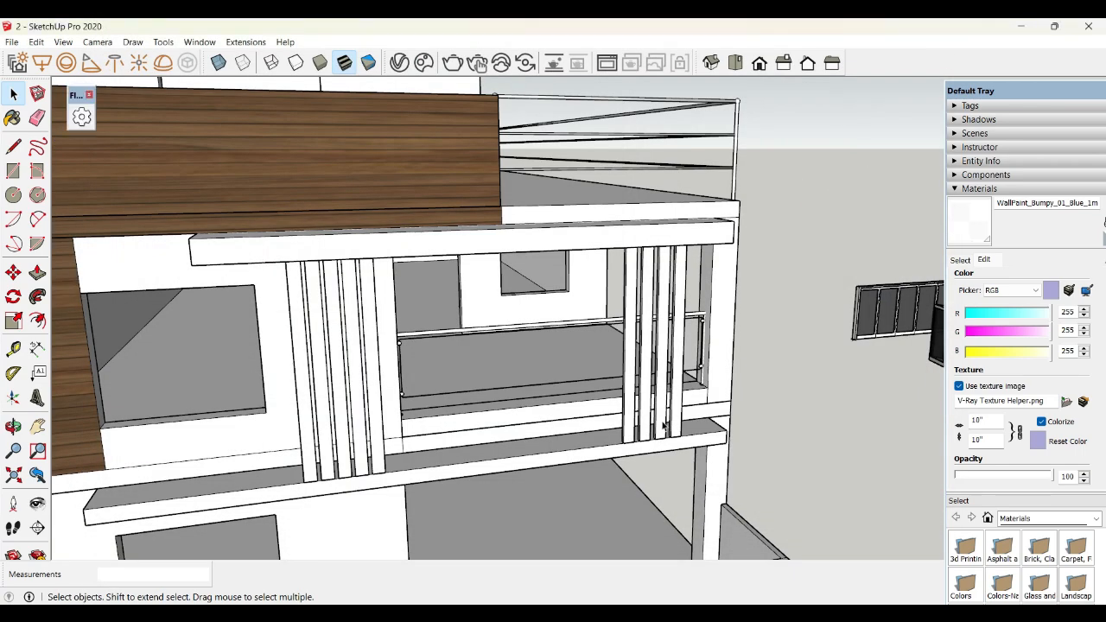
pyautogui.scroll(-6, 766, 319)
pyautogui.moveTo(765, 317); pyautogui.dragTo(450, 333, button='middle')
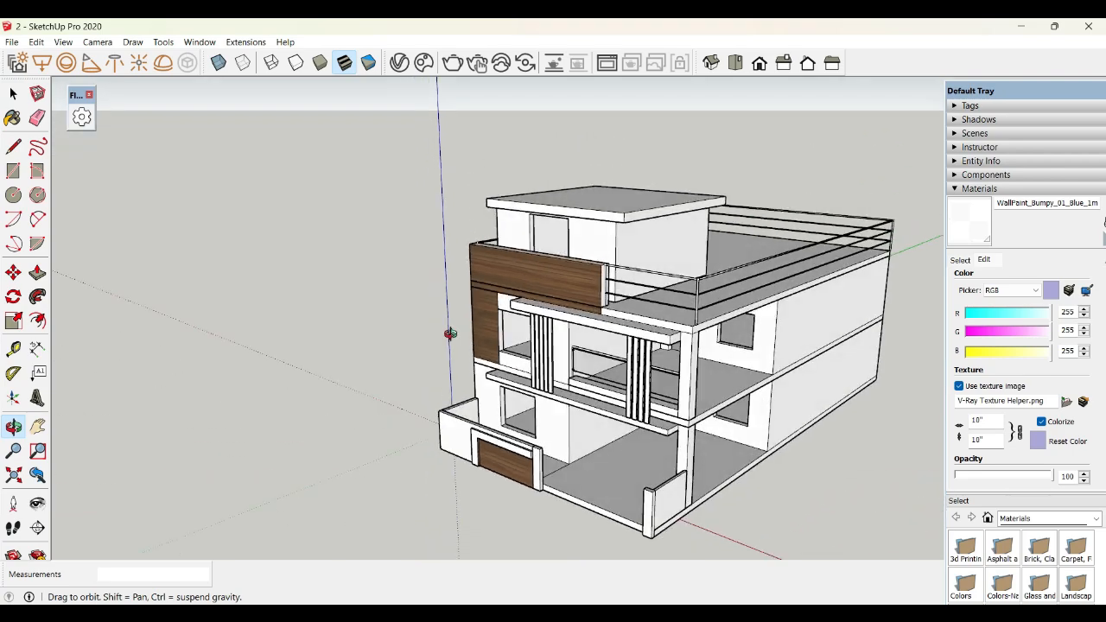
pyautogui.scroll(8, 544, 389)
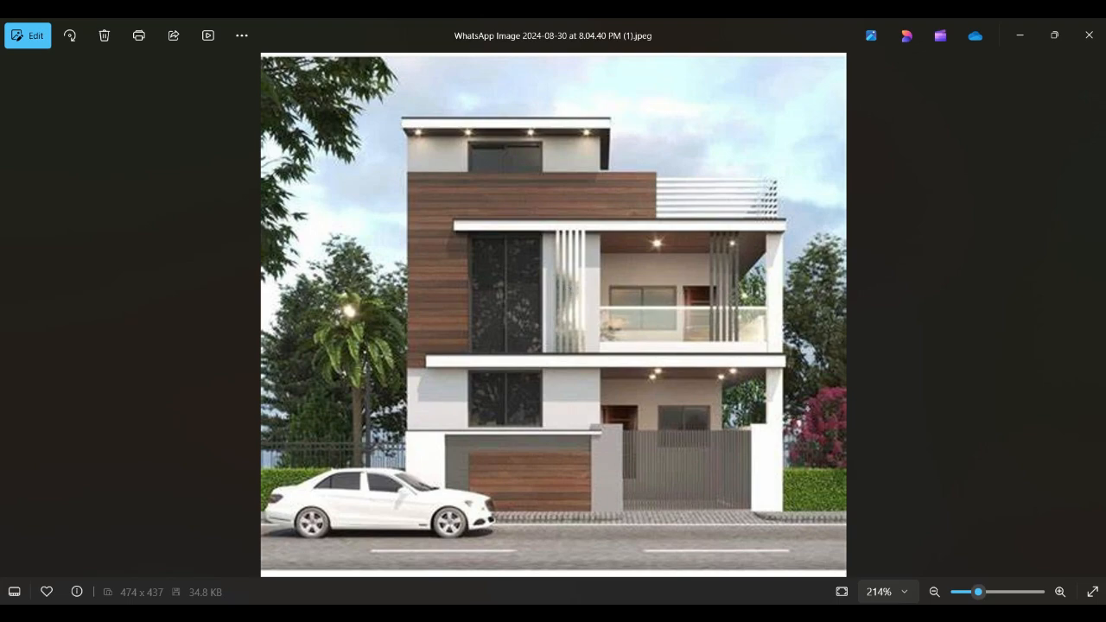
pyautogui.hotkey('alt', 'Tab')
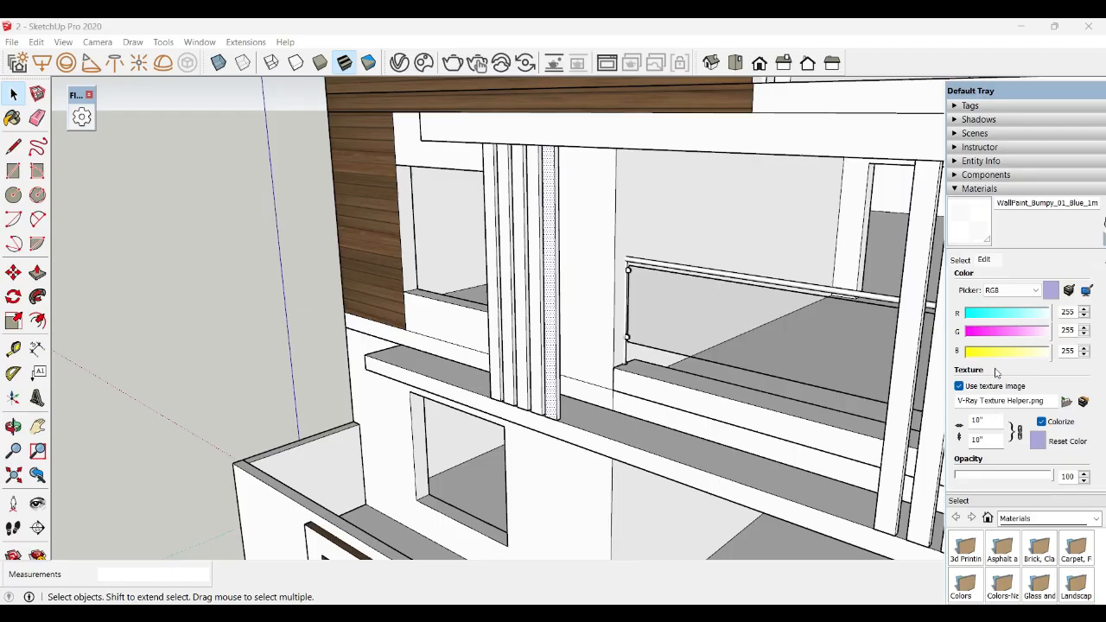
pyautogui.click(400, 62)
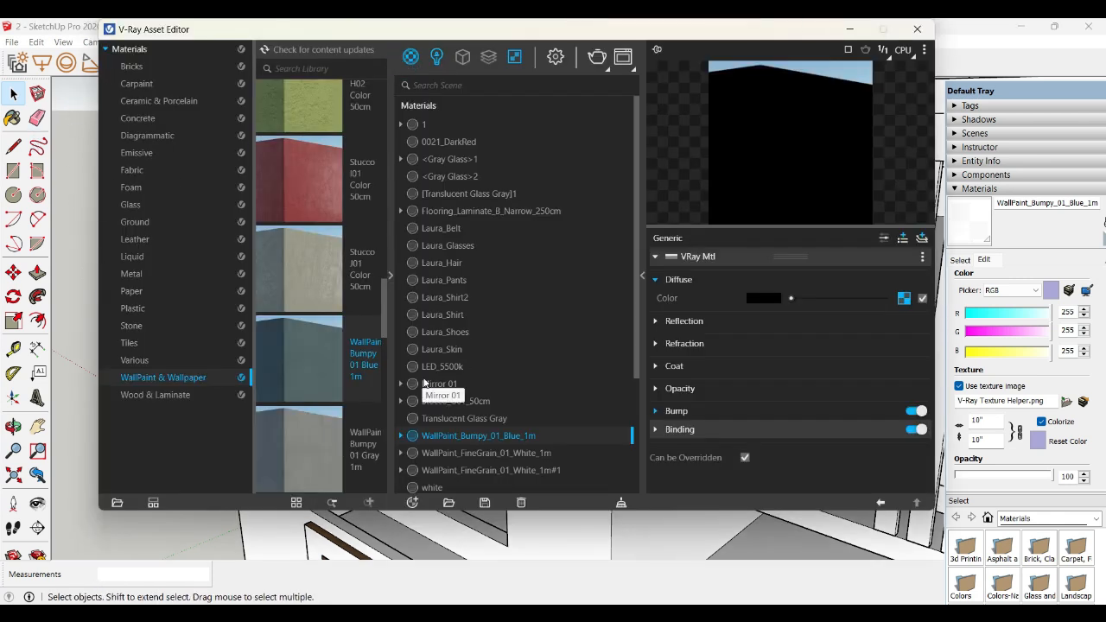
pyautogui.click(916, 28)
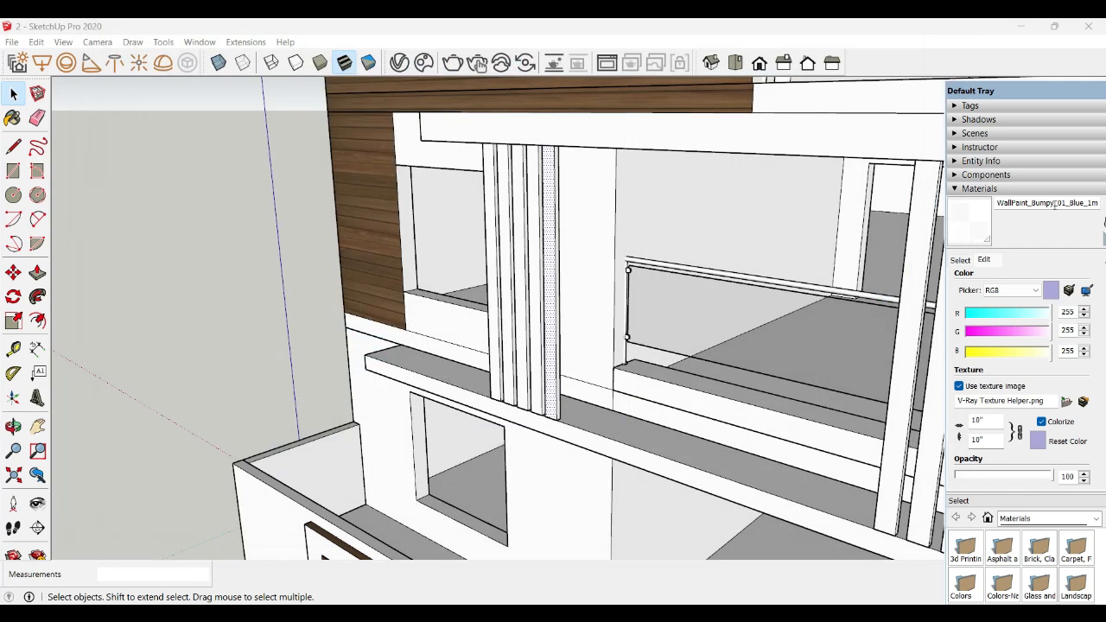
pyautogui.click(1018, 191)
pyautogui.click(1018, 191)
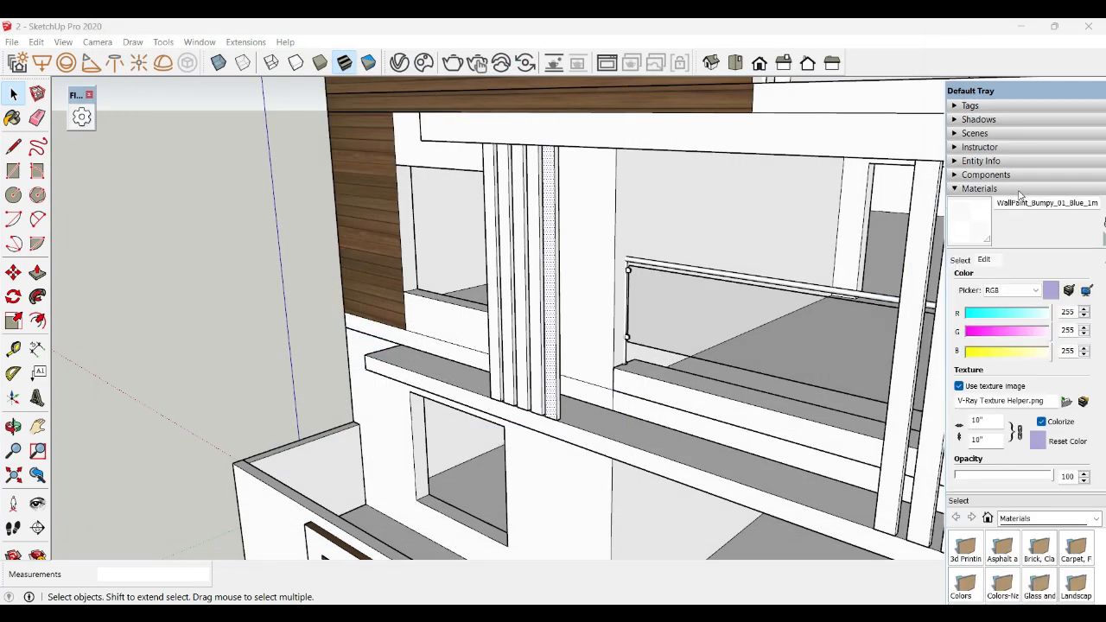
# - Apply the Mirror 01 material from the Glass and Mirrors collection to the selected face of the outermost vertical fin
pyautogui.click(960, 260)
pyautogui.click(1048, 281)
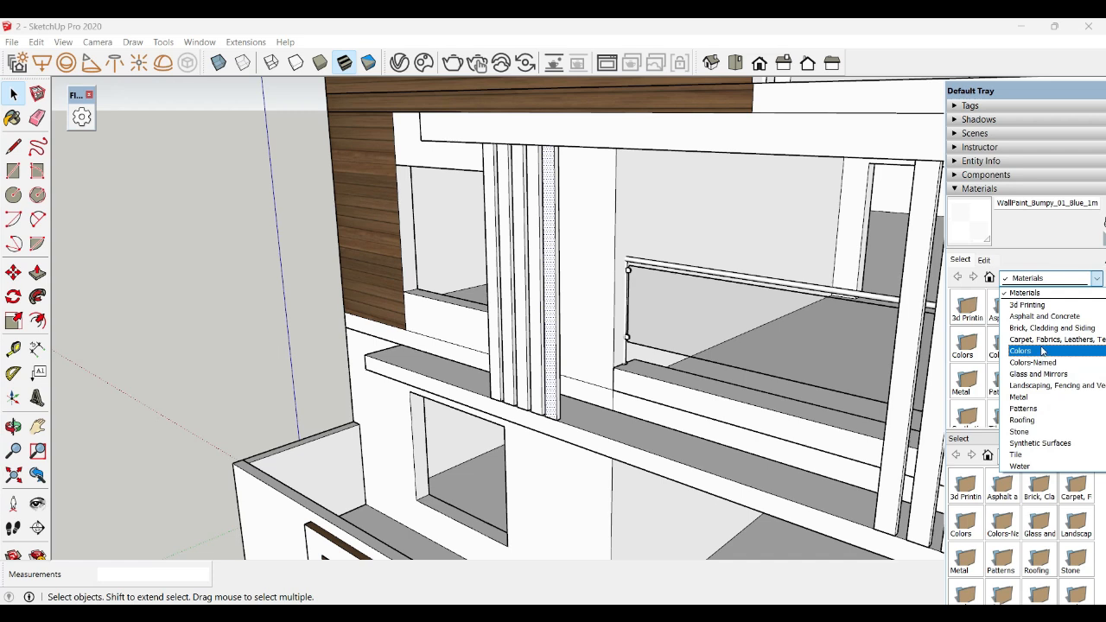
pyautogui.click(1038, 374)
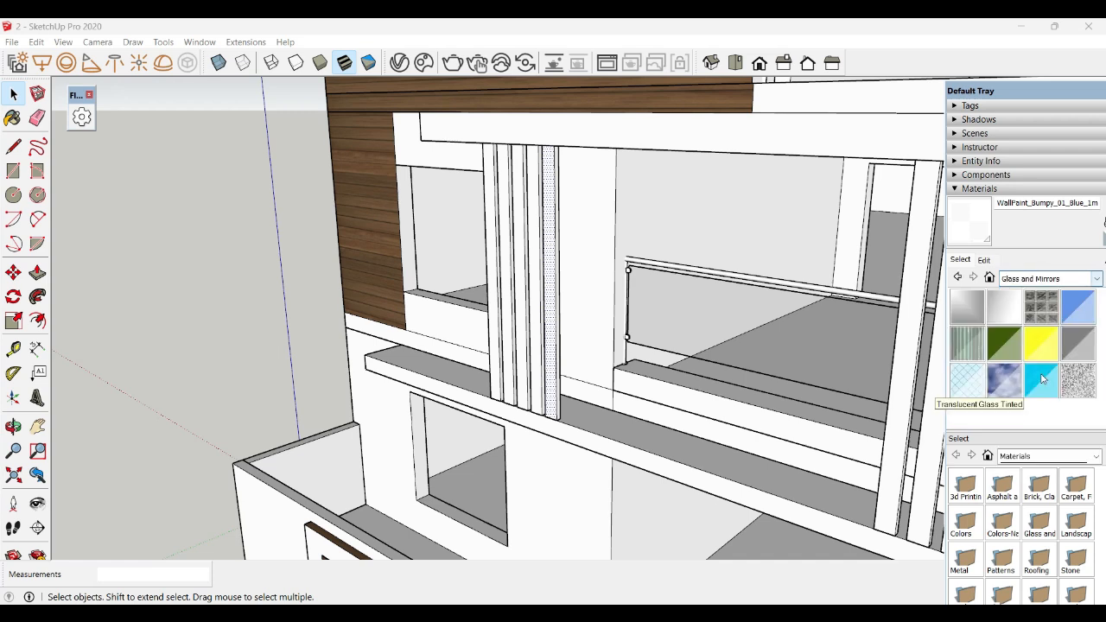
pyautogui.click(984, 309)
pyautogui.scroll(5, 559, 203)
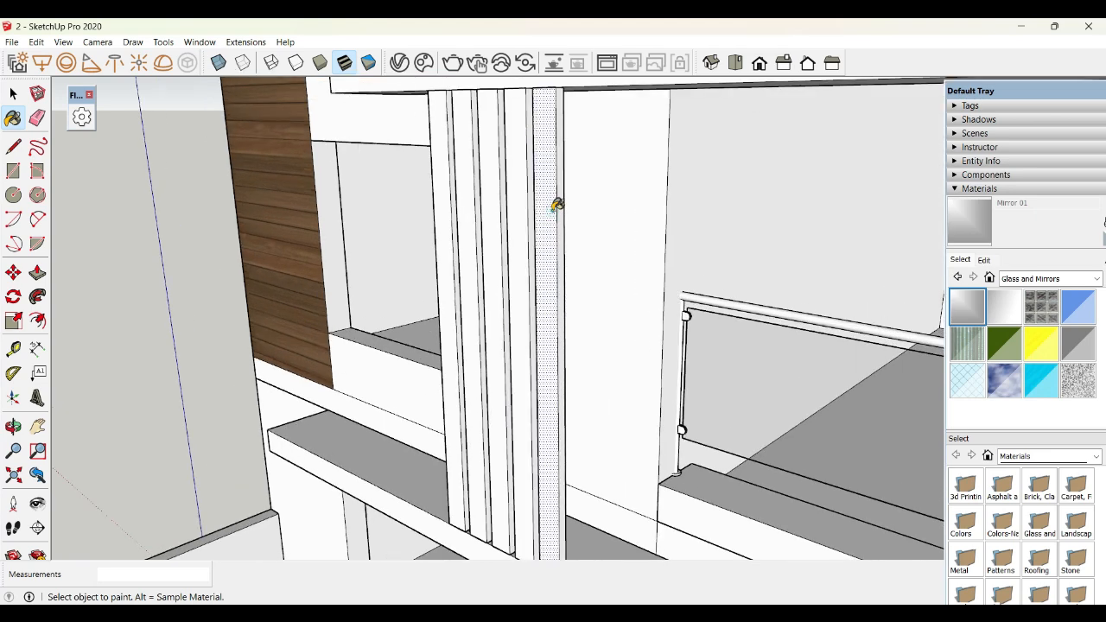
# - Select the front faces of all the fins in the balcony fin group and paint them with the Mirror 01 material
pyautogui.click(13, 93)
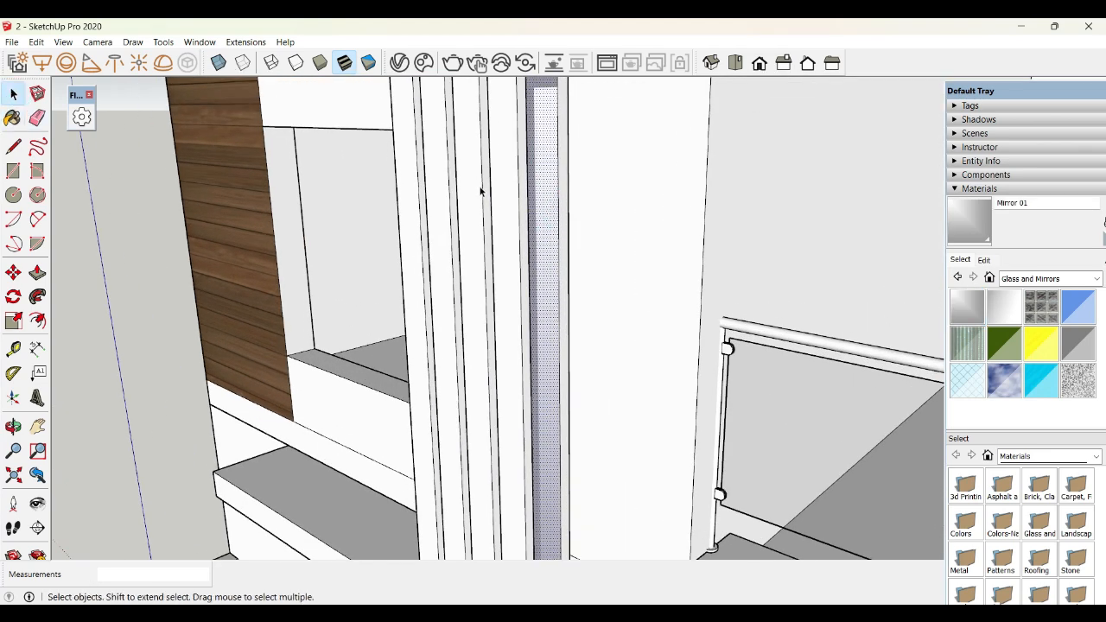
pyautogui.click(554, 197)
pyautogui.keyDown('ctrl'); pyautogui.click(509, 219); pyautogui.keyUp('ctrl')
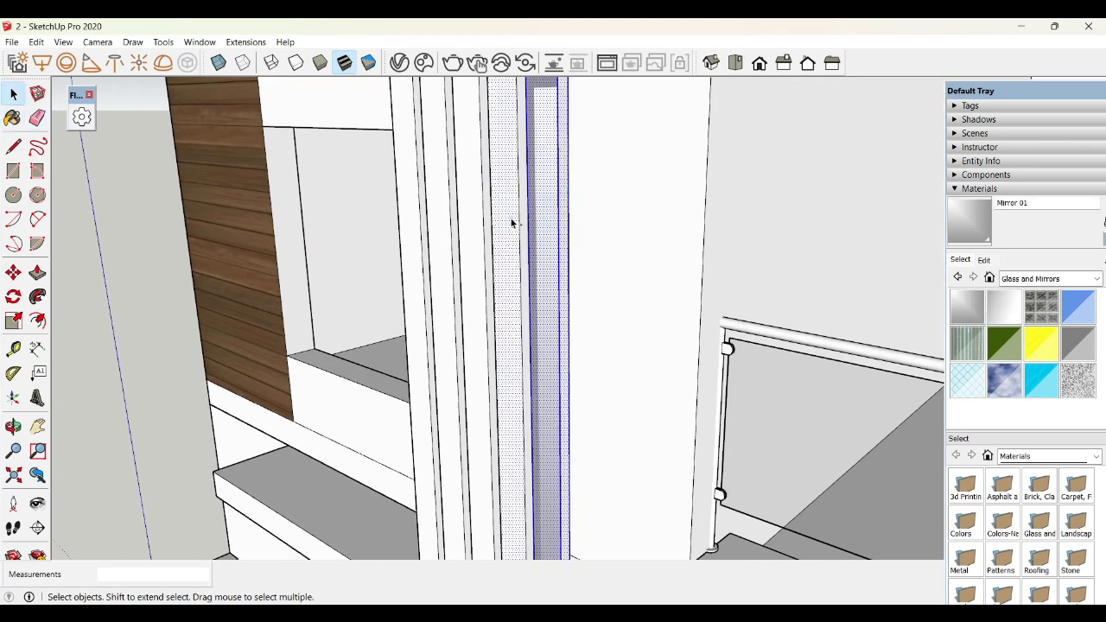
pyautogui.keyDown('ctrl'); pyautogui.click(468, 229); pyautogui.keyUp('ctrl')
pyautogui.keyDown('ctrl'); pyautogui.click(445, 239); pyautogui.keyUp('ctrl')
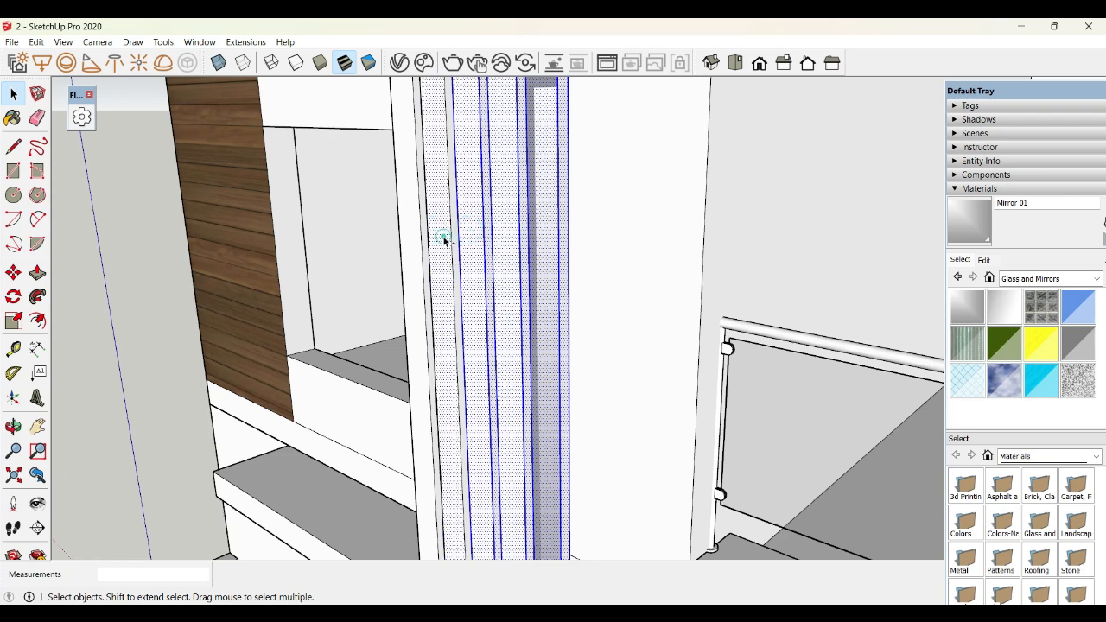
pyautogui.keyDown('ctrl'); pyautogui.click(413, 250); pyautogui.keyUp('ctrl')
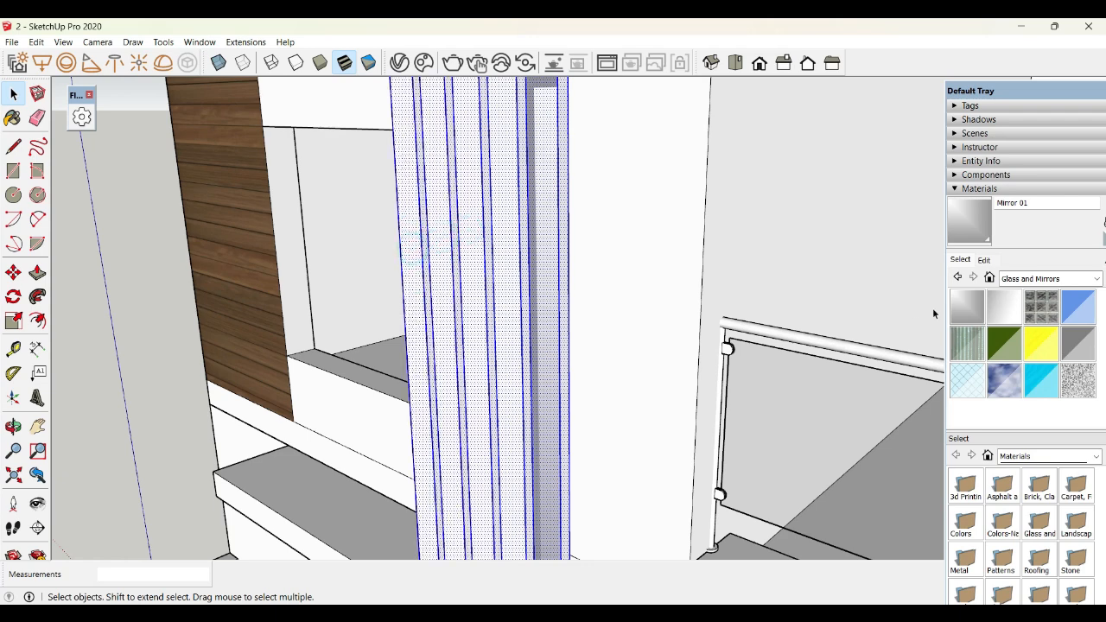
pyautogui.click(966, 307)
pyautogui.click(518, 235)
pyautogui.scroll(-5, 553, 242)
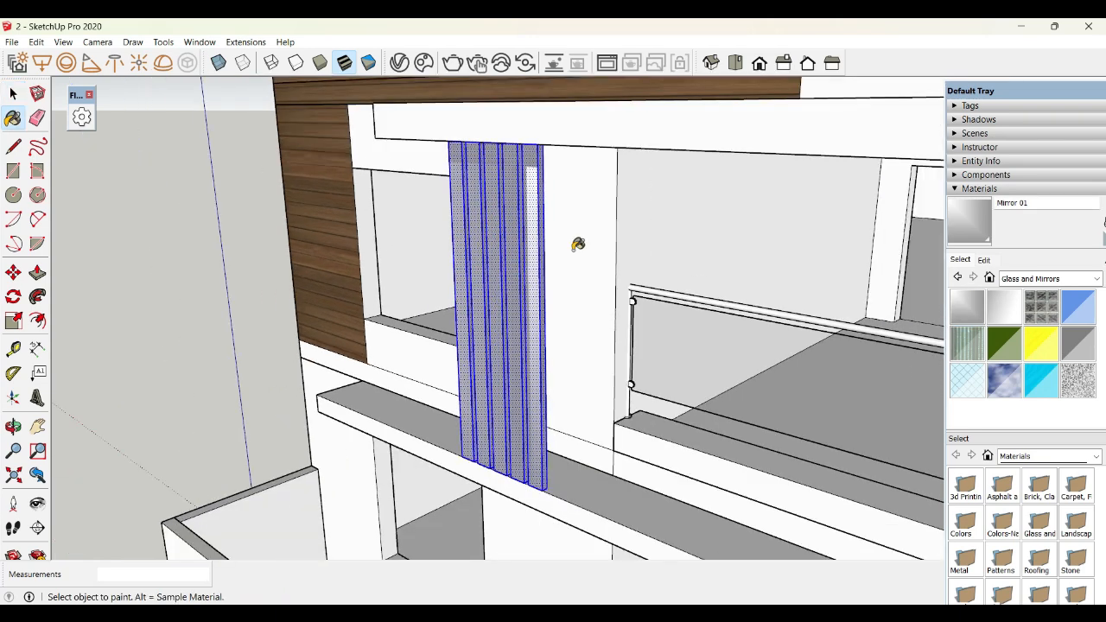
pyautogui.moveTo(575, 248); pyautogui.dragTo(167, 184, button='middle')
pyautogui.click(12, 95)
pyautogui.click(267, 285)
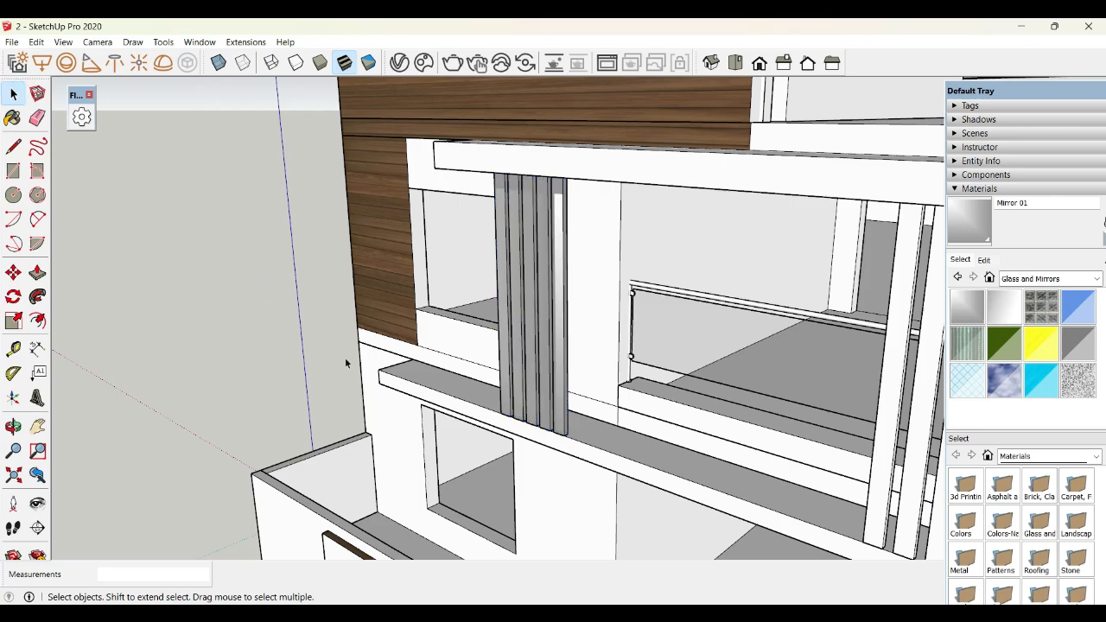
# - Undock the tray and search the 3D Warehouse components for doors
pyautogui.keyDown('shift'); pyautogui.moveTo(347, 363); pyautogui.dragTo(466, 285, button='middle'); pyautogui.keyUp('shift')
pyautogui.scroll(-5, 268, 313)
pyautogui.scroll(3, 682, 343)
pyautogui.scroll(-6, 682, 343)
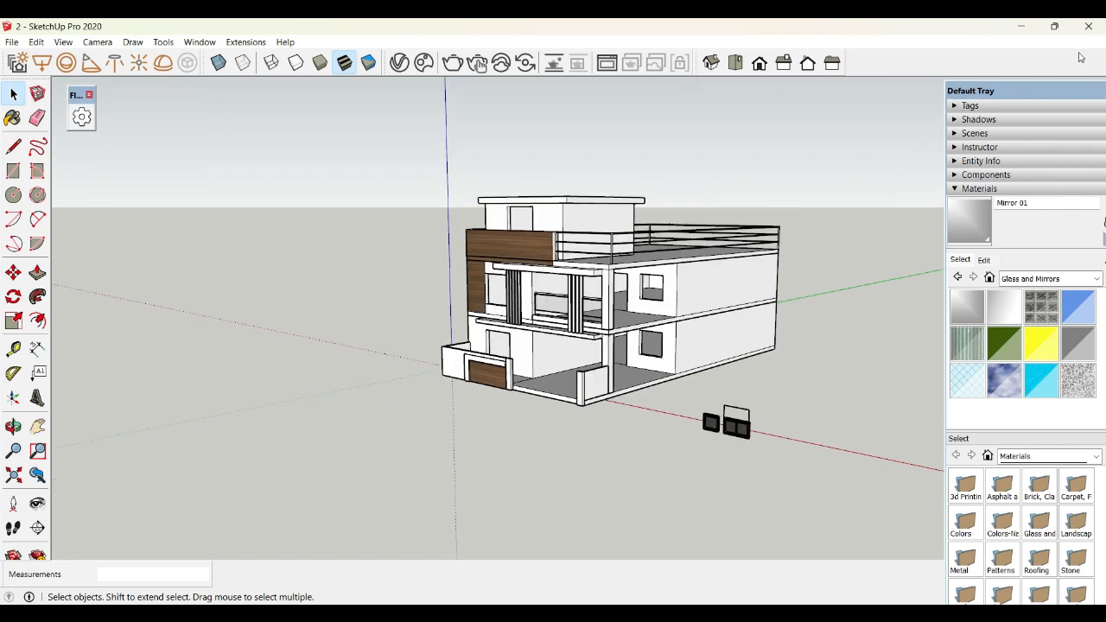
pyautogui.moveTo(1037, 91); pyautogui.dragTo(996, 105)
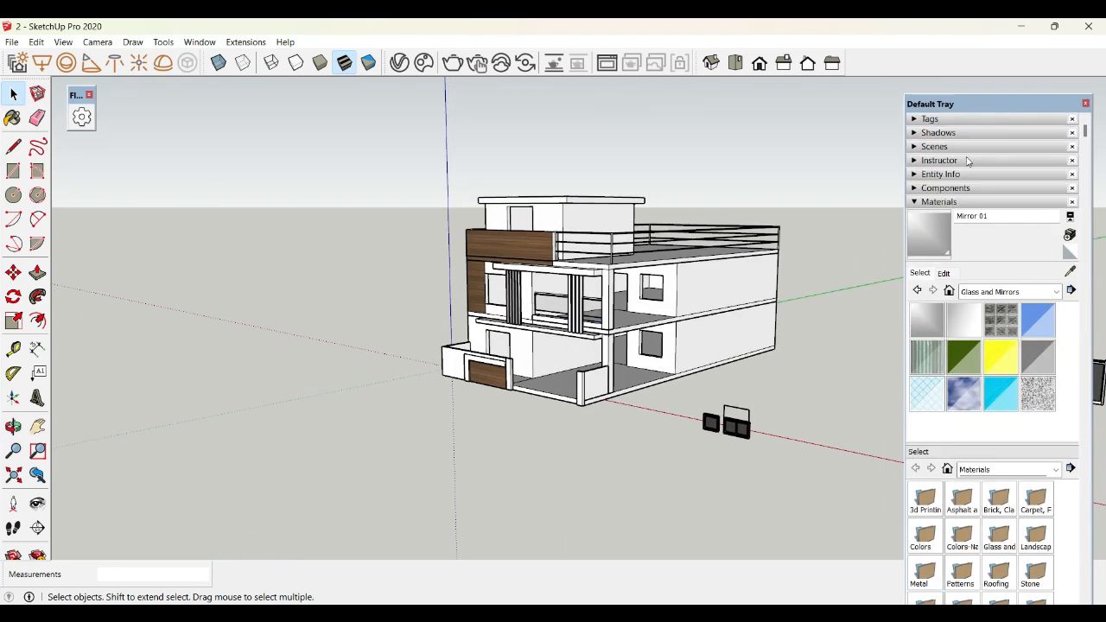
pyautogui.click(932, 190)
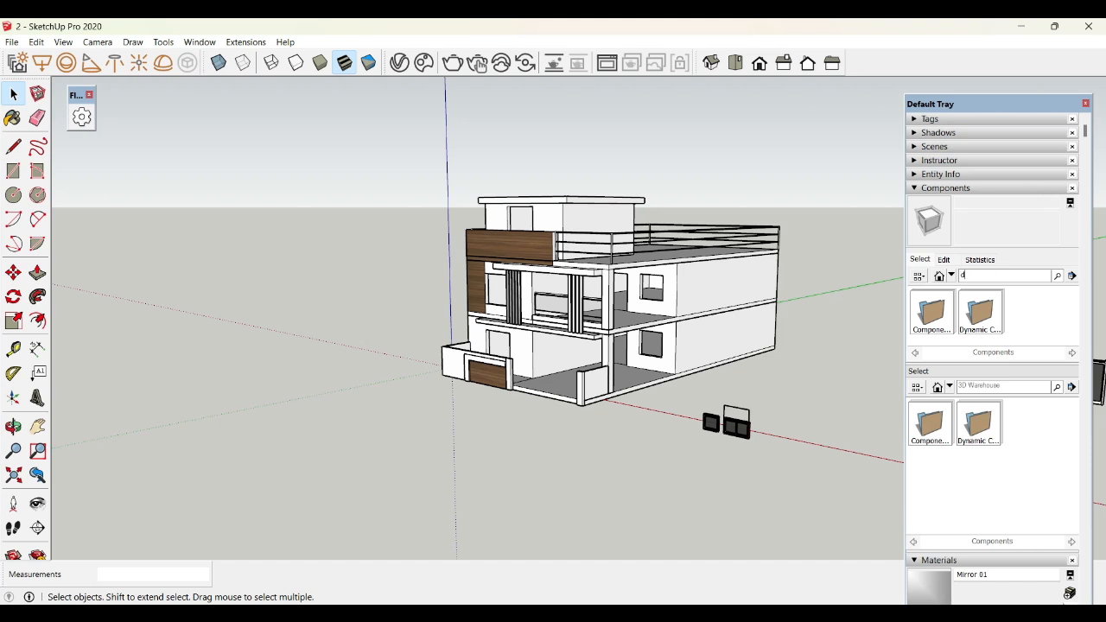
pyautogui.press('Return')
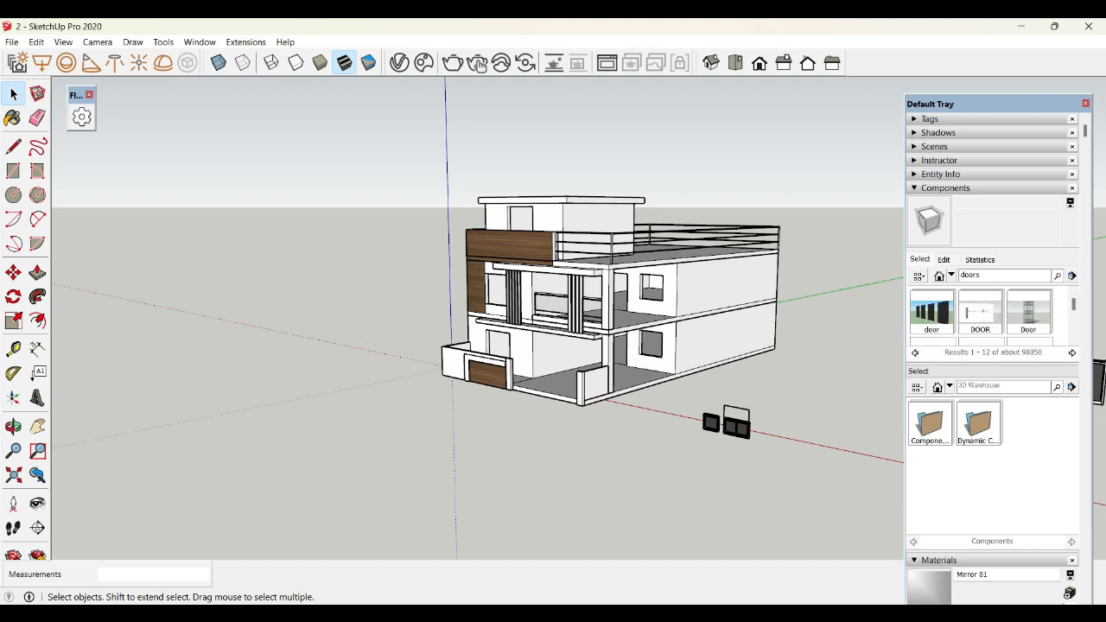
# - Check the doors and windows in the reference house photo and return to the SketchUp model
pyautogui.click(718, 545)
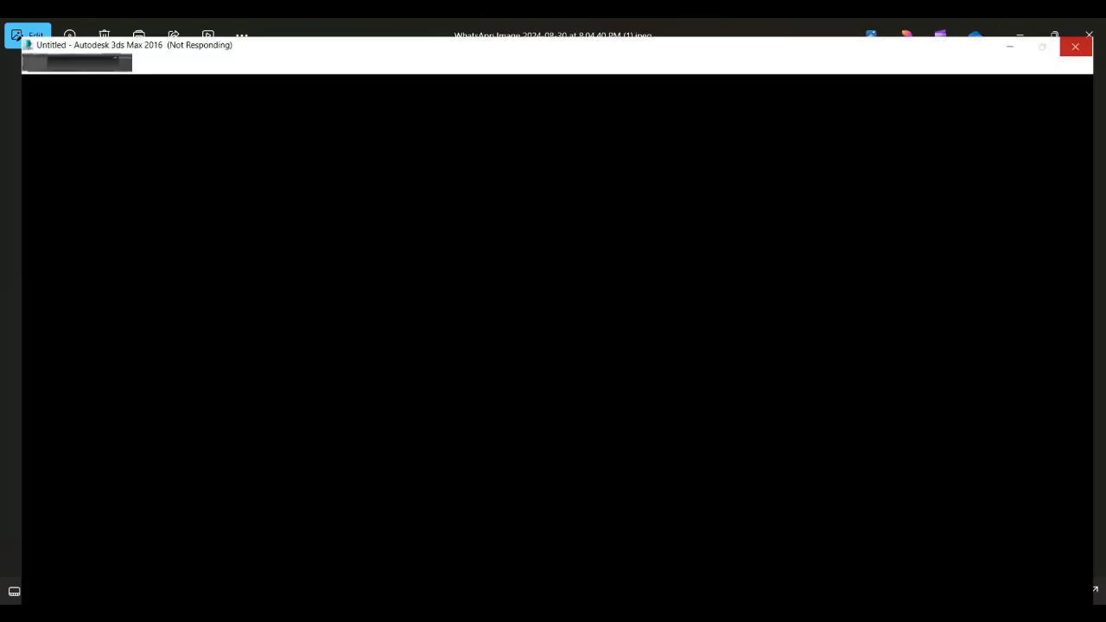
pyautogui.click(1024, 31)
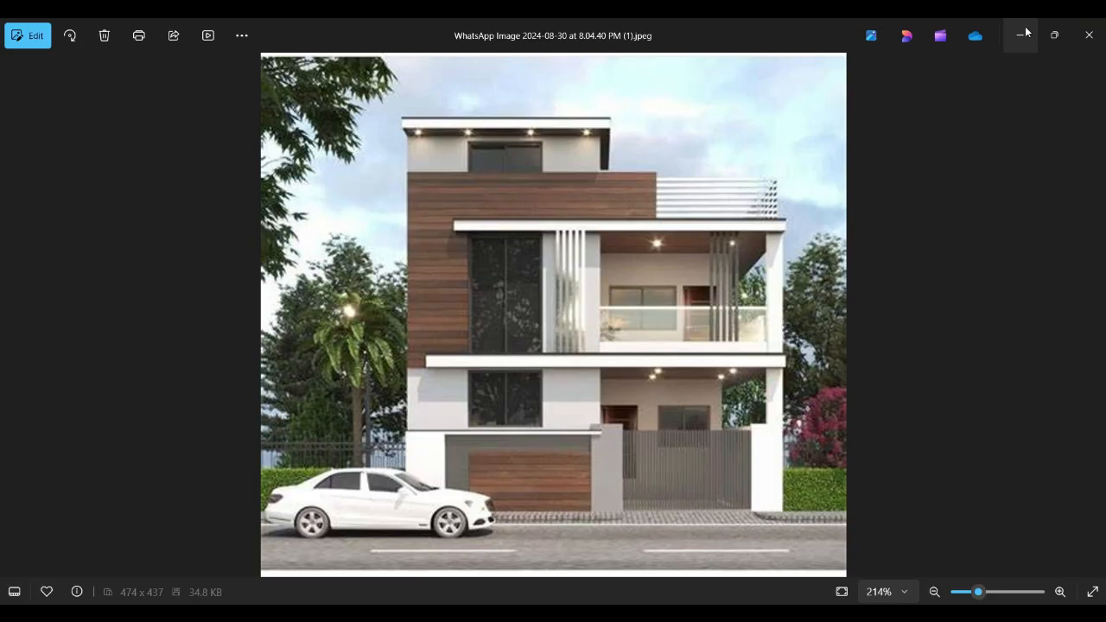
pyautogui.hotkey('alt', 'Tab')
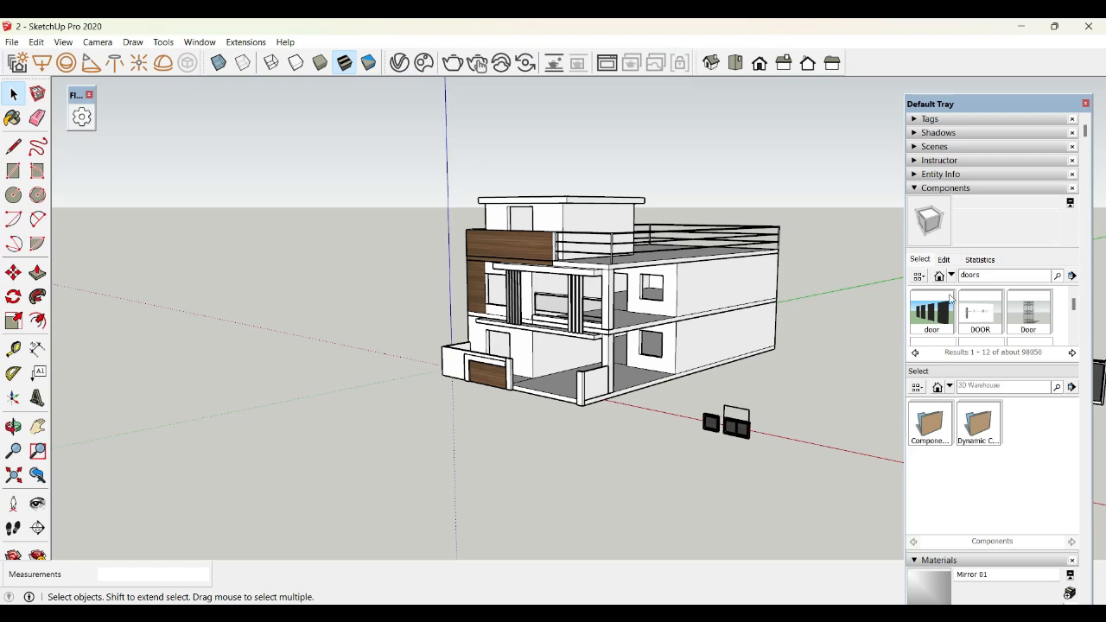
# - Open the Doors collection from the search results and place its entrance door component on the ground in front of the house
pyautogui.click(917, 332)
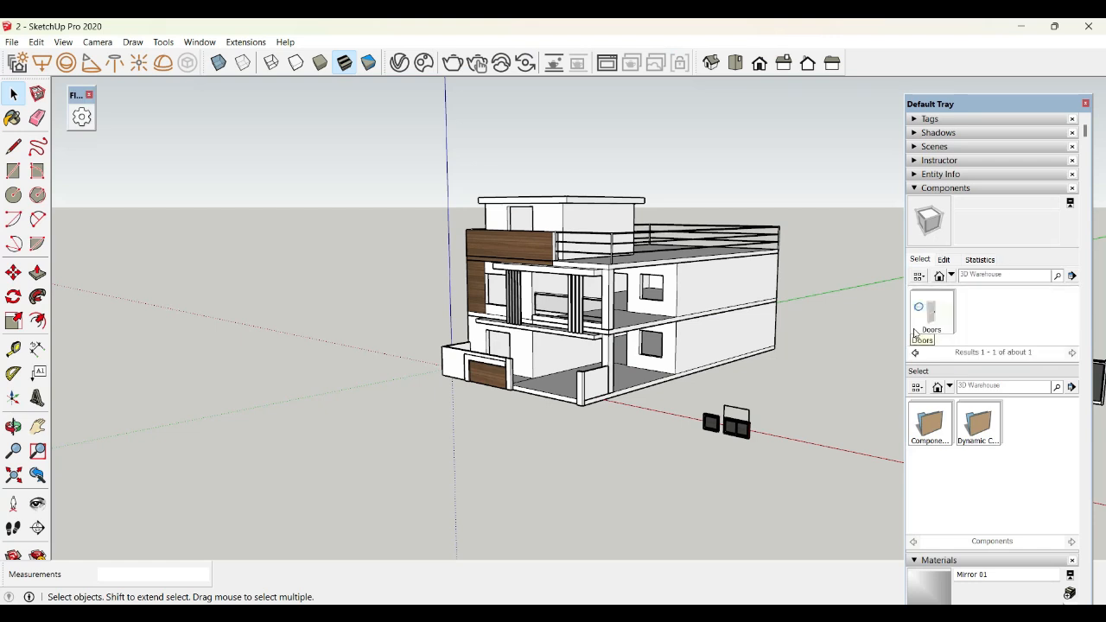
pyautogui.click(919, 327)
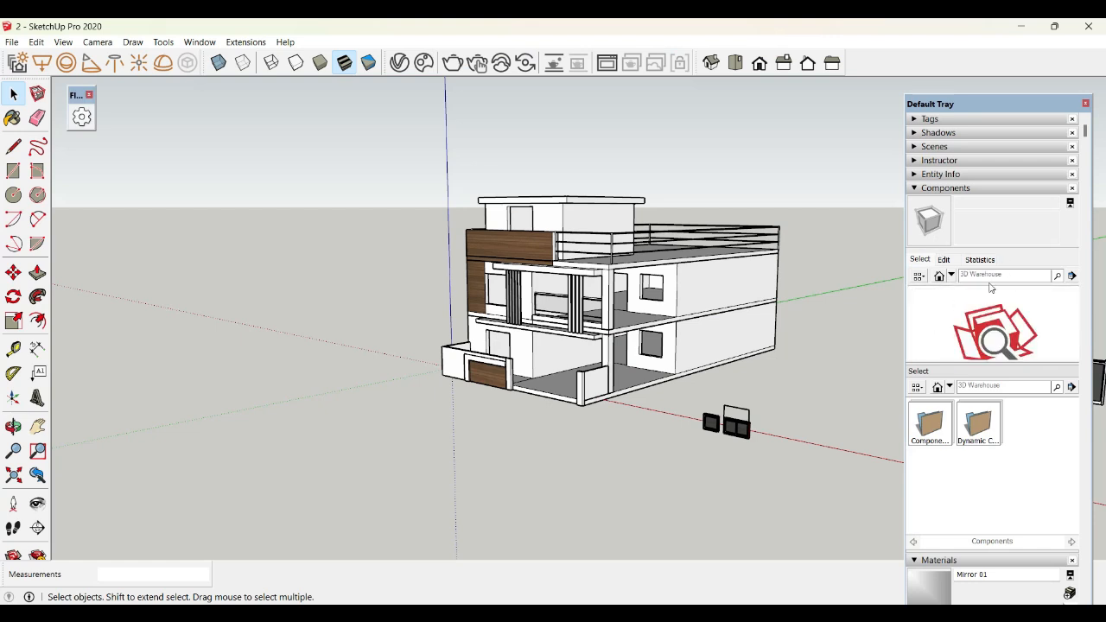
pyautogui.click(1029, 309)
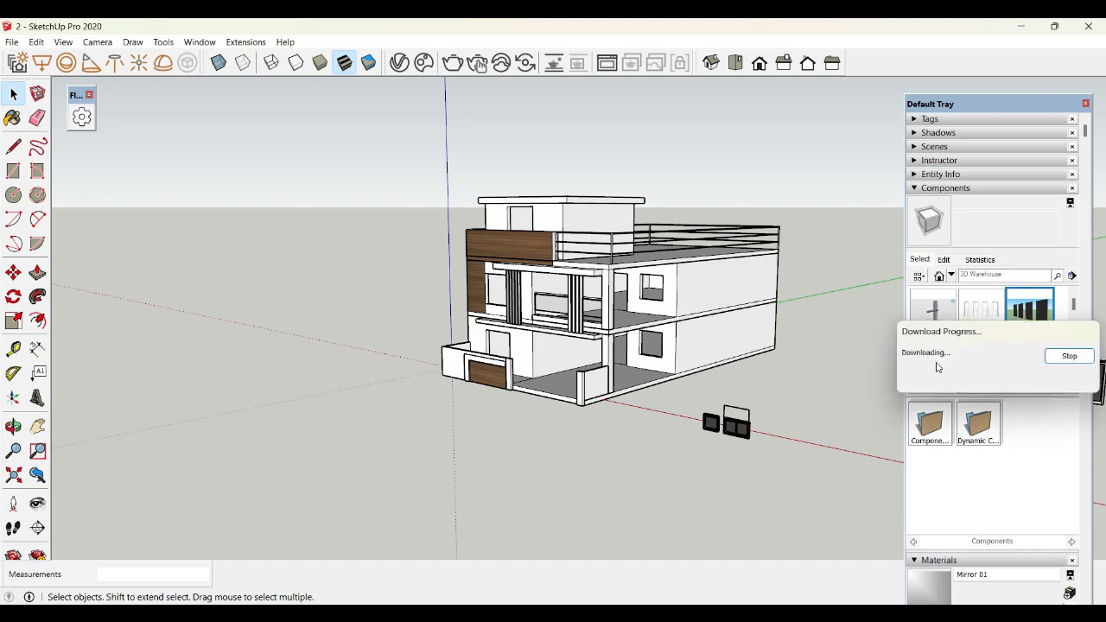
pyautogui.scroll(-1, 463, 389)
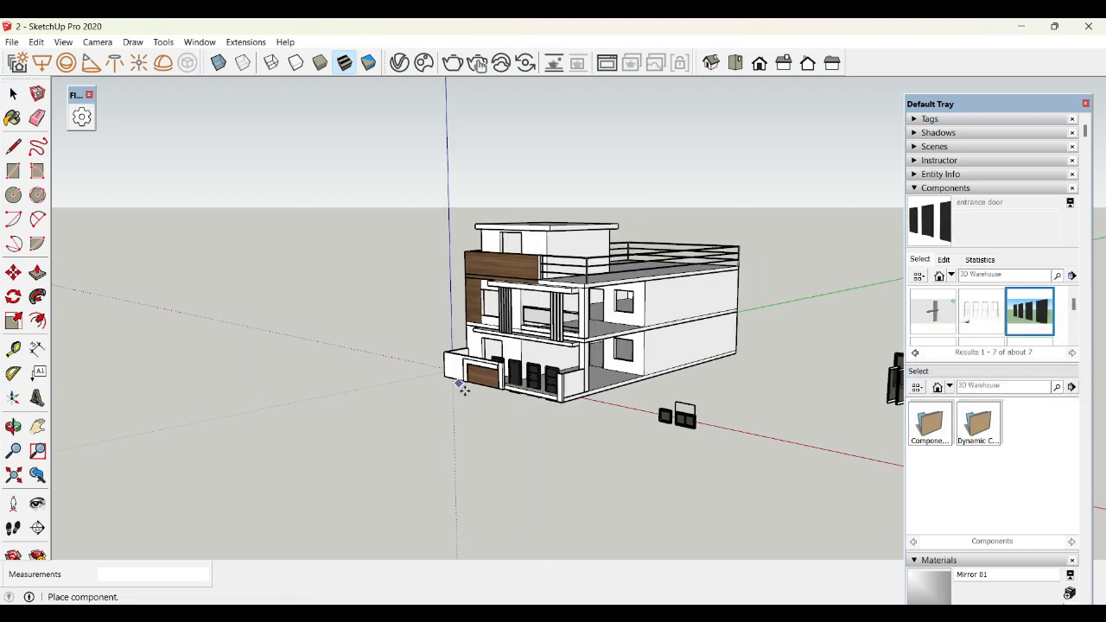
pyautogui.click(507, 458)
pyautogui.scroll(-1, 508, 459)
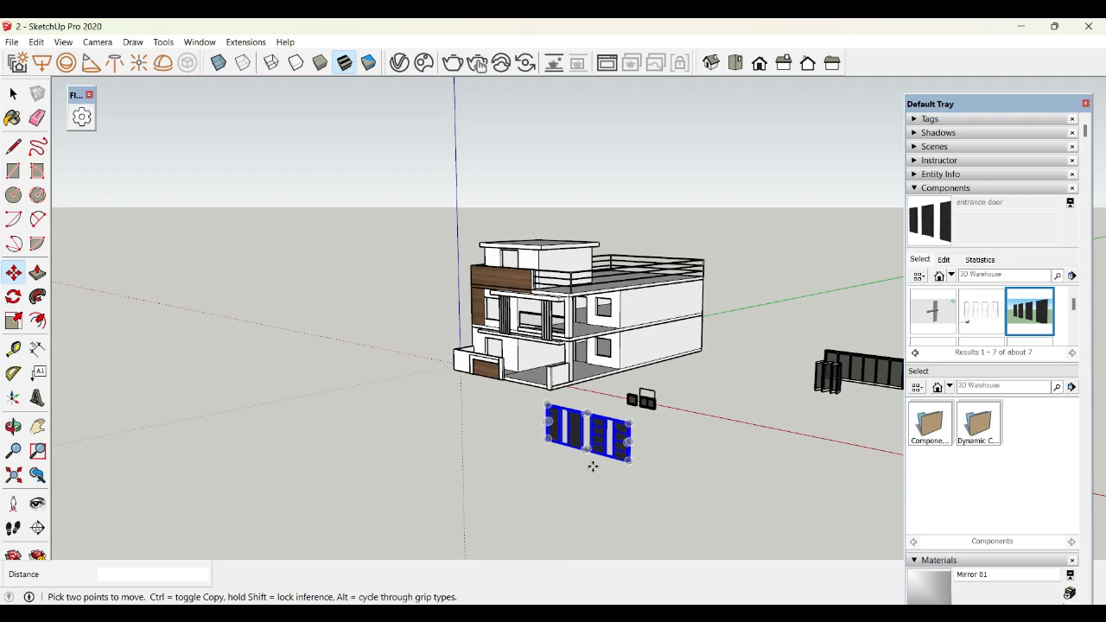
pyautogui.moveTo(592, 467); pyautogui.dragTo(393, 294, button='middle')
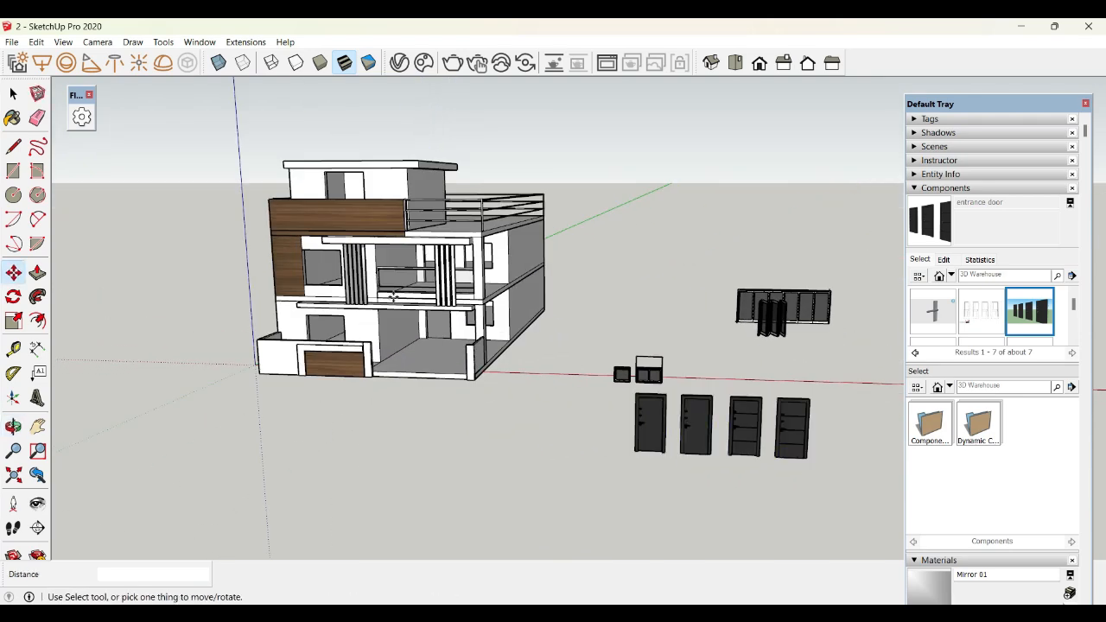
# - Explode the placed entrance door component into four separate doors
pyautogui.click(13, 93)
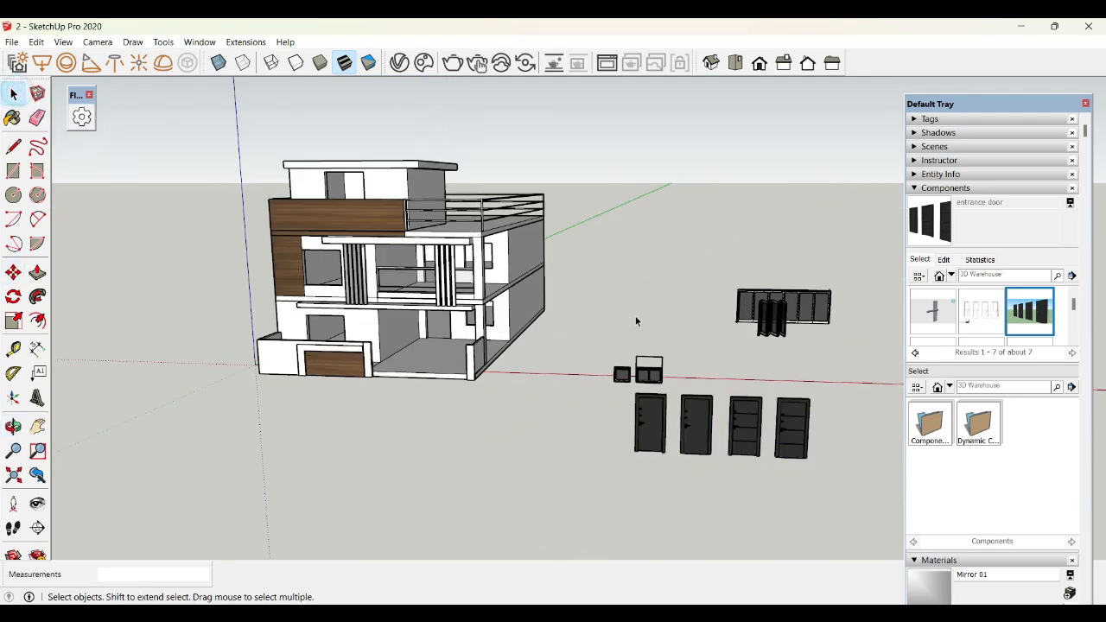
pyautogui.click(637, 421)
pyautogui.scroll(6, 717, 478)
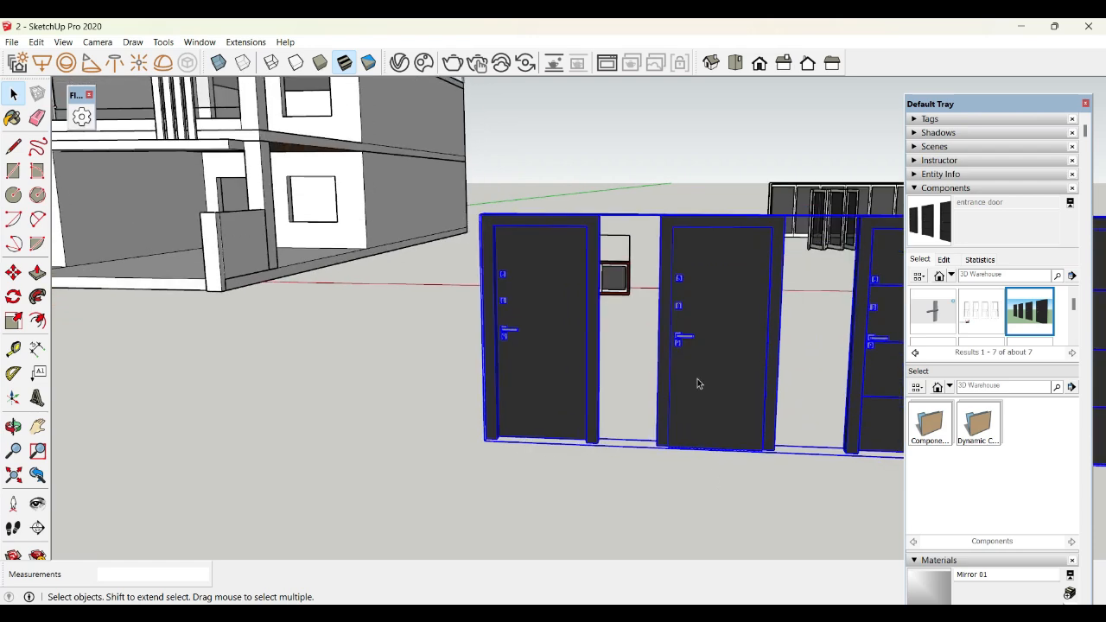
pyautogui.rightClick(737, 270)
pyautogui.click(782, 291)
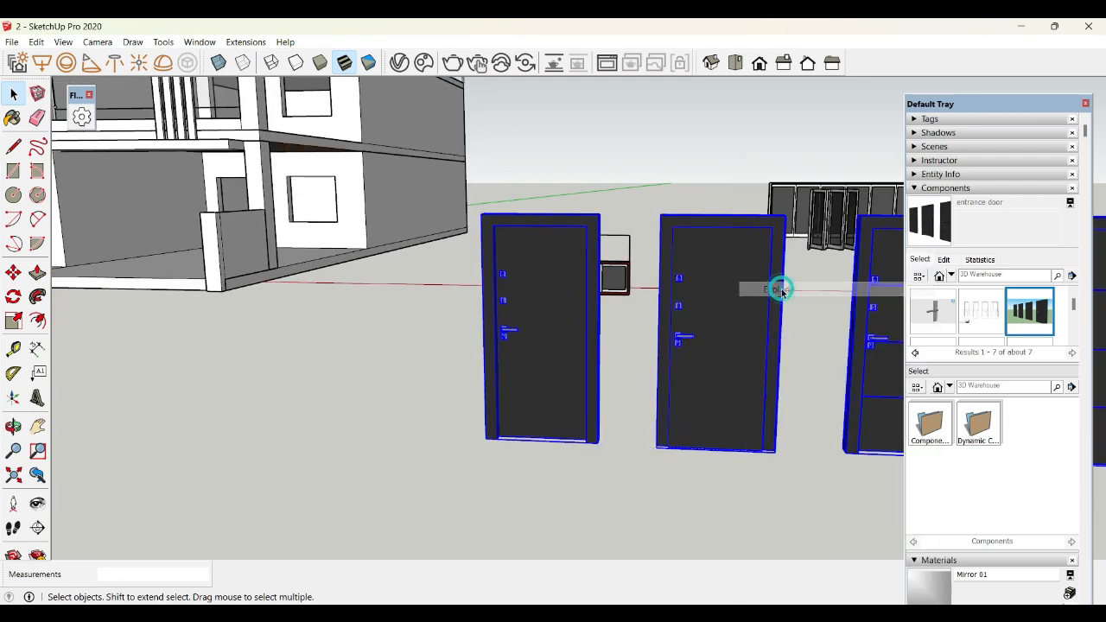
pyautogui.scroll(-5, 526, 378)
pyautogui.click(601, 460)
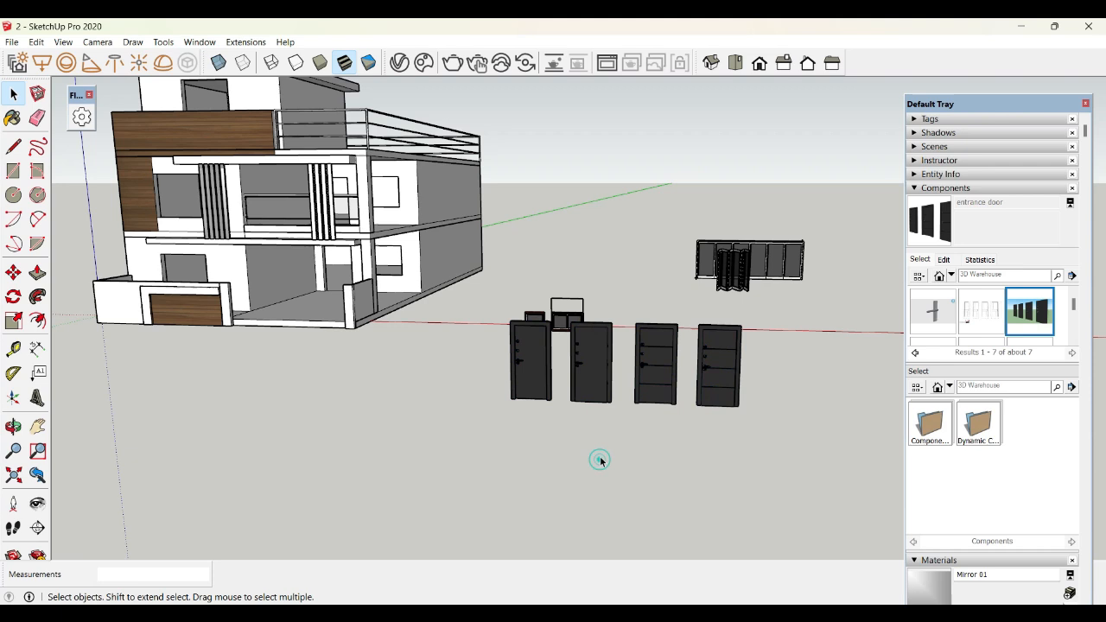
pyautogui.doubleClick(730, 363)
pyautogui.click(730, 363)
pyautogui.click(748, 361)
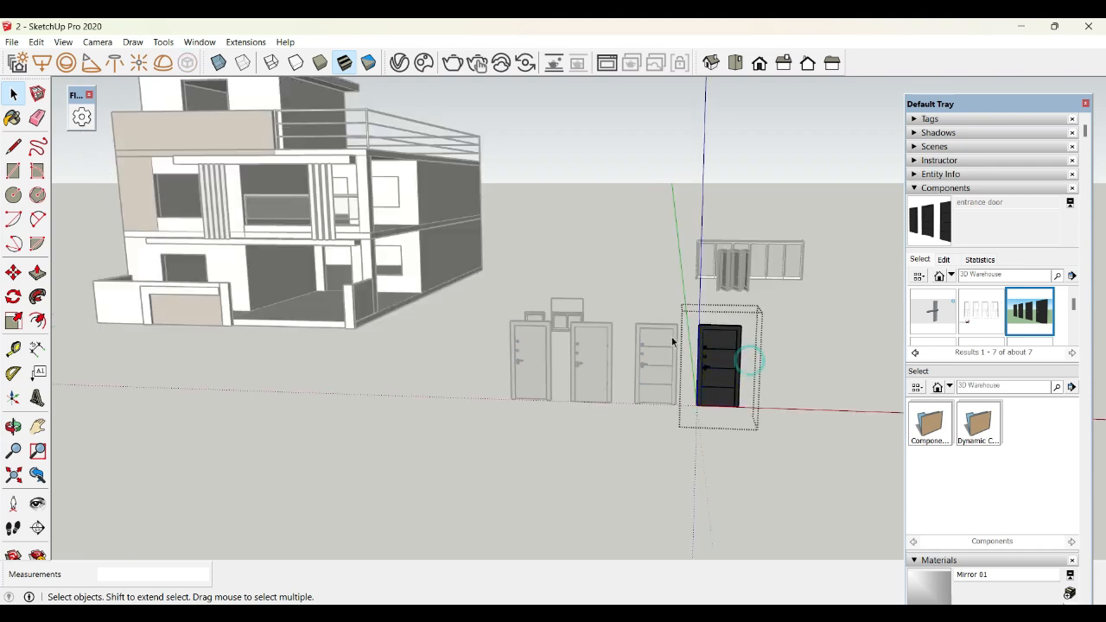
pyautogui.click(818, 310)
# - Move the outermost four-panel door by its upper corner to the upper corner of the ground-floor doorway beside the porch window
pyautogui.click(717, 363)
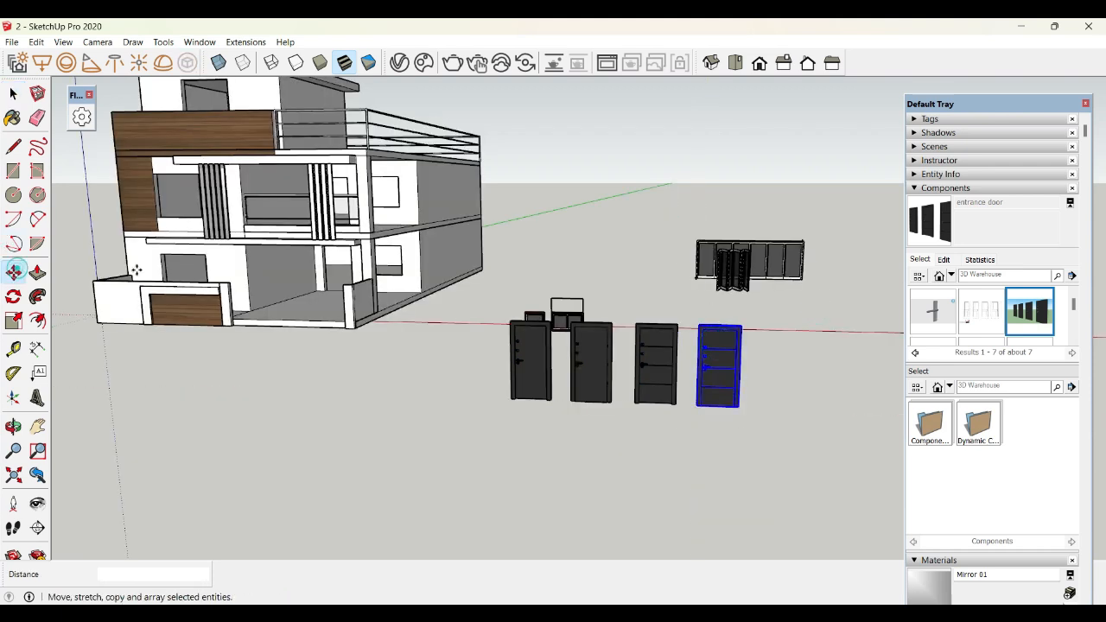
pyautogui.click(13, 272)
pyautogui.click(697, 324)
pyautogui.scroll(1, 265, 256)
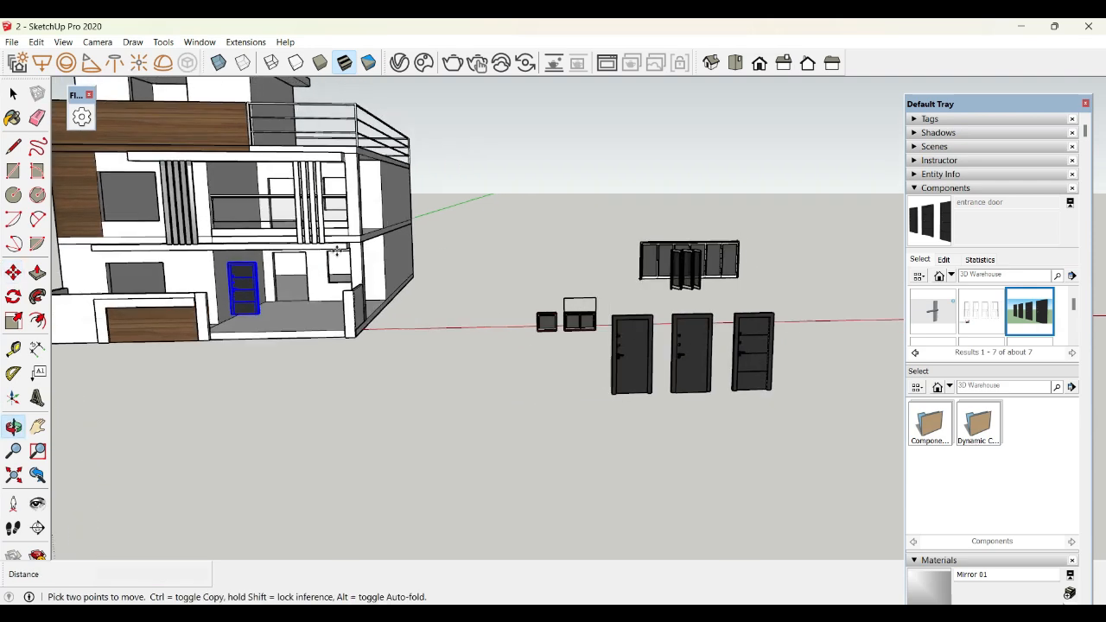
pyautogui.scroll(4, 285, 207)
pyautogui.scroll(3, 286, 204)
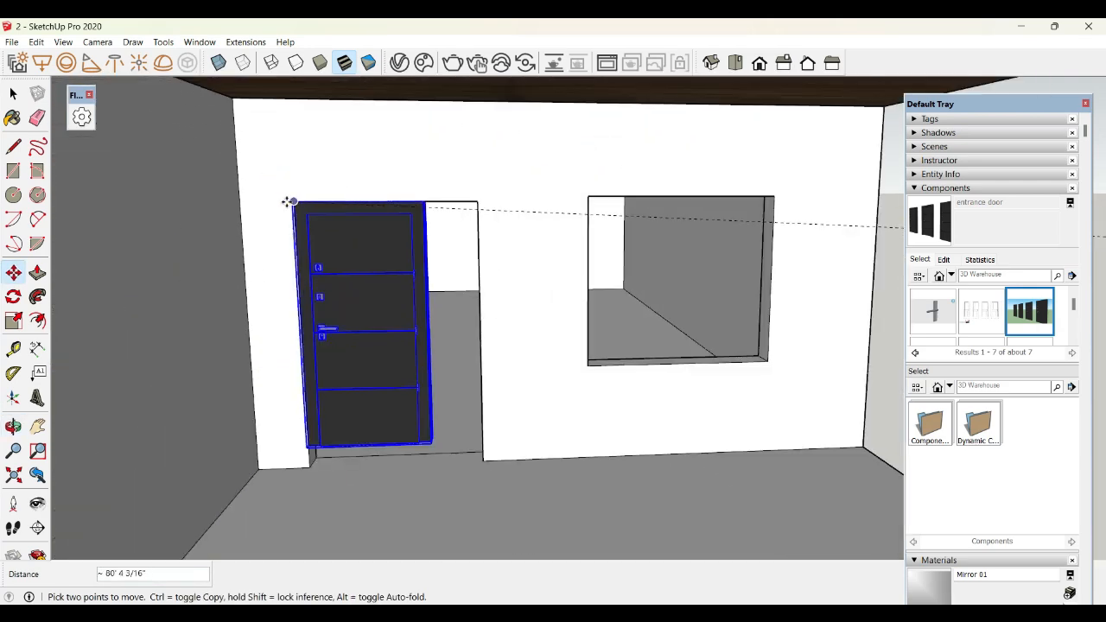
pyautogui.click(288, 204)
pyautogui.scroll(-2, 321, 185)
pyautogui.scroll(-1, 320, 185)
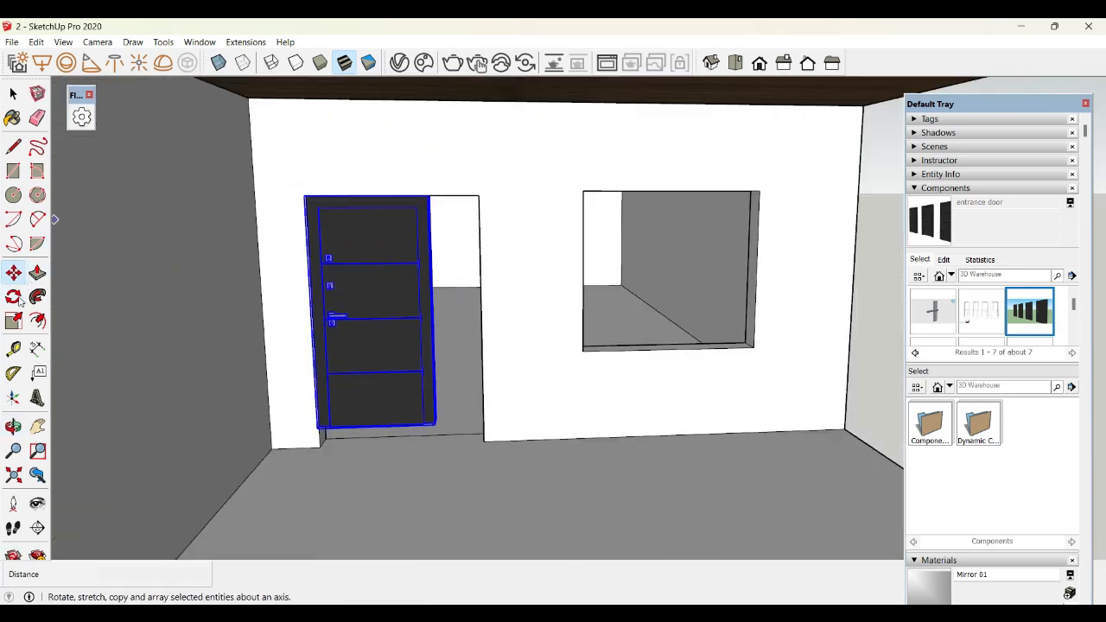
# - Scale the door's width by about 1.42 so it spans the ground-floor doorway
pyautogui.click(13, 321)
pyautogui.scroll(8, 401, 418)
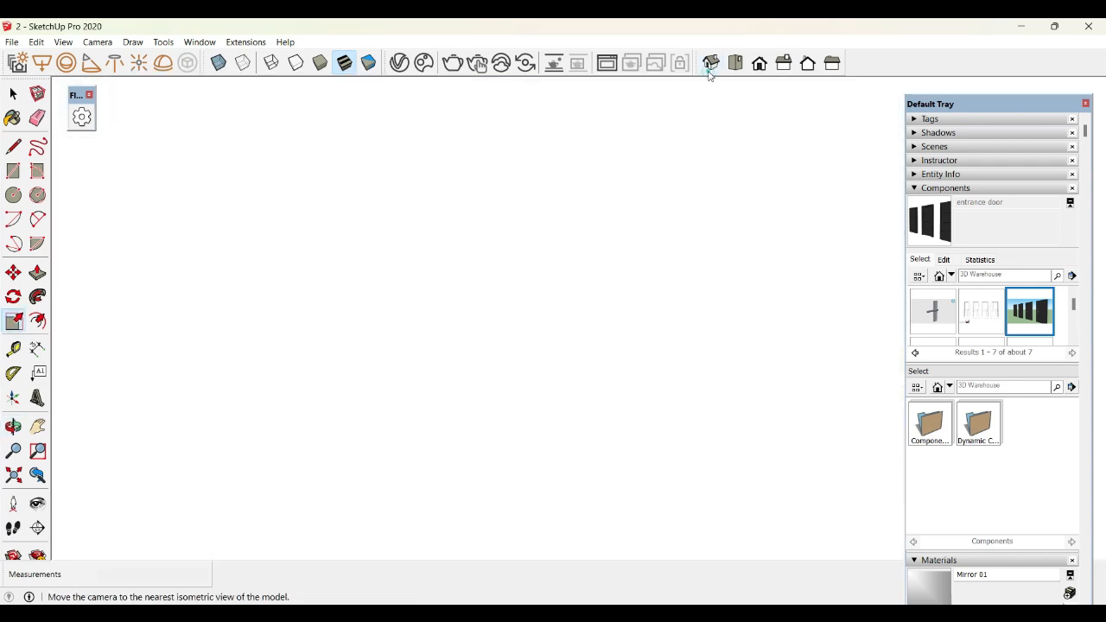
pyautogui.click(709, 65)
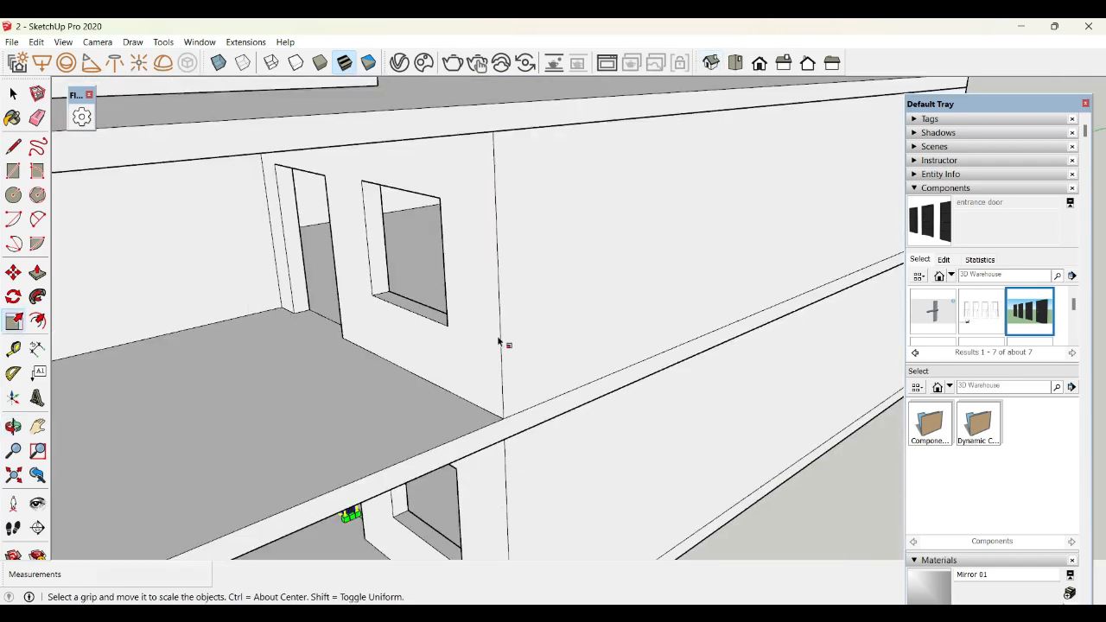
pyautogui.scroll(-2, 521, 395)
pyautogui.scroll(2, 583, 311)
pyautogui.scroll(3, 373, 529)
pyautogui.scroll(2, 380, 522)
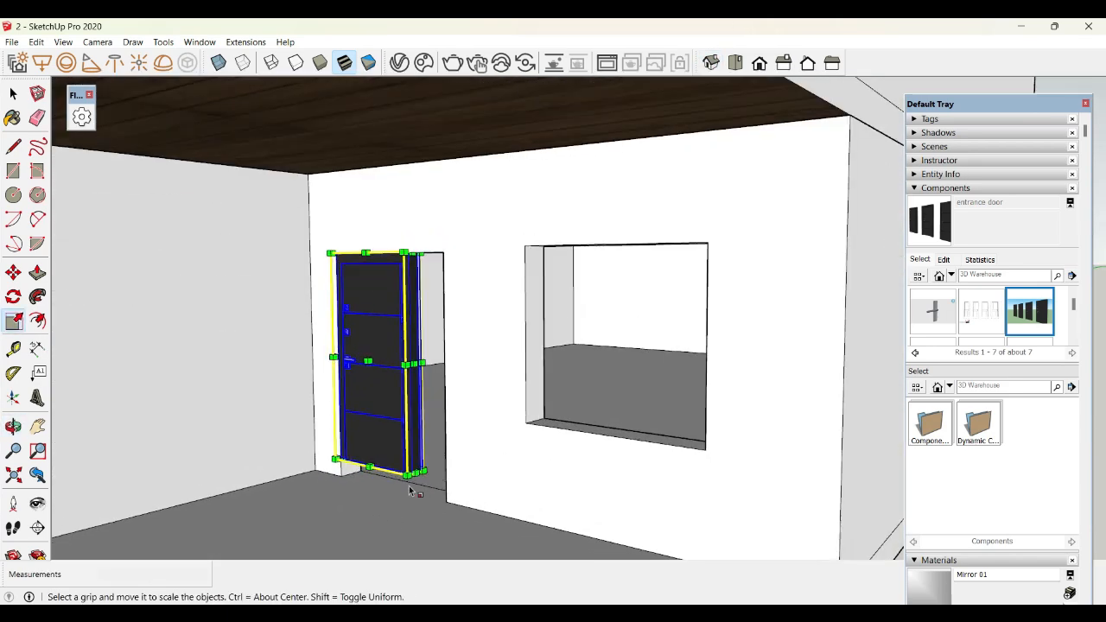
pyautogui.scroll(3, 412, 477)
pyautogui.moveTo(416, 474); pyautogui.dragTo(481, 491)
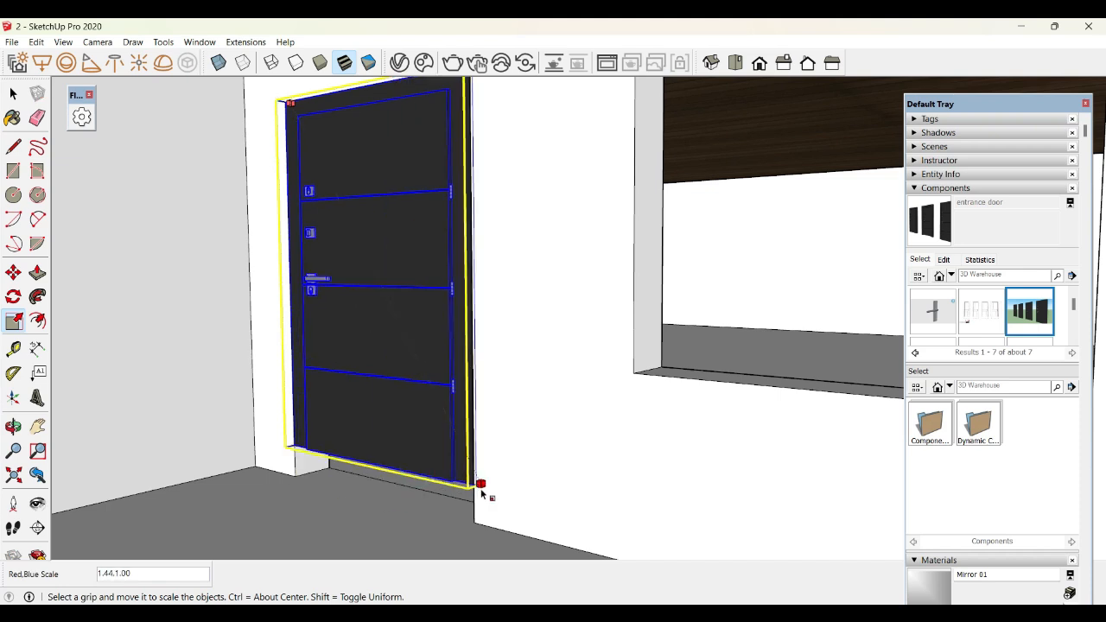
pyautogui.moveTo(481, 486); pyautogui.dragTo(593, 474, button='middle')
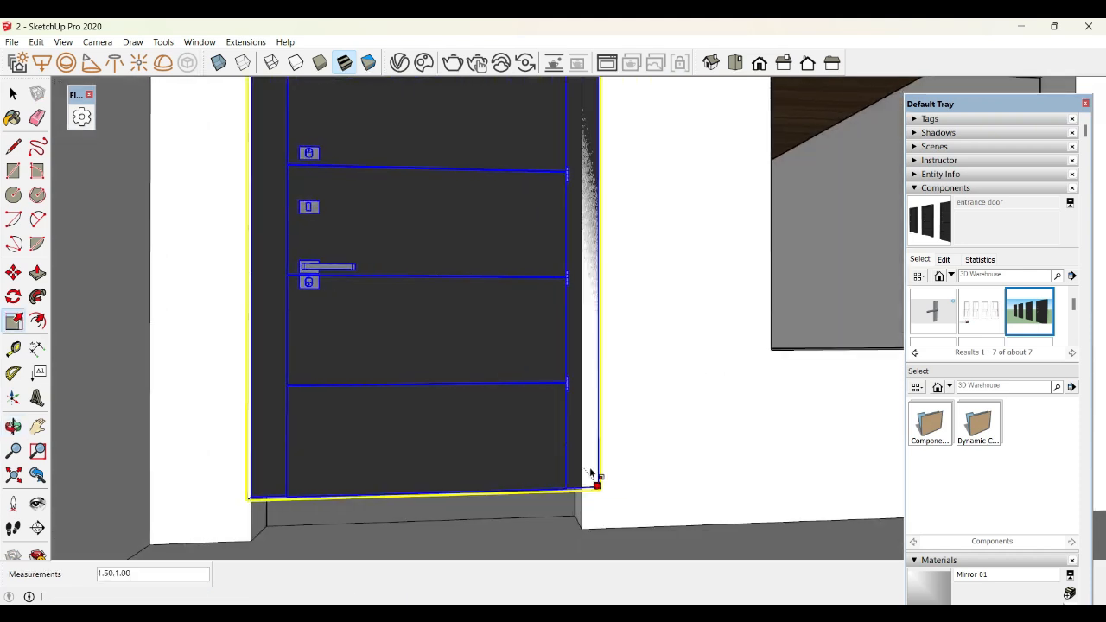
pyautogui.click(585, 501)
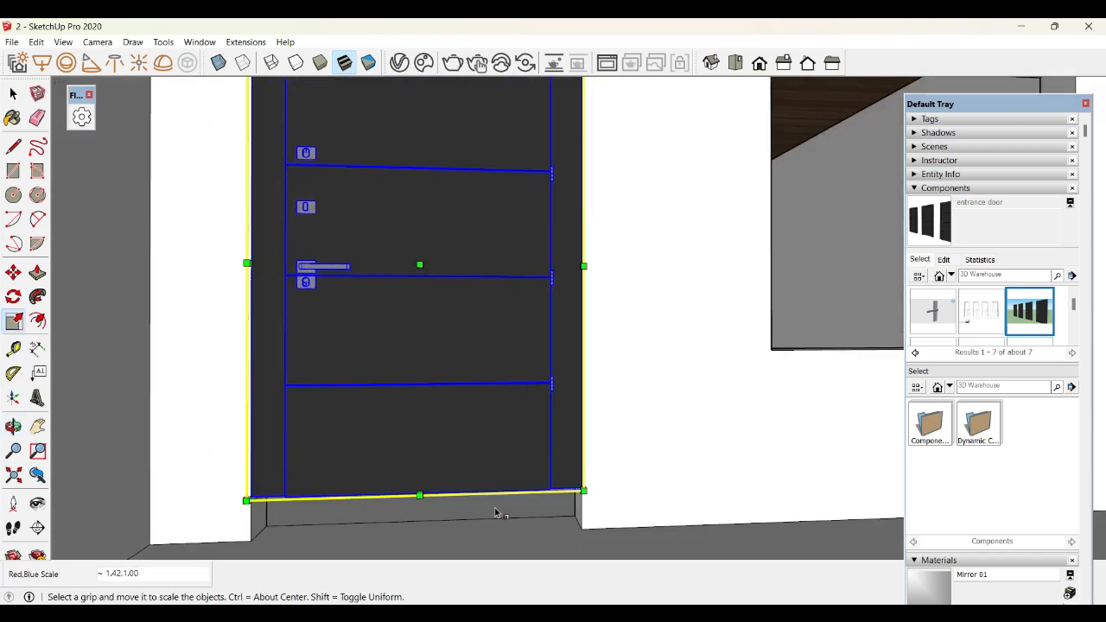
# - Try to stretch the door down to the doorway's floor edge, scaling its height by about 1.09 and its depth by about -0.61
pyautogui.scroll(-2, 428, 517)
pyautogui.click(438, 508)
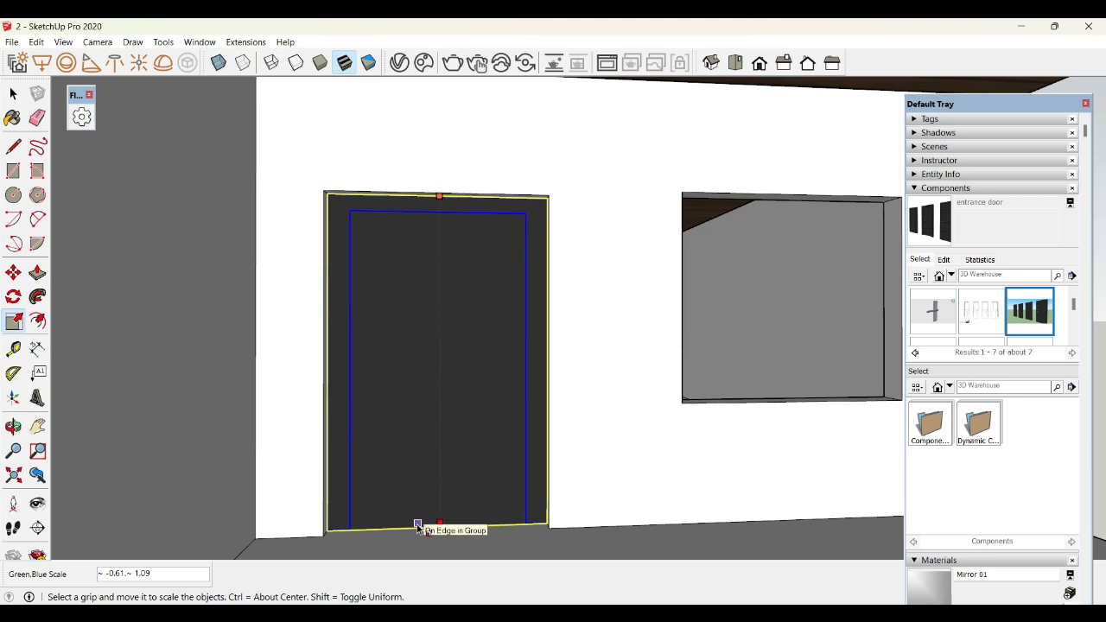
pyautogui.click(417, 522)
pyautogui.scroll(-2, 504, 259)
pyautogui.press('space')
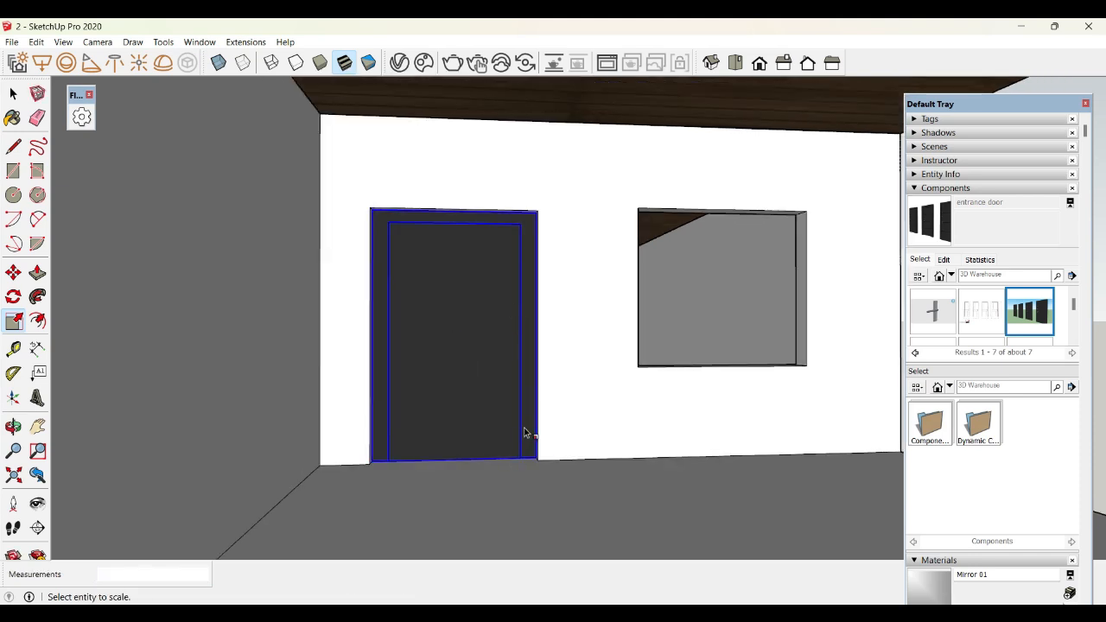
# - Undo the door's last two scalings and try scaling it again from its side grip
pyautogui.hotkey('ctrl', 'z')
pyautogui.hotkey('ctrl', 'z')
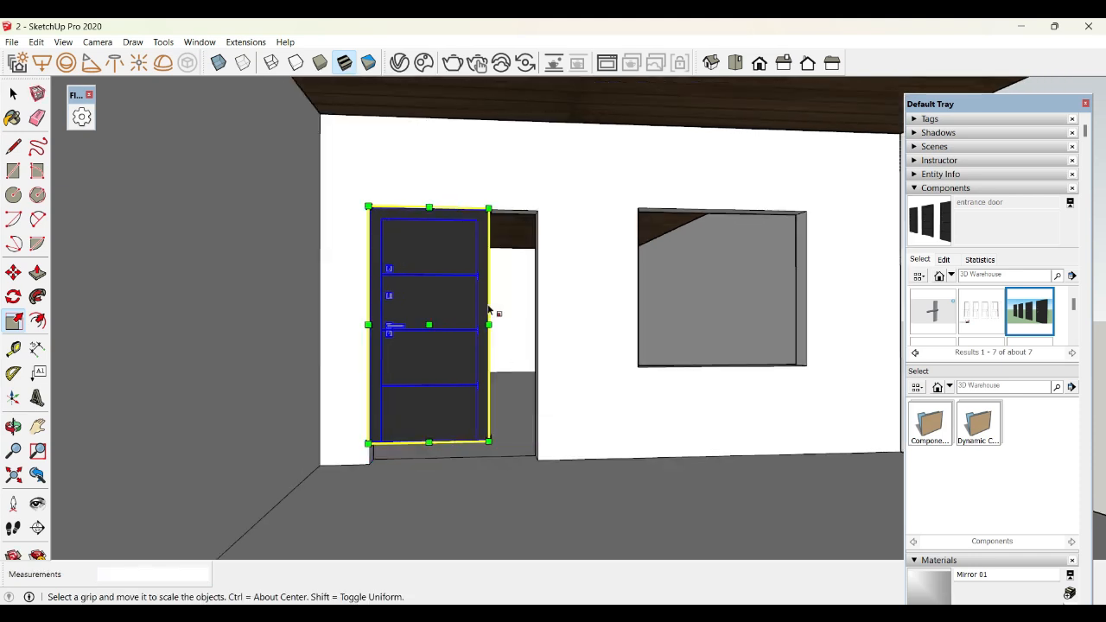
pyautogui.moveTo(489, 309); pyautogui.dragTo(501, 330, button='middle')
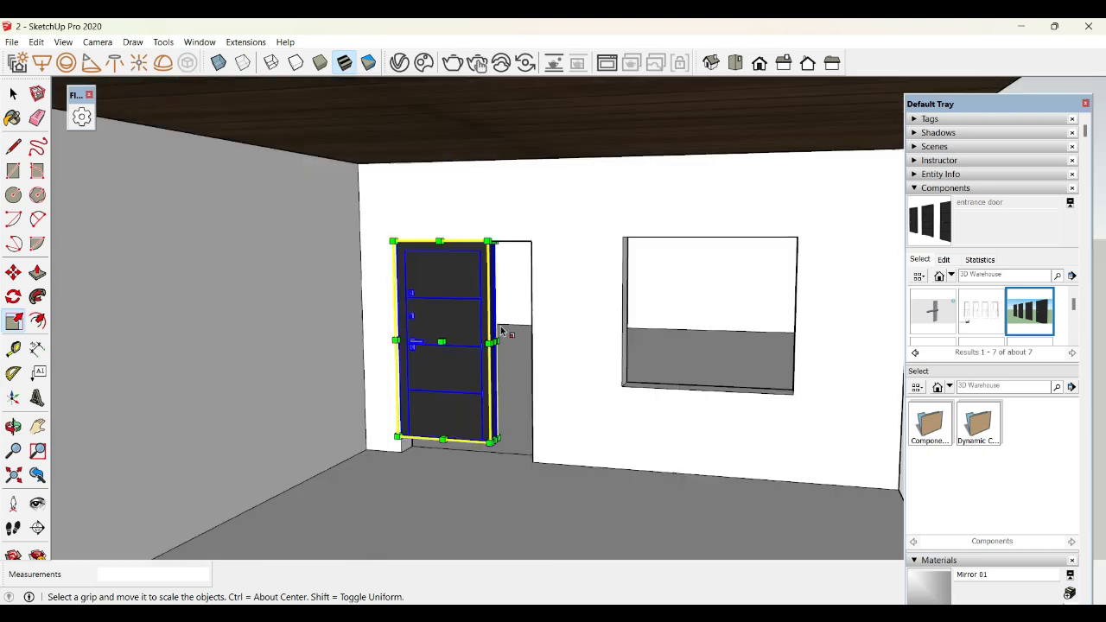
pyautogui.scroll(2, 501, 331)
pyautogui.moveTo(493, 345); pyautogui.dragTo(471, 342)
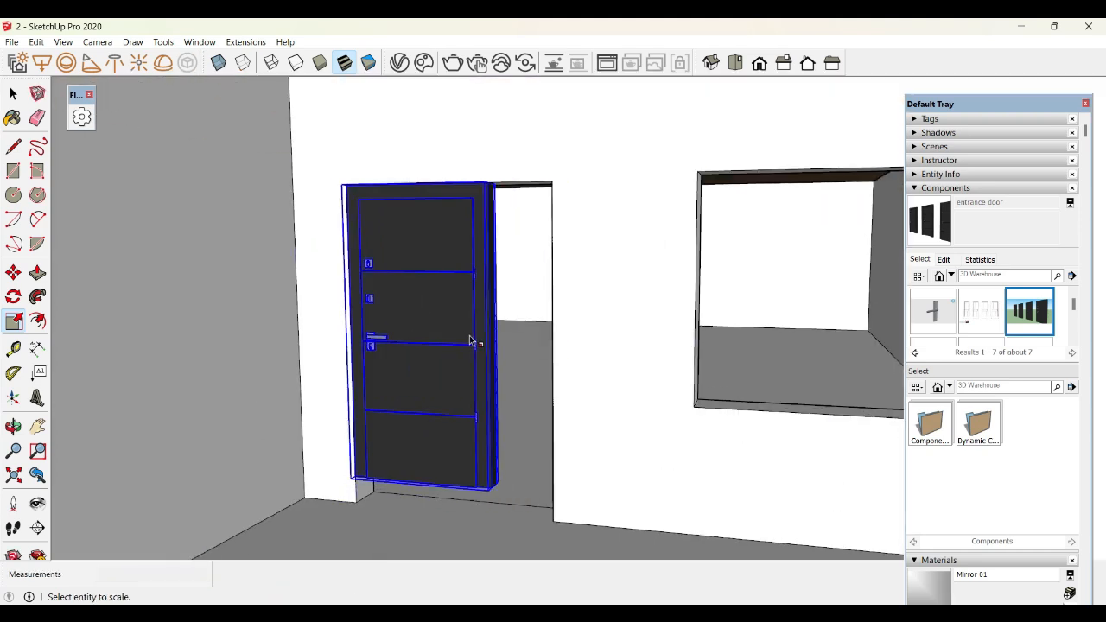
# - Clear the mistaken selection of the porch slab and select the black door in the ground-floor doorway
pyautogui.scroll(-5, 440, 355)
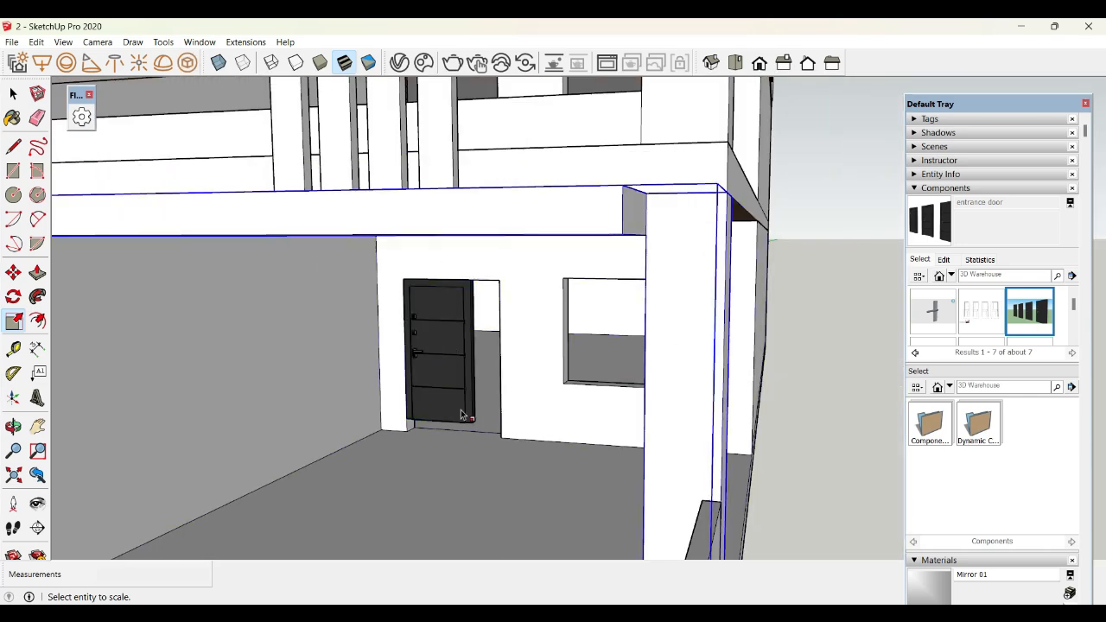
pyautogui.click(460, 410)
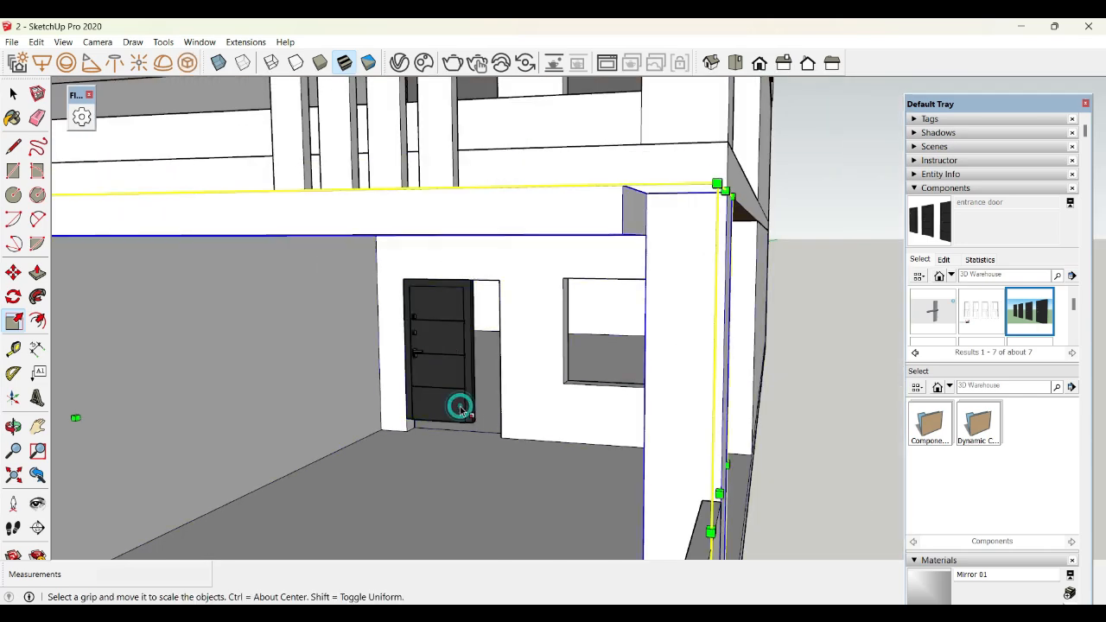
pyautogui.click(459, 406)
pyautogui.click(13, 94)
pyautogui.scroll(3, 480, 393)
pyautogui.click(479, 393)
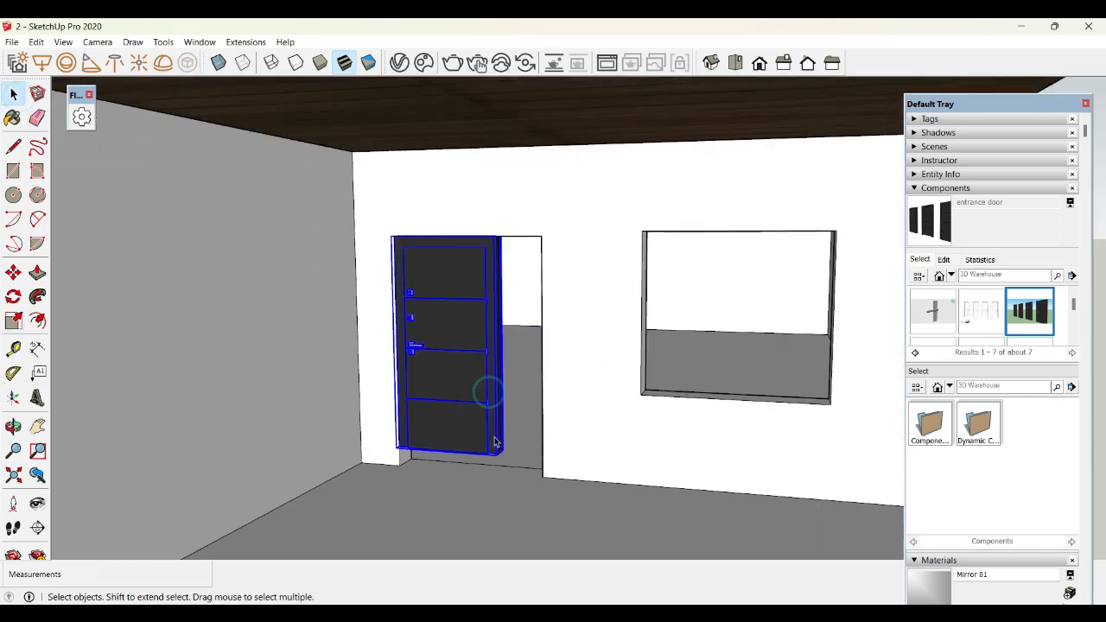
# - Look through the 3D Warehouse door components for a model better suited to the ground-floor doorway
pyautogui.scroll(5, 478, 393)
pyautogui.scroll(-3, 470, 397)
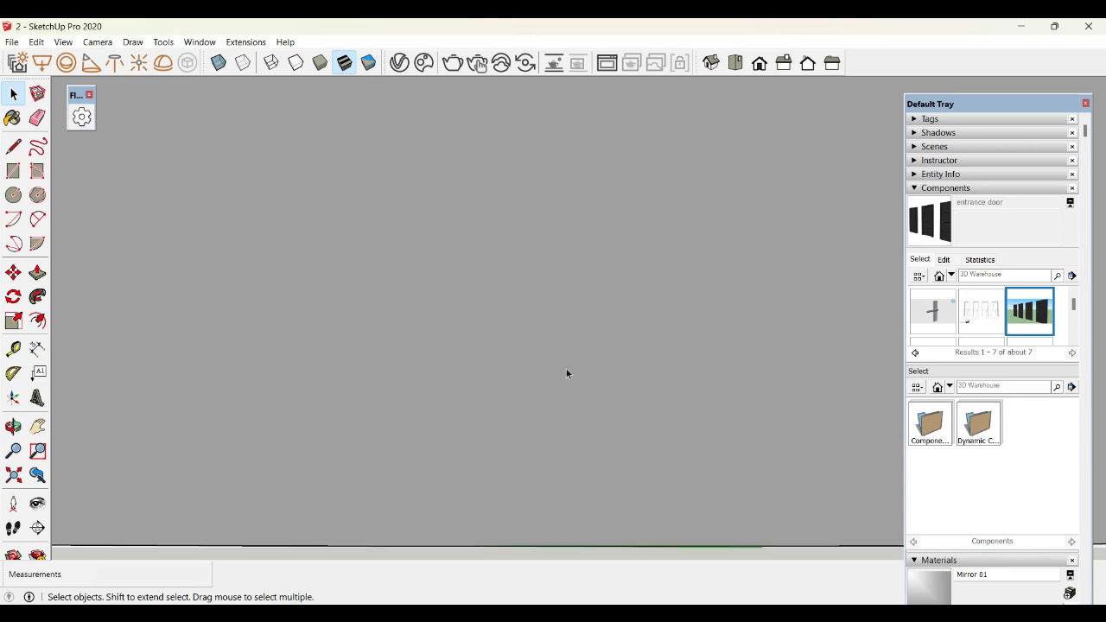
pyautogui.scroll(-4, 628, 378)
pyautogui.click(713, 65)
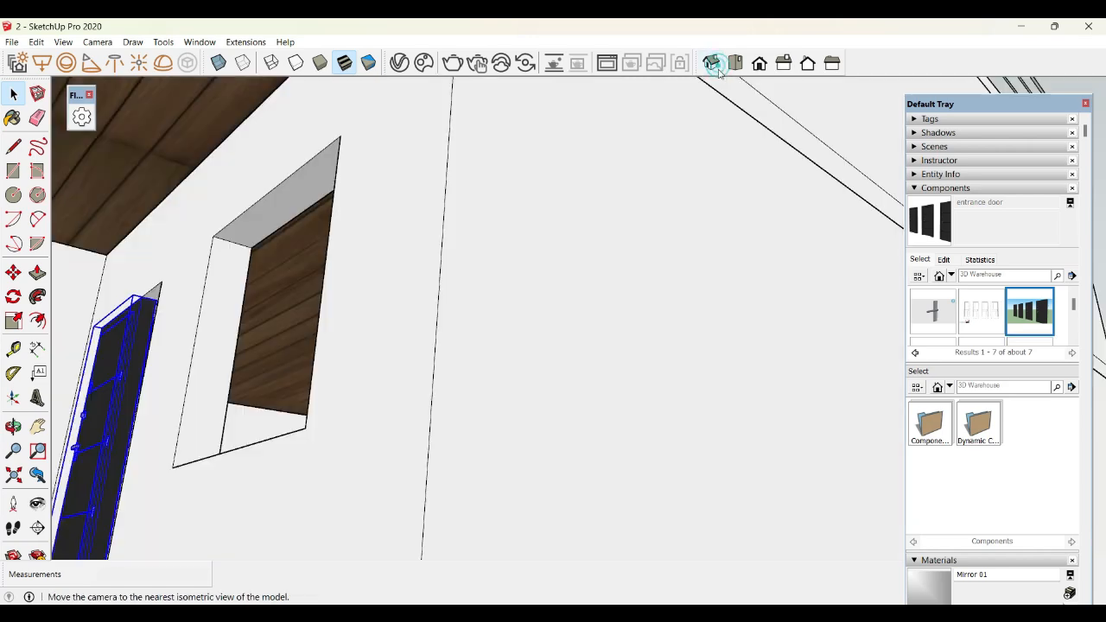
pyautogui.scroll(-4, 551, 474)
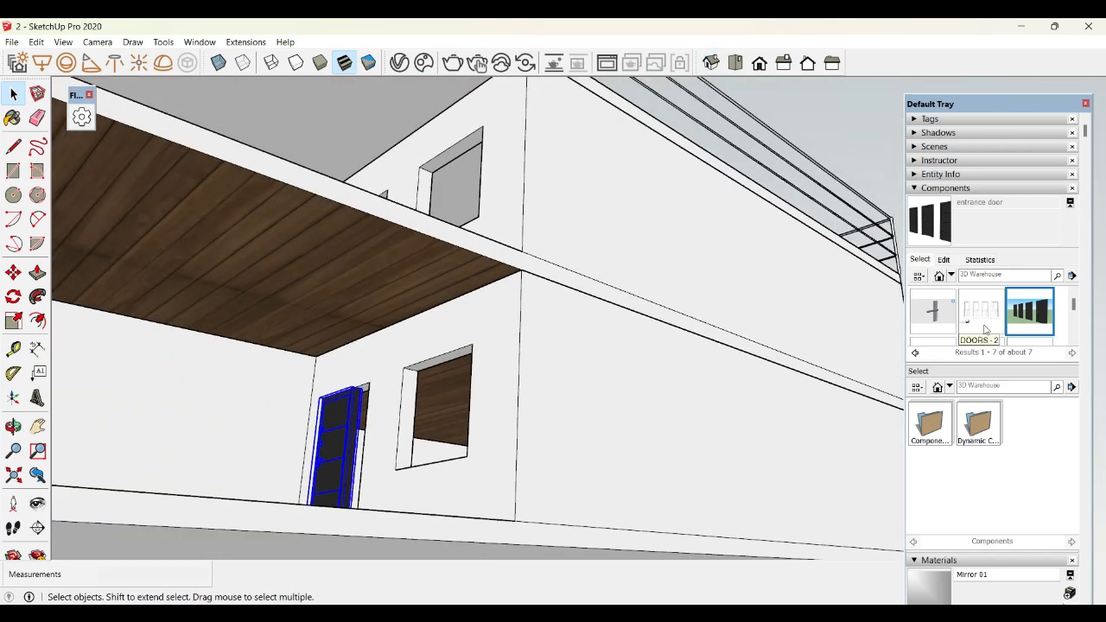
pyautogui.scroll(-3, 978, 329)
pyautogui.scroll(1, 942, 255)
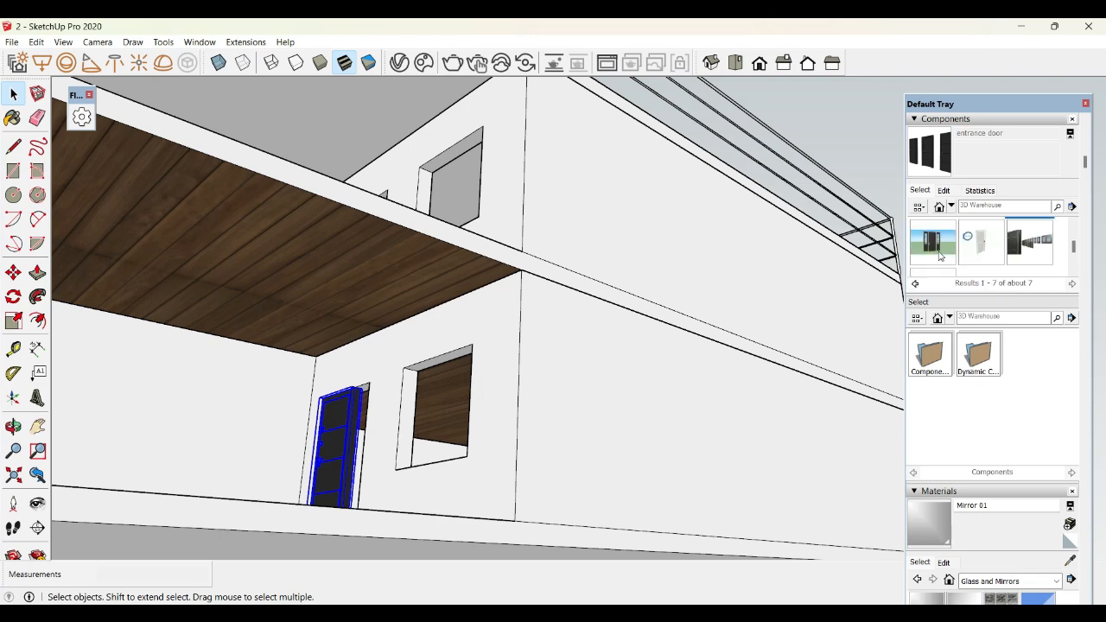
pyautogui.scroll(2, 946, 259)
pyautogui.scroll(1, 973, 328)
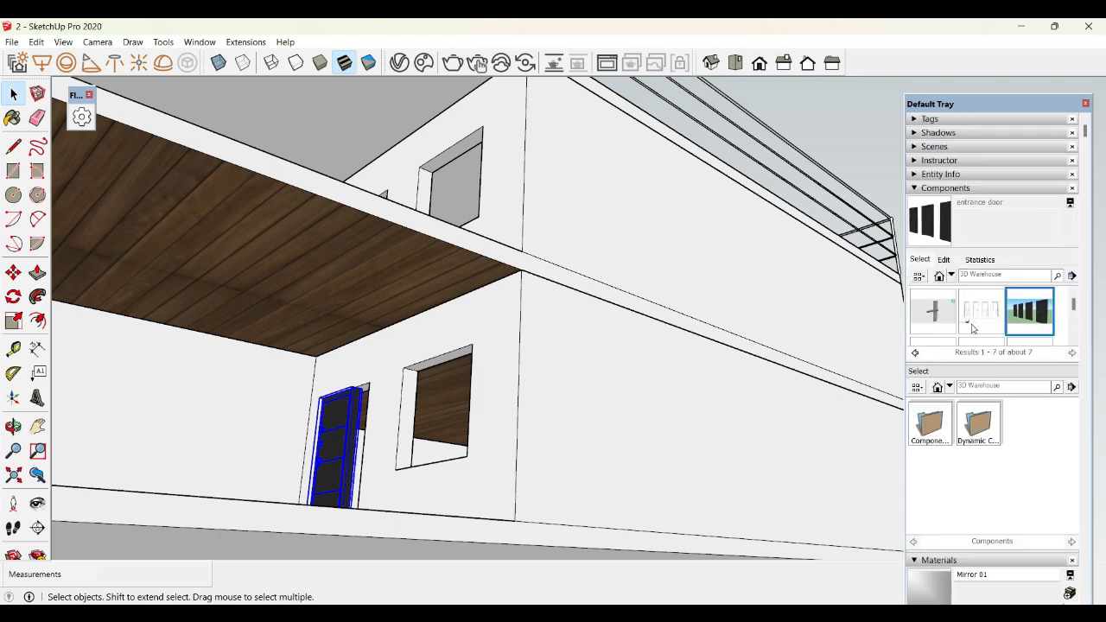
pyautogui.scroll(-3, 973, 328)
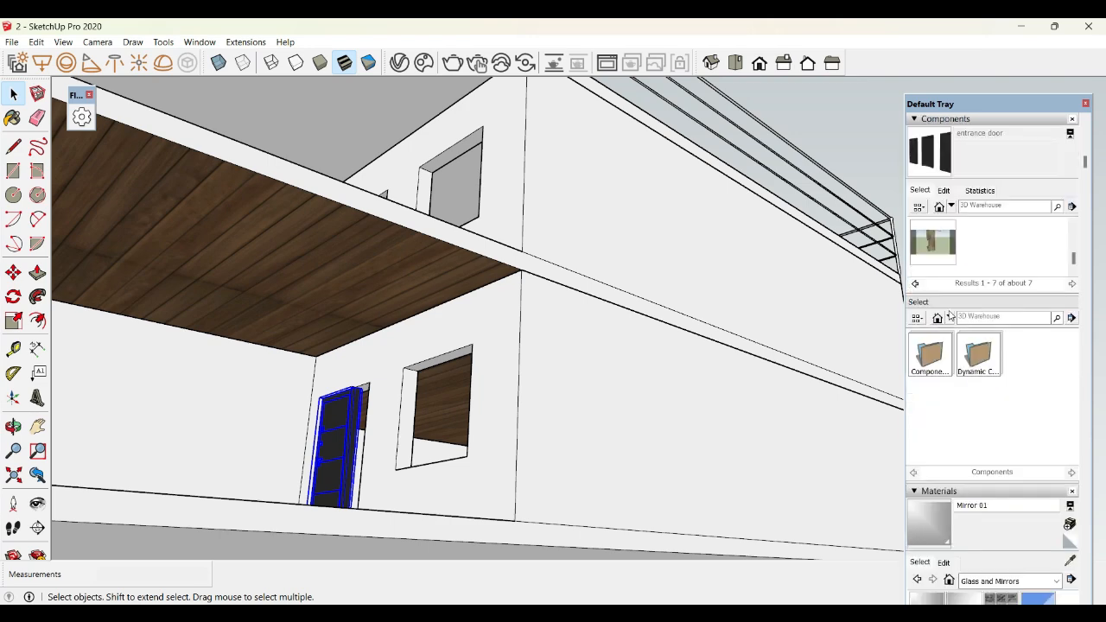
pyautogui.scroll(-5, 498, 438)
pyautogui.moveTo(565, 369); pyautogui.dragTo(713, 432, button='middle')
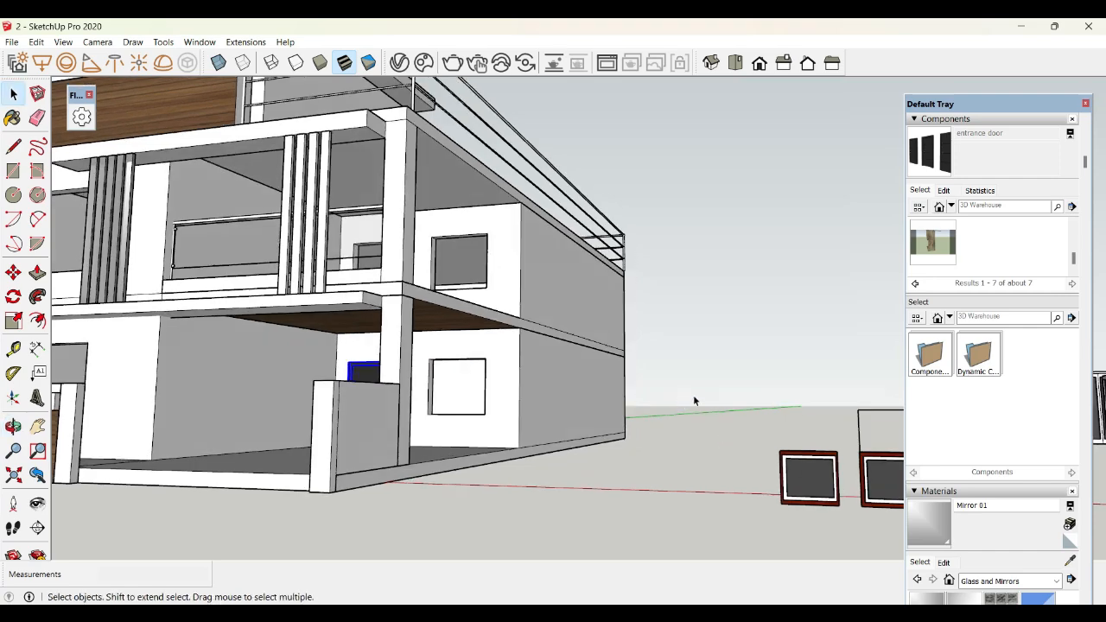
pyautogui.scroll(-2, 737, 303)
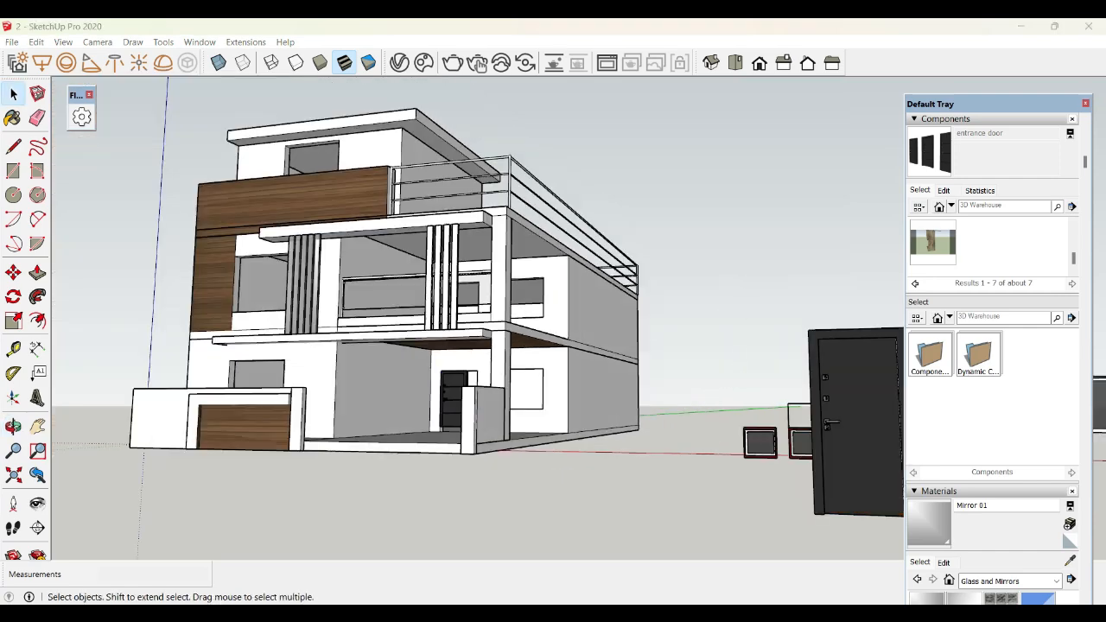
# - Switch to the web browser and search for "door skp file free download"
pyautogui.hotkey('alt', 'Tab')
pyautogui.click(835, 30)
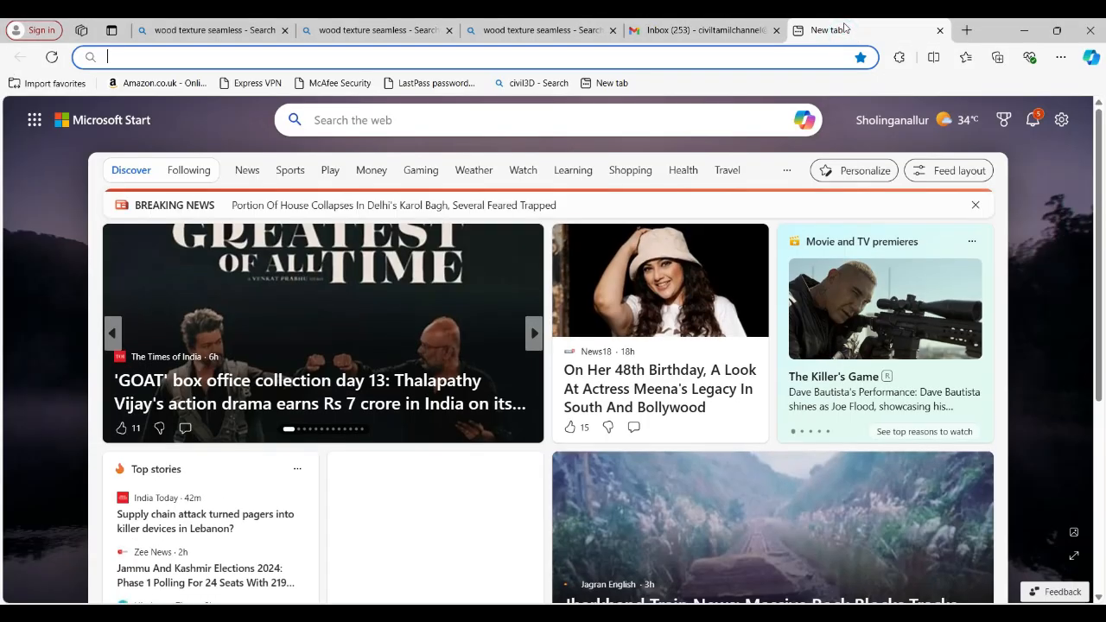
pyautogui.write('door skp file')
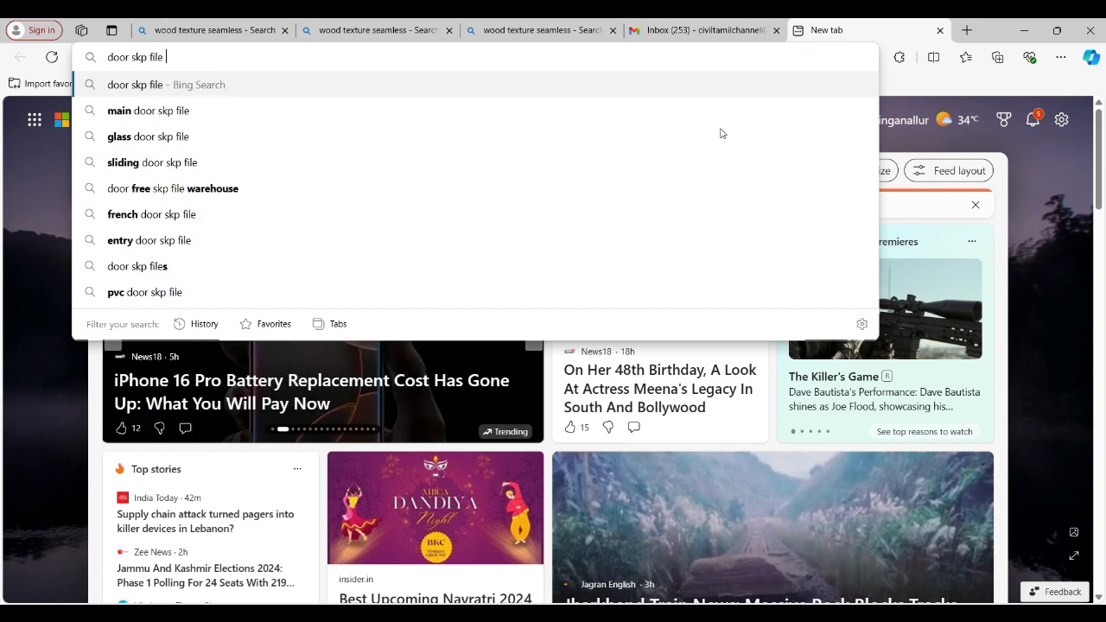
pyautogui.write(' free')
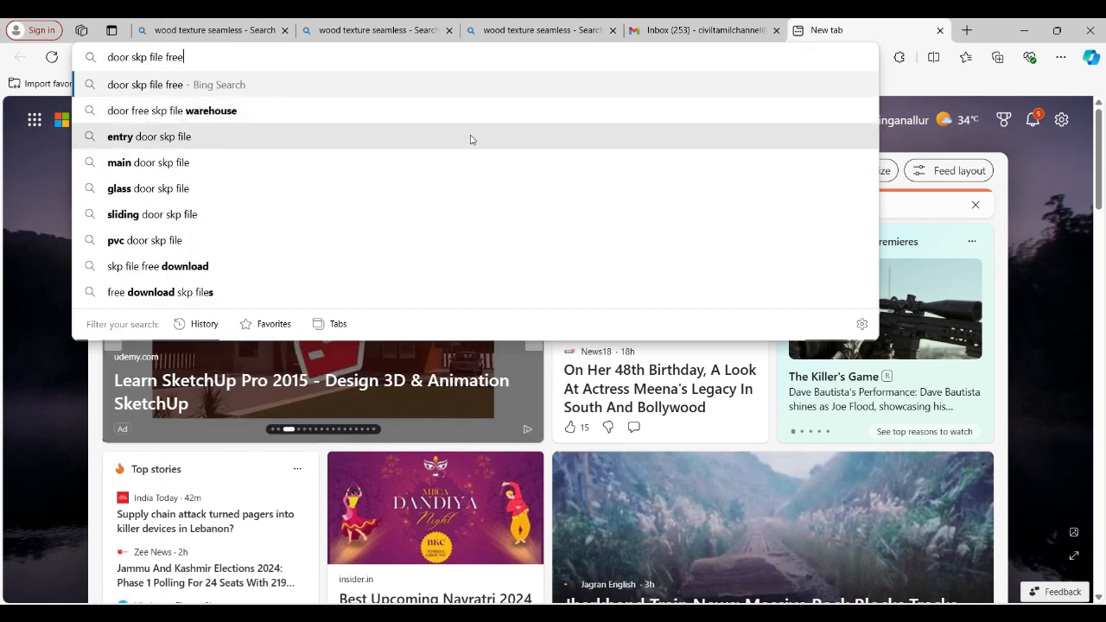
pyautogui.write(' download')
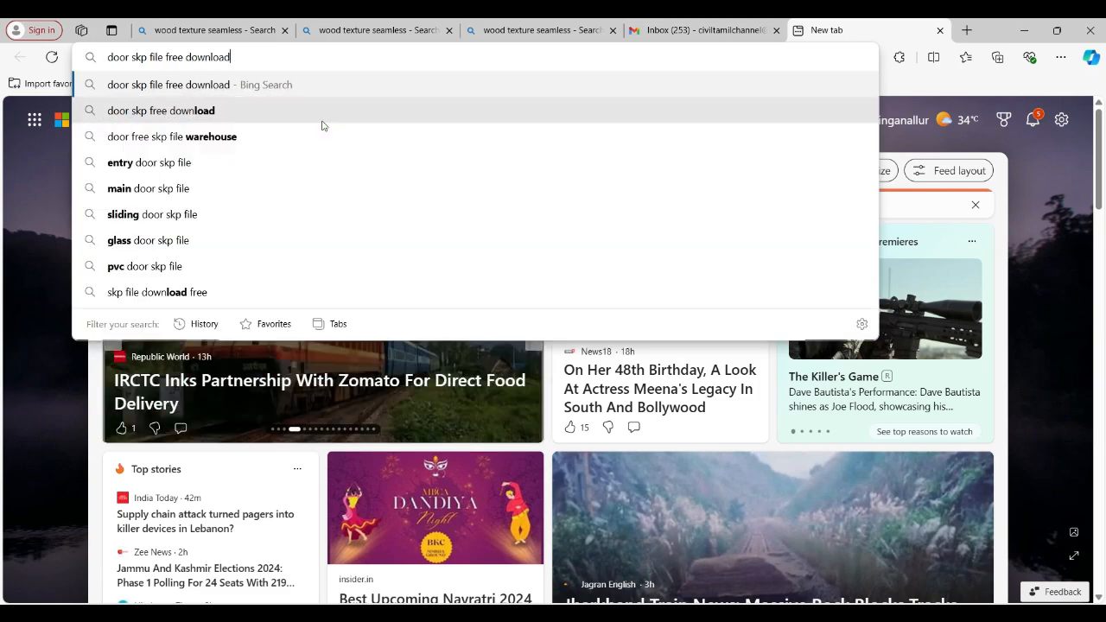
pyautogui.press('Return')
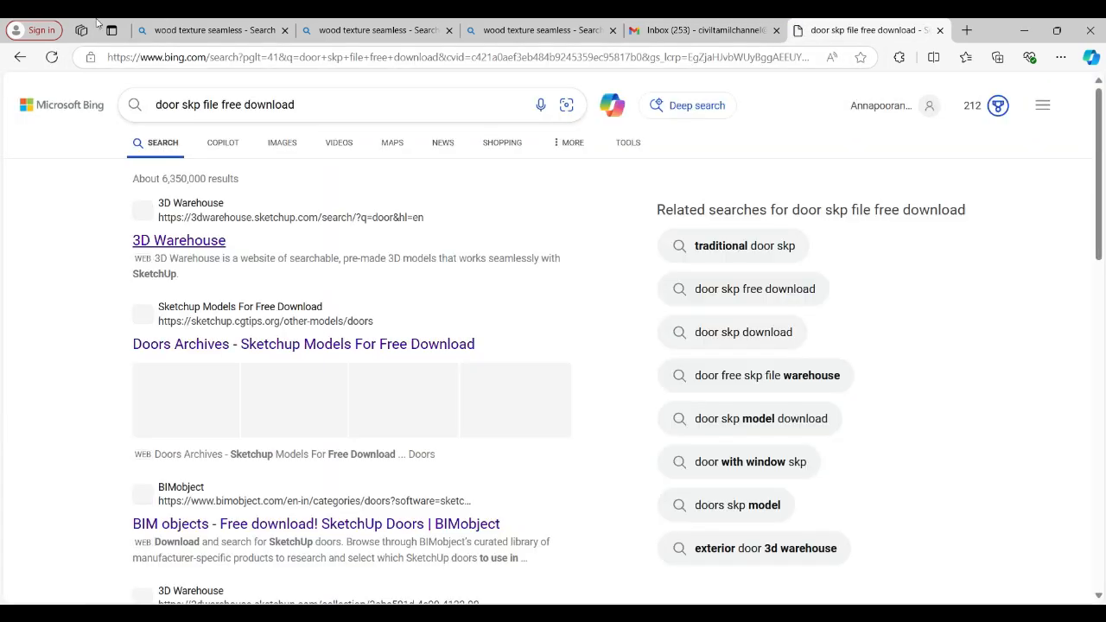
# - Open the Bibliocad SKP files result and the TurboSquid Free SketchUp Door Models result in new tabs
pyautogui.scroll(-2, 229, 246)
pyautogui.scroll(-3, 229, 246)
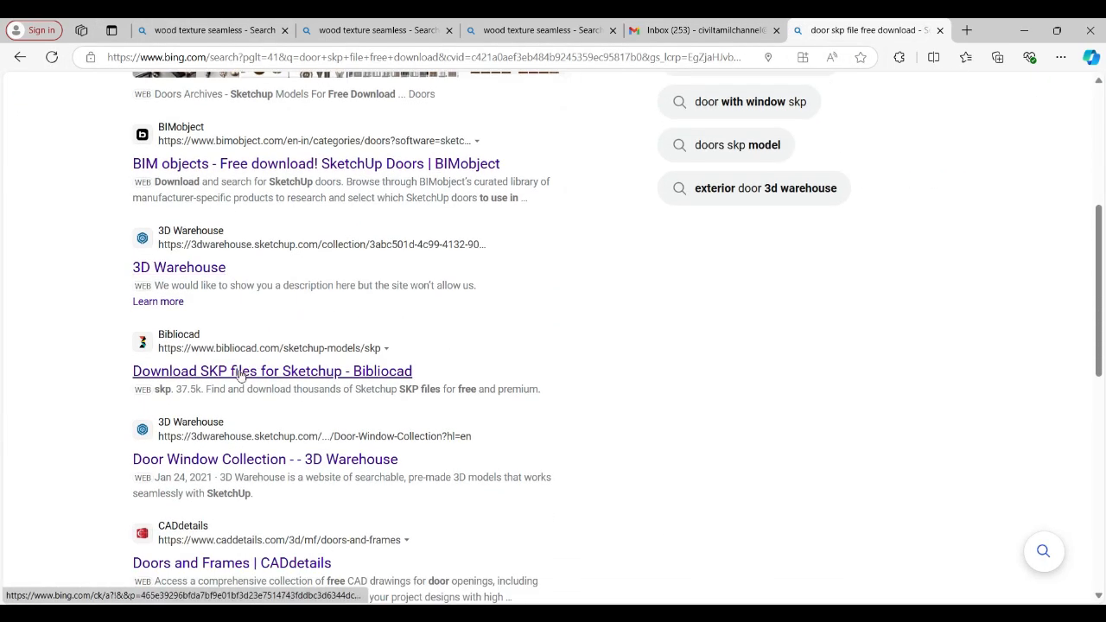
pyautogui.rightClick(241, 377)
pyautogui.click(318, 390)
pyautogui.scroll(-4, 318, 389)
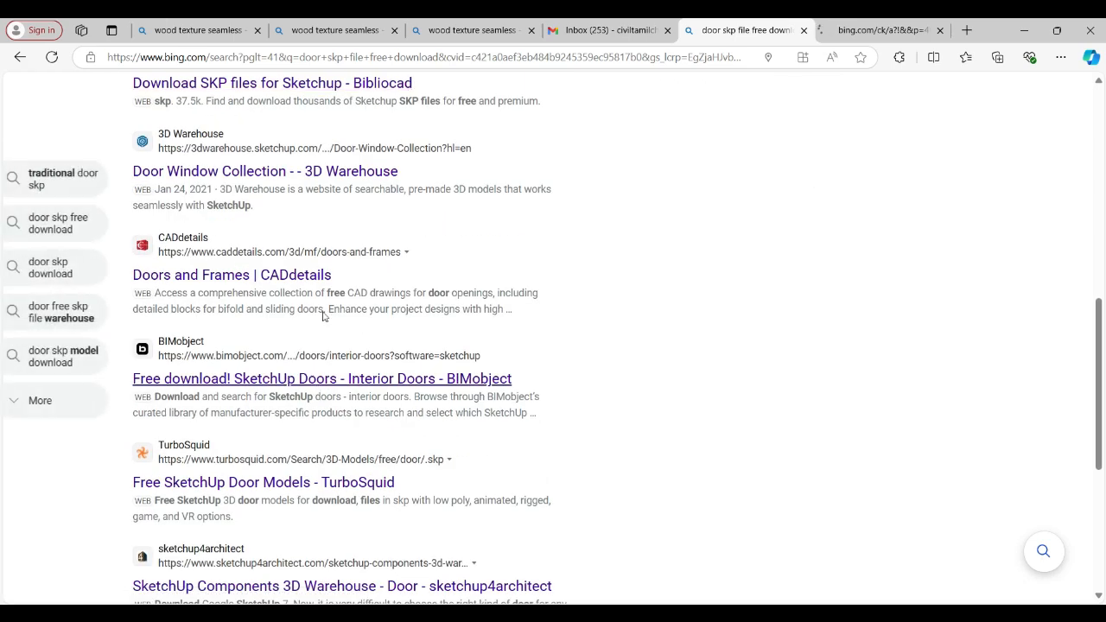
pyautogui.rightClick(332, 278)
pyautogui.click(668, 262)
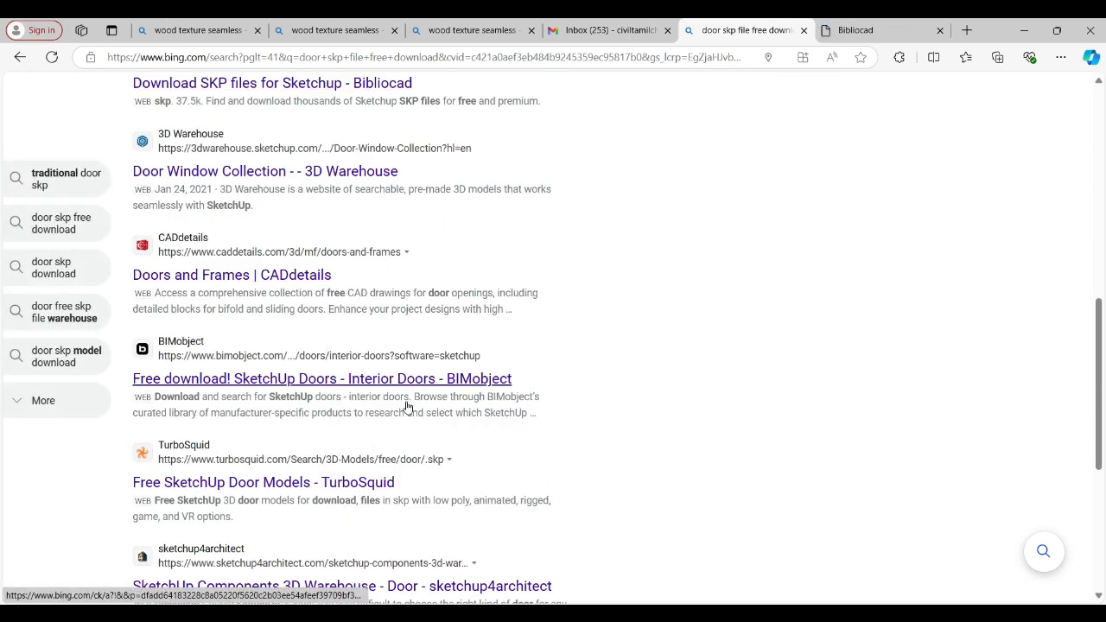
pyautogui.rightClick(350, 491)
pyautogui.click(423, 274)
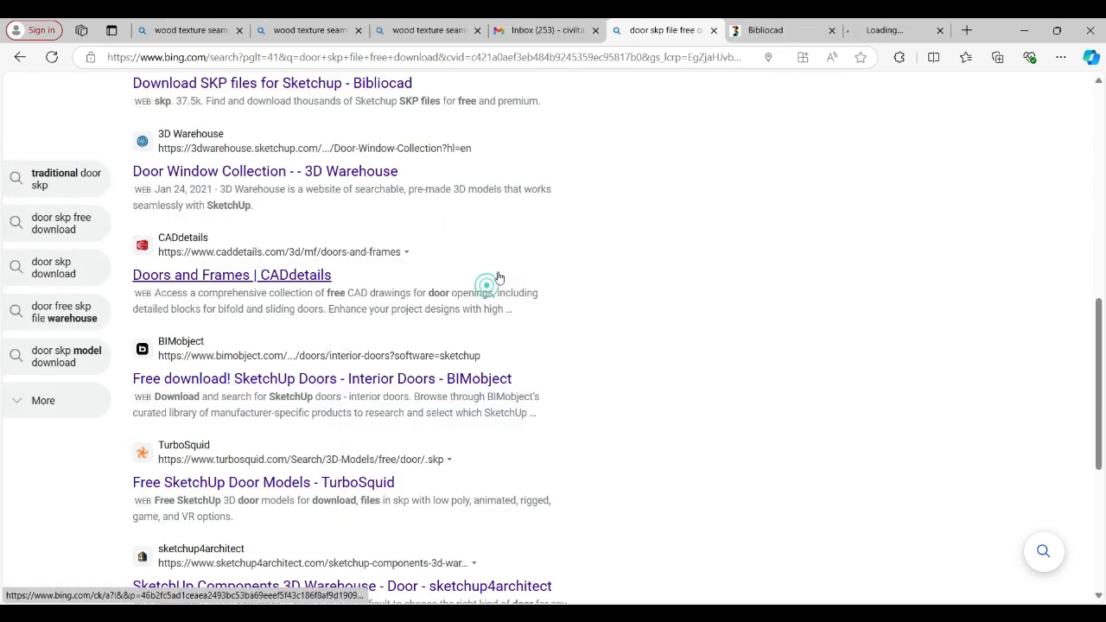
# - Look through Bibliocad's SketchUp model listing for a usable door
pyautogui.click(787, 28)
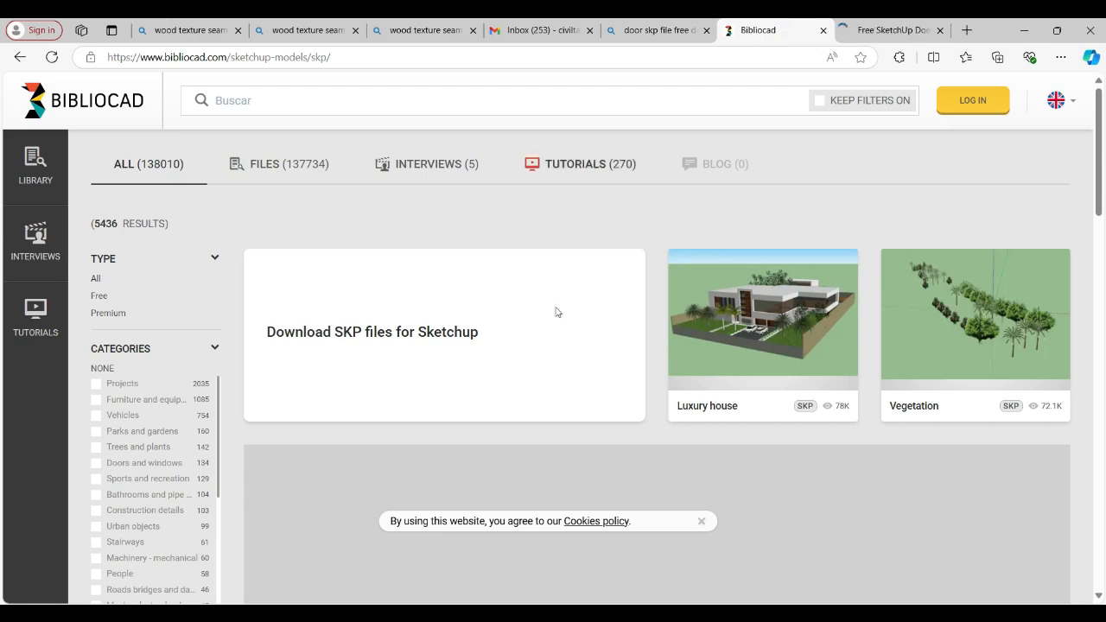
pyautogui.scroll(-7, 556, 311)
pyautogui.scroll(-1, 556, 367)
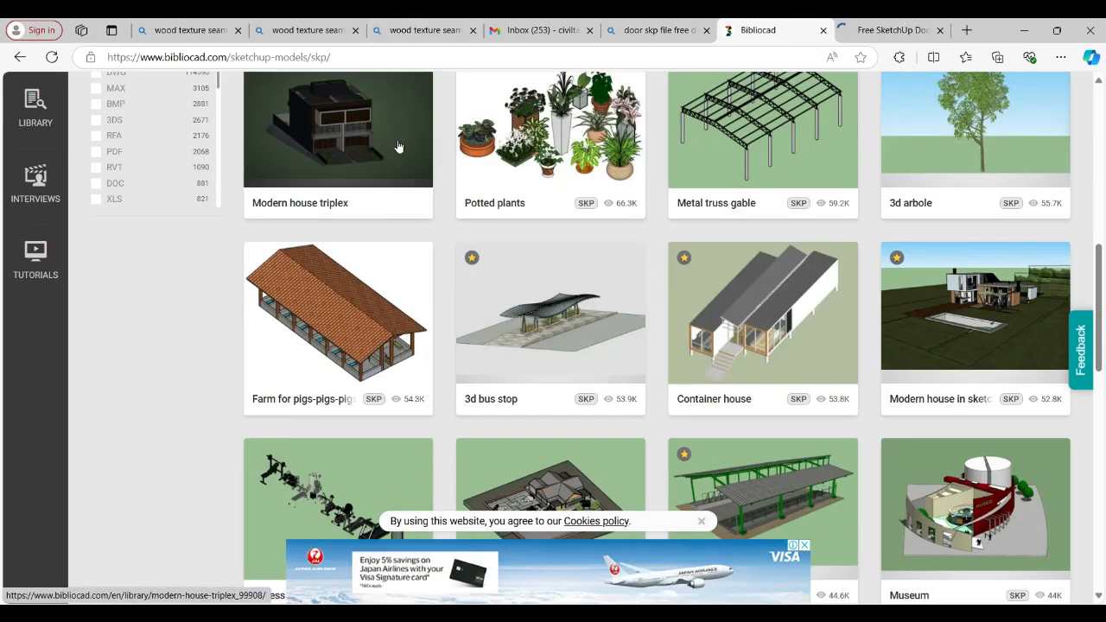
pyautogui.scroll(1, 302, 173)
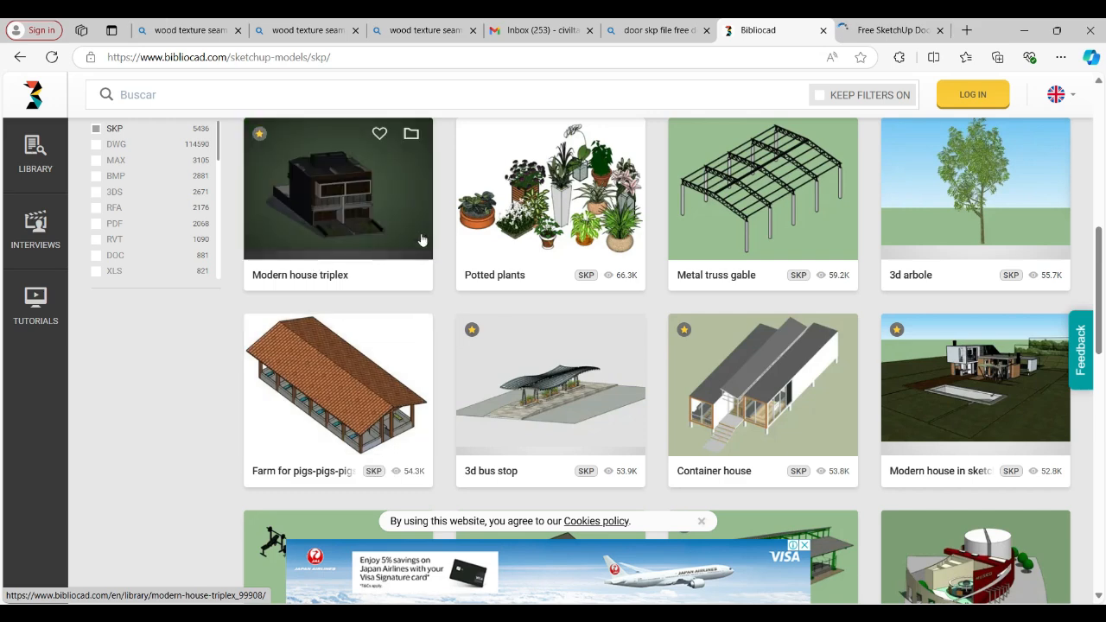
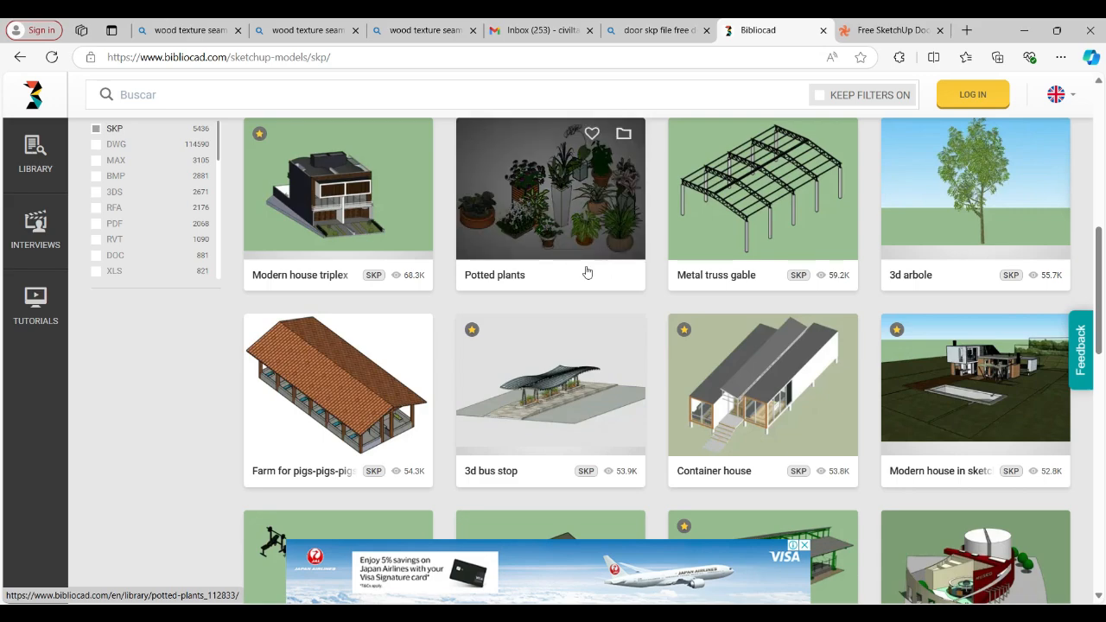
pyautogui.scroll(-4, 585, 264)
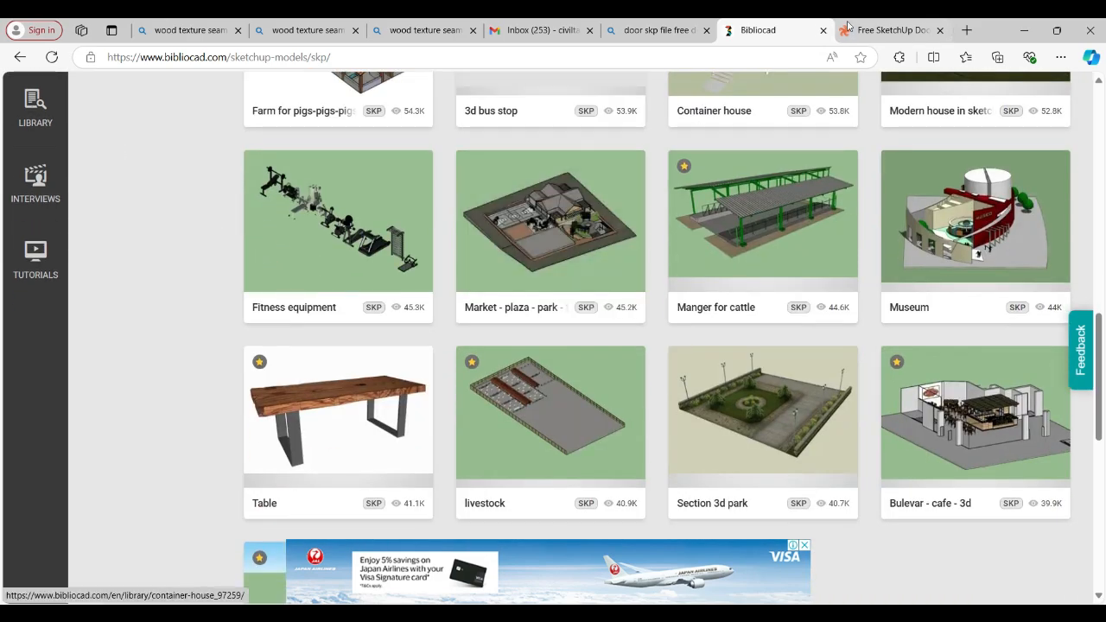
# - Examine the free SketchUp door models listed on TurboSquid
pyautogui.click(890, 29)
pyautogui.scroll(-3, 426, 437)
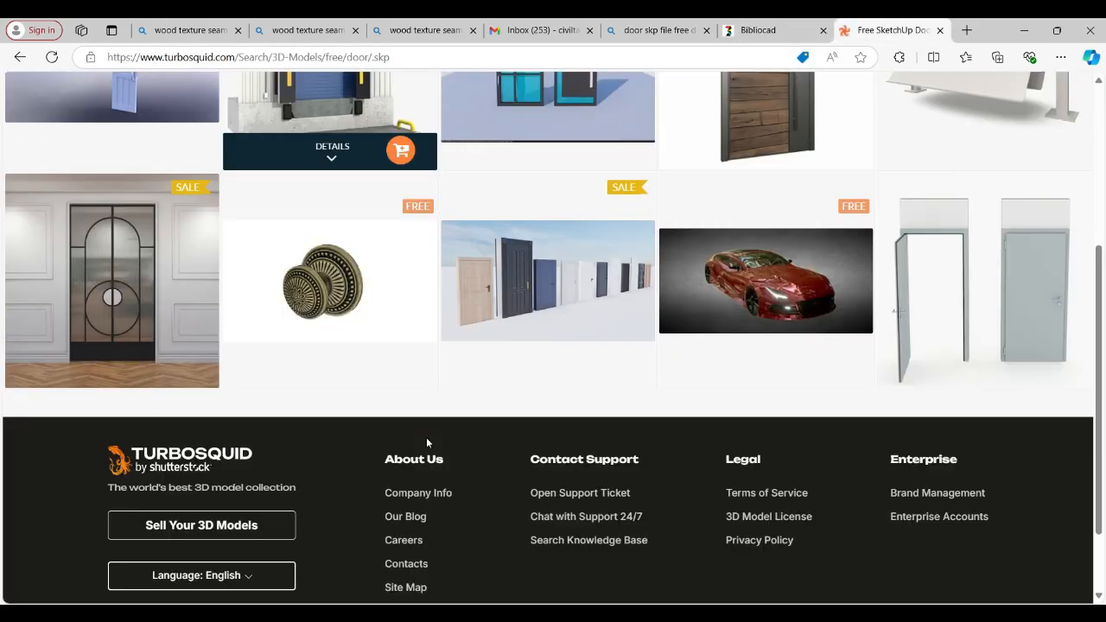
pyautogui.scroll(2, 427, 439)
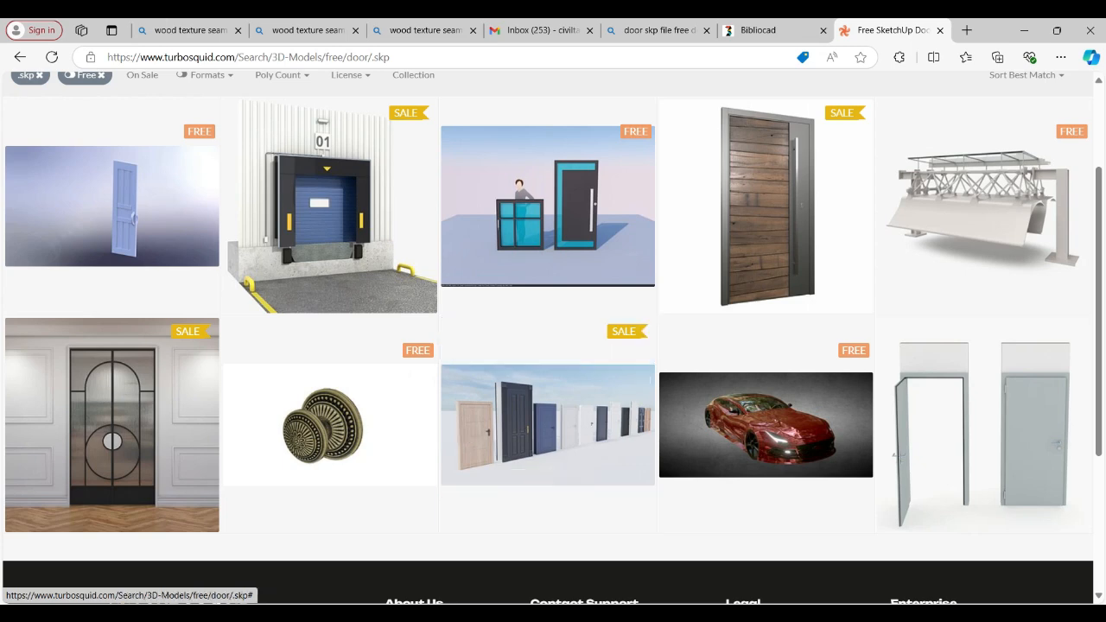
pyautogui.scroll(2, 96, 328)
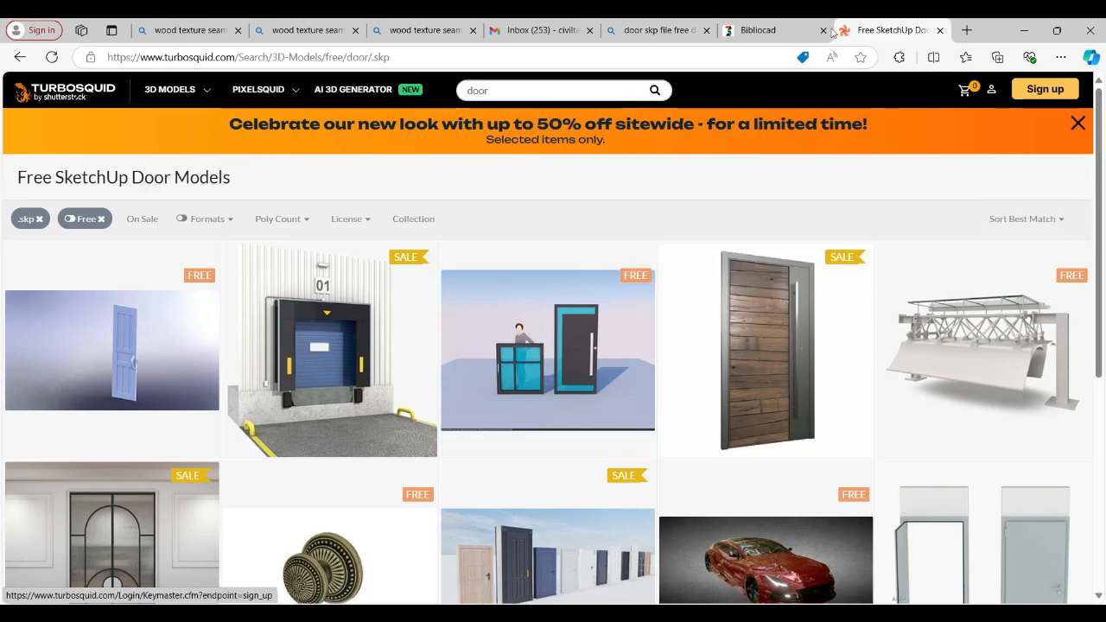
# - Open the Doors Archives - Sketchup Models For Free Download search result and look through its classic door models
pyautogui.click(659, 31)
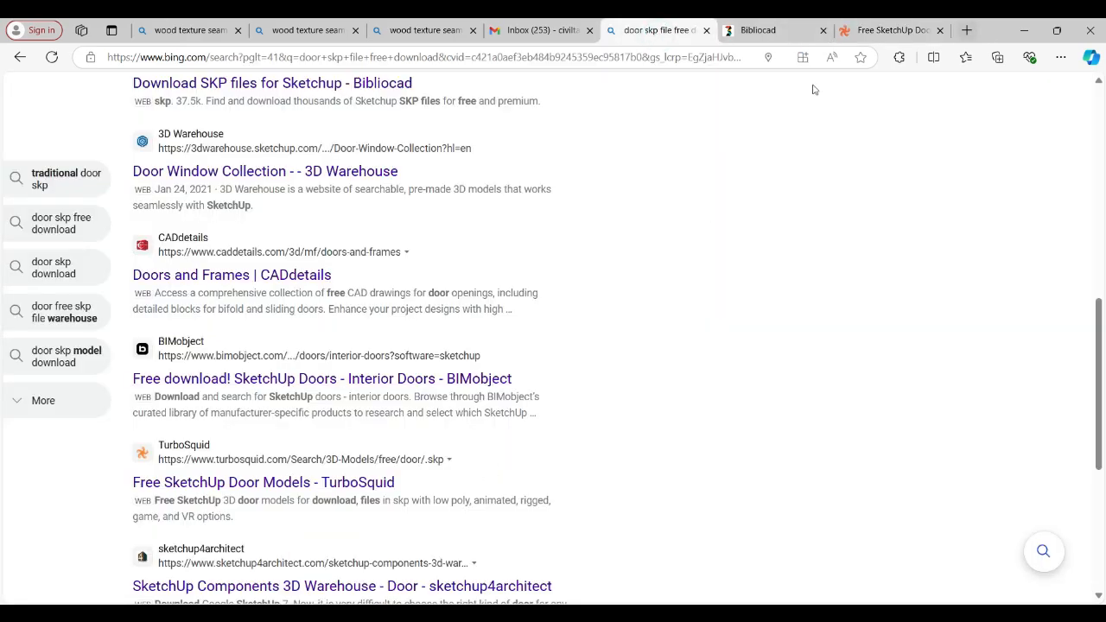
pyautogui.scroll(5, 321, 324)
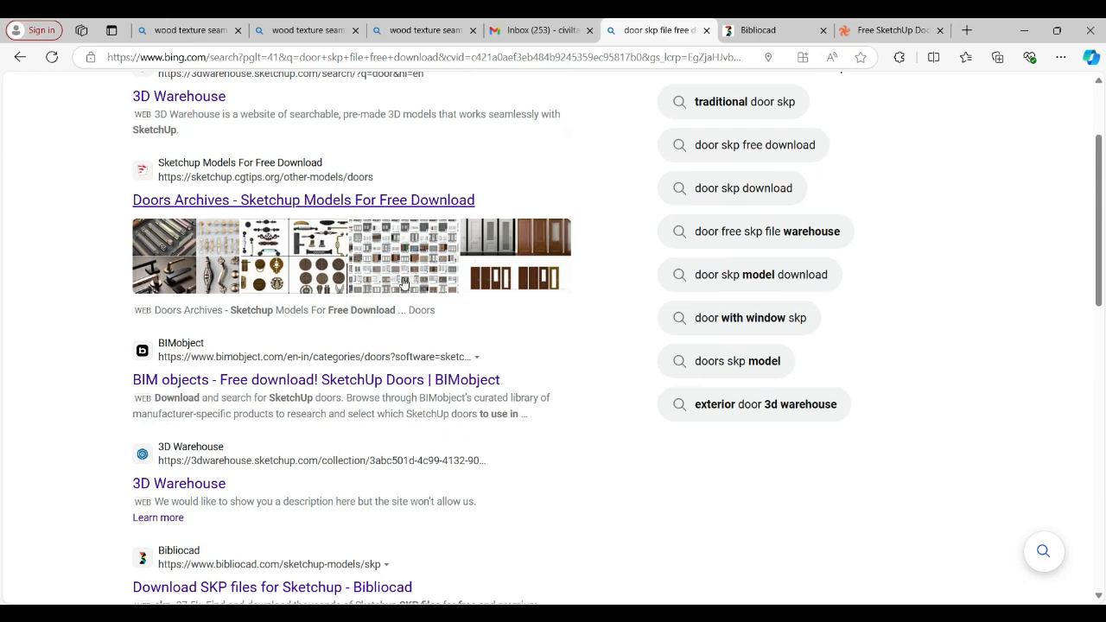
pyautogui.click(363, 199)
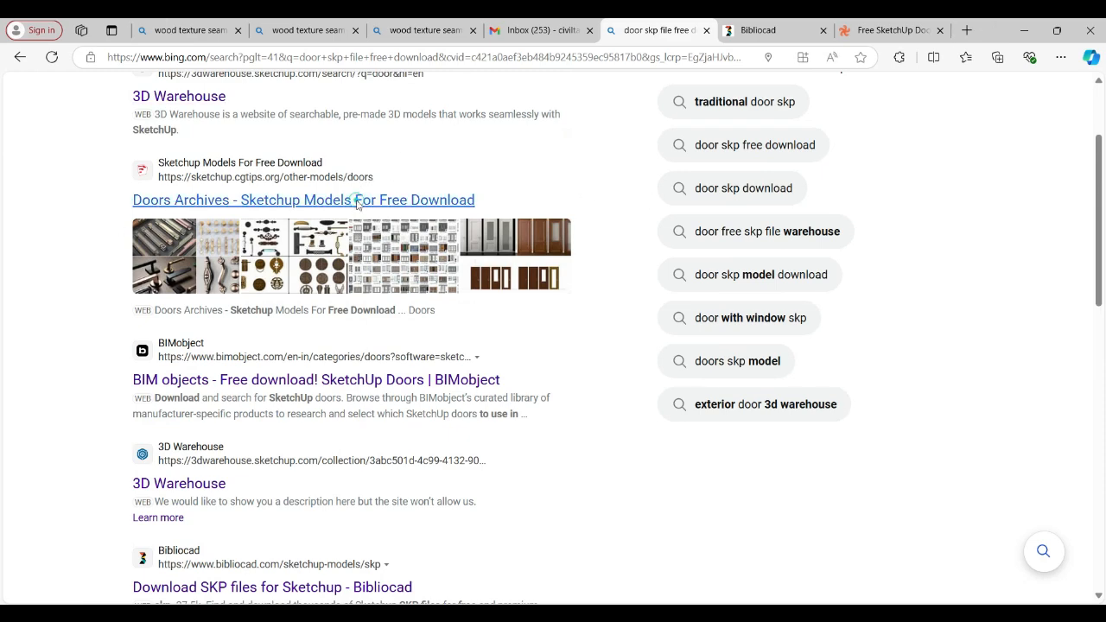
pyautogui.scroll(-3, 460, 257)
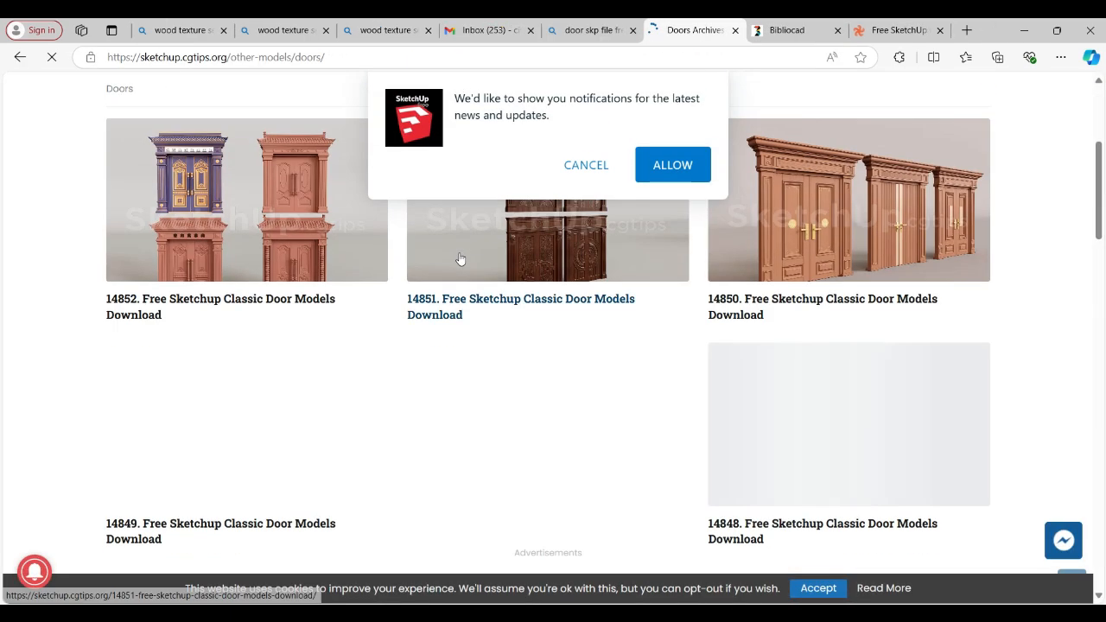
pyautogui.scroll(-3, 371, 489)
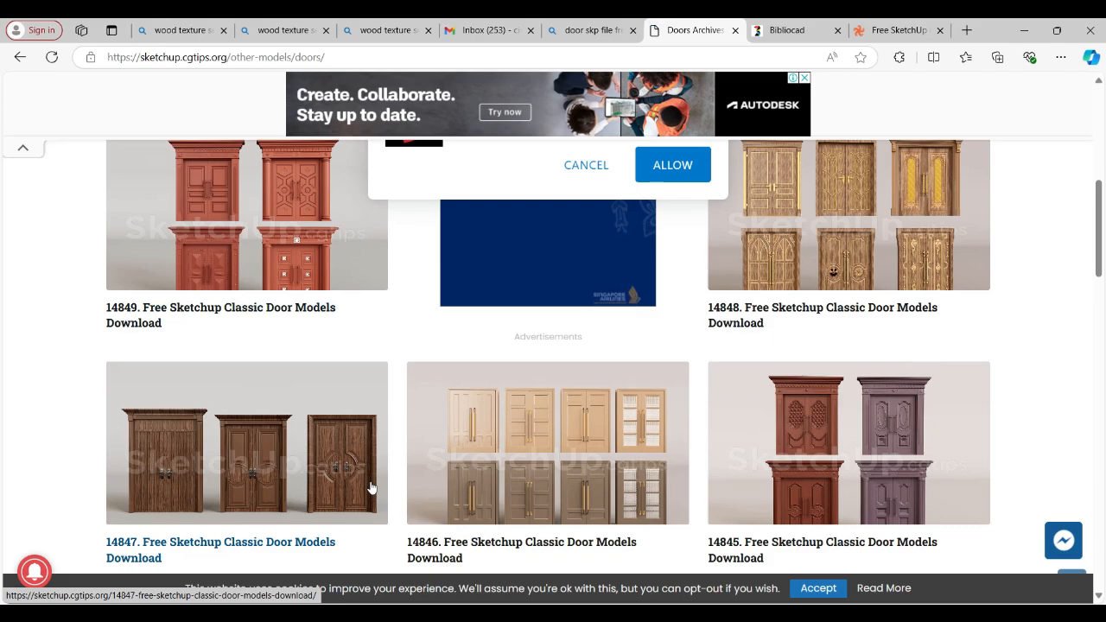
pyautogui.scroll(-6, 371, 489)
pyautogui.scroll(-3, 371, 488)
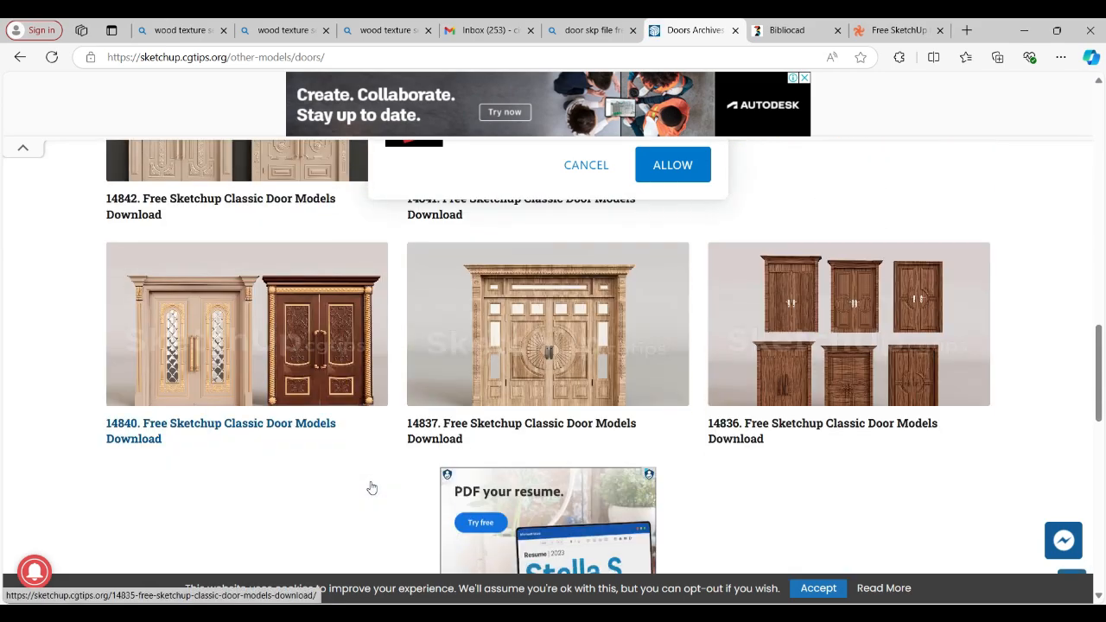
pyautogui.scroll(-3, 372, 488)
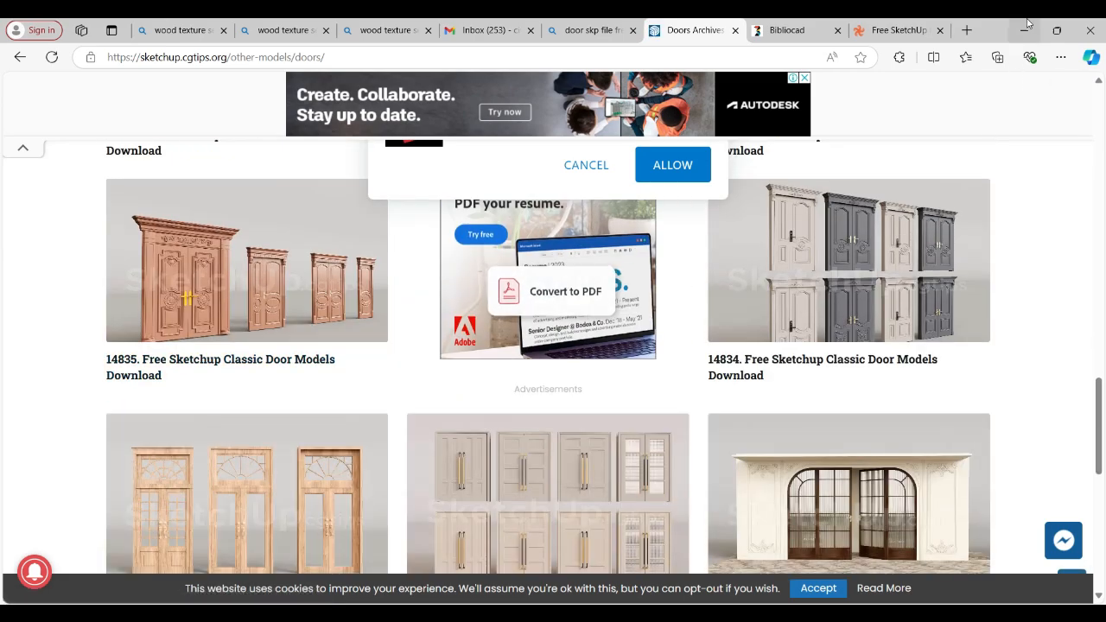
# - Switch back to SketchUp and scale the ground-floor entrance door to the full width of its wall opening
pyautogui.click(1025, 29)
pyautogui.scroll(-3, 610, 366)
pyautogui.moveTo(611, 366); pyautogui.dragTo(719, 383, button='middle')
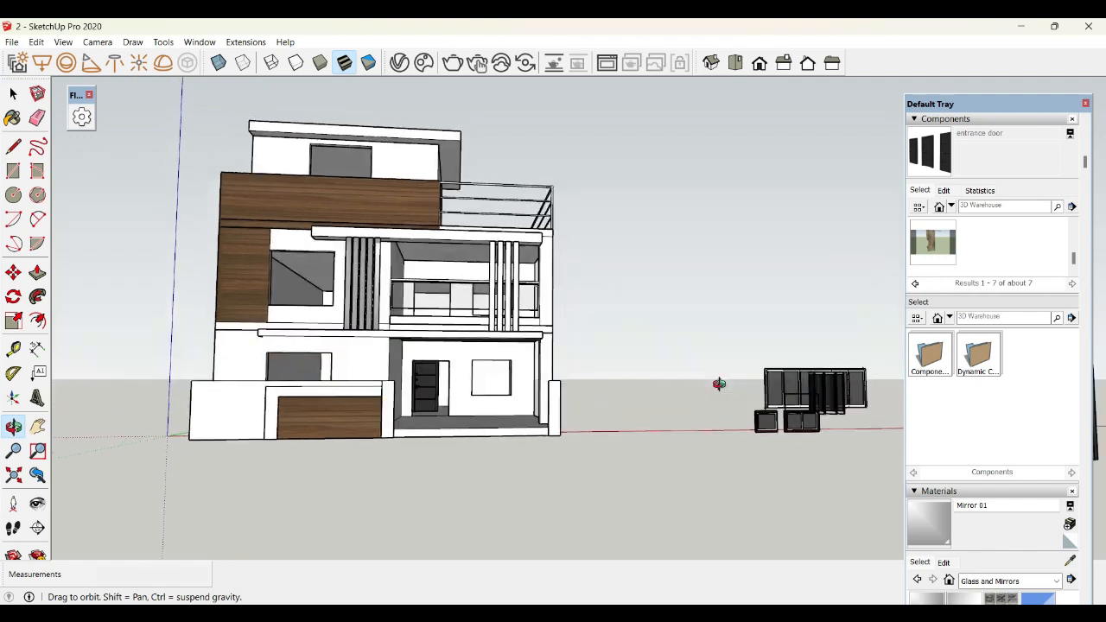
pyautogui.scroll(3, 412, 391)
pyautogui.scroll(5, 404, 370)
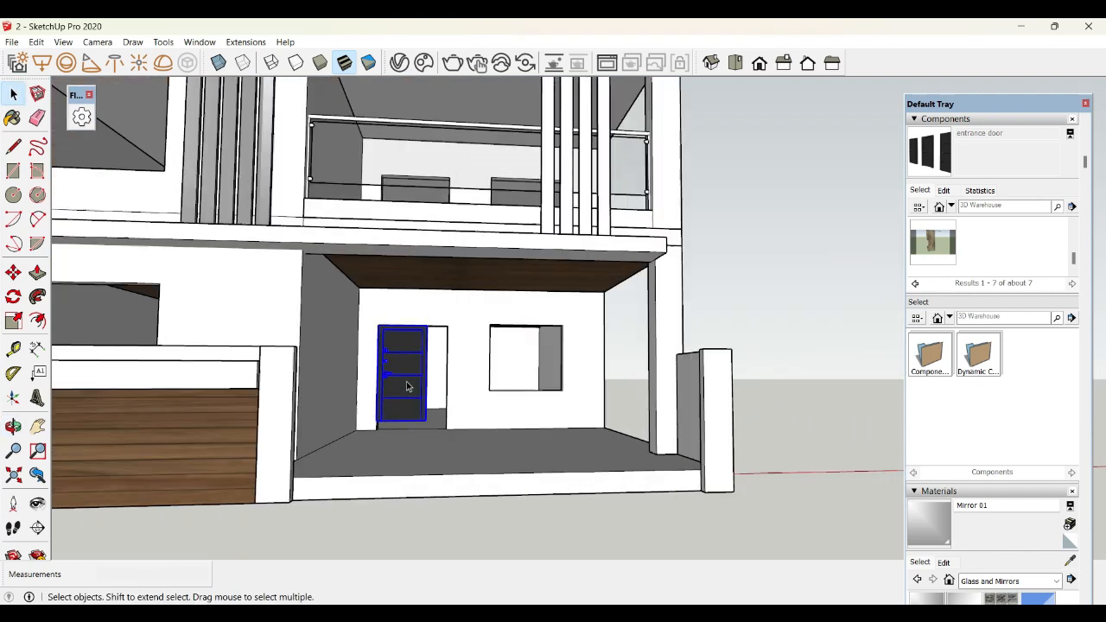
pyautogui.moveTo(420, 414); pyautogui.dragTo(422, 465, button='middle')
pyautogui.scroll(3, 437, 430)
pyautogui.scroll(3, 504, 424)
pyautogui.click(13, 321)
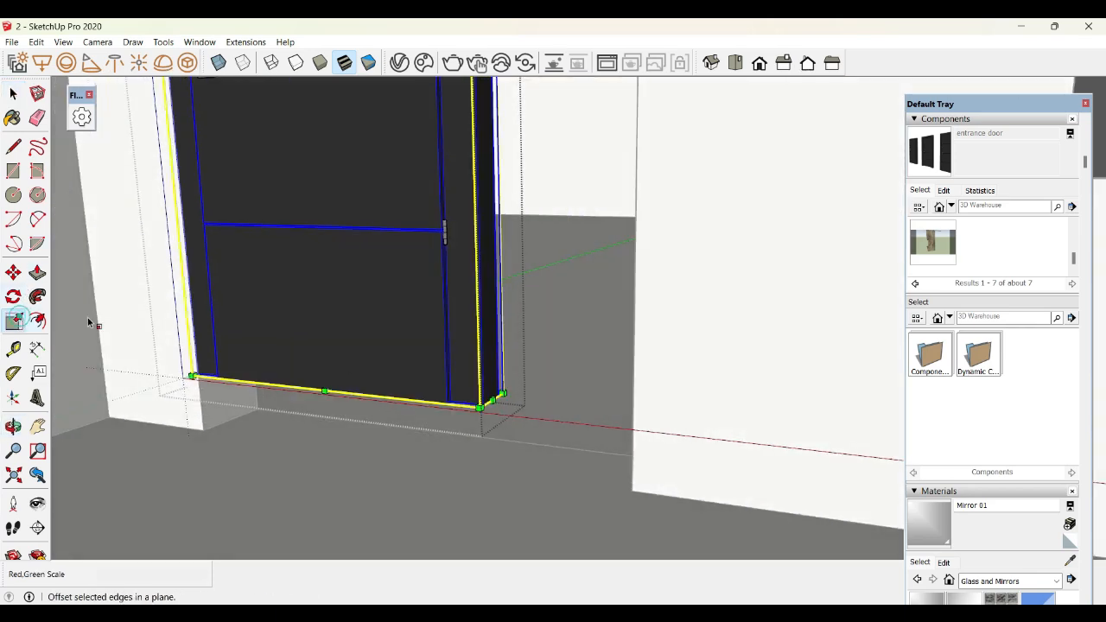
pyautogui.scroll(-2, 482, 381)
pyautogui.moveTo(493, 390)
pyautogui.mouseDown()
pyautogui.moveTo(573, 400)
pyautogui.moveTo(603, 424)
pyautogui.moveTo(493, 407)
pyautogui.mouseUp()
pyautogui.moveTo(493, 407); pyautogui.dragTo(459, 345, button='middle')
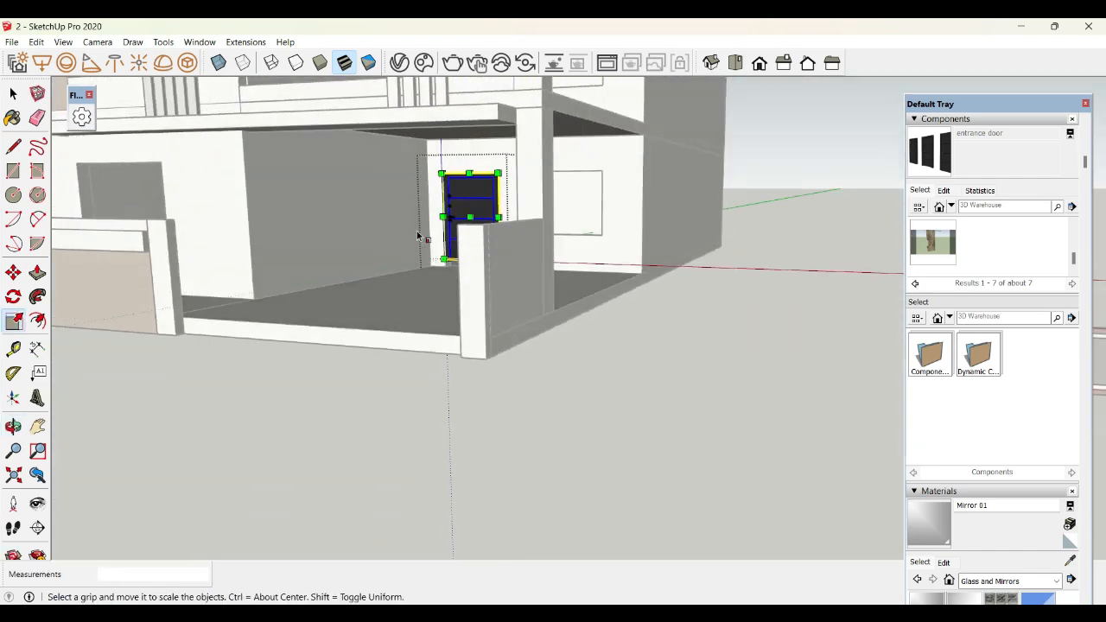
# - Scale the entrance door's bottom edge down to the porch floor so it fills the opening's height
pyautogui.moveTo(420, 234); pyautogui.dragTo(518, 216, button='middle')
pyautogui.scroll(3, 464, 262)
pyautogui.scroll(3, 294, 334)
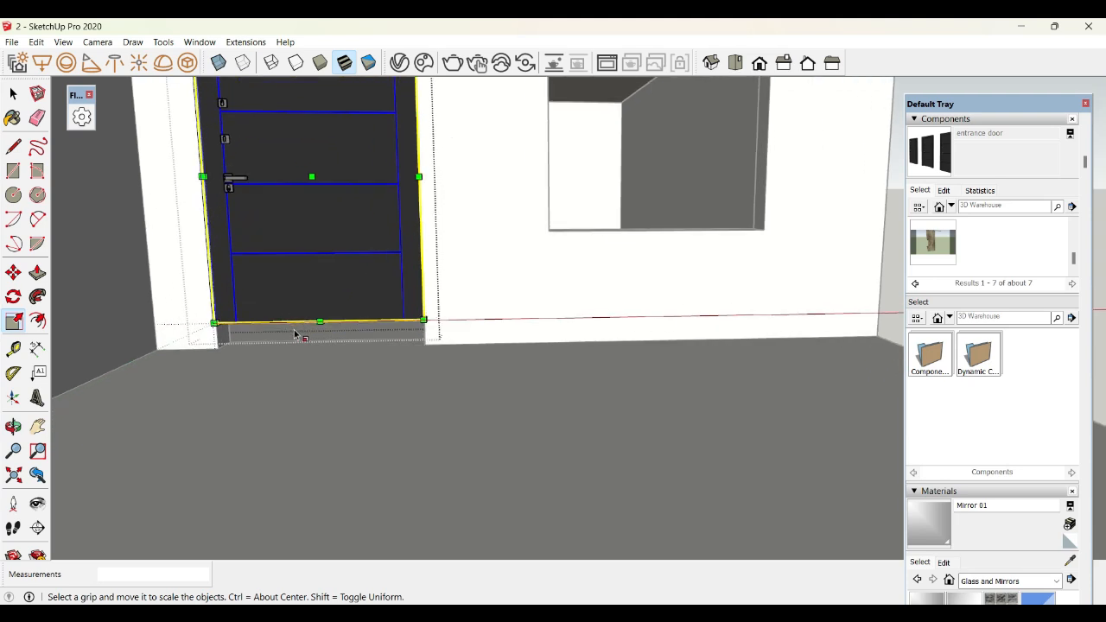
pyautogui.scroll(3, 303, 330)
pyautogui.moveTo(345, 323); pyautogui.dragTo(294, 339)
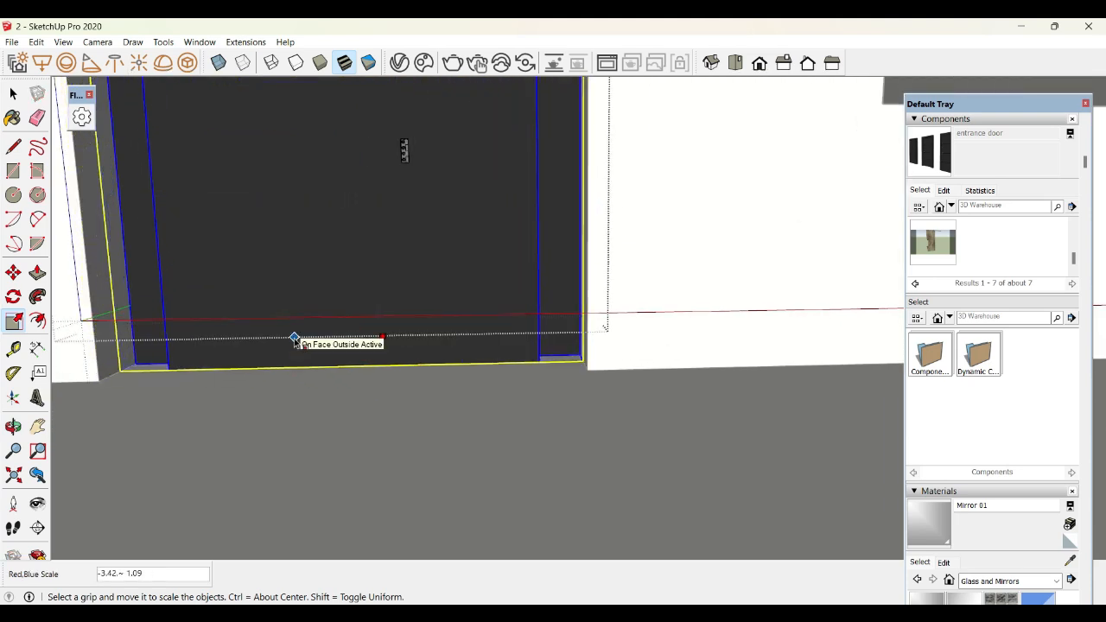
pyautogui.press('Escape')
pyautogui.moveTo(351, 325); pyautogui.dragTo(322, 311, button='middle')
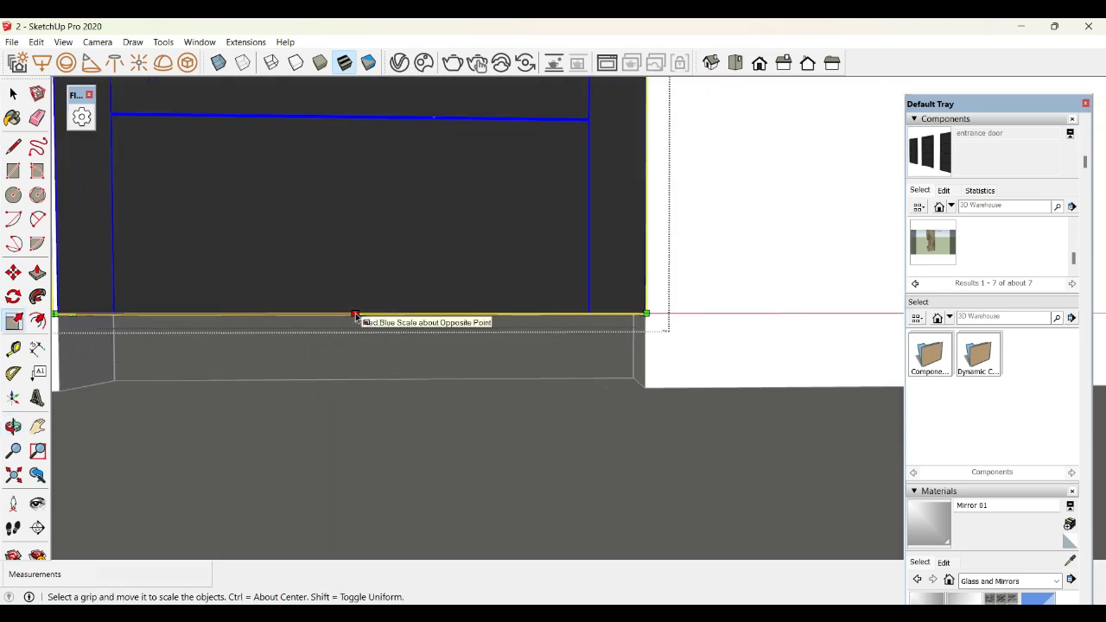
pyautogui.moveTo(351, 318); pyautogui.dragTo(350, 390)
pyautogui.scroll(-4, 367, 385)
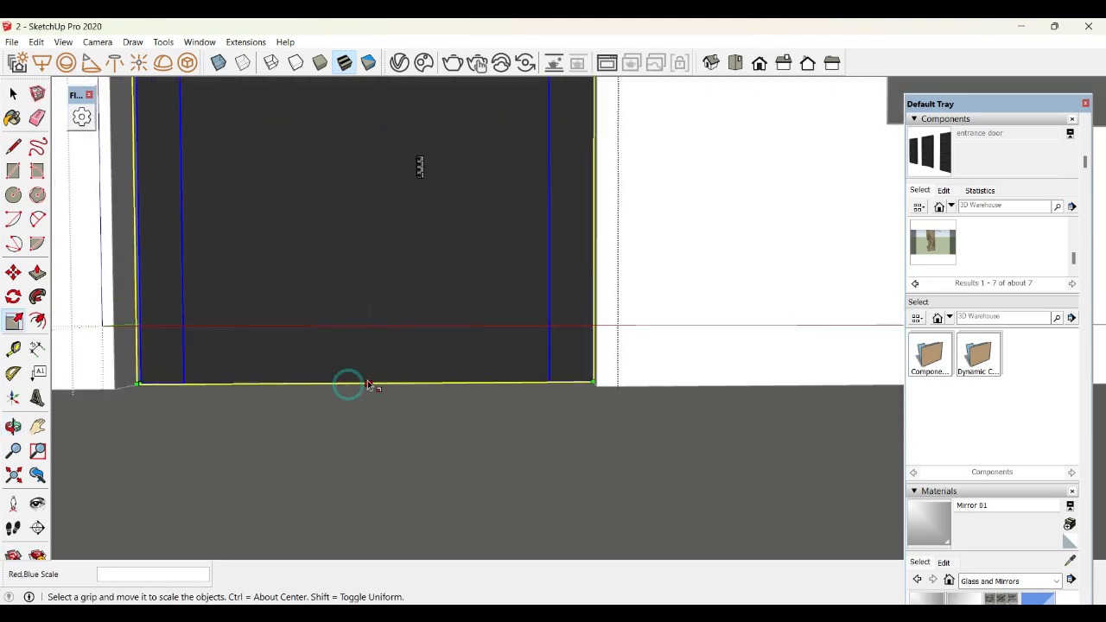
pyautogui.click(409, 362)
pyautogui.click(12, 94)
pyautogui.scroll(-5, 363, 346)
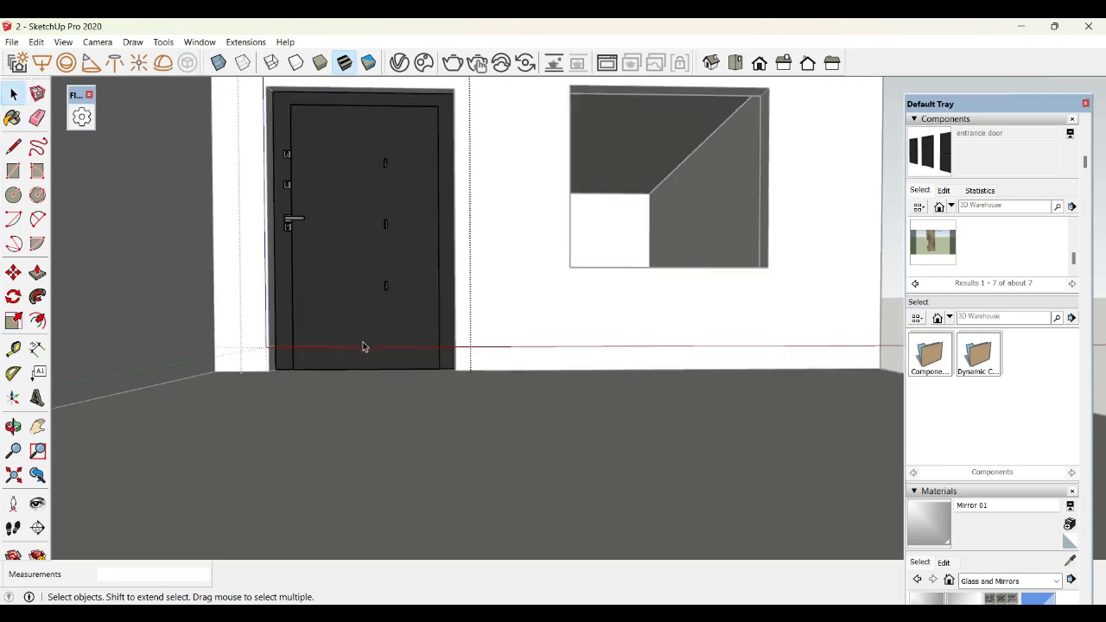
# - Search the 3D Warehouse components for "window" to fill the opening beside the entrance door
pyautogui.scroll(3, 493, 415)
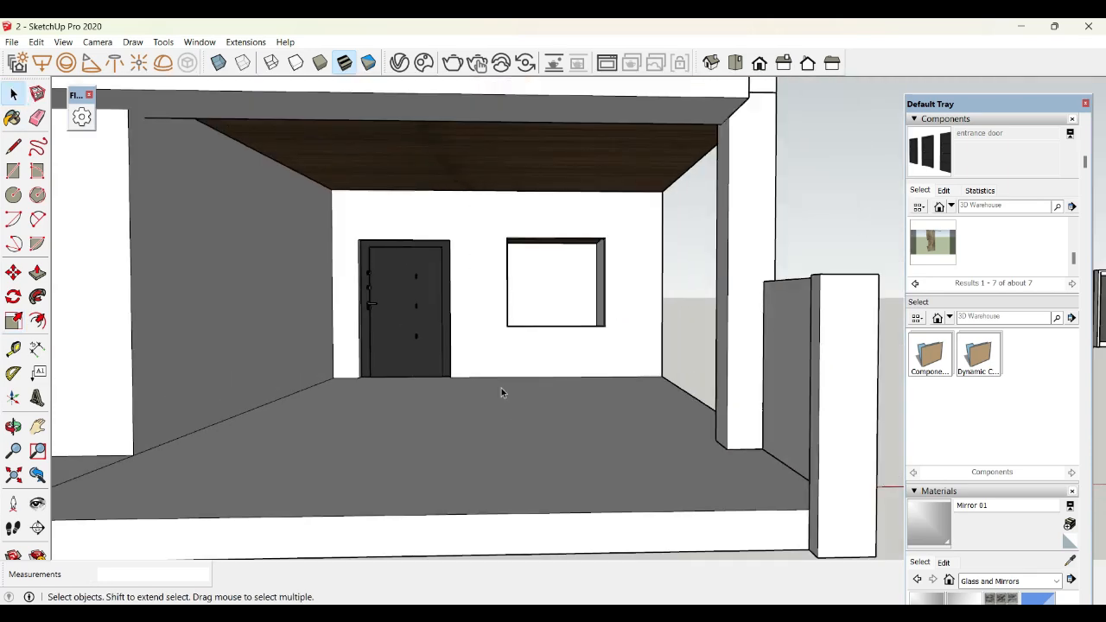
pyautogui.scroll(-4, 475, 414)
pyautogui.scroll(4, 588, 334)
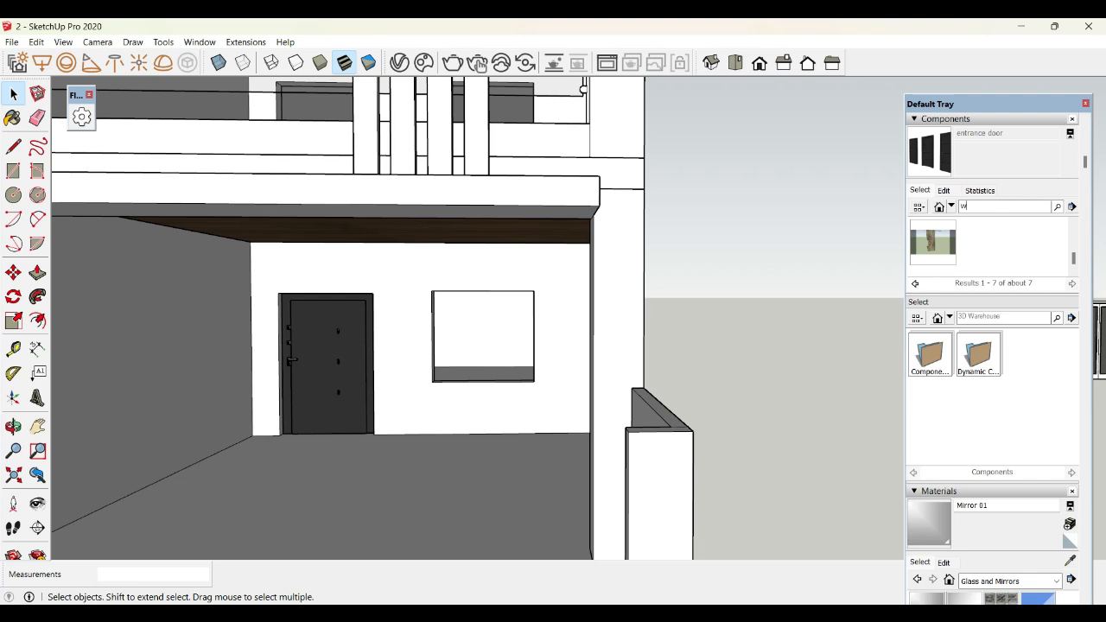
pyautogui.write('window')
pyautogui.press('Return')
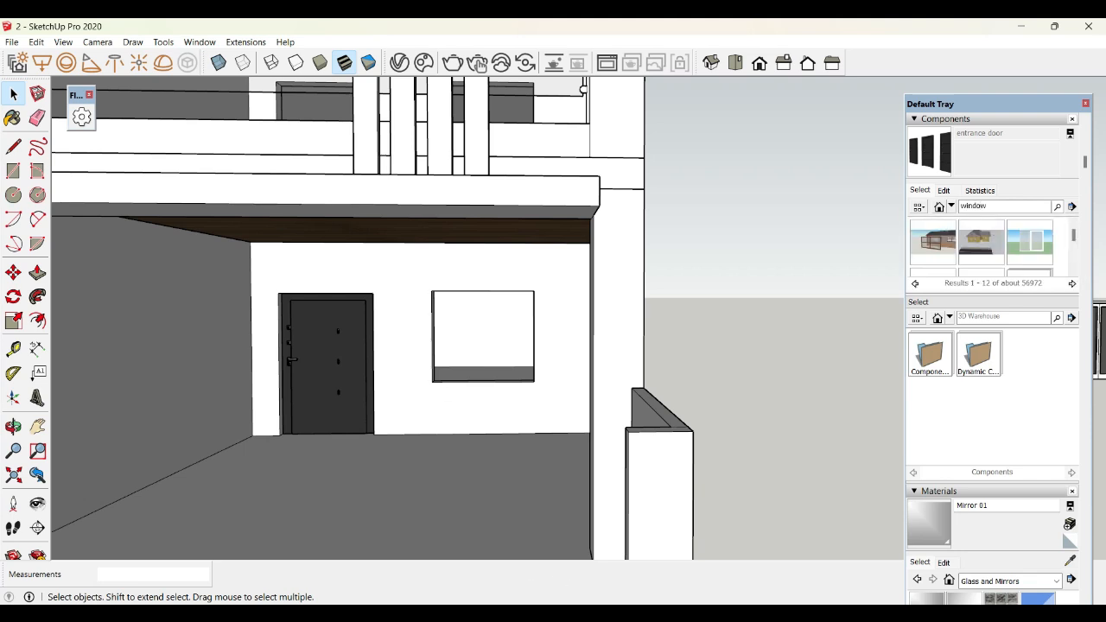
pyautogui.hotkey('alt', 'Tab')
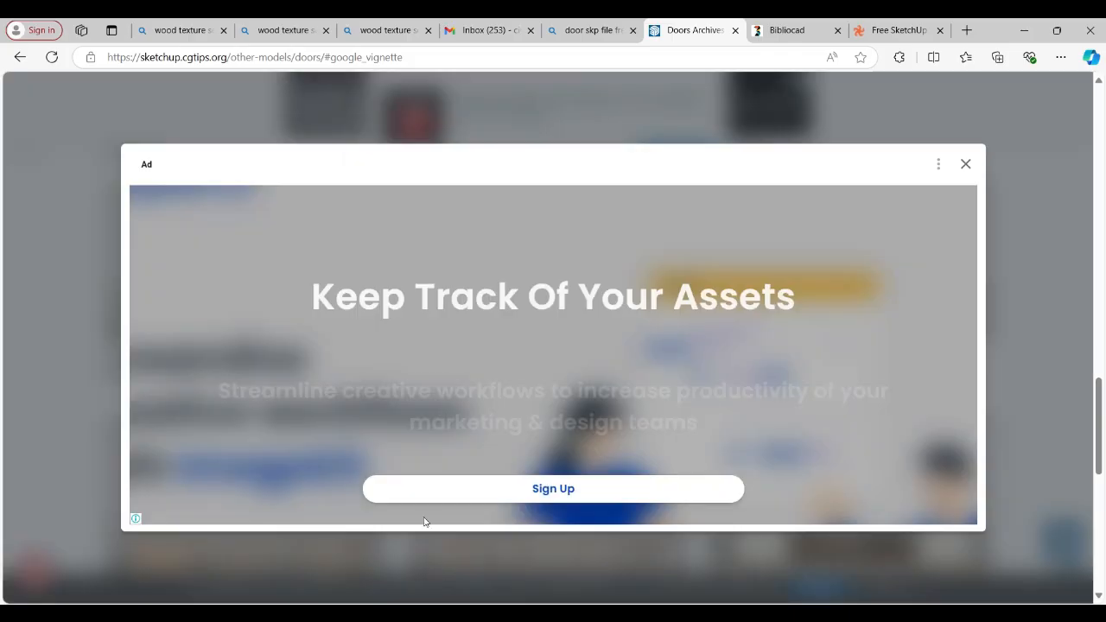
pyautogui.click(966, 163)
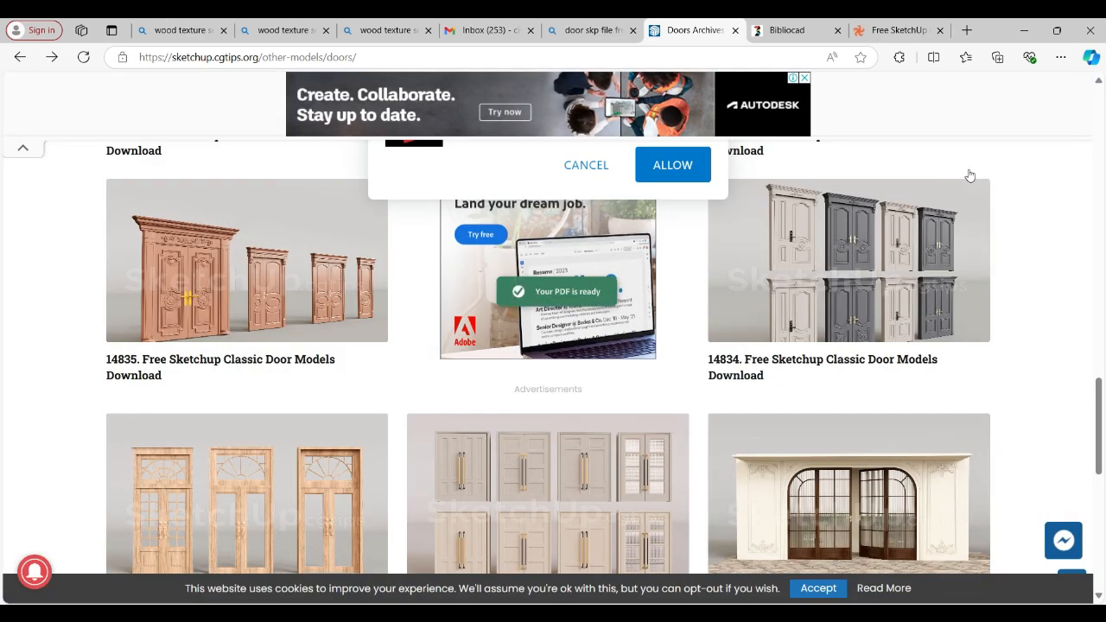
pyautogui.click(1024, 31)
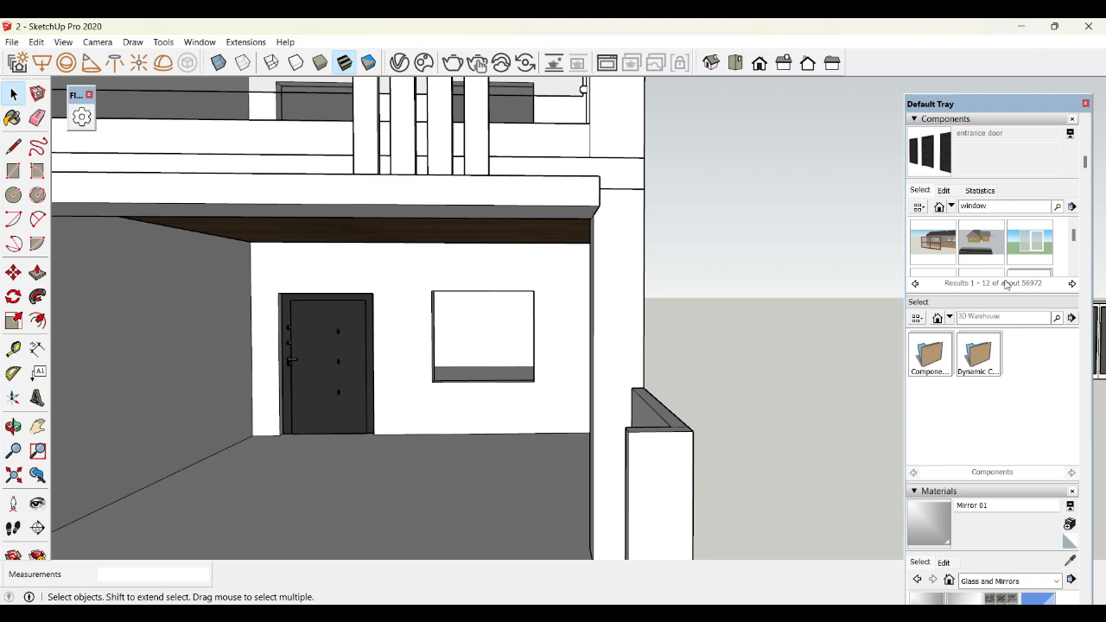
# - Look through the window component results and delete the three spare entrance doors standing outside the house
pyautogui.scroll(3, 1007, 285)
pyautogui.scroll(-2, 979, 311)
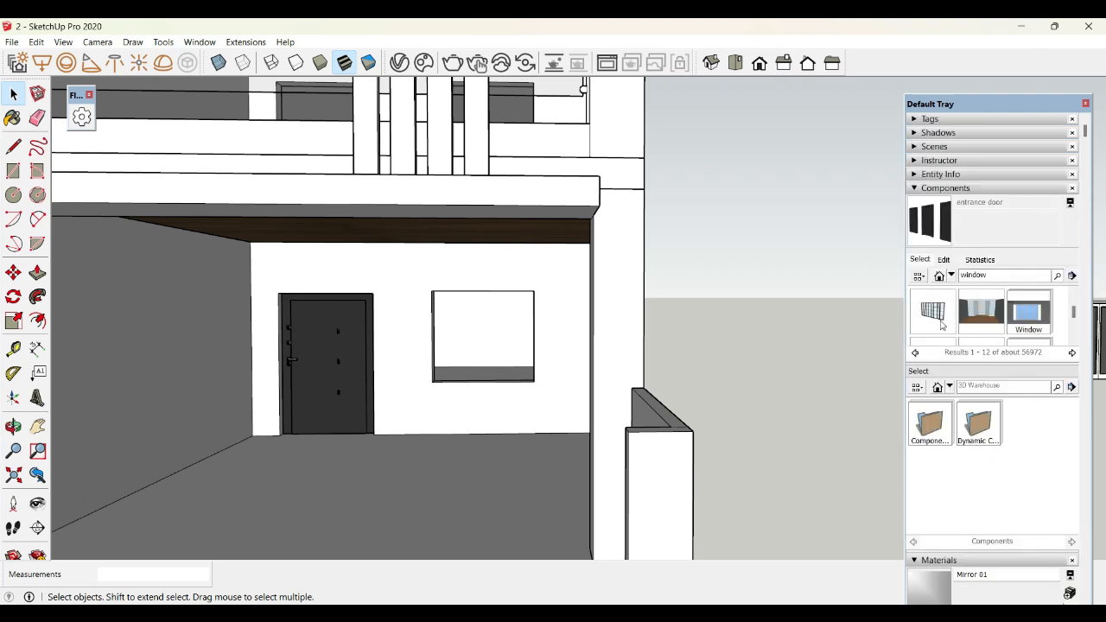
pyautogui.scroll(-1, 942, 325)
pyautogui.scroll(-1, 961, 326)
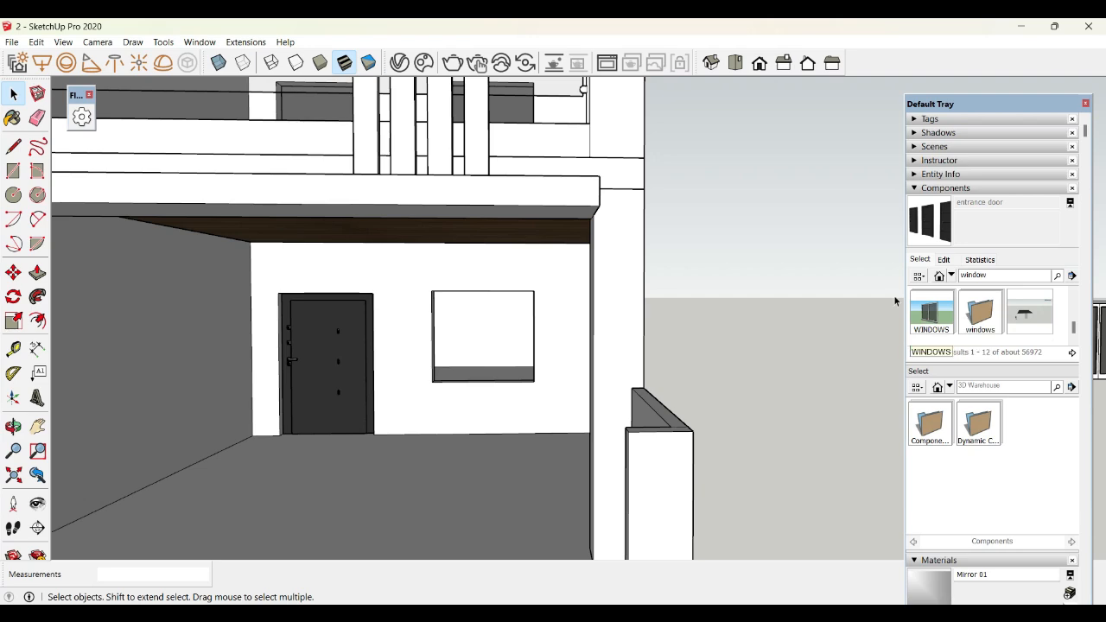
pyautogui.hotkey('shift', 'z')
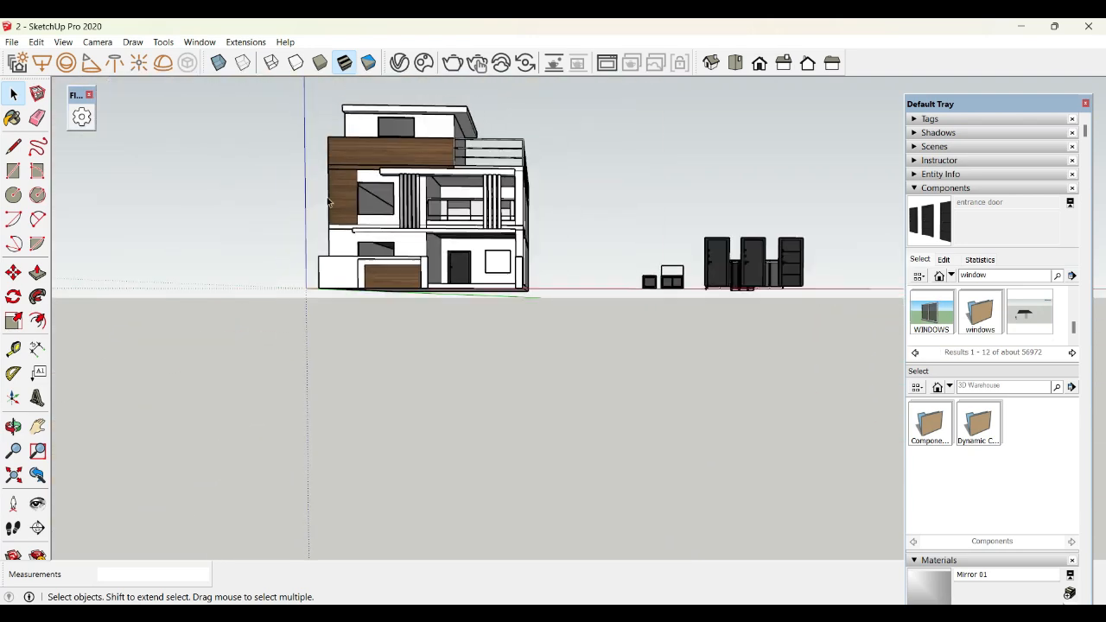
pyautogui.press('F8')
pyautogui.moveTo(708, 410); pyautogui.dragTo(498, 318)
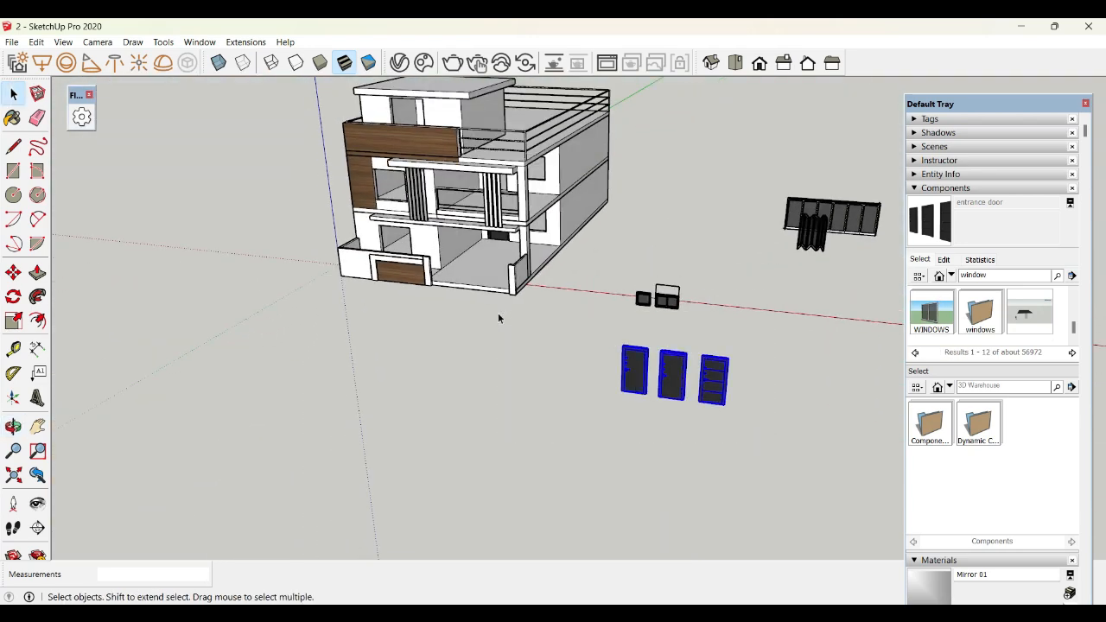
pyautogui.press('Delete')
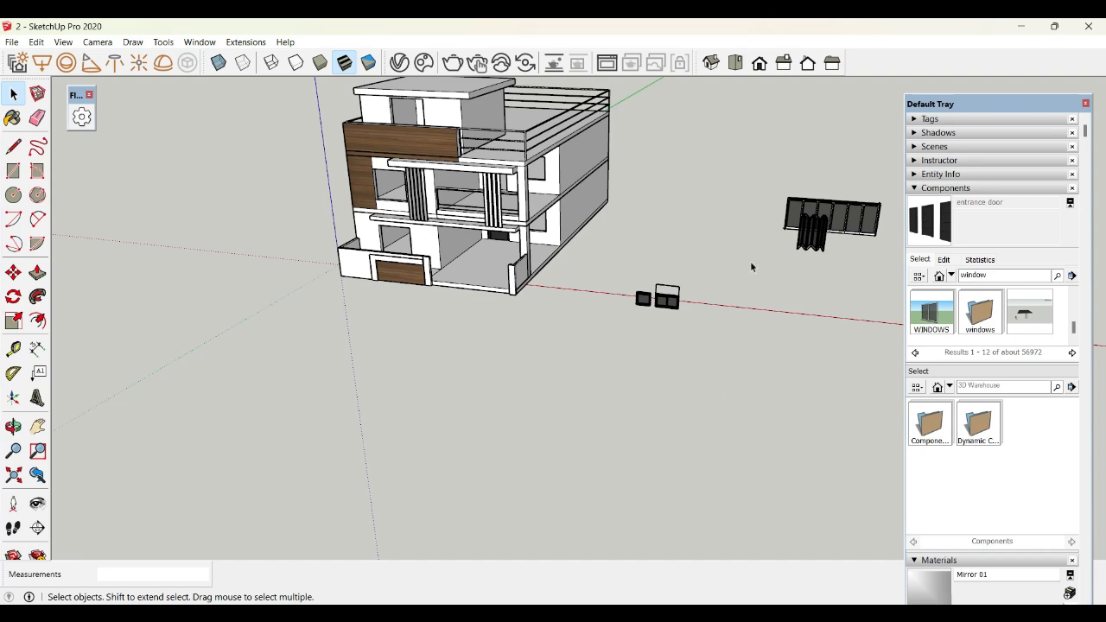
# - Browse the warehouse window collections, pick the Plastic window 1200 x 1200 mm component and place it on the ground outside the house
pyautogui.scroll(3, 597, 321)
pyautogui.scroll(1, 630, 308)
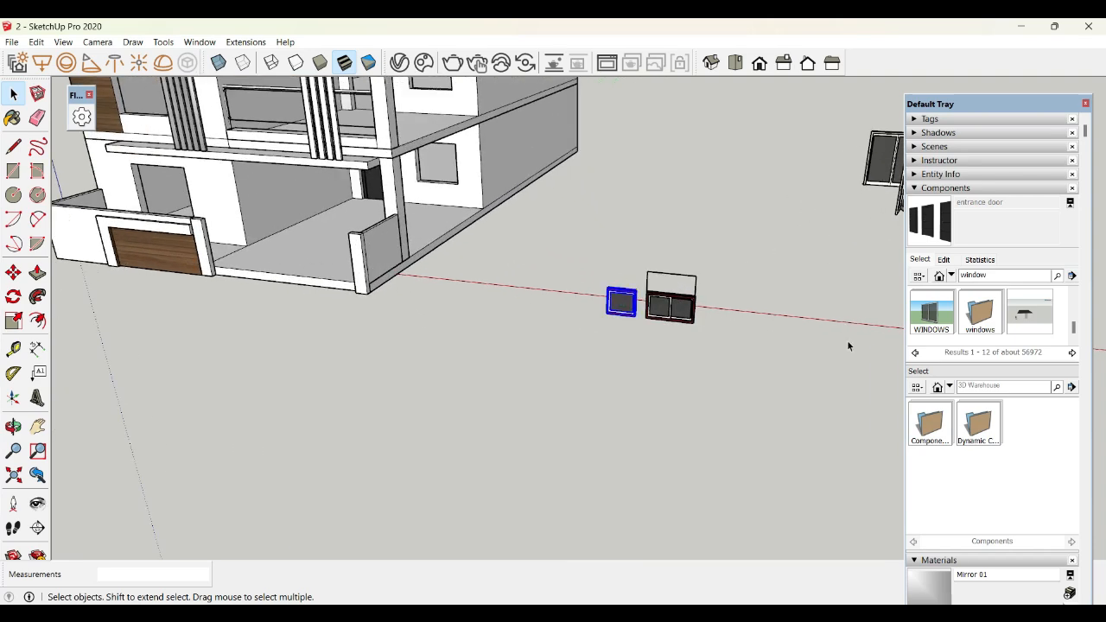
pyautogui.click(939, 317)
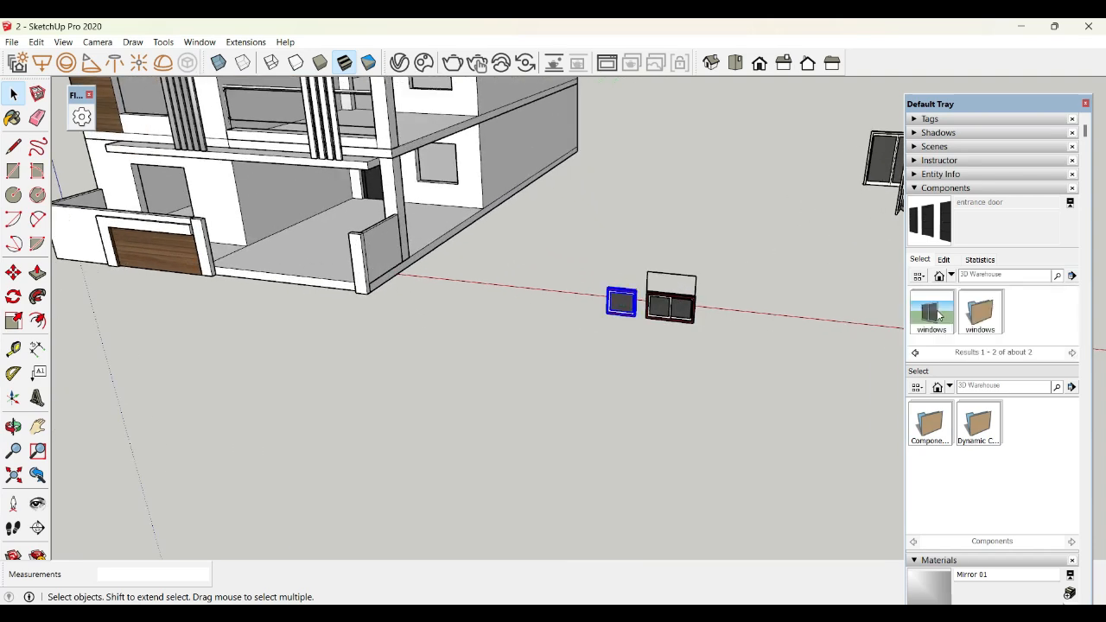
pyautogui.click(939, 317)
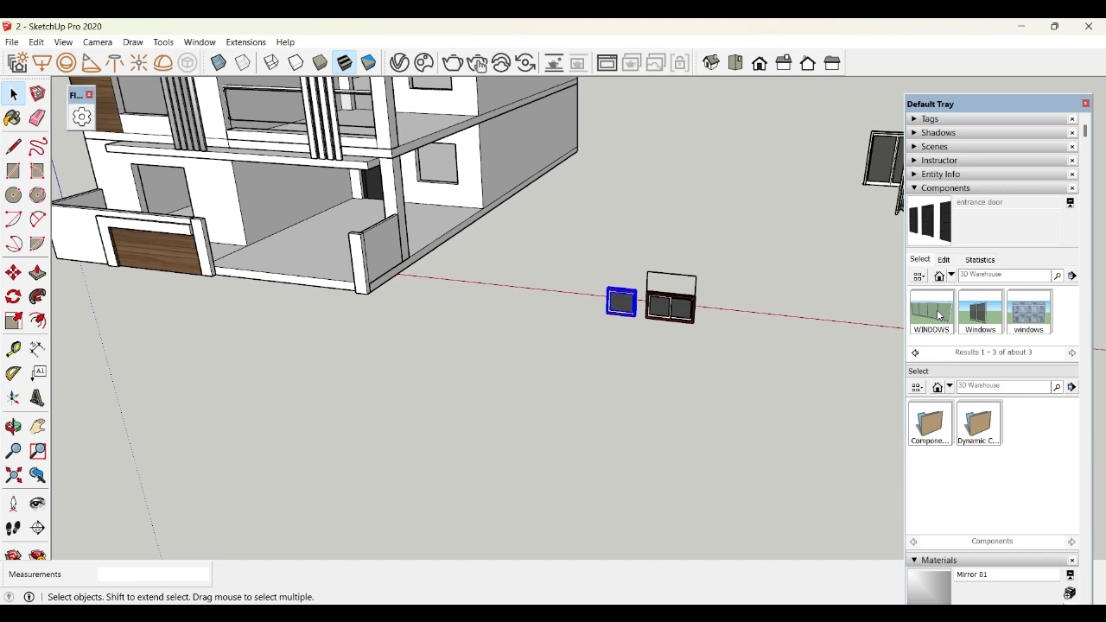
pyautogui.click(985, 313)
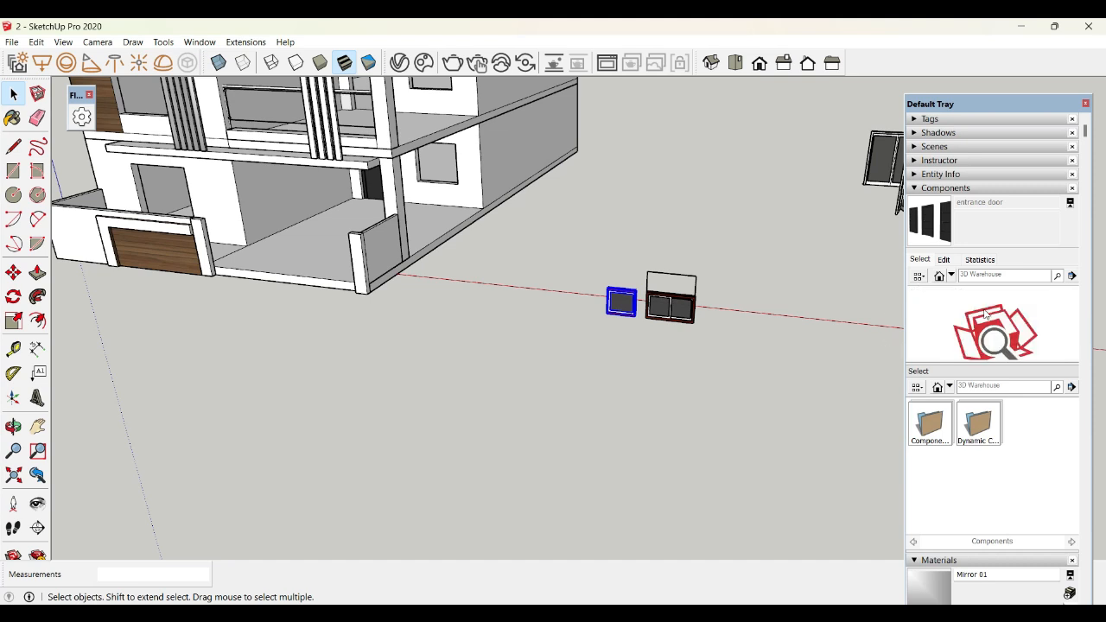
pyautogui.scroll(3, 591, 315)
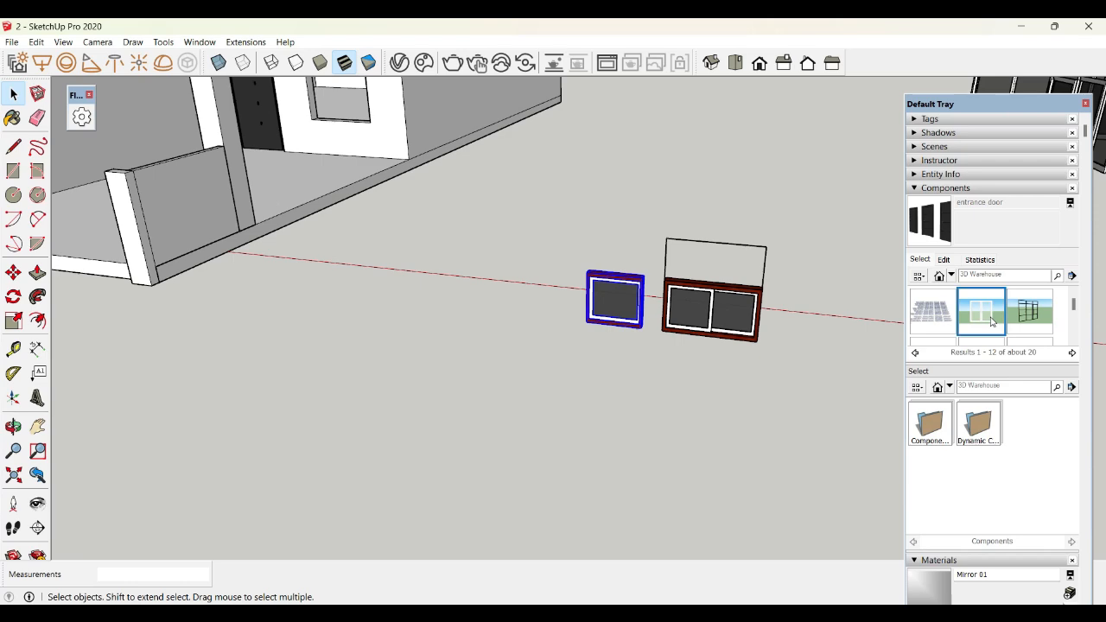
pyautogui.click(992, 322)
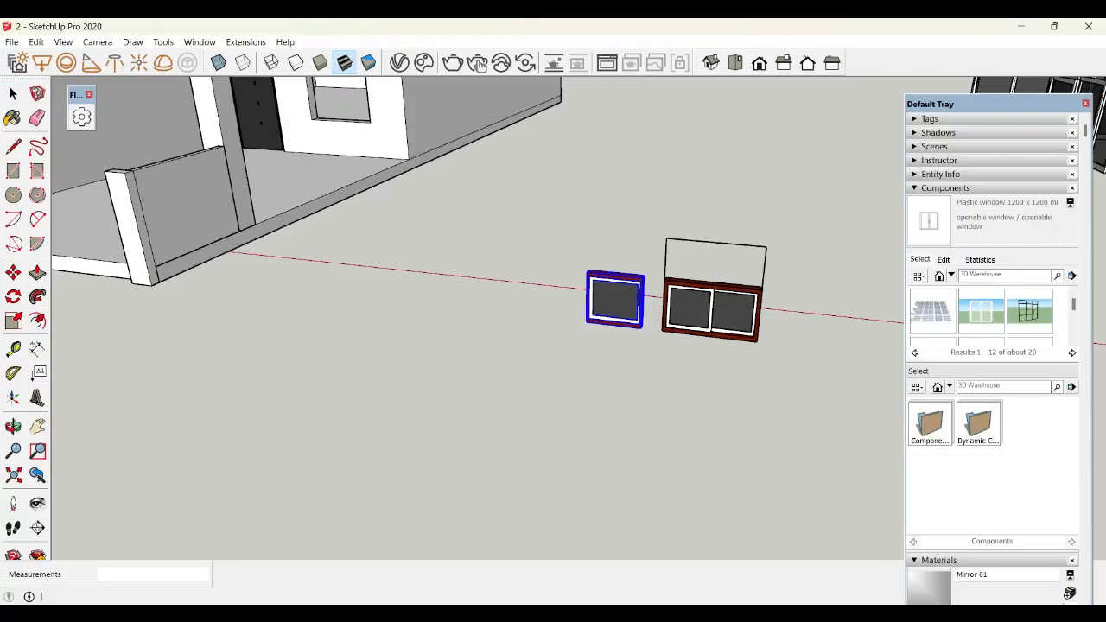
pyautogui.hotkey('alt', 'Tab')
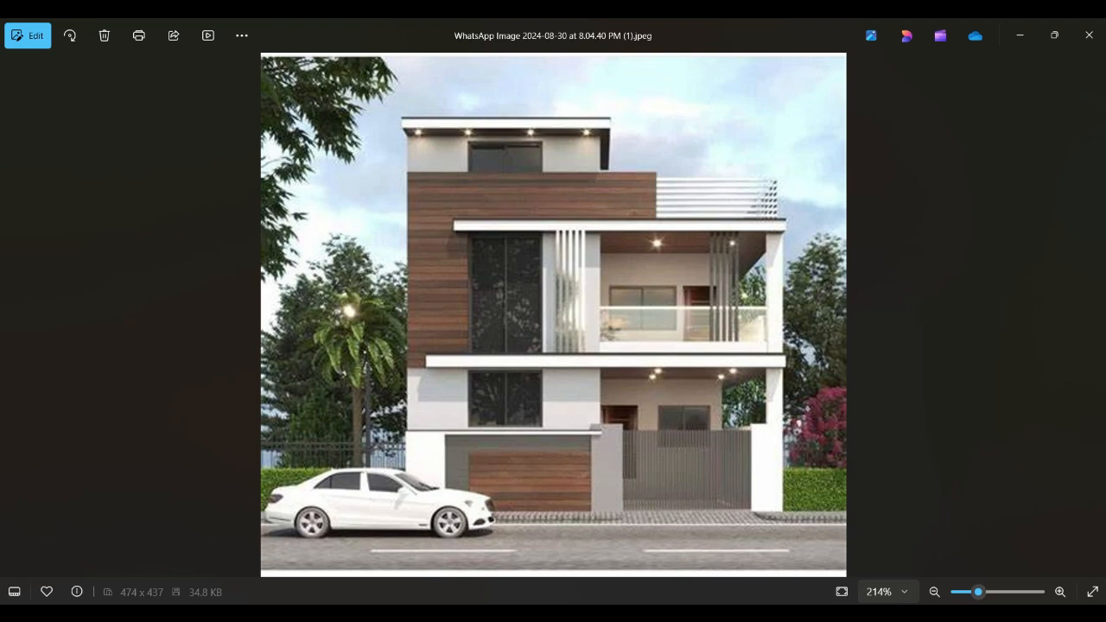
pyautogui.hotkey('alt', 'Tab')
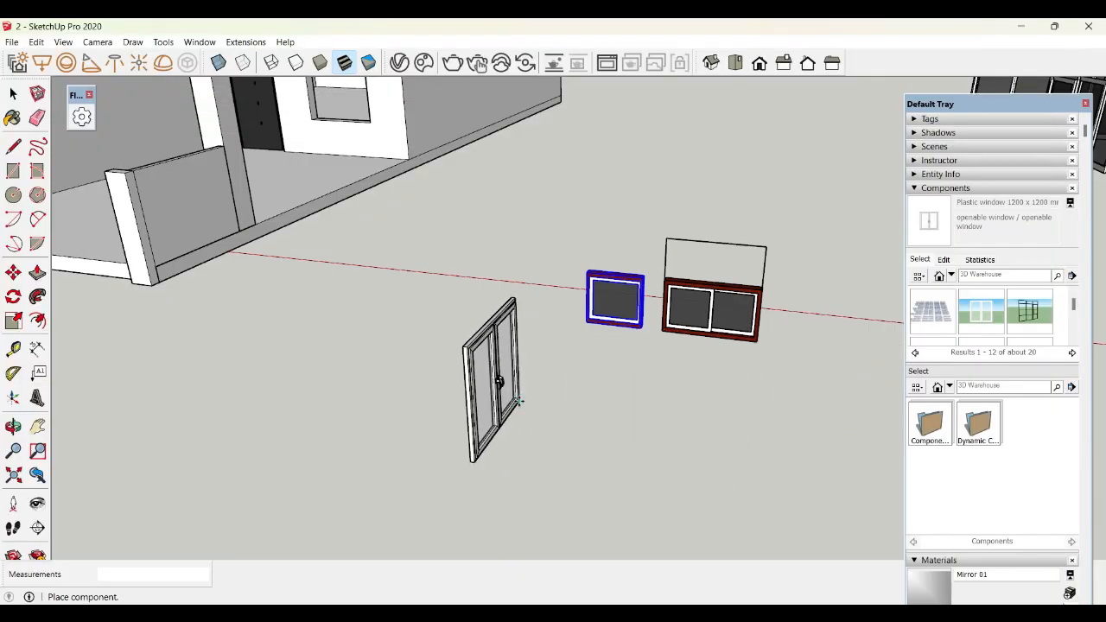
pyautogui.click(516, 400)
# - Rotate the placed window 90 degrees about its lower corner so it runs parallel to the house front
pyautogui.click(13, 297)
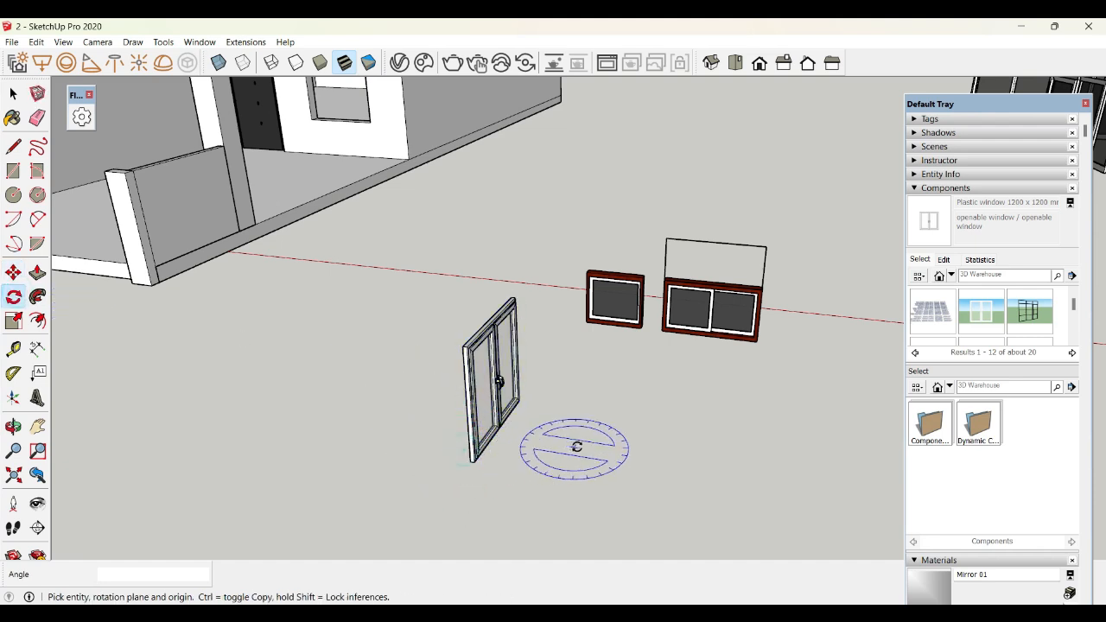
pyautogui.click(474, 461)
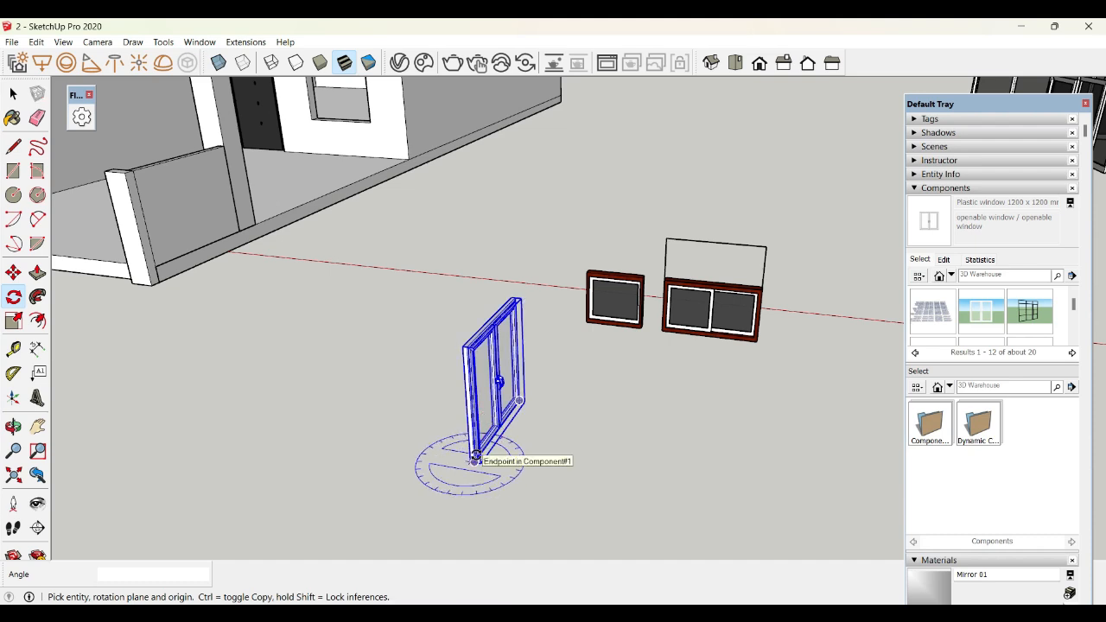
pyautogui.click(536, 468)
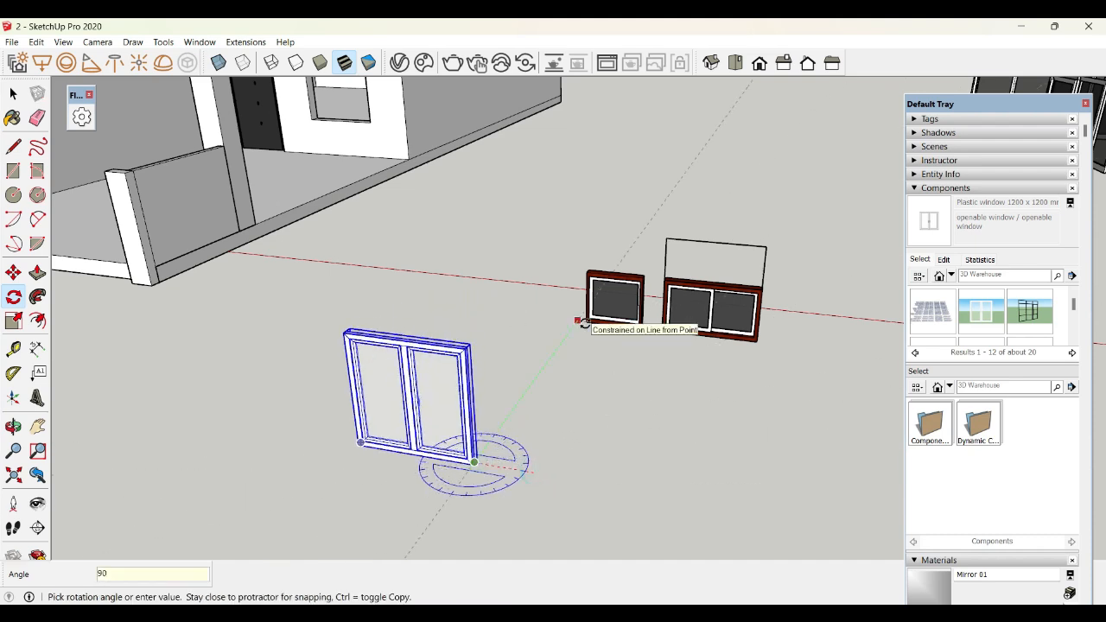
pyautogui.click(578, 321)
pyautogui.click(14, 93)
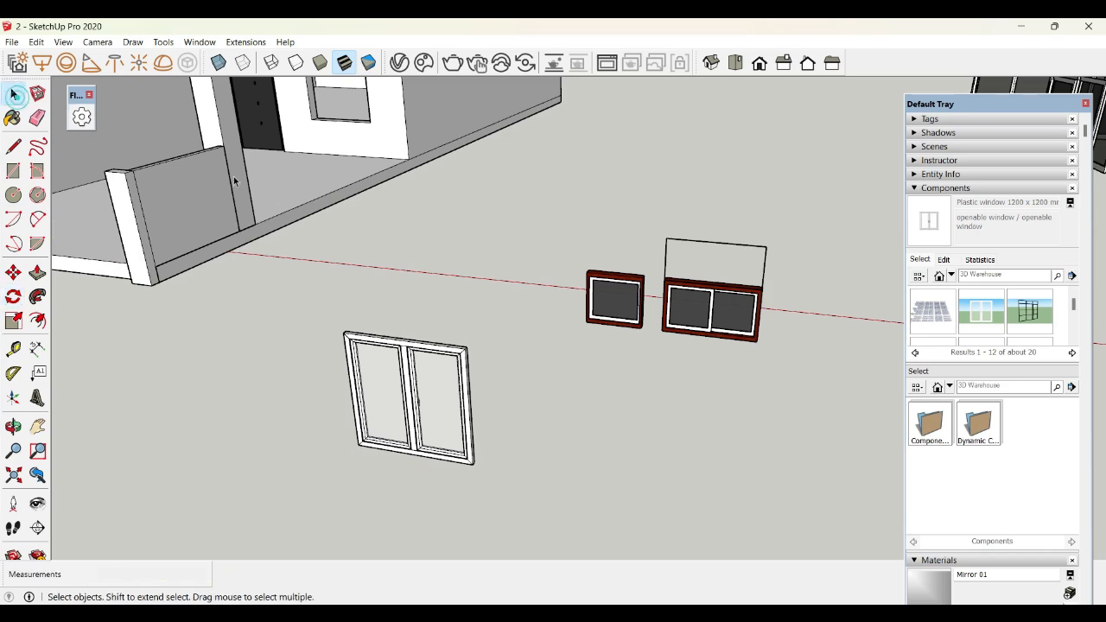
# - Open the window component for editing, select its outer frame and add the WallPaint Bumpy 01 Blue 1m material to the V-Ray scene
pyautogui.click(406, 389)
pyautogui.moveTo(395, 336); pyautogui.dragTo(753, 488, button='middle')
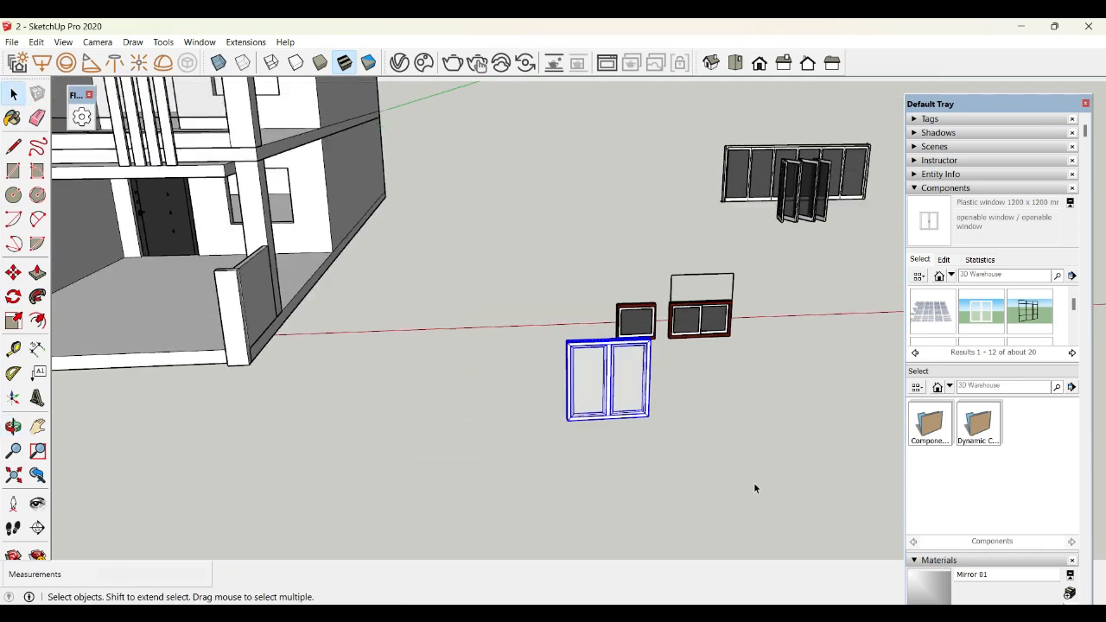
pyautogui.doubleClick(644, 376)
pyautogui.scroll(3, 628, 311)
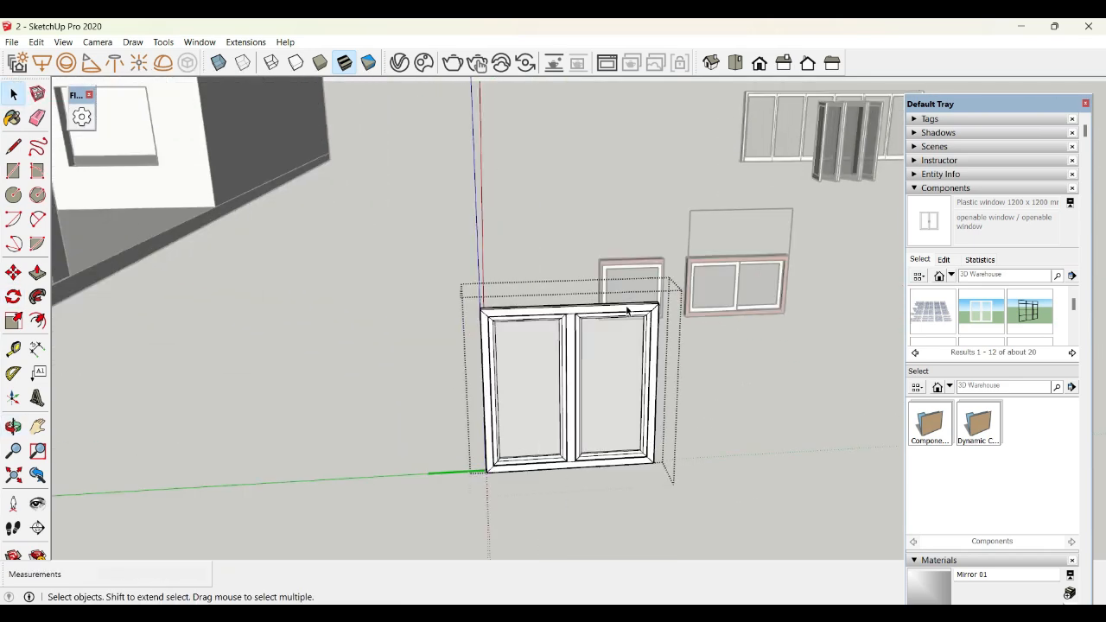
pyautogui.click(611, 311)
pyautogui.scroll(2, 611, 311)
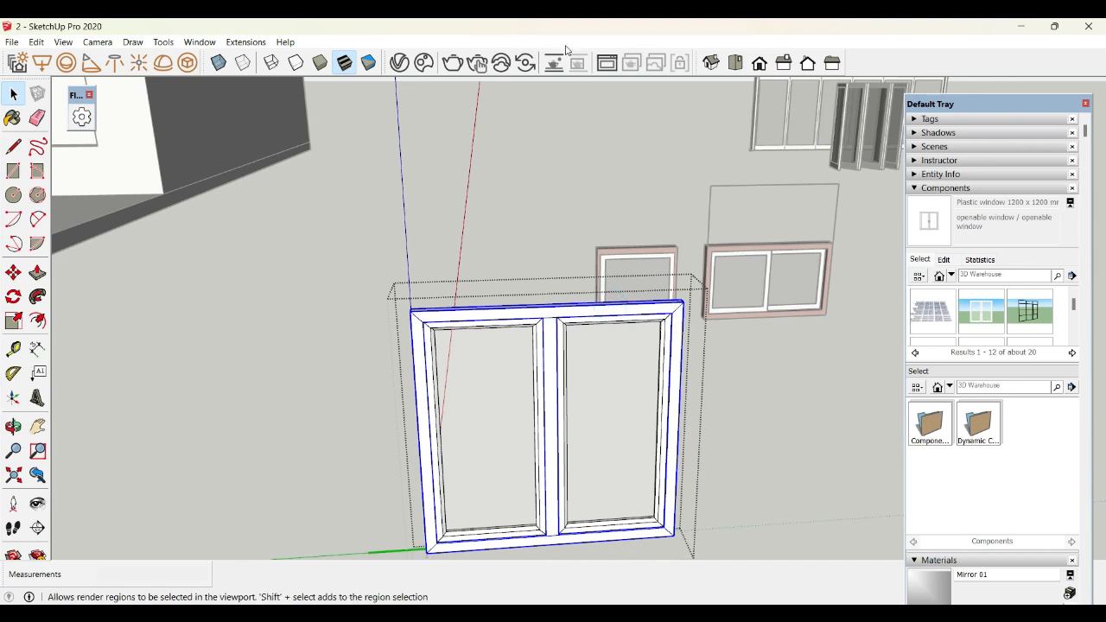
pyautogui.click(398, 62)
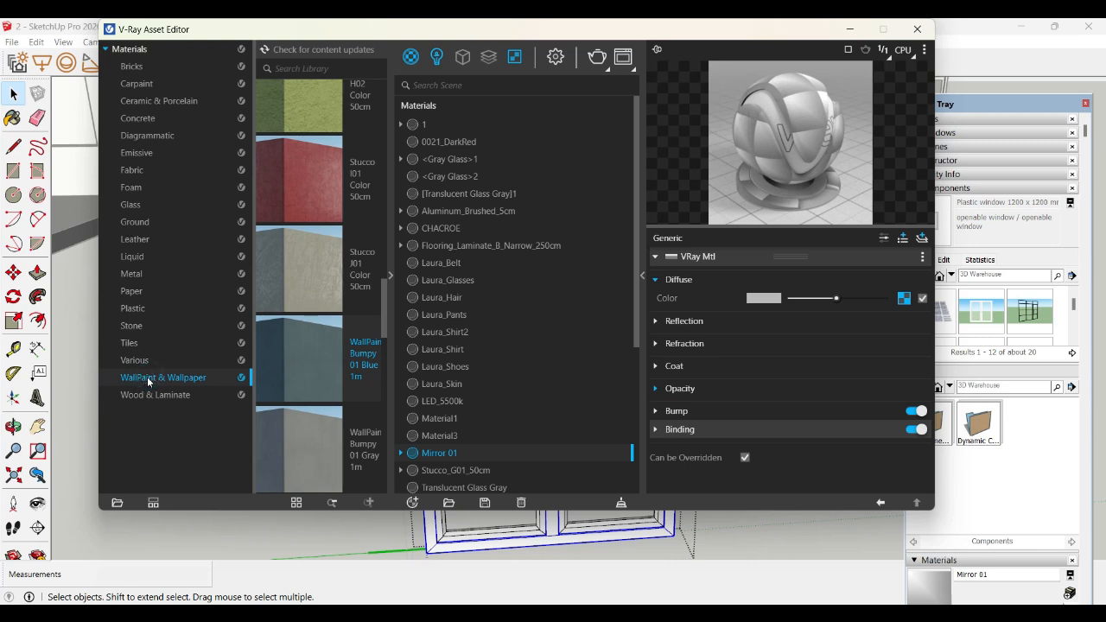
pyautogui.moveTo(310, 351); pyautogui.dragTo(528, 271)
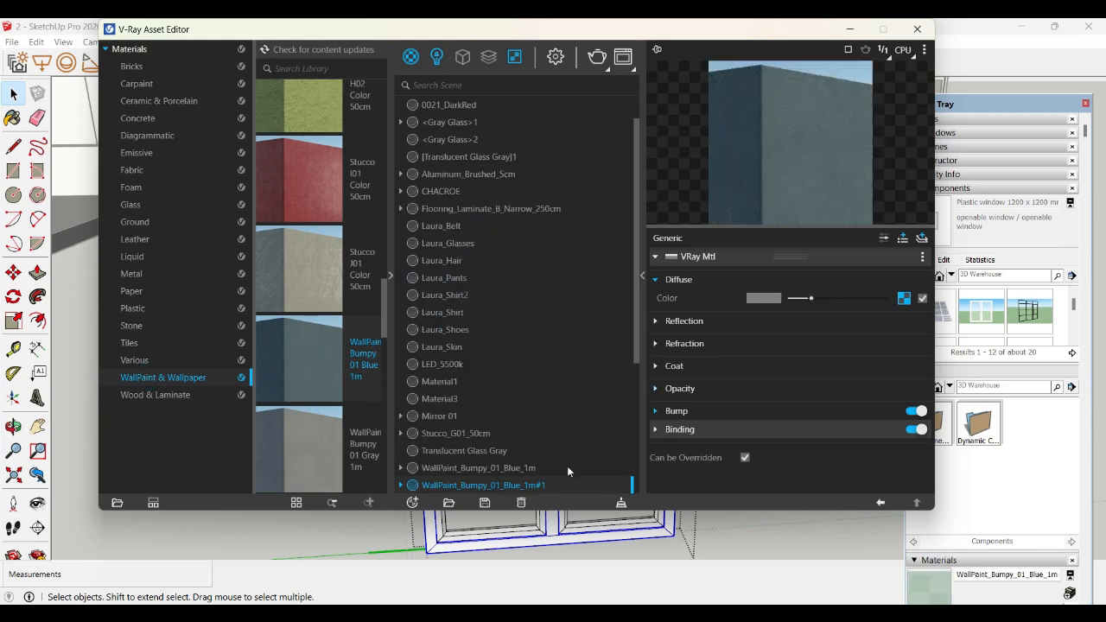
# - Darken the new material's diffuse colour and set Texture A of its mix map to a neutral dark grey with RGB 0.269
pyautogui.click(760, 298)
pyautogui.moveTo(358, 363); pyautogui.dragTo(304, 303)
pyautogui.click(764, 192)
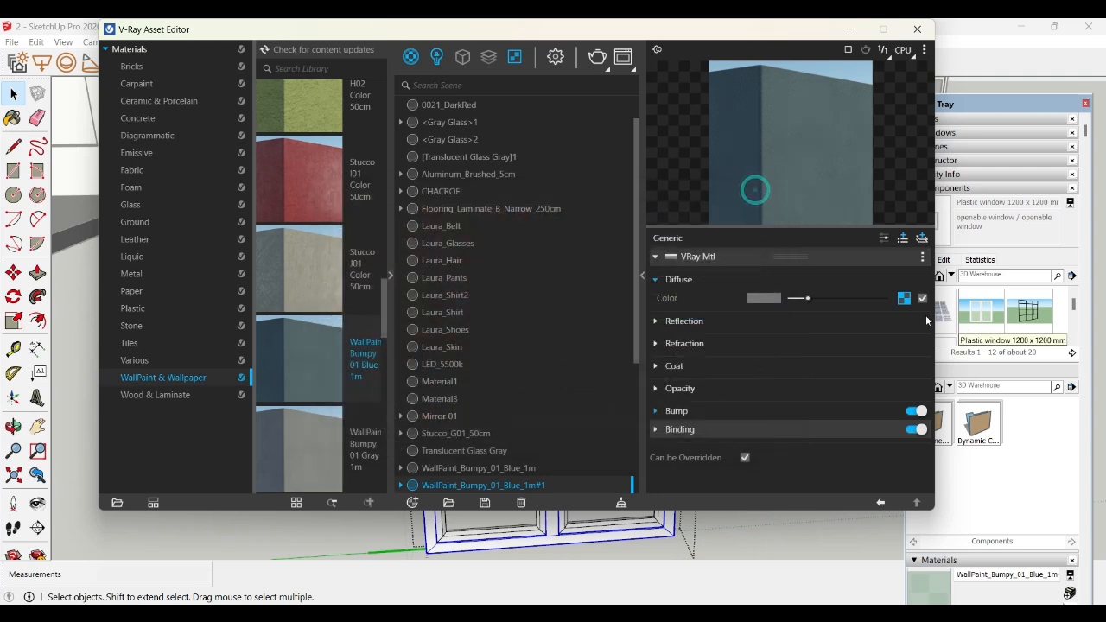
pyautogui.click(904, 298)
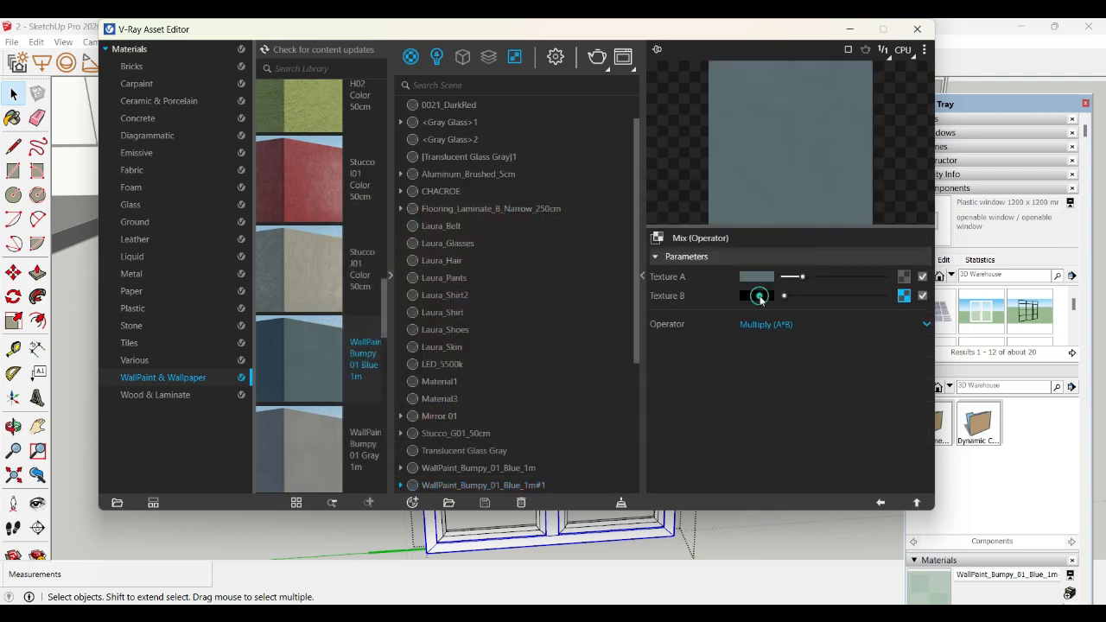
pyautogui.click(761, 298)
pyautogui.moveTo(365, 328); pyautogui.dragTo(305, 344)
pyautogui.click(766, 192)
pyautogui.click(751, 278)
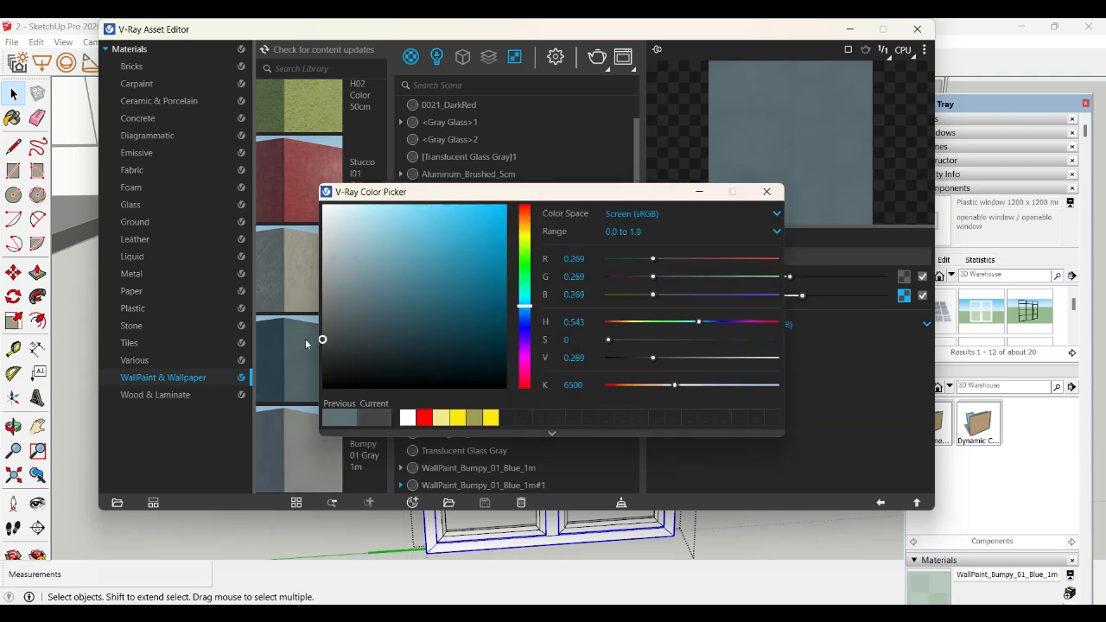
pyautogui.click(766, 191)
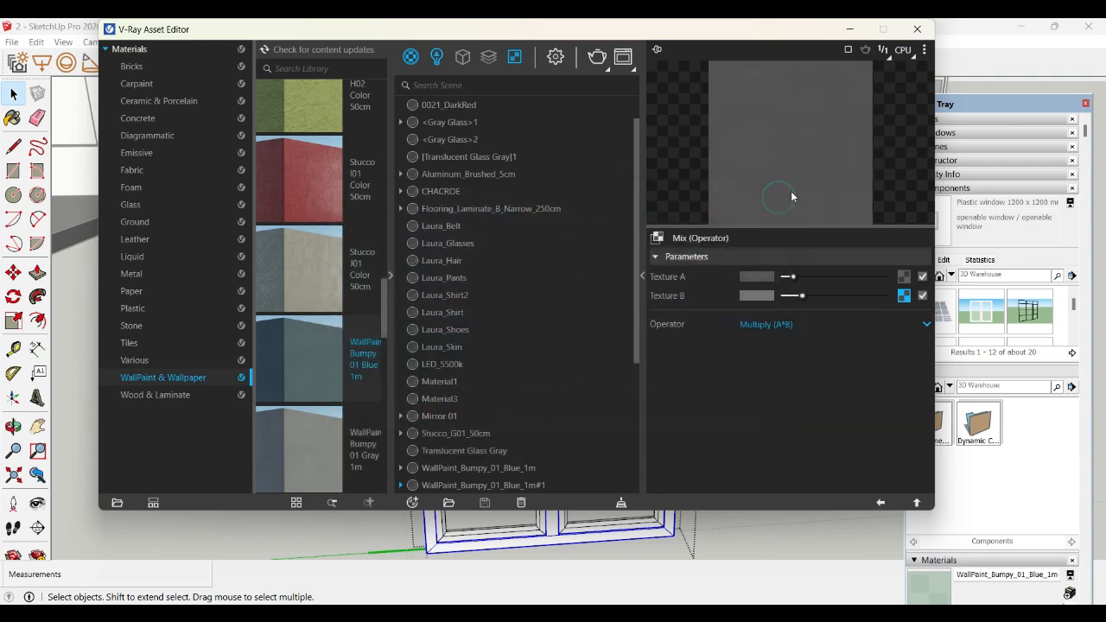
# - Toggle Color A and Color B in the smoke map under Texture B and return to the WallPaint_Bumpy_01_Blue_1m#1 material
pyautogui.click(904, 297)
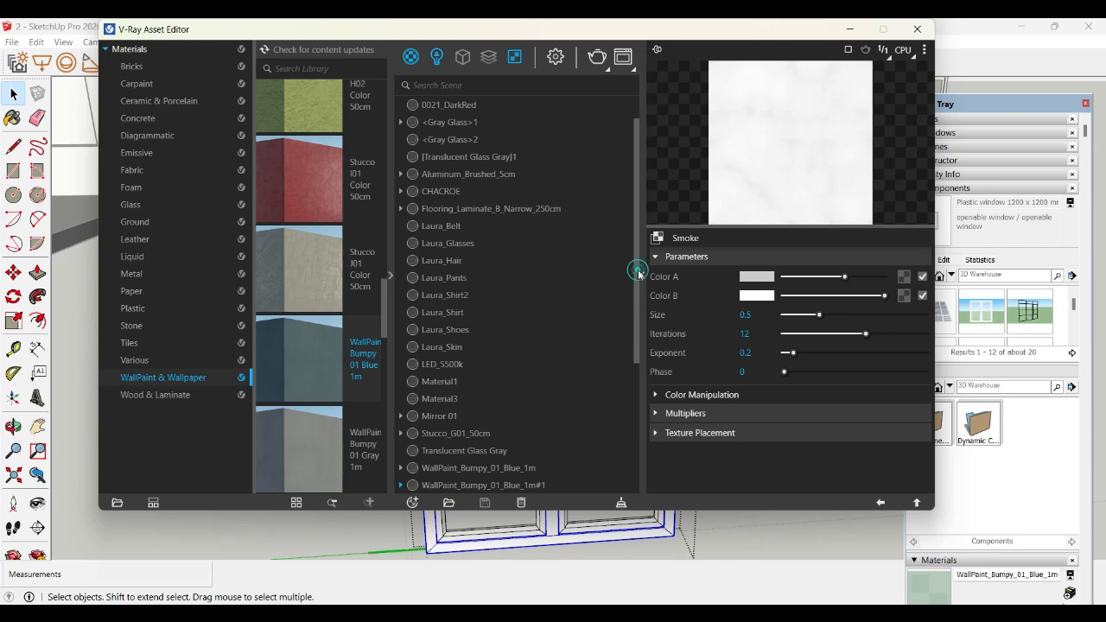
pyautogui.click(922, 295)
pyautogui.click(923, 276)
pyautogui.click(483, 482)
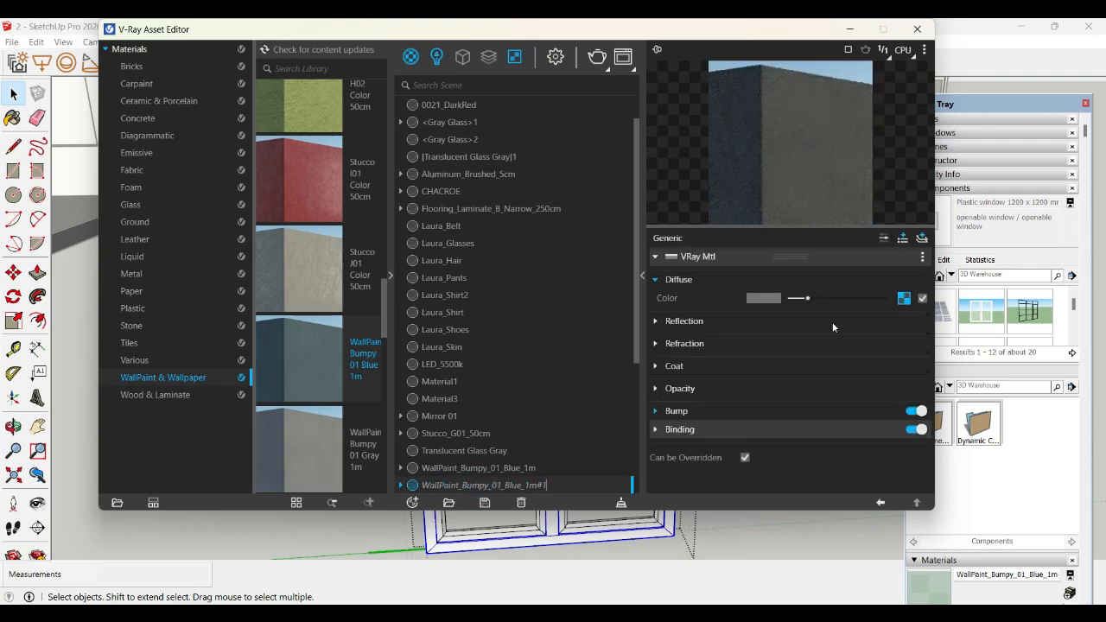
# - Apply the WallPaint_Bumpy_01_Blue_1m#1 material to the selected window frame and close the V-Ray Asset Editor
pyautogui.moveTo(757, 33)
pyautogui.mouseDown()
pyautogui.moveTo(778, 79)
pyautogui.moveTo(1105, 43)
pyautogui.moveTo(613, 33)
pyautogui.mouseUp()
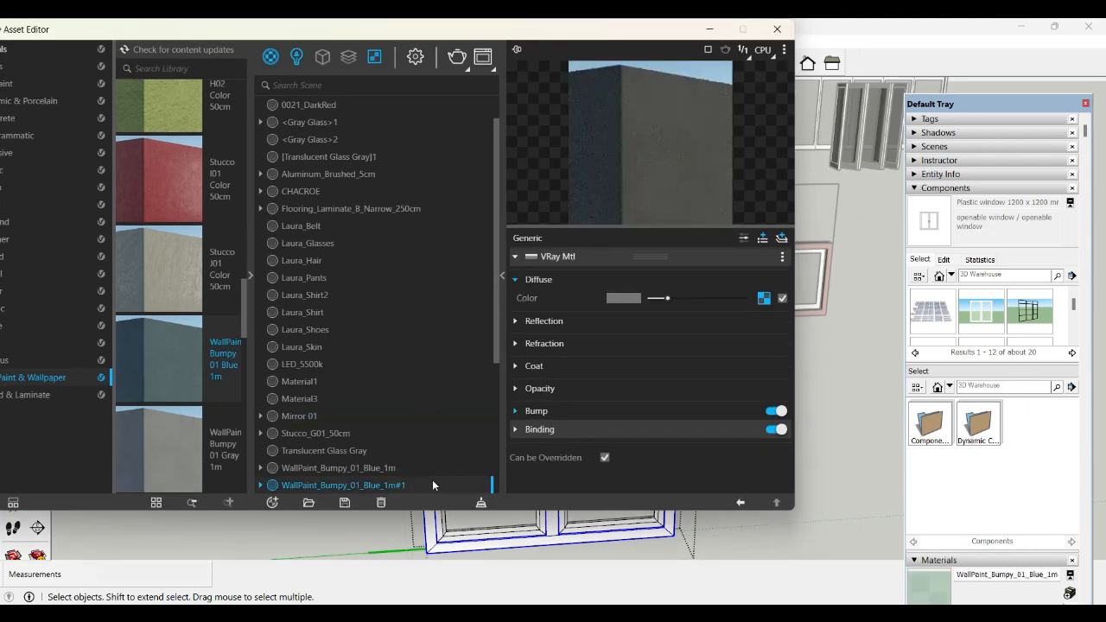
pyautogui.rightClick(432, 479)
pyautogui.click(499, 335)
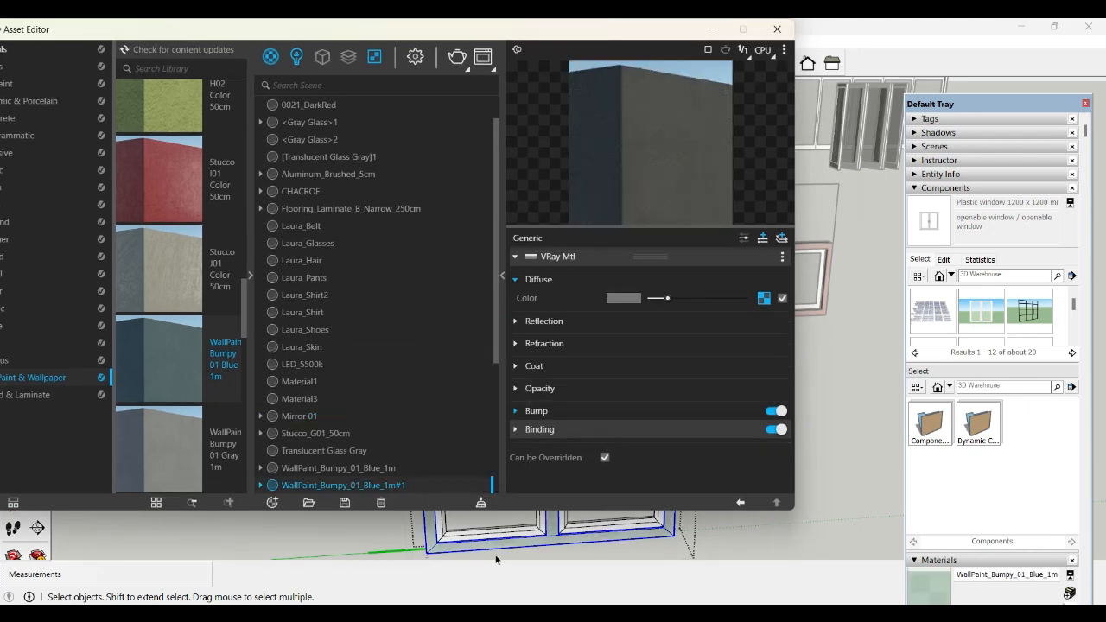
pyautogui.click(773, 33)
# - Enter one of the window's sashes, leave it again and undo the material applied to the outer frame
pyautogui.scroll(6, 521, 342)
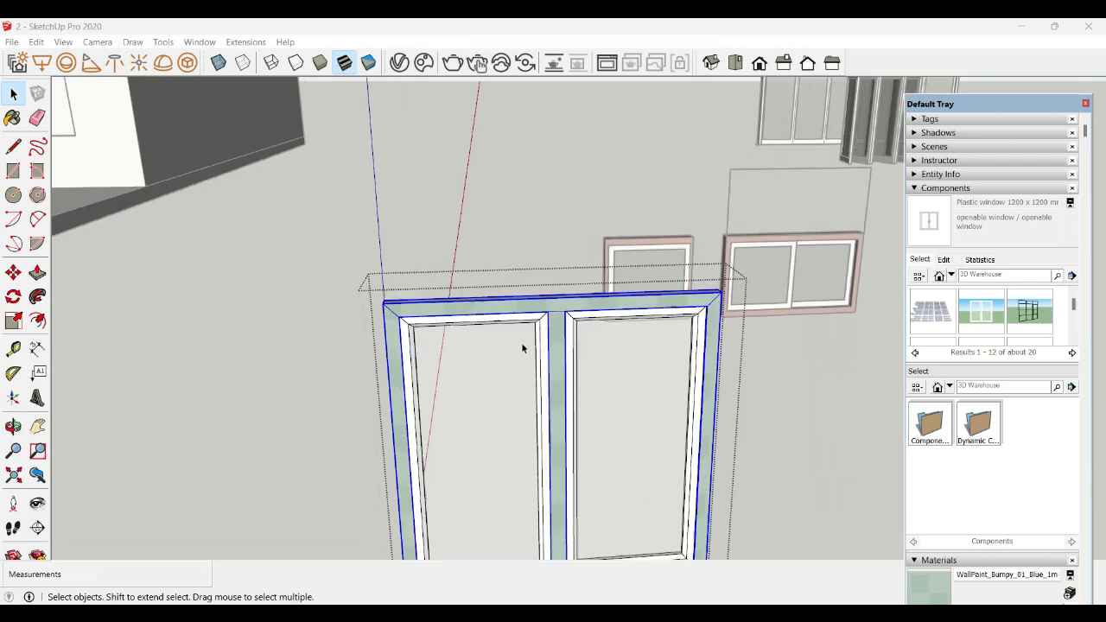
pyautogui.scroll(-8, 574, 298)
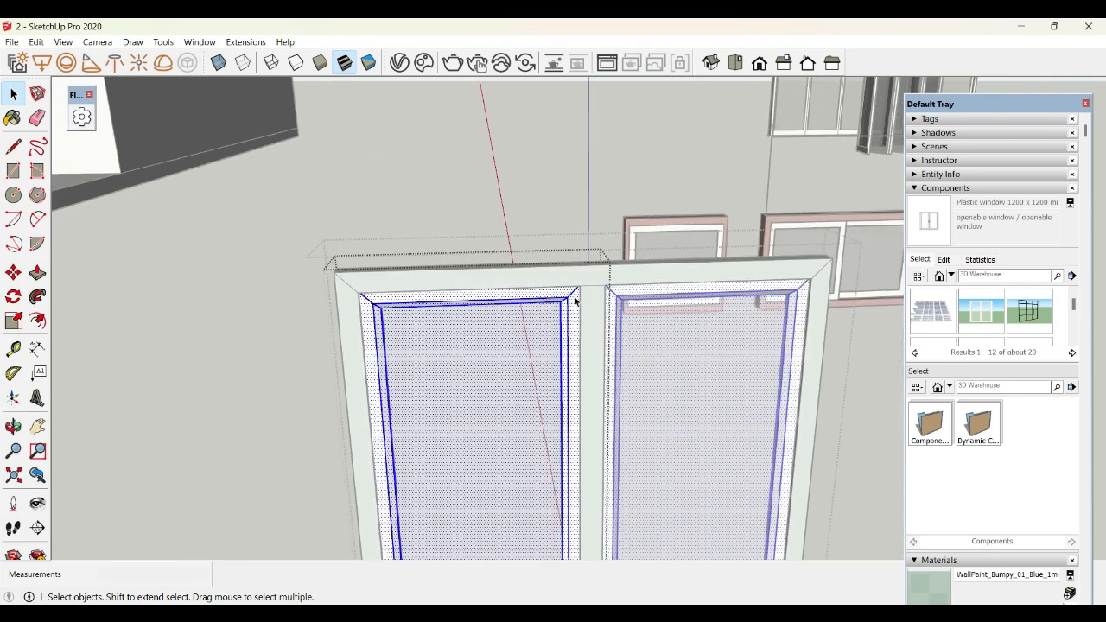
pyautogui.doubleClick(712, 359)
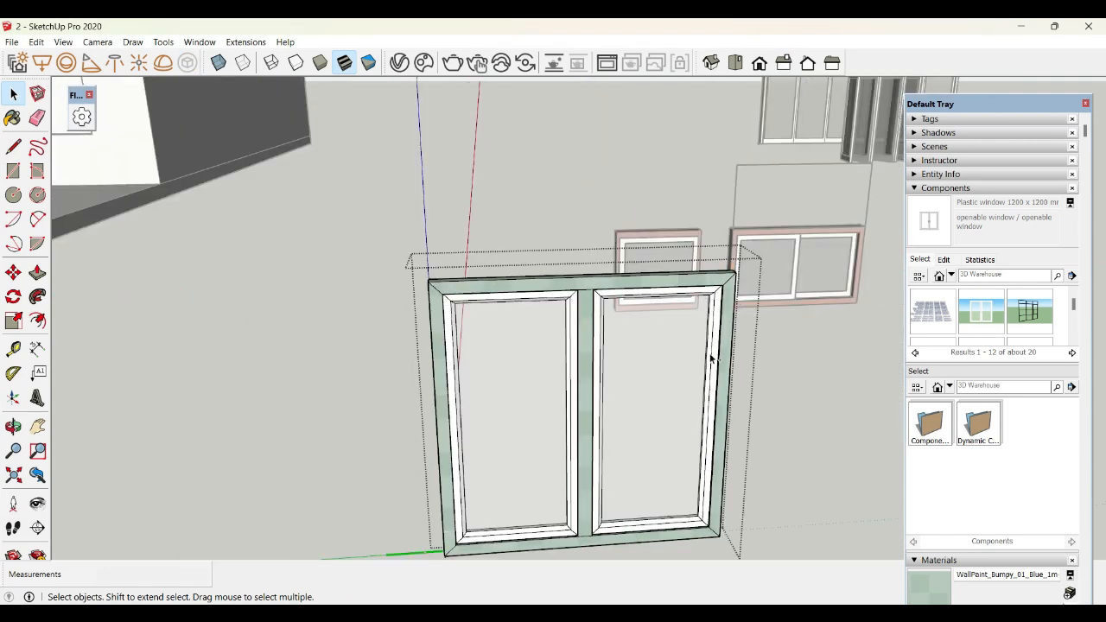
pyautogui.doubleClick(711, 358)
pyautogui.press('Escape')
pyautogui.hotkey('ctrl', 'z')
pyautogui.scroll(-8, 744, 358)
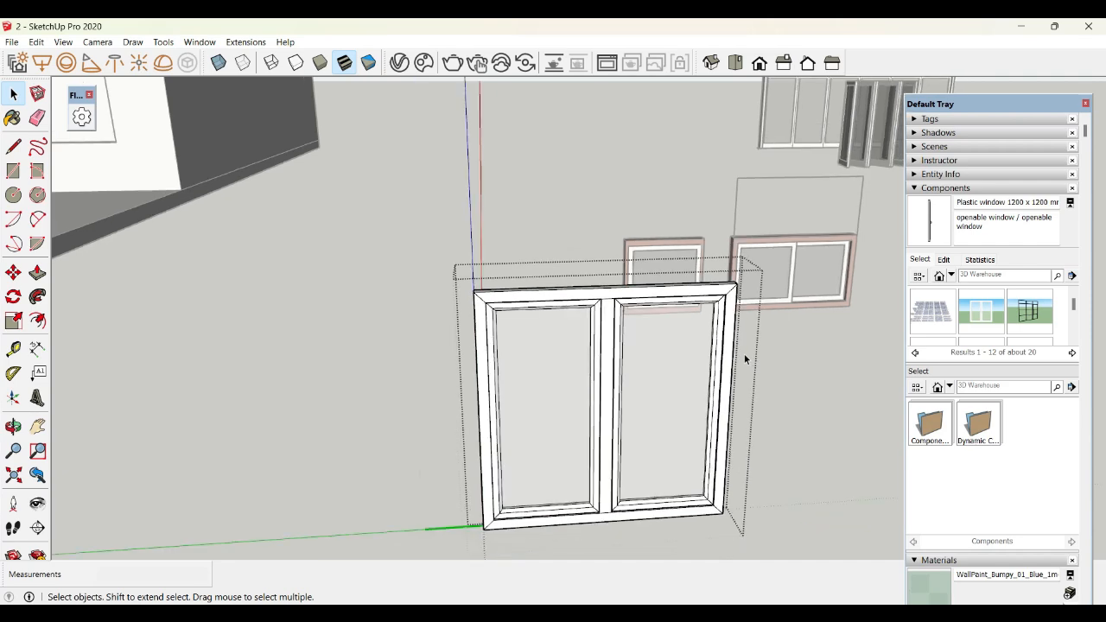
# - Move the window's outer frame by its upper-left corner to the upper-left corner of the wall opening beside the entrance door
pyautogui.click(13, 273)
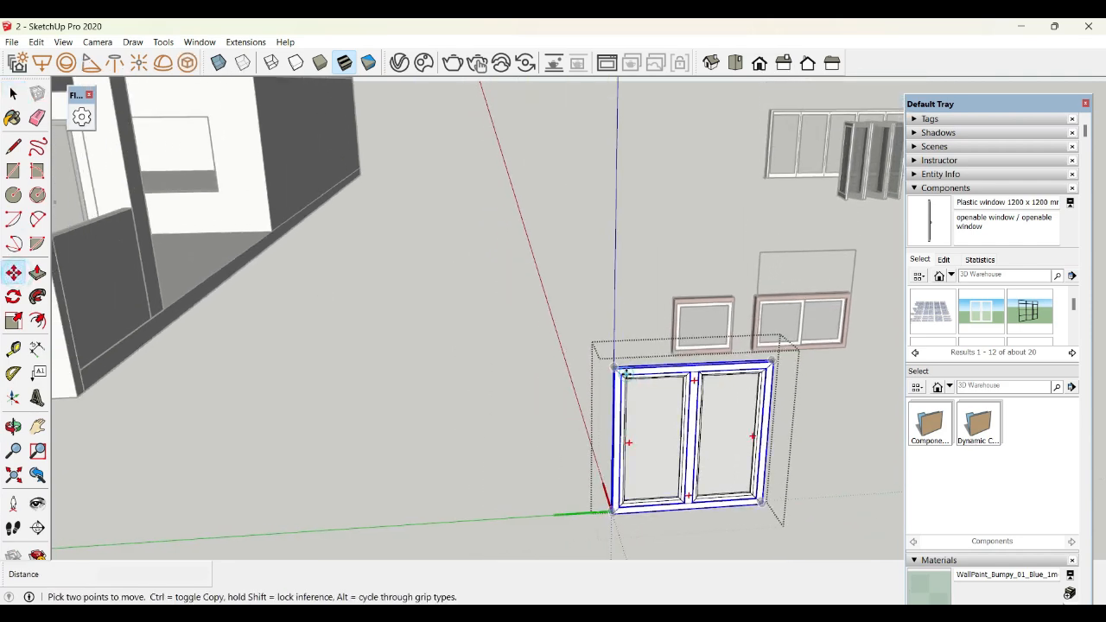
pyautogui.click(614, 368)
pyautogui.scroll(-3, 646, 406)
pyautogui.moveTo(523, 356); pyautogui.dragTo(594, 313, button='middle')
pyautogui.scroll(3, 134, 208)
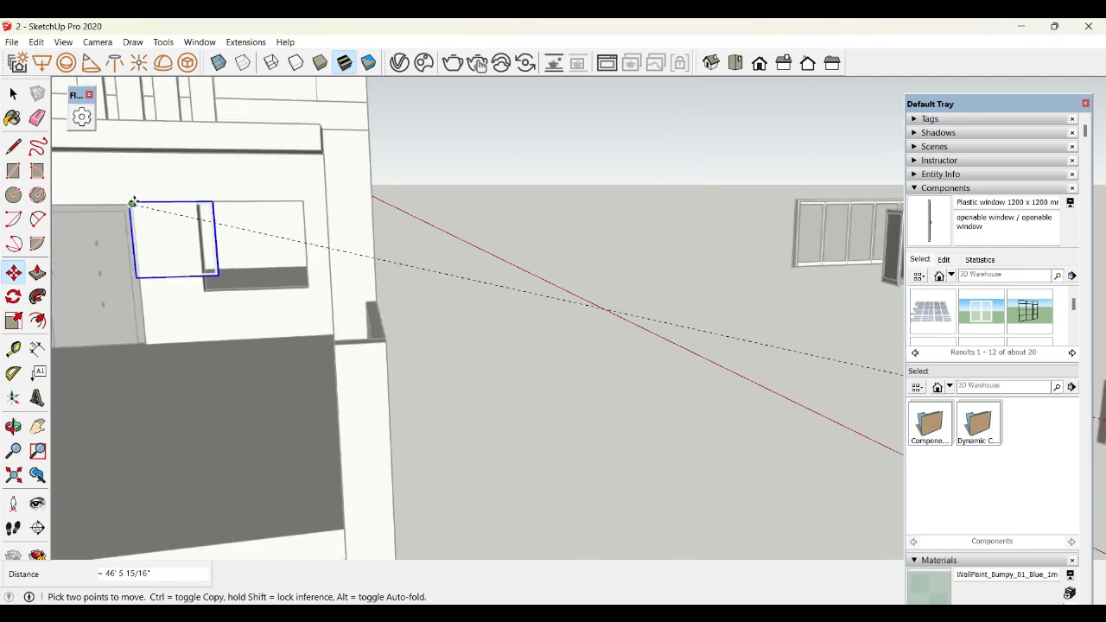
pyautogui.scroll(3, 164, 204)
pyautogui.scroll(4, 275, 211)
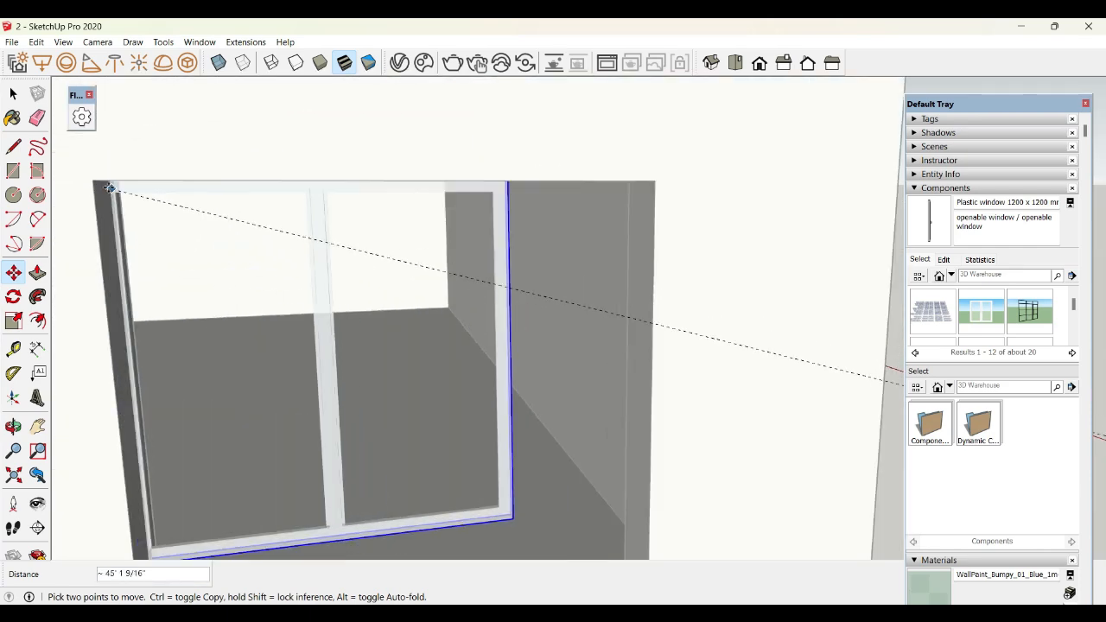
pyautogui.click(92, 181)
# - Scale the window frame beside the entrance door by its lower outer corner with a factor of about 1.39
pyautogui.scroll(-2, 324, 208)
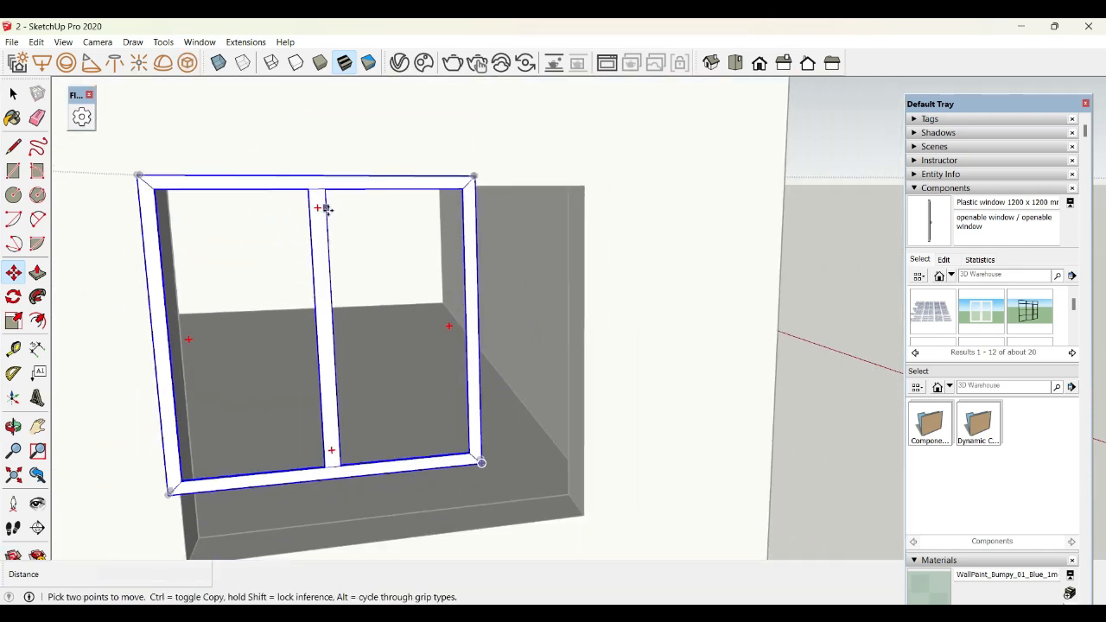
pyautogui.scroll(-2, 326, 209)
pyautogui.click(14, 320)
pyautogui.scroll(2, 486, 441)
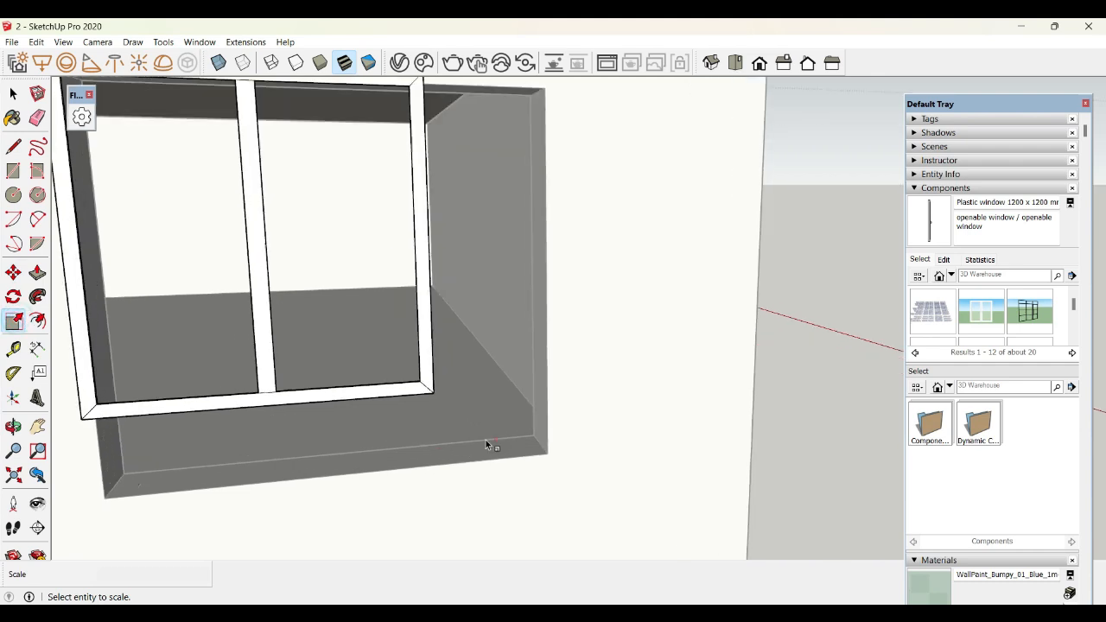
pyautogui.moveTo(485, 445); pyautogui.dragTo(382, 378, button='middle')
pyautogui.click(395, 373)
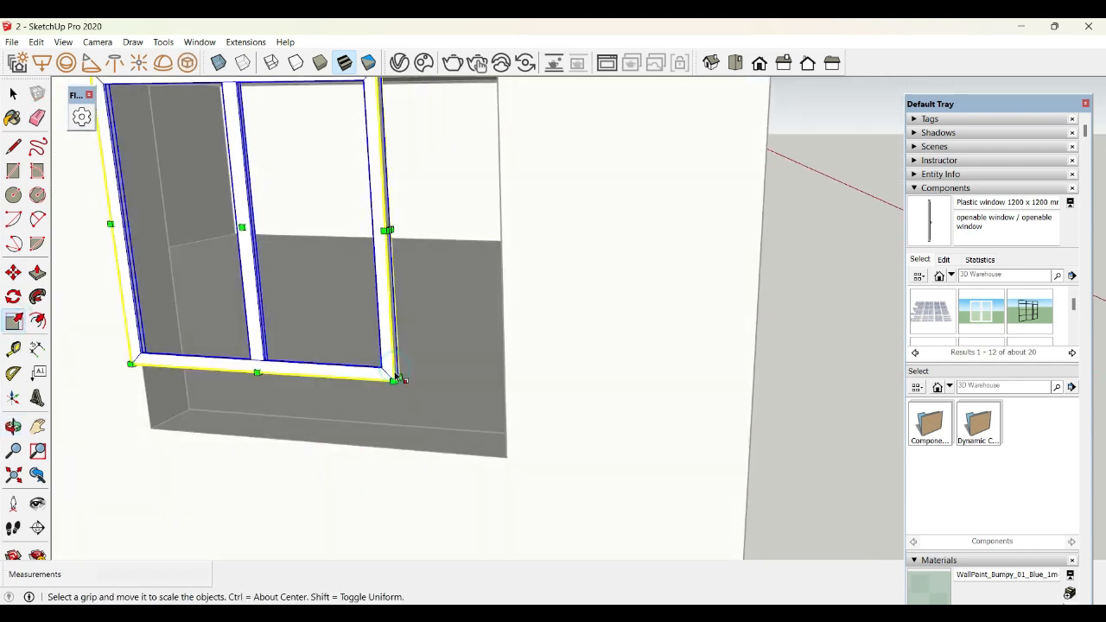
pyautogui.moveTo(395, 380); pyautogui.dragTo(536, 473)
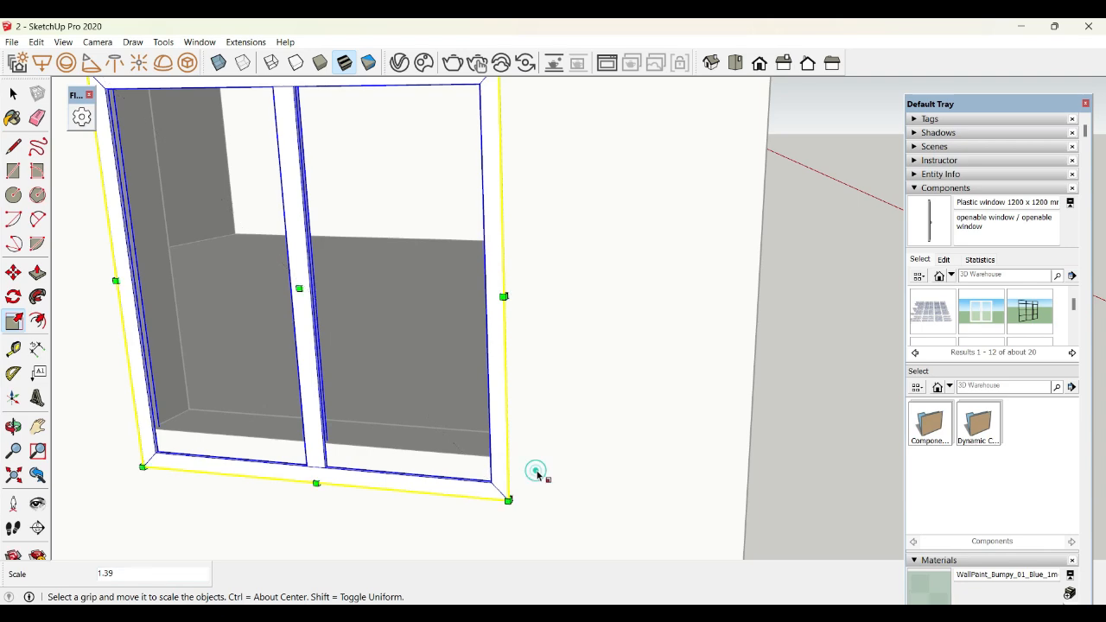
# - Scale the window frame's bottom edge upward to meet the sill of the wall opening
pyautogui.moveTo(315, 485)
pyautogui.mouseDown()
pyautogui.moveTo(314, 469)
pyautogui.moveTo(317, 485)
pyautogui.mouseUp()
pyautogui.moveTo(317, 484); pyautogui.dragTo(355, 312, button='middle')
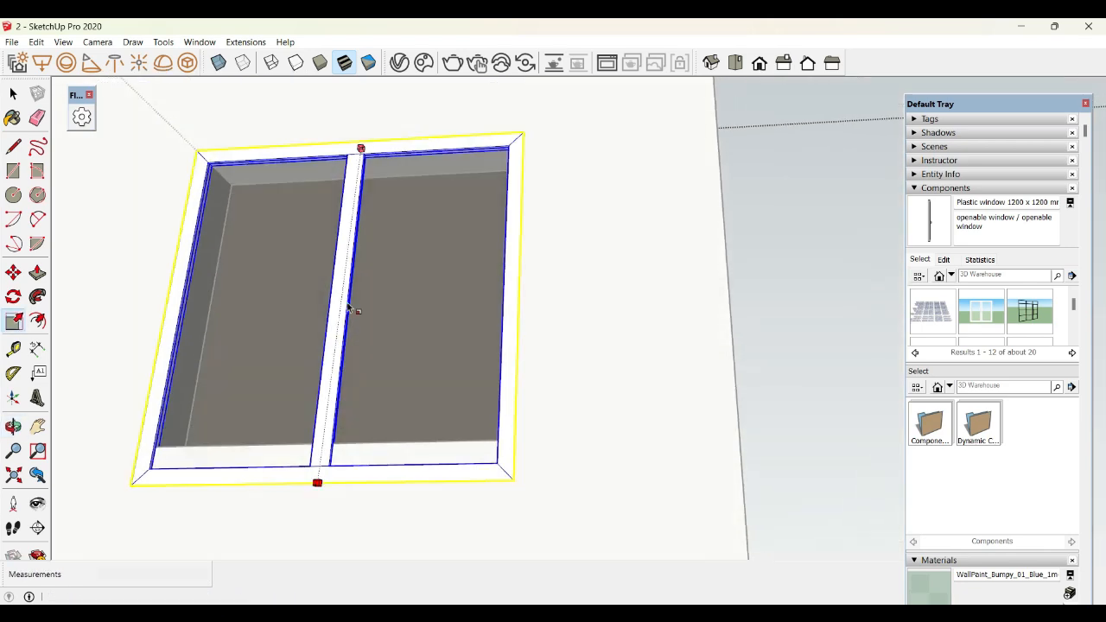
pyautogui.moveTo(355, 312); pyautogui.dragTo(320, 424)
pyautogui.press('Escape')
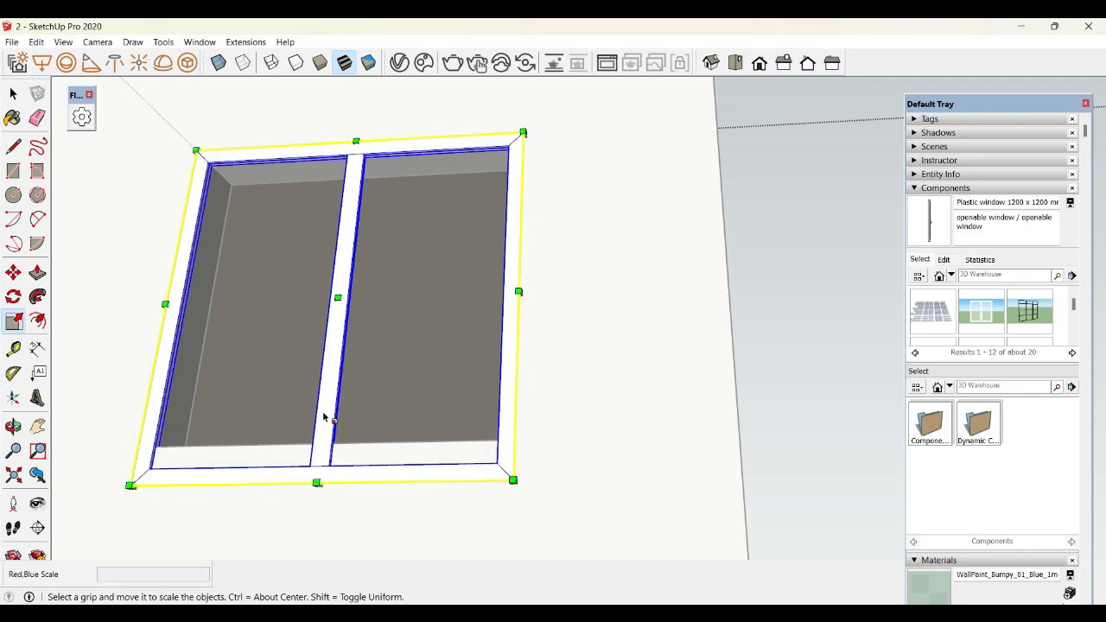
pyautogui.moveTo(317, 484); pyautogui.dragTo(325, 444)
pyautogui.scroll(6, 428, 334)
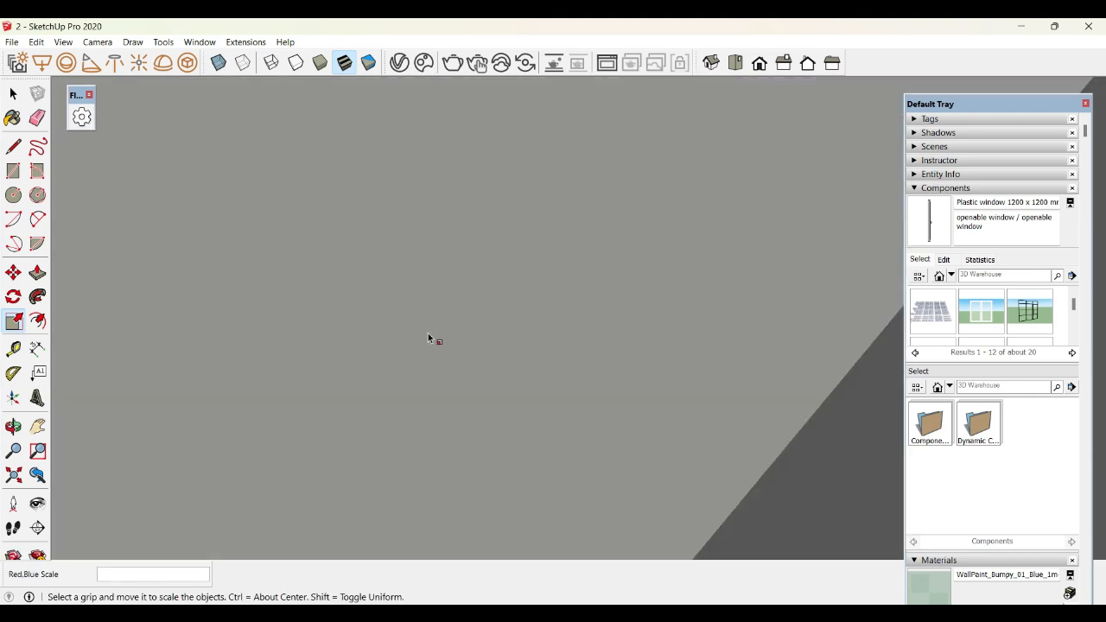
pyautogui.click(484, 340)
# - Return to an overview of the whole house and leave the window component's editing
pyautogui.click(710, 63)
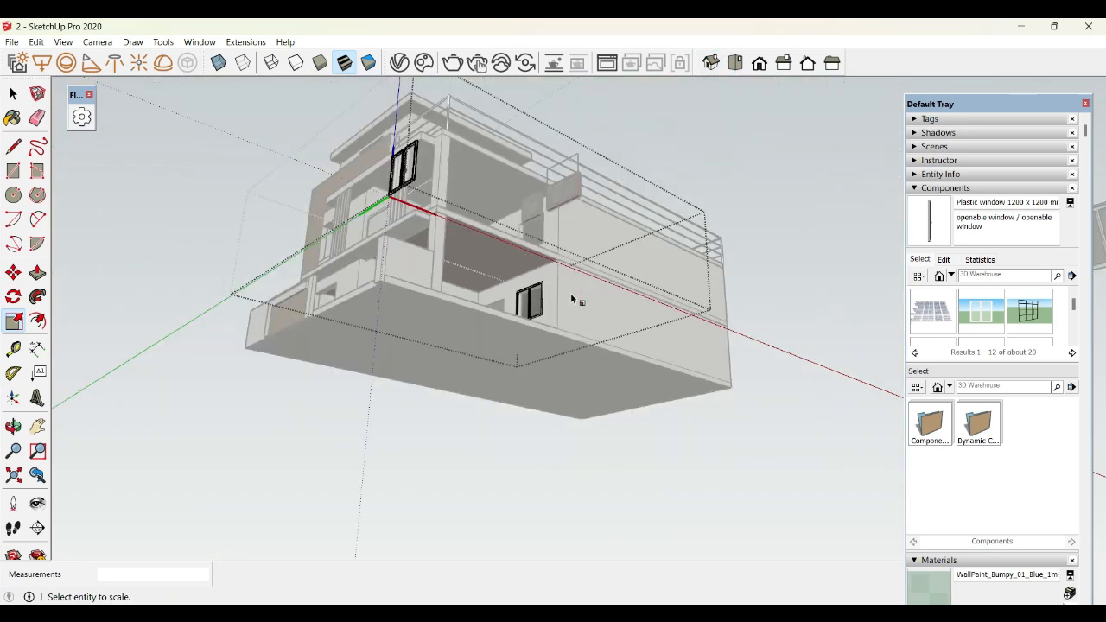
pyautogui.moveTo(570, 299); pyautogui.dragTo(7, 163, button='middle')
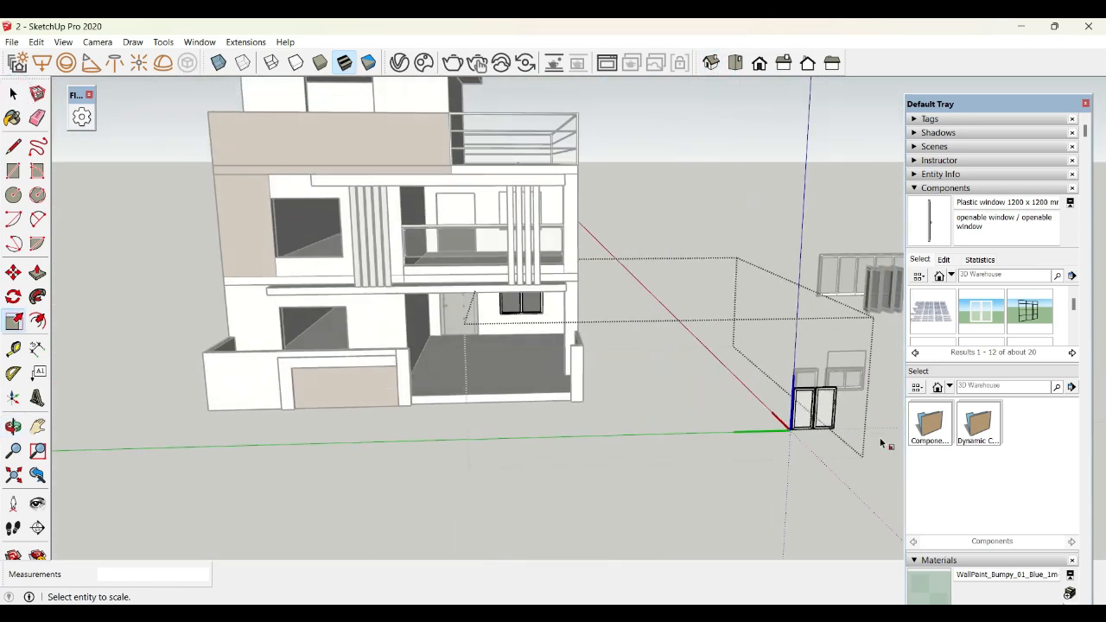
pyautogui.scroll(-3, 735, 456)
pyautogui.moveTo(701, 469); pyautogui.dragTo(389, 420, button='middle')
pyautogui.moveTo(637, 413); pyautogui.dragTo(899, 486, button='middle')
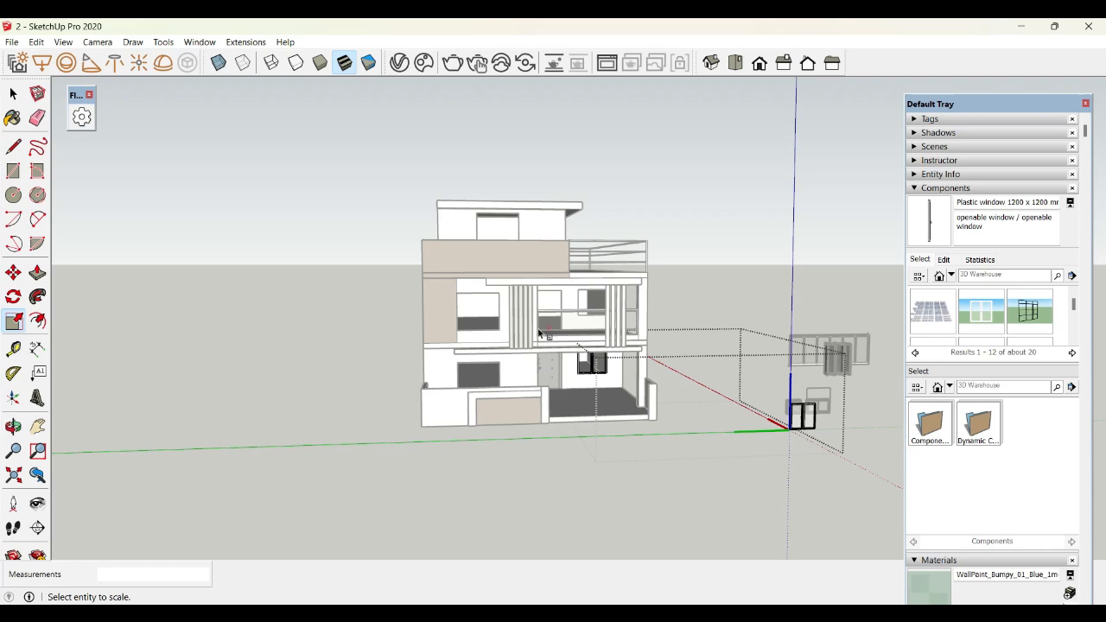
pyautogui.click(13, 93)
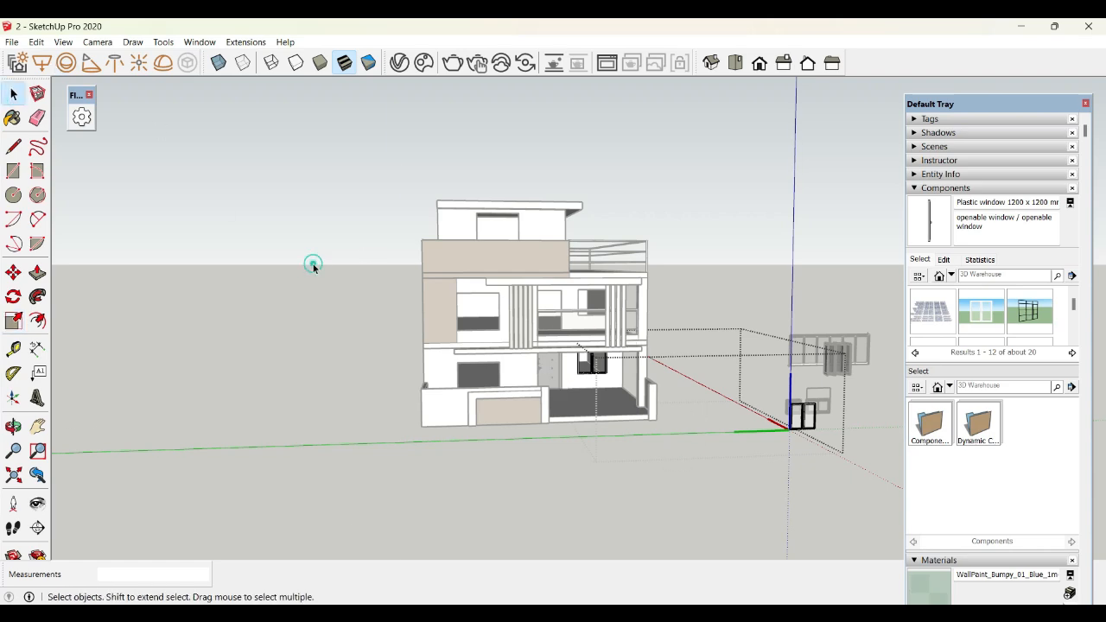
# - Open the first-floor group and select its ceiling face above the balcony
pyautogui.scroll(5, 311, 259)
pyautogui.moveTo(311, 260); pyautogui.dragTo(602, 207, button='middle')
pyautogui.scroll(3, 579, 272)
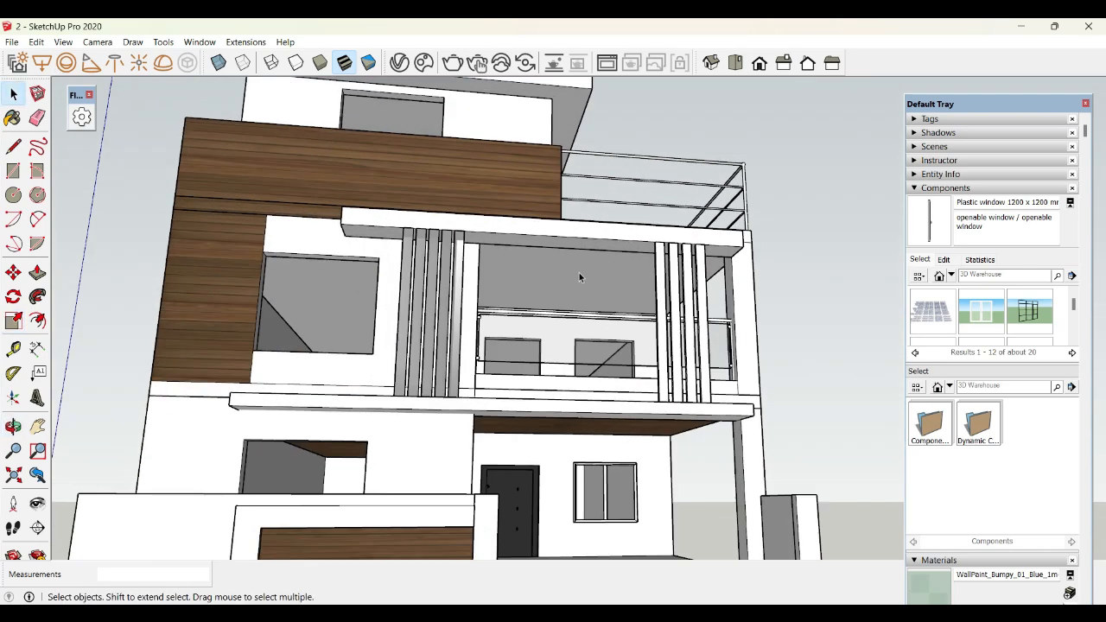
pyautogui.click(579, 274)
pyautogui.doubleClick(579, 272)
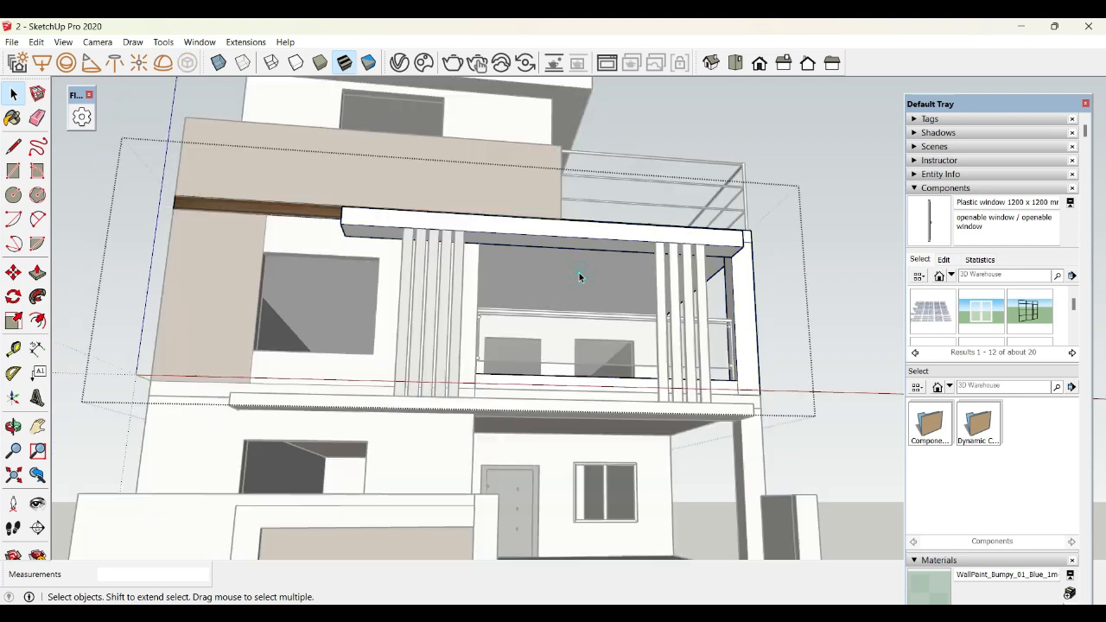
pyautogui.tripleClick(579, 273)
pyautogui.click(529, 284)
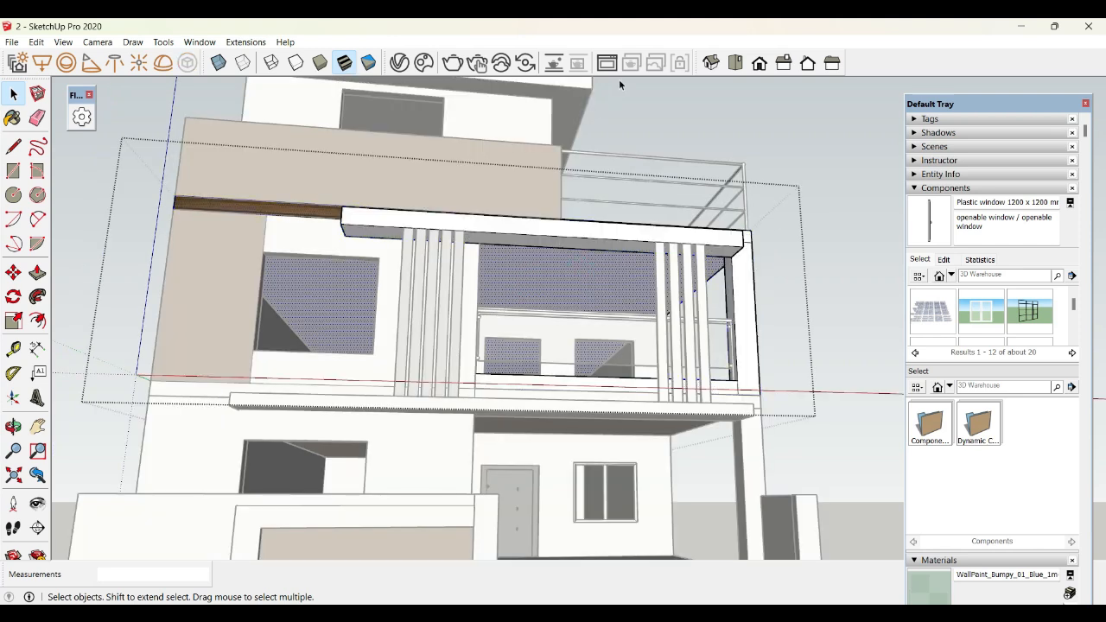
# - Apply the Flooring_Laminate_B_Narrow_250cm material to the selected first-floor ceiling and close the V-Ray Asset Editor
pyautogui.click(395, 67)
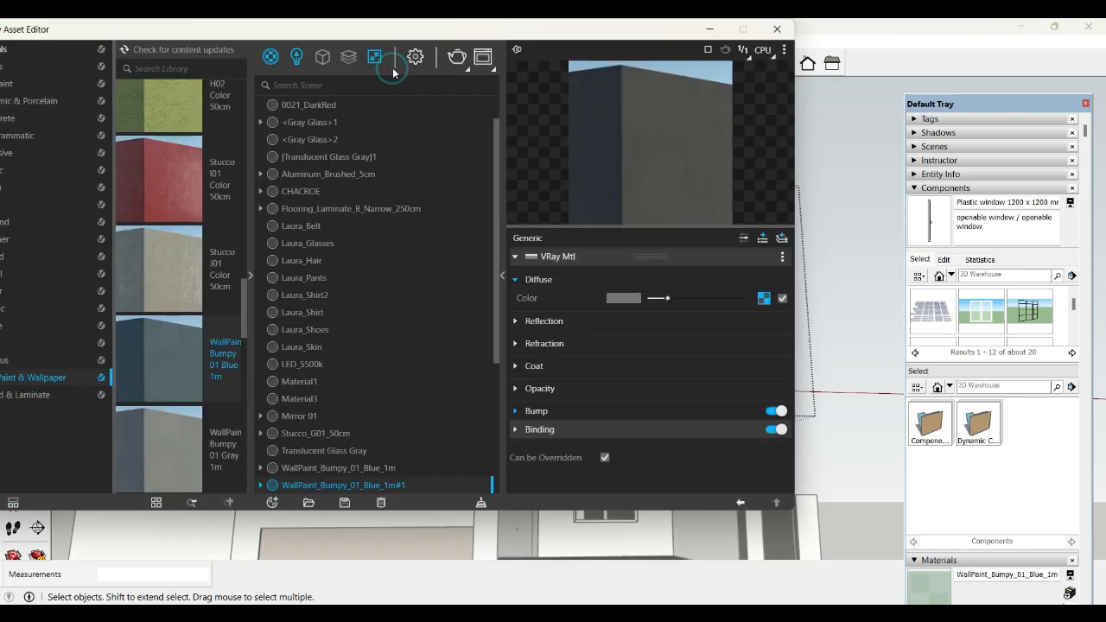
pyautogui.scroll(-3, 365, 466)
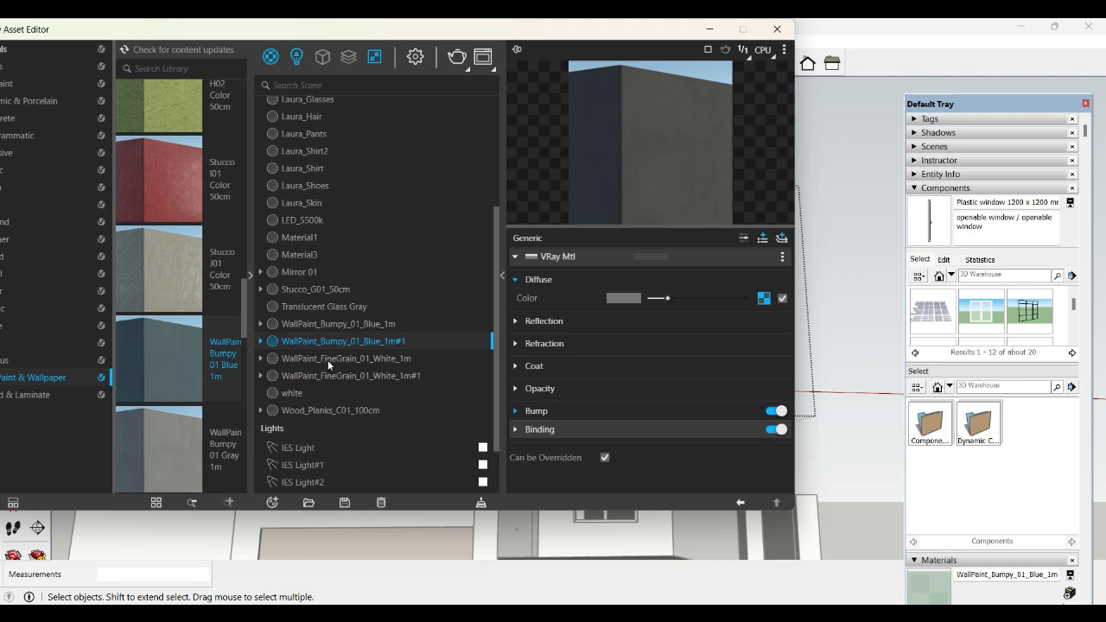
pyautogui.scroll(4, 328, 412)
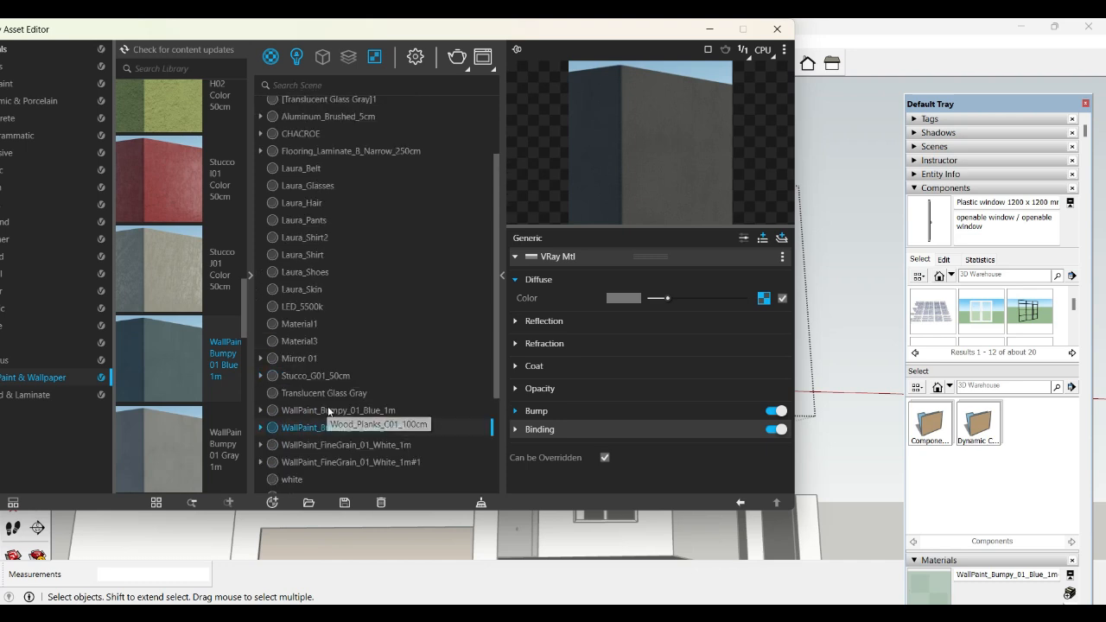
pyautogui.click(397, 247)
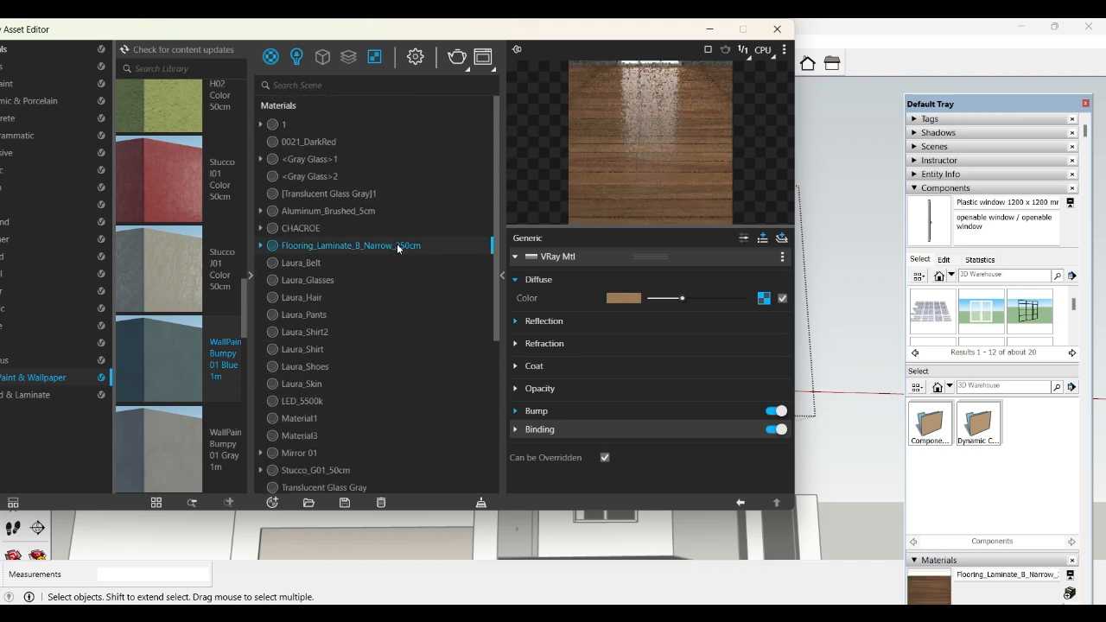
pyautogui.rightClick(397, 245)
pyautogui.click(432, 275)
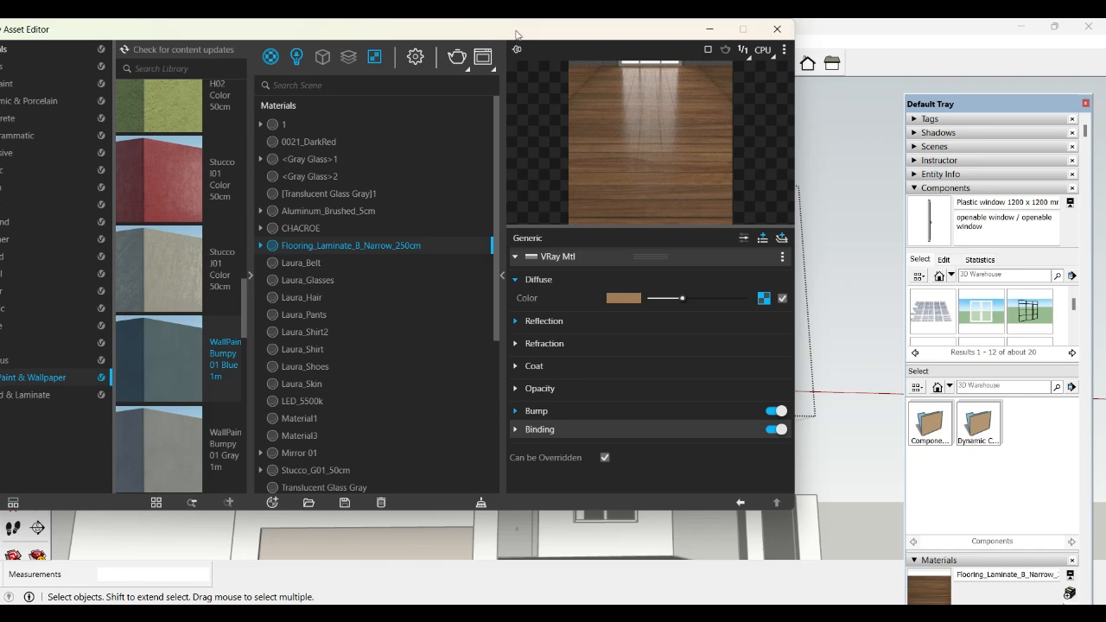
pyautogui.moveTo(517, 25); pyautogui.dragTo(320, 485)
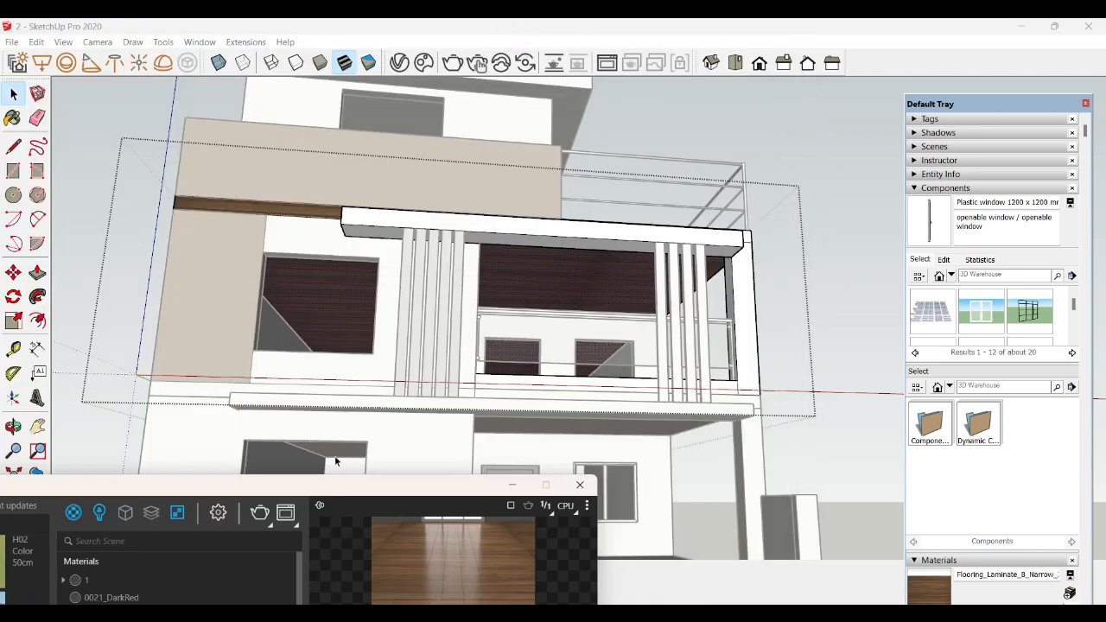
pyautogui.click(579, 484)
# - Leave the first-floor group's editing and show the whole front of the house
pyautogui.moveTo(561, 363); pyautogui.dragTo(616, 349, button='middle')
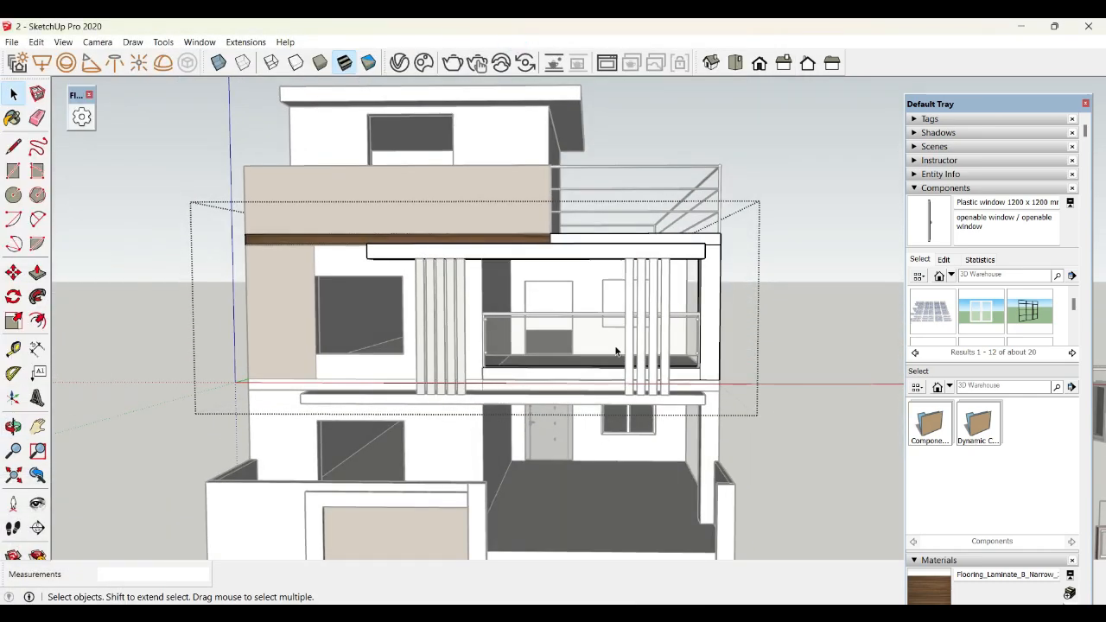
pyautogui.scroll(1, 616, 349)
pyautogui.scroll(-5, 616, 349)
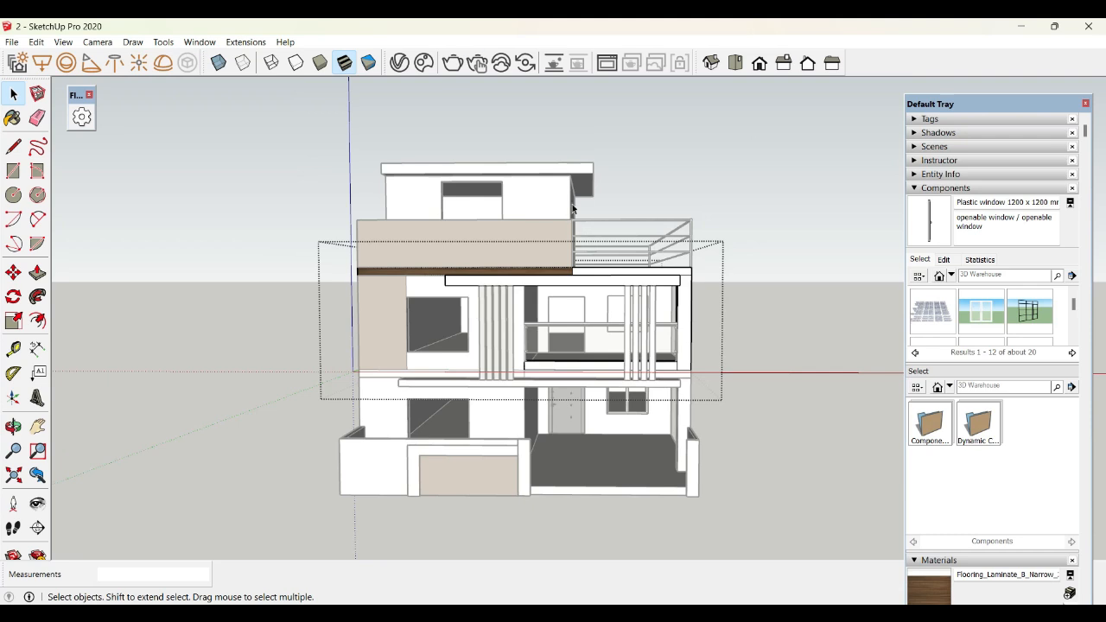
pyautogui.click(678, 162)
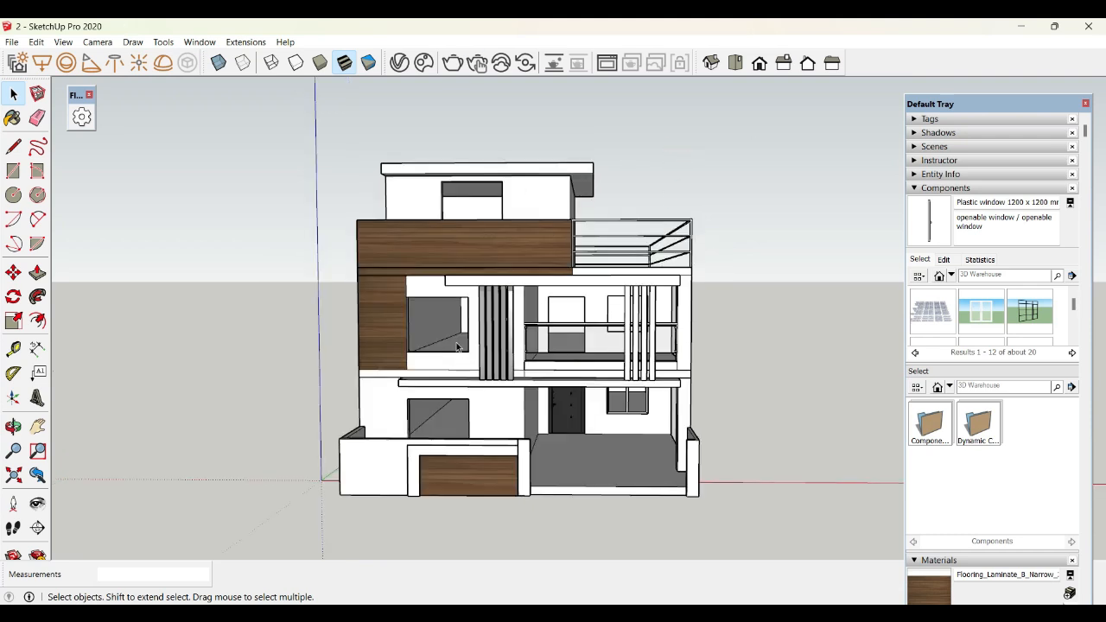
pyautogui.scroll(-2, 459, 353)
# - Check the reference photo of the house and search the 3D Warehouse for "gate" in SketchUp
pyautogui.hotkey('alt', 'Tab')
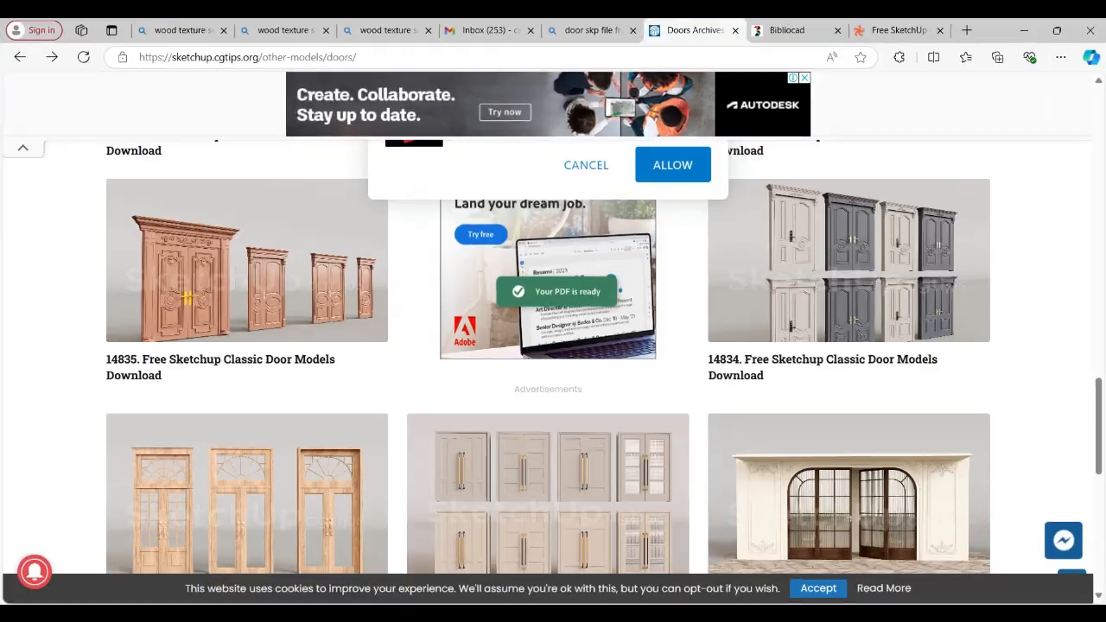
pyautogui.hotkey('alt', 'Tab')
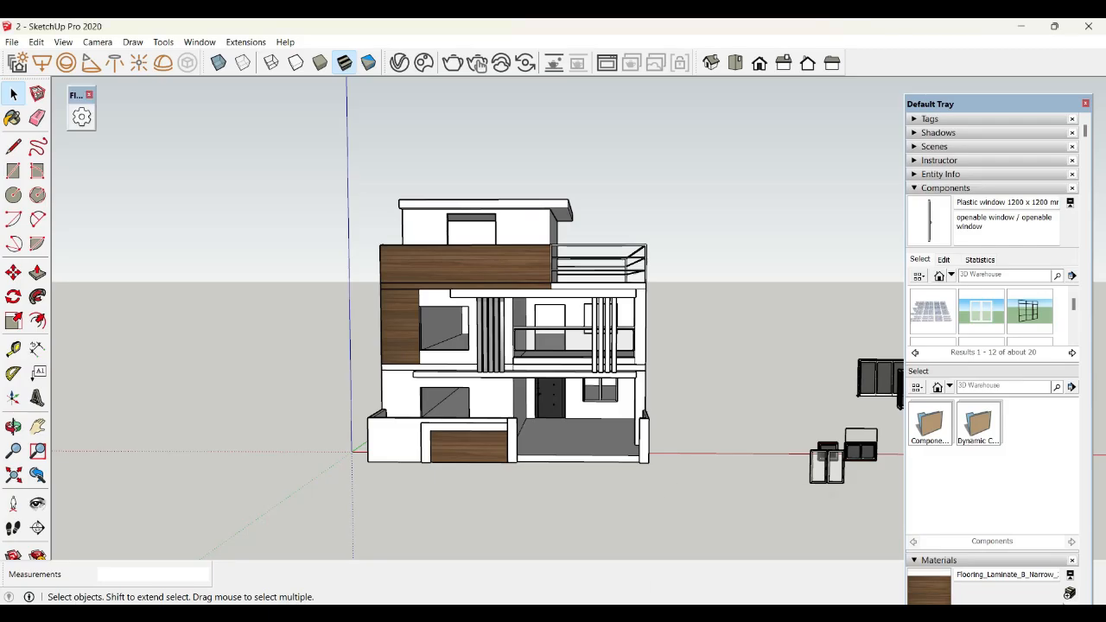
pyautogui.hotkey('alt', 'Tab')
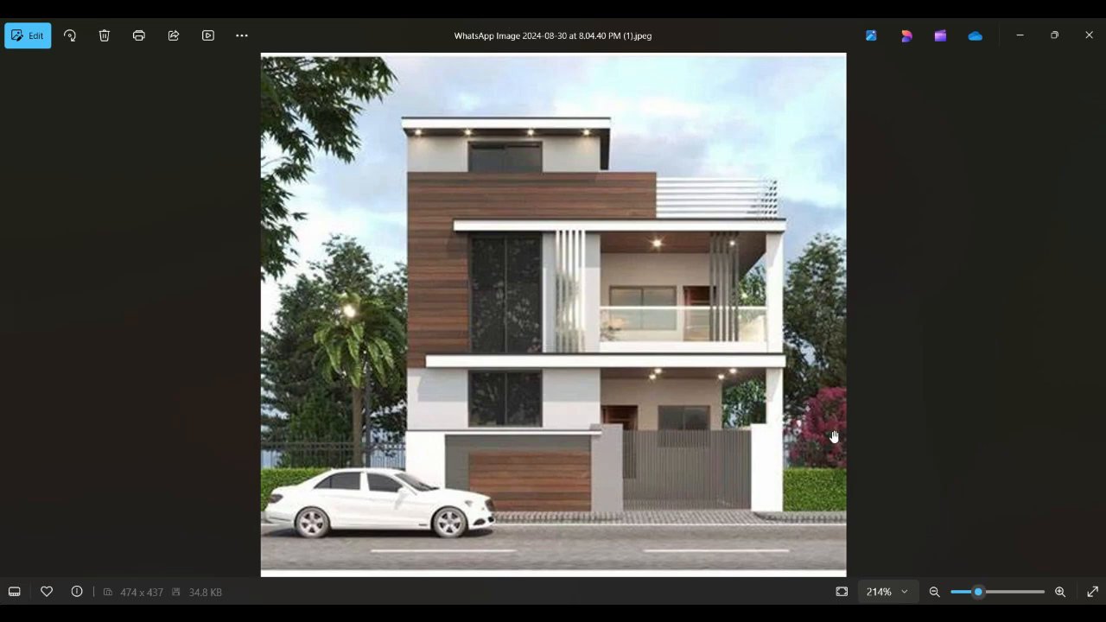
pyautogui.click(527, 614)
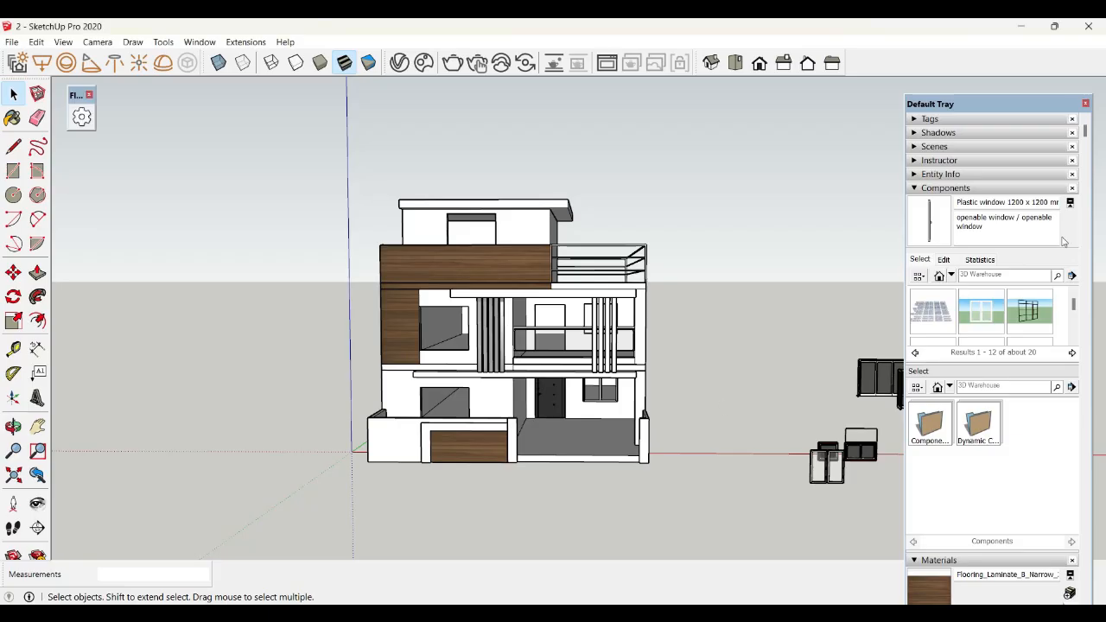
pyautogui.click(992, 275)
pyautogui.write('gate')
pyautogui.press('Return')
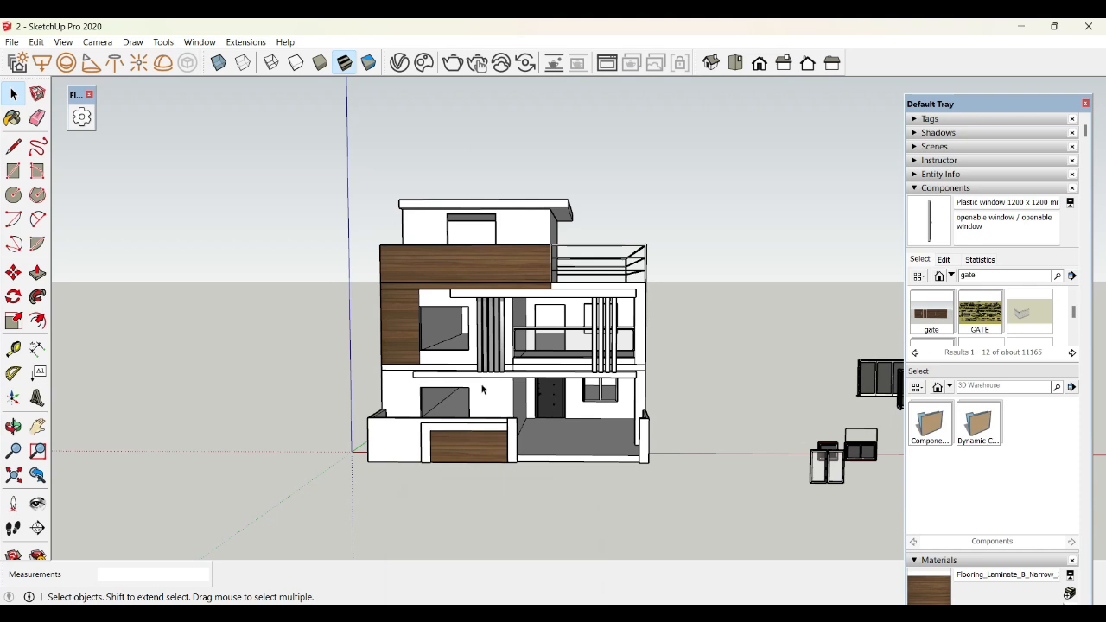
# - Select the window beside the entrance door and inspect the full extent of its component
pyautogui.click(594, 391)
pyautogui.doubleClick(594, 390)
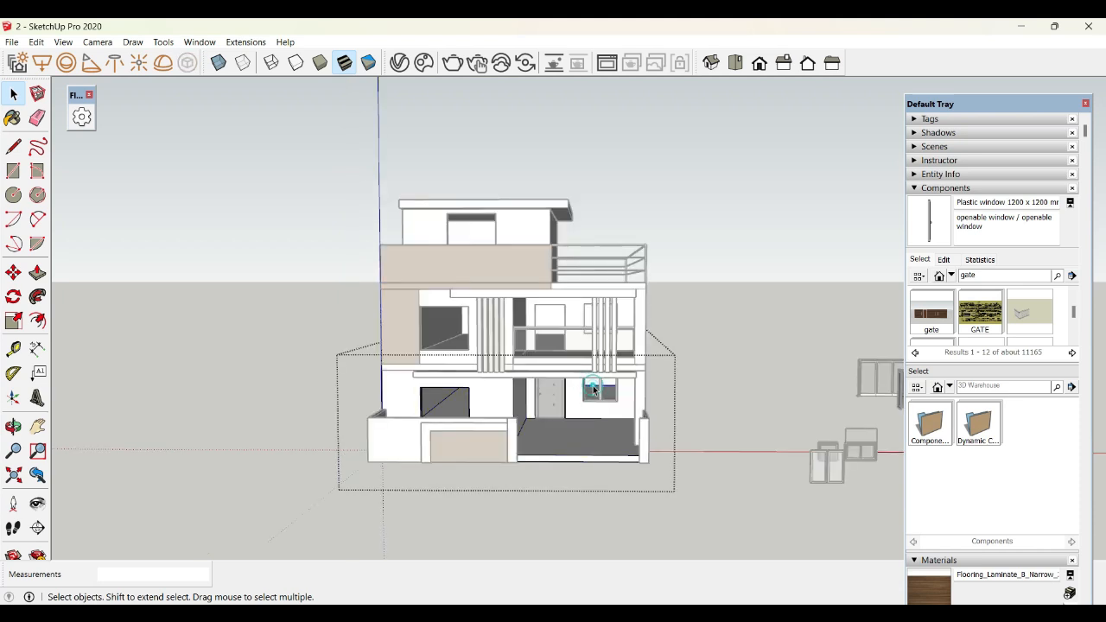
pyautogui.scroll(3, 605, 397)
pyautogui.click(618, 393)
pyautogui.scroll(6, 618, 393)
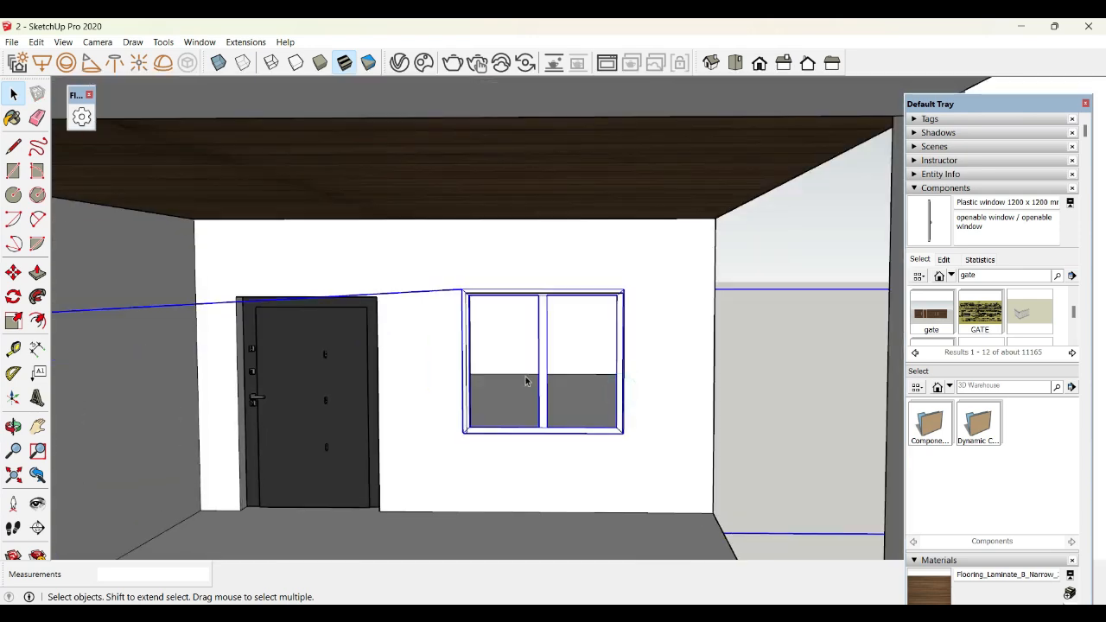
pyautogui.moveTo(523, 383); pyautogui.dragTo(524, 342, button='middle')
pyautogui.scroll(-10, 525, 342)
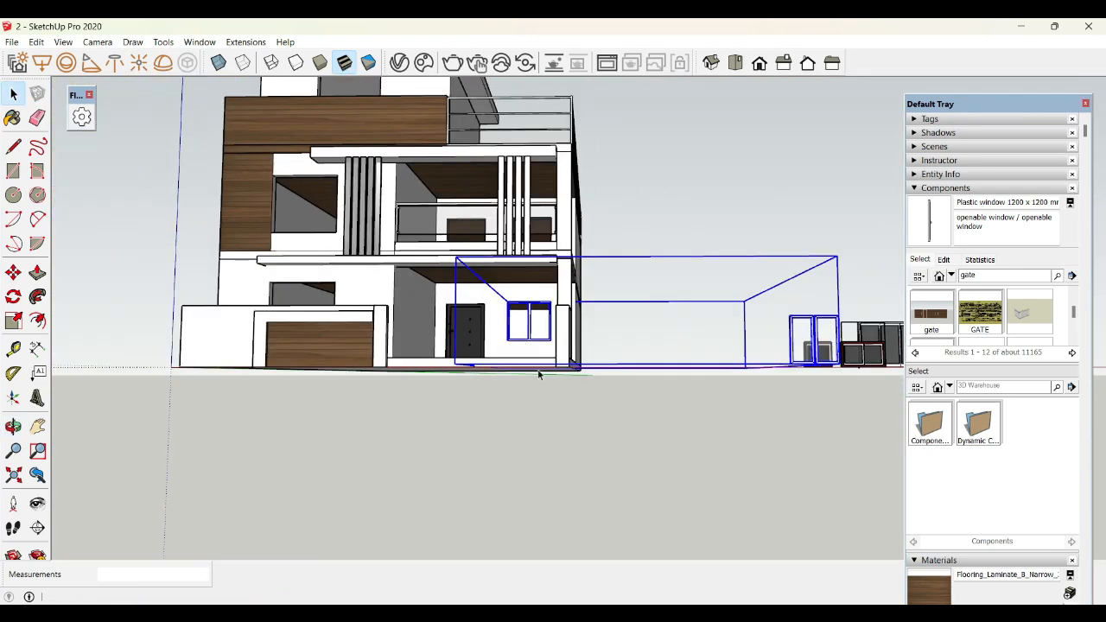
# - Open the window component and delete the two stray sashes standing away from the house
pyautogui.click(595, 467)
pyautogui.doubleClick(823, 324)
pyautogui.click(822, 324)
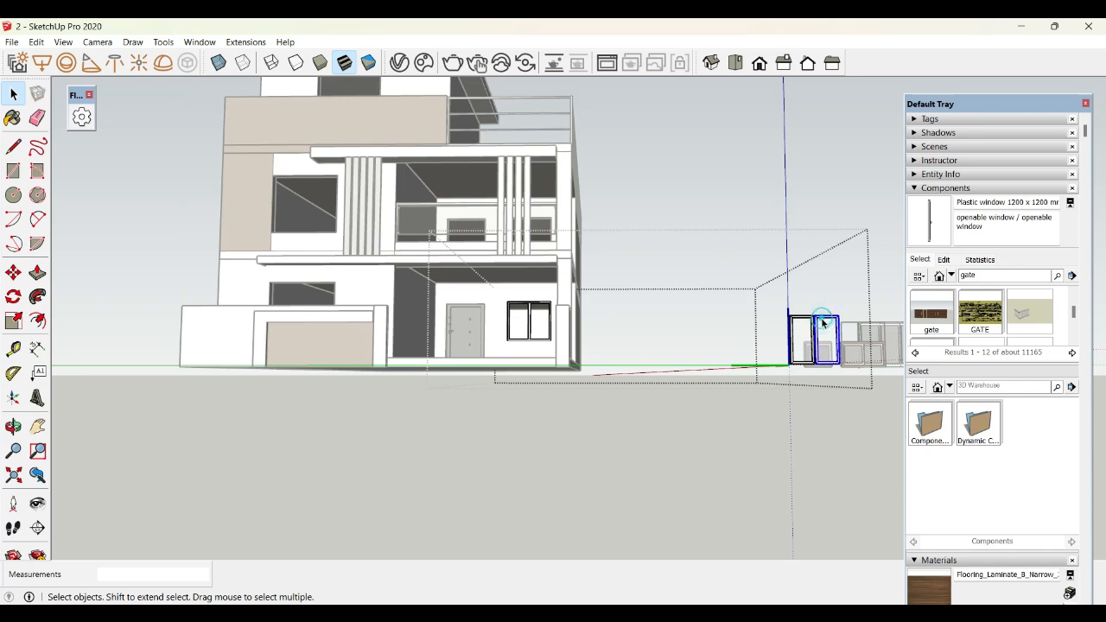
pyautogui.scroll(4, 822, 328)
pyautogui.moveTo(844, 414); pyautogui.dragTo(727, 233)
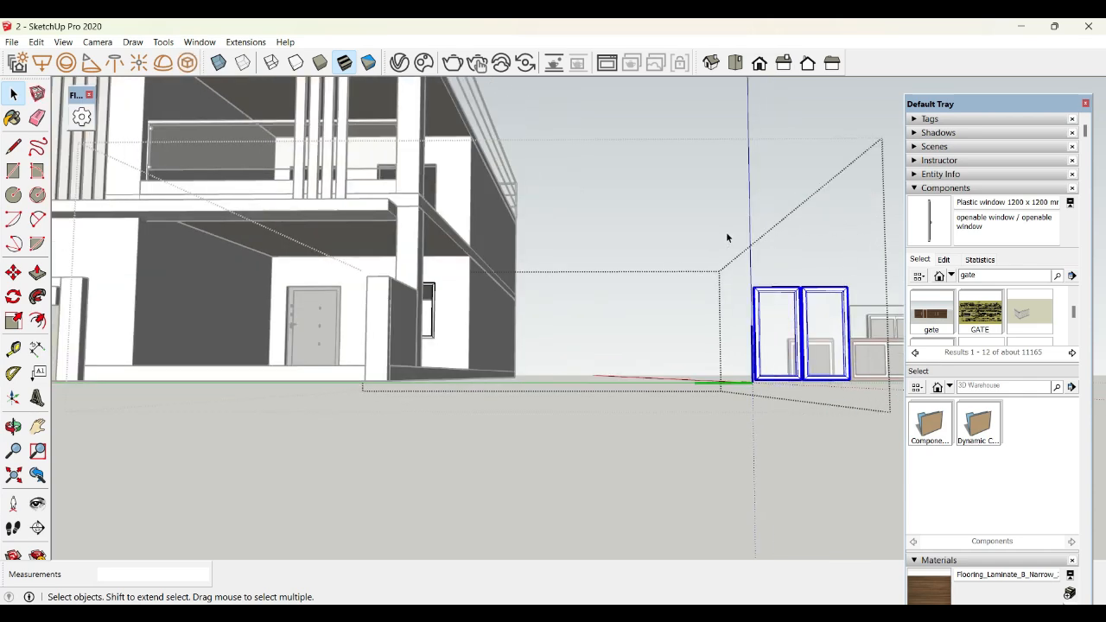
pyautogui.press('Delete')
pyautogui.click(733, 239)
pyautogui.scroll(5, 466, 449)
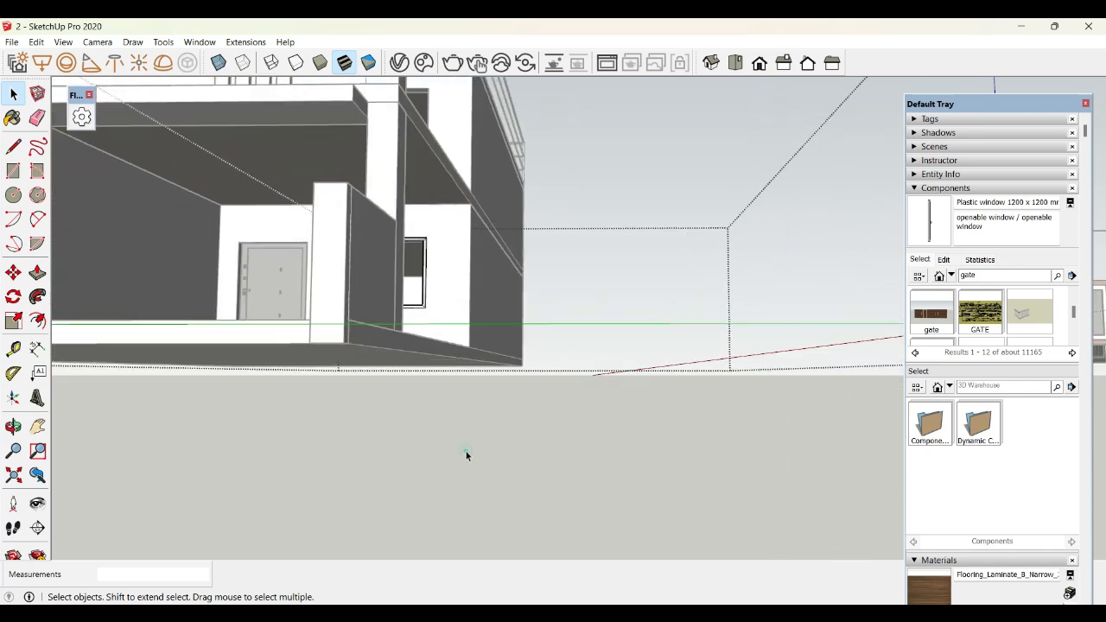
# - Copy the window beside the entrance door into the free space next to the house
pyautogui.click(422, 240)
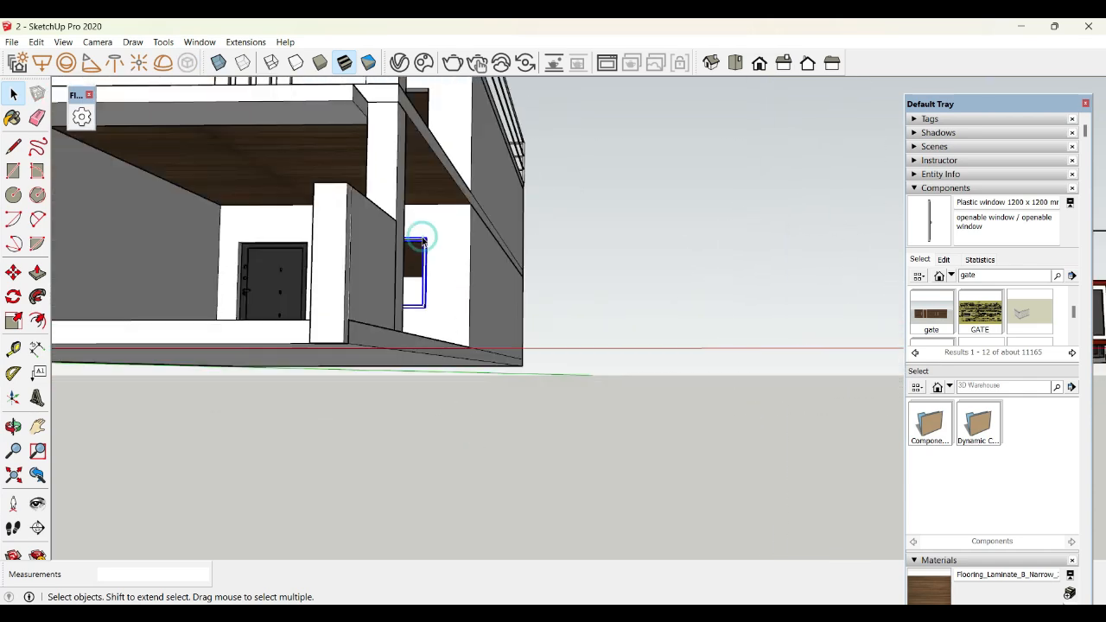
pyautogui.click(13, 273)
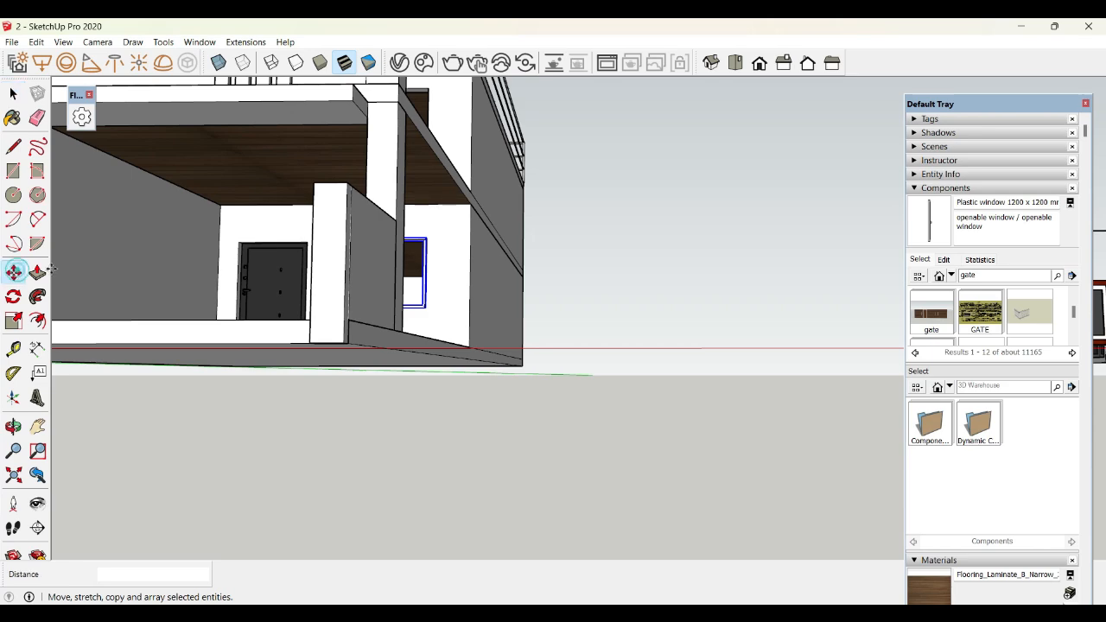
pyautogui.press('ctrl')
pyautogui.click(422, 305)
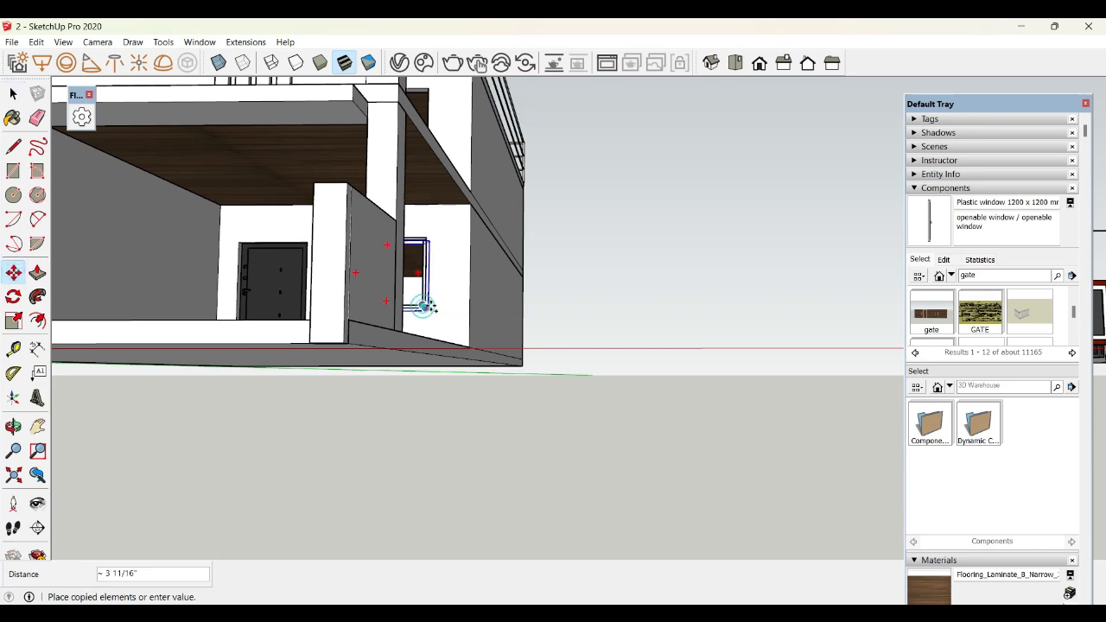
pyautogui.click(672, 309)
pyautogui.moveTo(649, 405); pyautogui.dragTo(734, 448, button='middle')
pyautogui.scroll(-3, 731, 360)
pyautogui.scroll(-3, 731, 361)
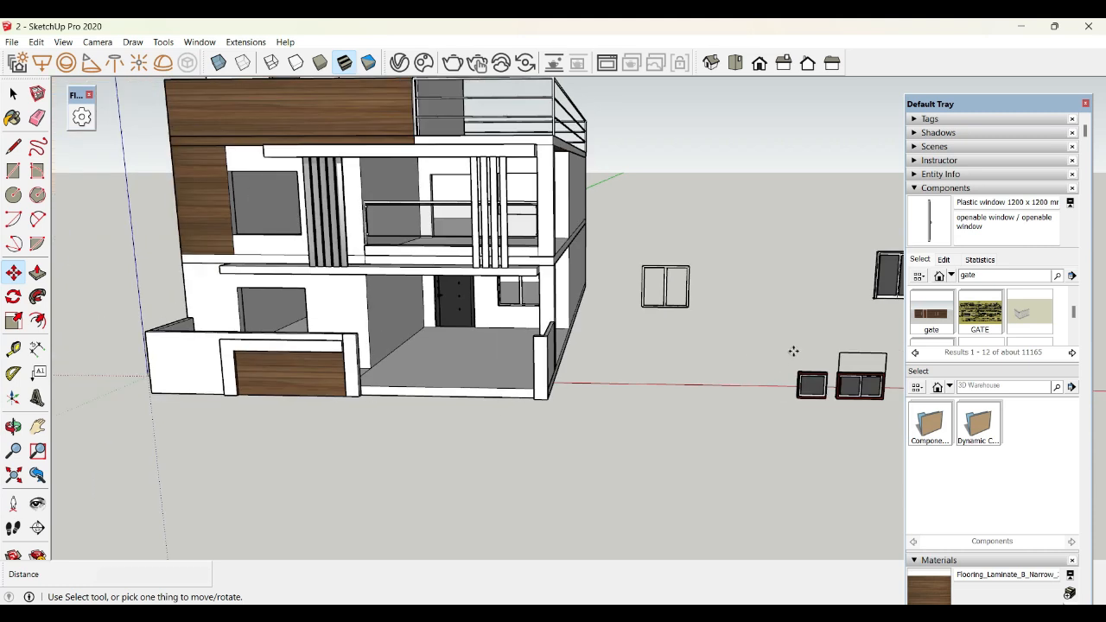
pyautogui.scroll(-2, 793, 350)
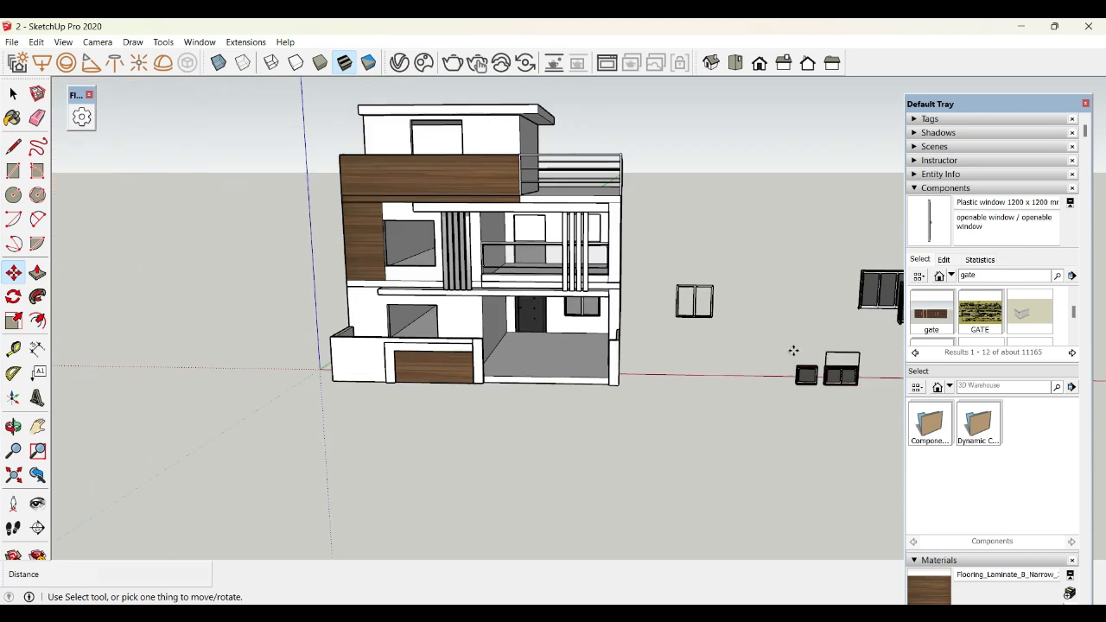